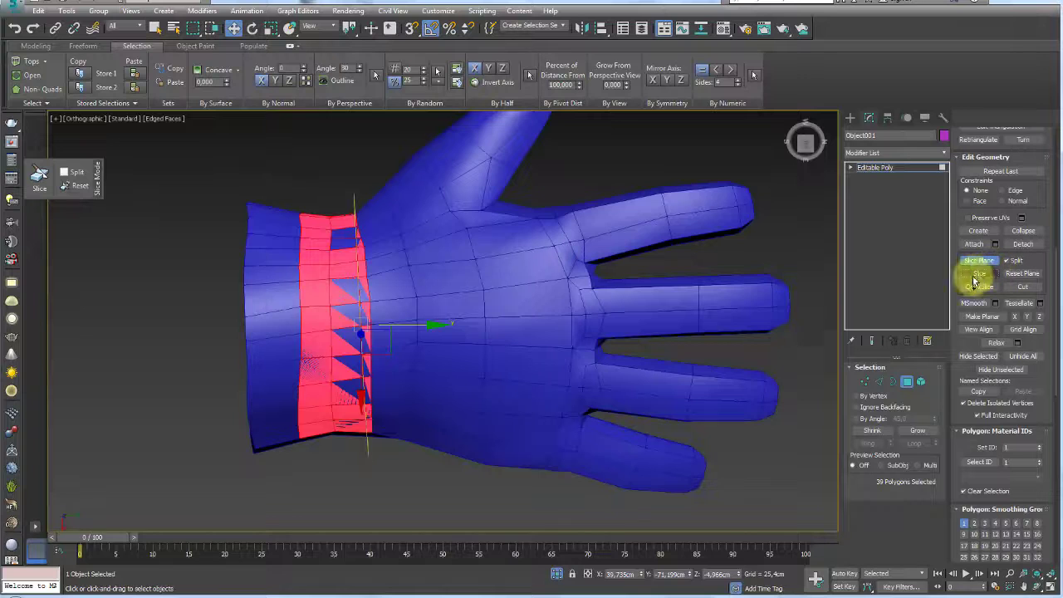
# Select the 26 polygons of the glove's wrist band.
pyautogui.click(975, 282)
pyautogui.keyDown('alt'); pyautogui.moveTo(505, 360); pyautogui.dragTo(531, 365, button='middle'); pyautogui.keyUp('alt')
pyautogui.scroll(5, 925, 374)
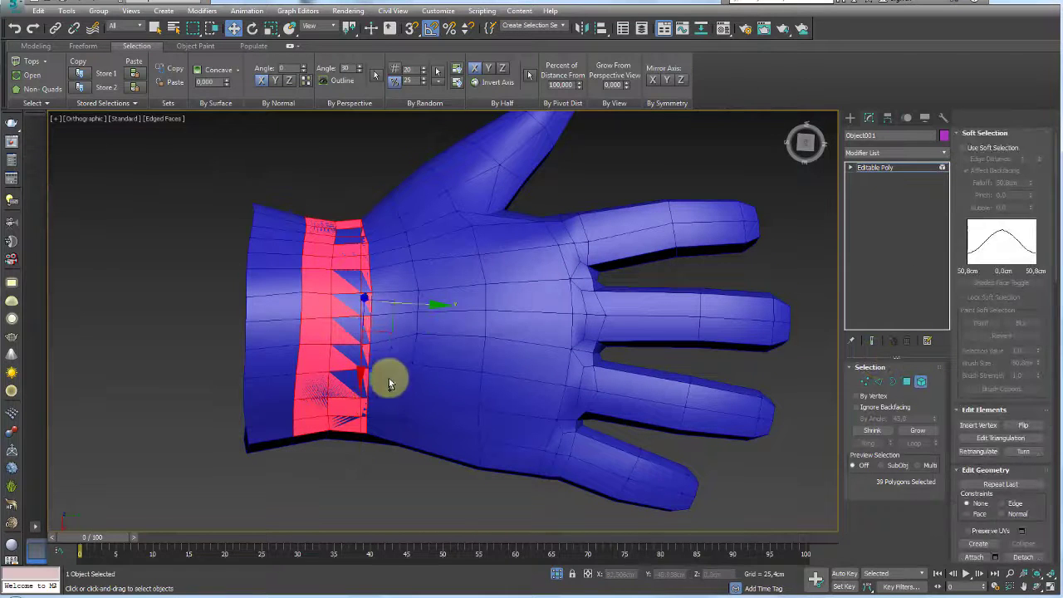
pyautogui.hotkey('ctrl', 'd')
pyautogui.moveTo(367, 355); pyautogui.dragTo(412, 372, button='middle')
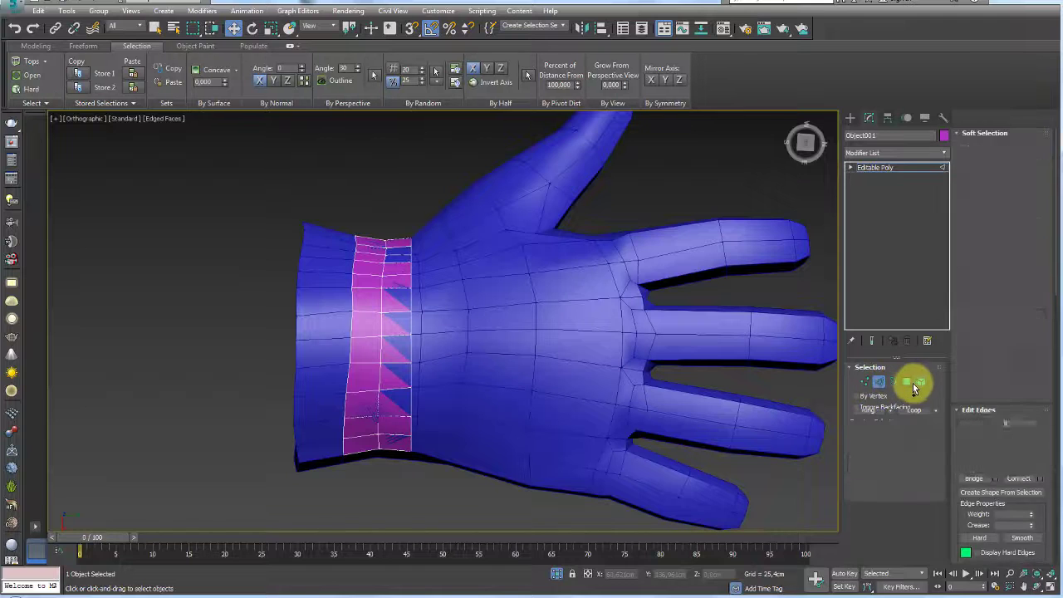
pyautogui.moveTo(349, 228); pyautogui.dragTo(400, 474)
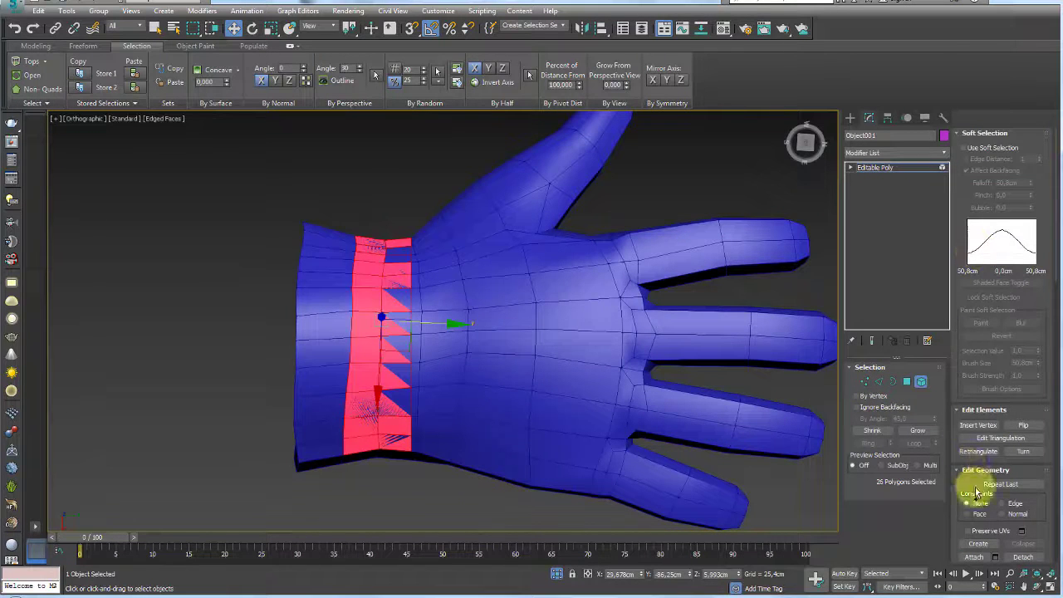
# Slice the wrist band along the repositioned slice plane, then return to object level.
pyautogui.click(963, 132)
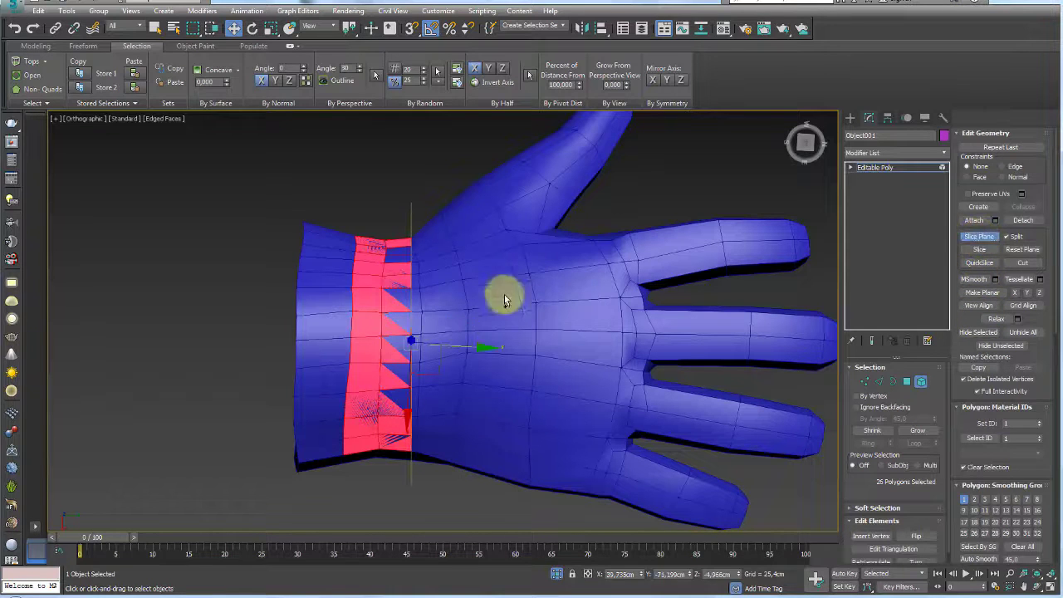
pyautogui.moveTo(457, 356); pyautogui.dragTo(405, 355)
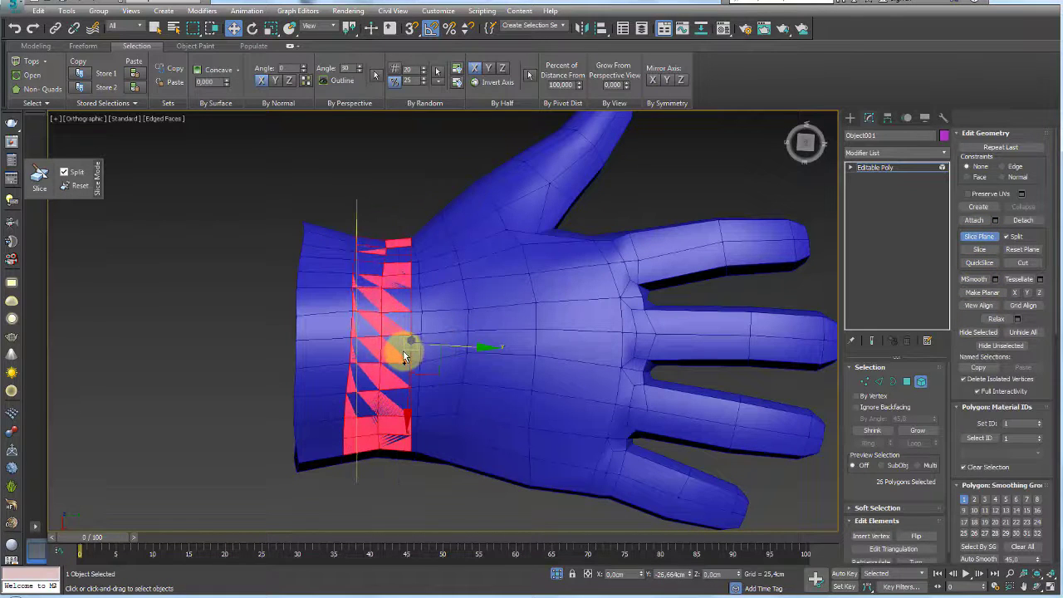
pyautogui.click(980, 253)
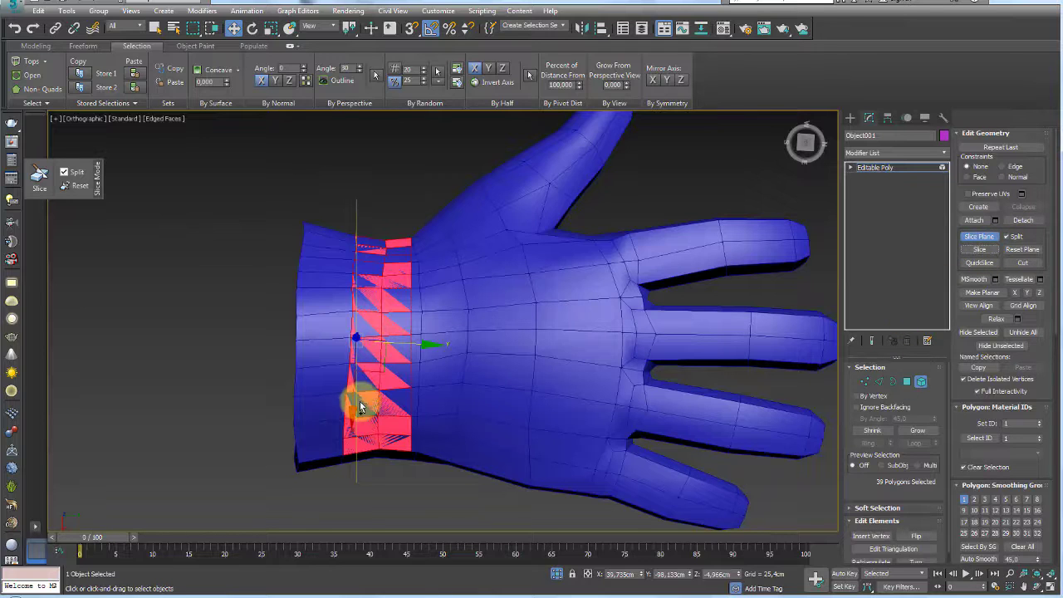
pyautogui.click(870, 167)
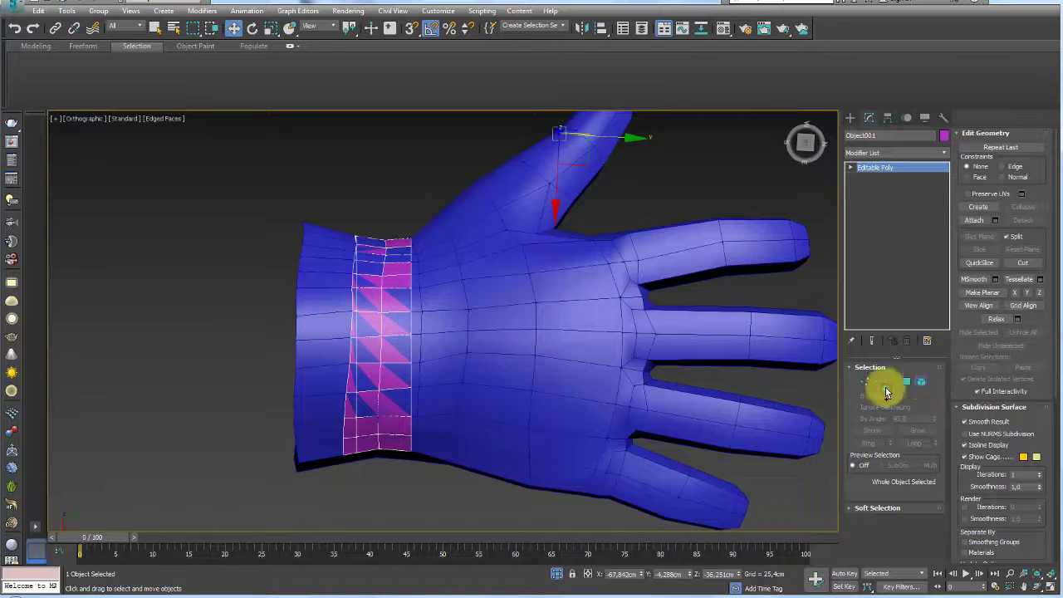
# Select the wrist band as an element, then as polygons.
pyautogui.press('5')
pyautogui.click(369, 494)
pyautogui.keyDown('alt'); pyautogui.moveTo(385, 312); pyautogui.dragTo(369, 286, button='middle'); pyautogui.keyUp('alt')
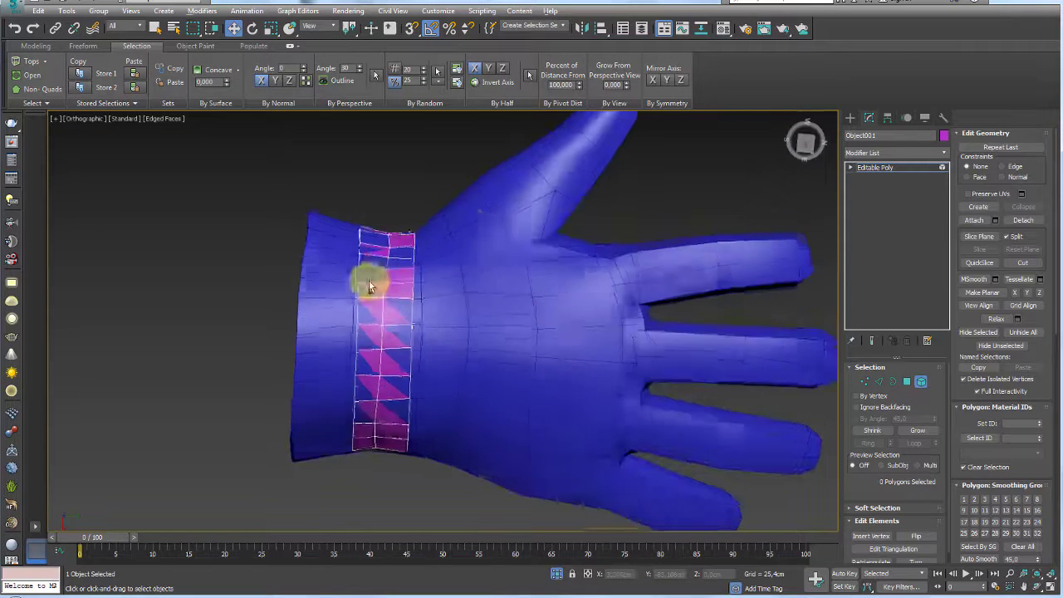
pyautogui.click(395, 345)
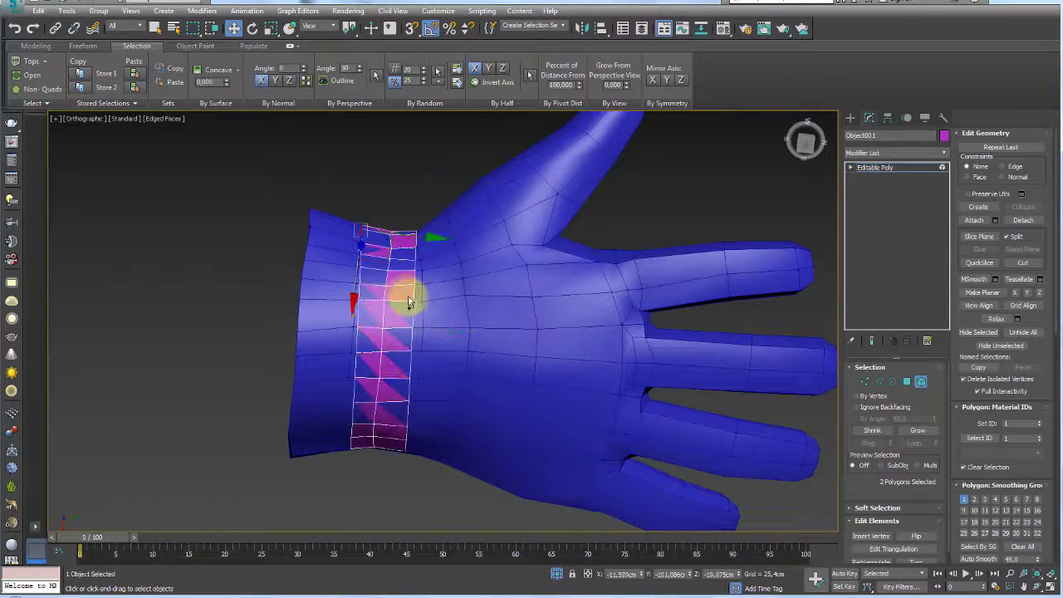
pyautogui.moveTo(373, 260)
pyautogui.keyDown('alt'); pyautogui.mouseDown(button='middle')
pyautogui.moveTo(374, 351)
pyautogui.moveTo(458, 390)
pyautogui.moveTo(602, 300)
pyautogui.moveTo(636, 239)
pyautogui.mouseUp(button='middle'); pyautogui.keyUp('alt')
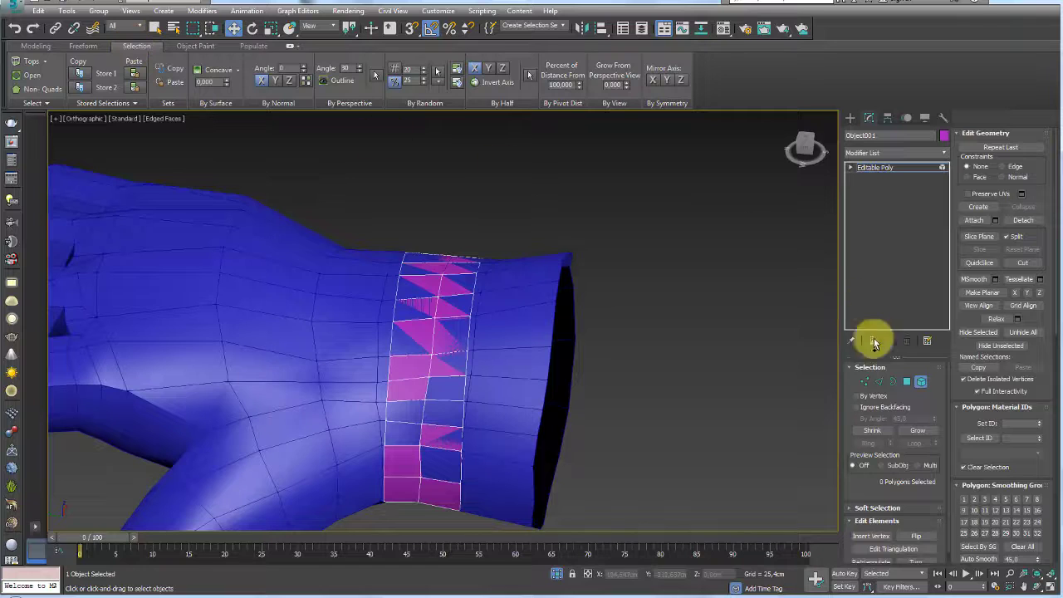
pyautogui.click(906, 381)
pyautogui.click(754, 78)
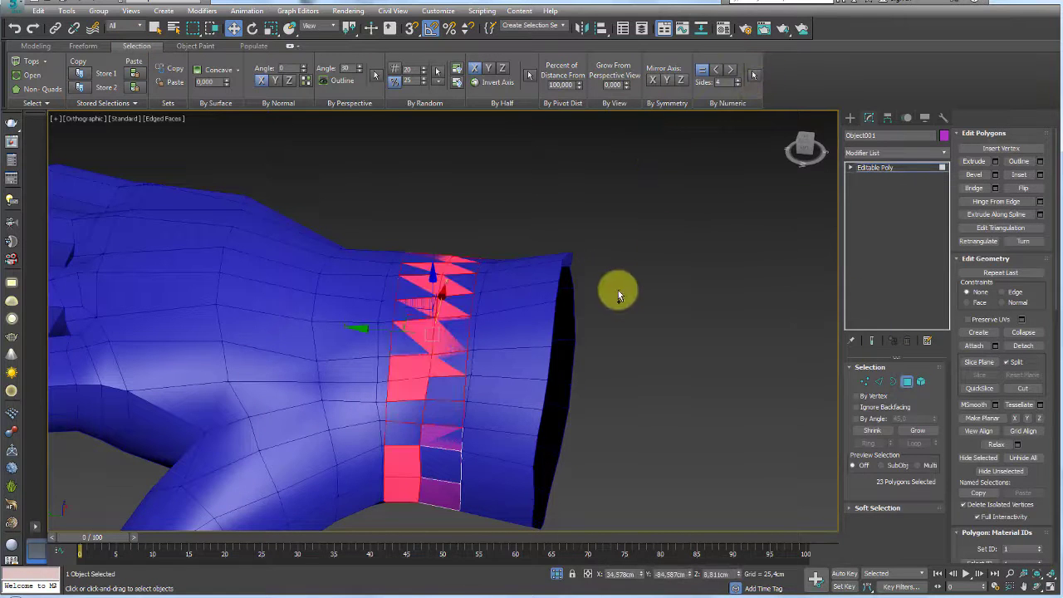
pyautogui.moveTo(618, 290)
pyautogui.keyDown('alt'); pyautogui.mouseDown(button='middle')
pyautogui.moveTo(610, 273)
pyautogui.moveTo(591, 357)
pyautogui.moveTo(640, 262)
pyautogui.moveTo(509, 498)
pyautogui.mouseUp(button='middle'); pyautogui.keyUp('alt')
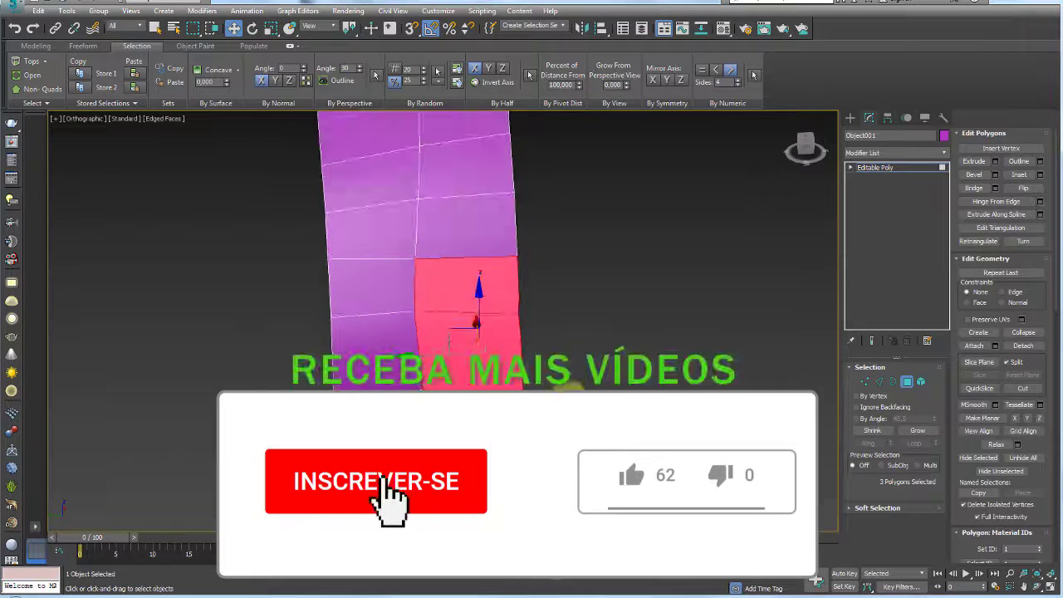
# In Vertex mode, select the two stray vertices on the strip.
pyautogui.click(864, 381)
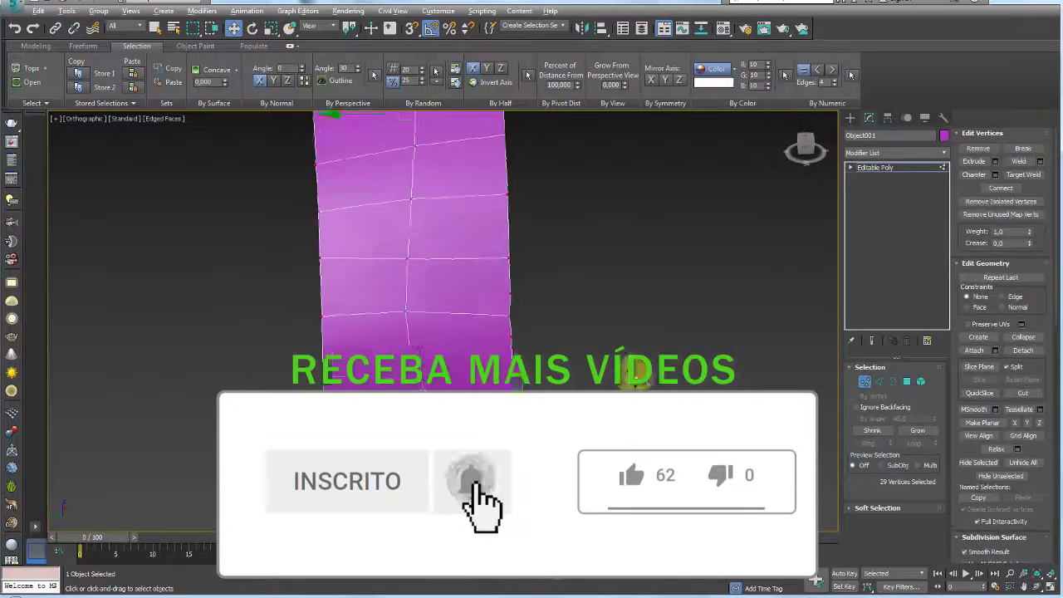
pyautogui.keyDown('alt'); pyautogui.moveTo(635, 373); pyautogui.dragTo(498, 327, button='middle'); pyautogui.keyUp('alt')
pyautogui.moveTo(498, 327); pyautogui.dragTo(461, 292)
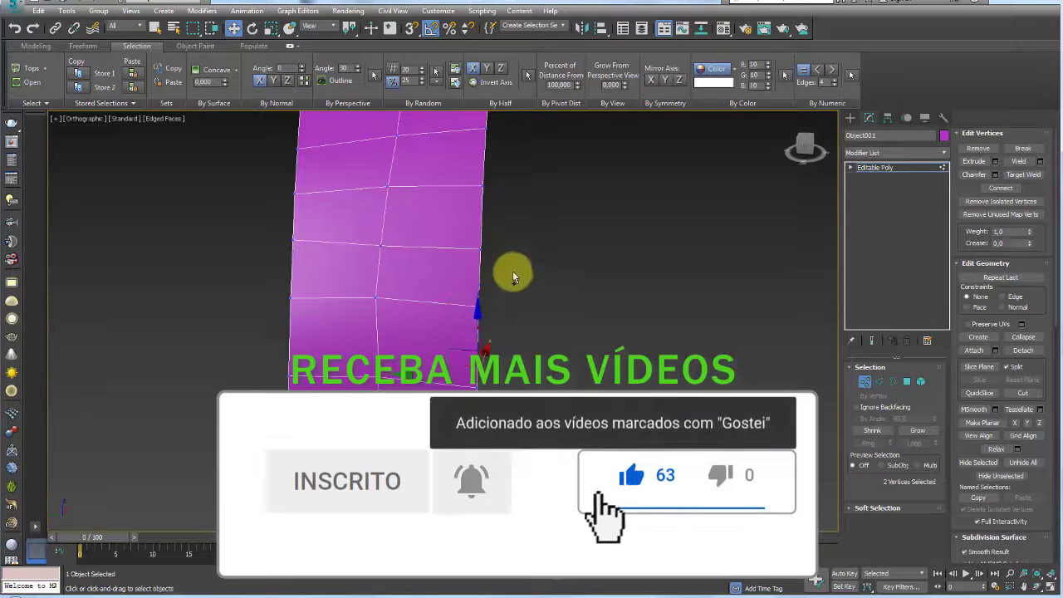
# Remove the stray vertices, select all strip polygons, and return to object level.
pyautogui.click(978, 149)
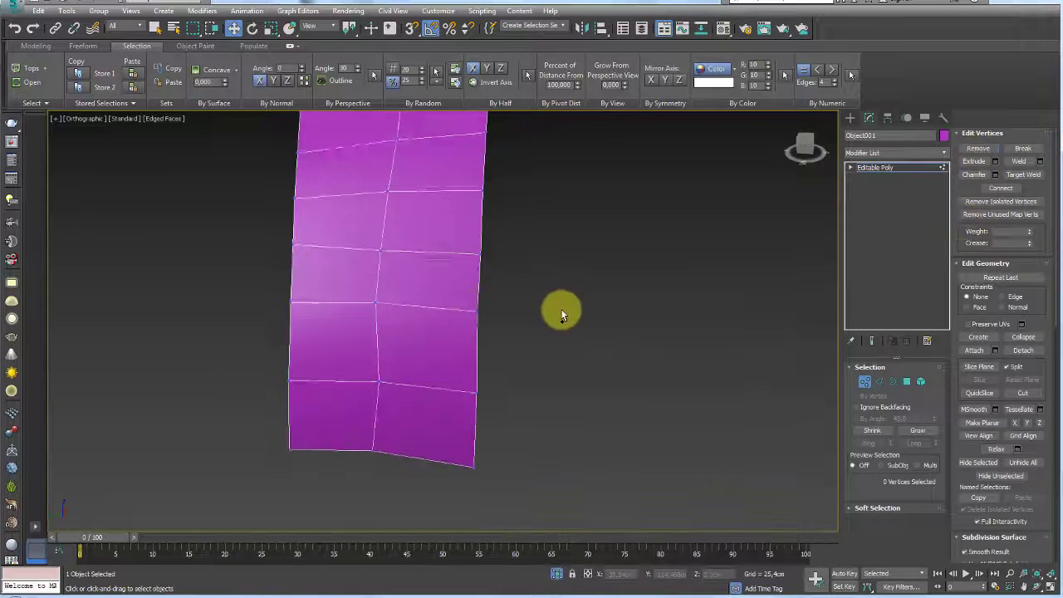
pyautogui.click(905, 381)
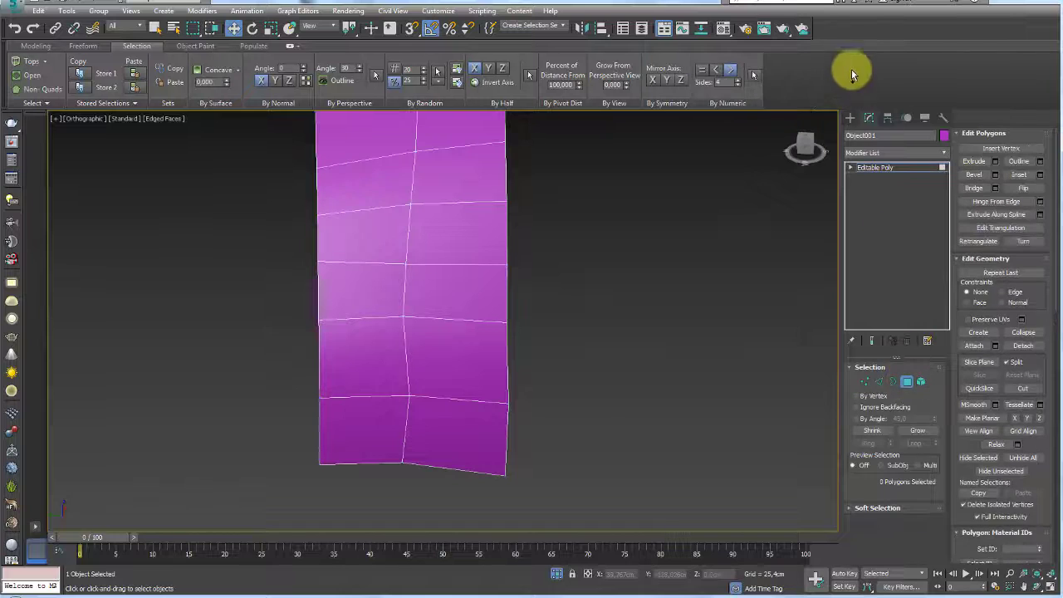
pyautogui.keyDown('alt'); pyautogui.moveTo(693, 172); pyautogui.dragTo(674, 213, button='middle'); pyautogui.keyUp('alt')
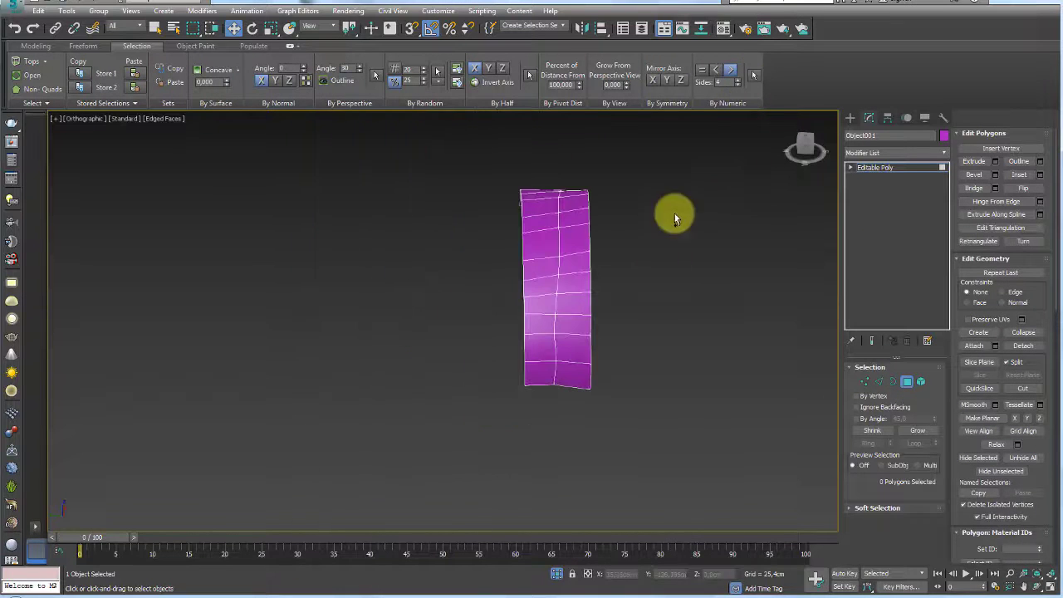
pyautogui.keyDown('alt'); pyautogui.moveTo(625, 280); pyautogui.dragTo(690, 84, button='middle'); pyautogui.keyUp('alt')
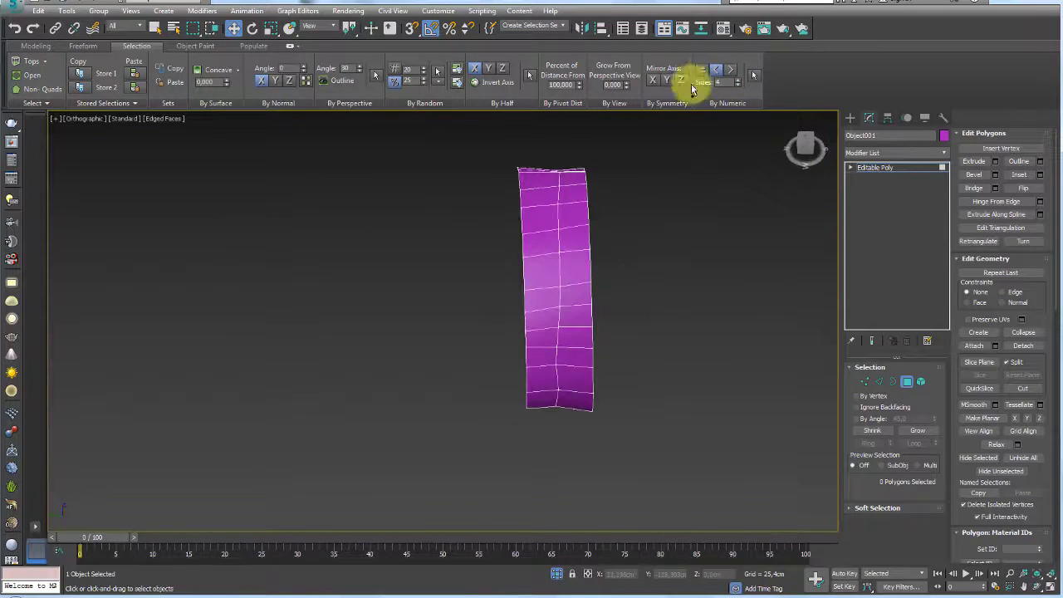
pyautogui.hotkey('ctrl', 'a')
pyautogui.keyDown('alt'); pyautogui.moveTo(706, 290); pyautogui.dragTo(726, 192, button='middle'); pyautogui.keyUp('alt')
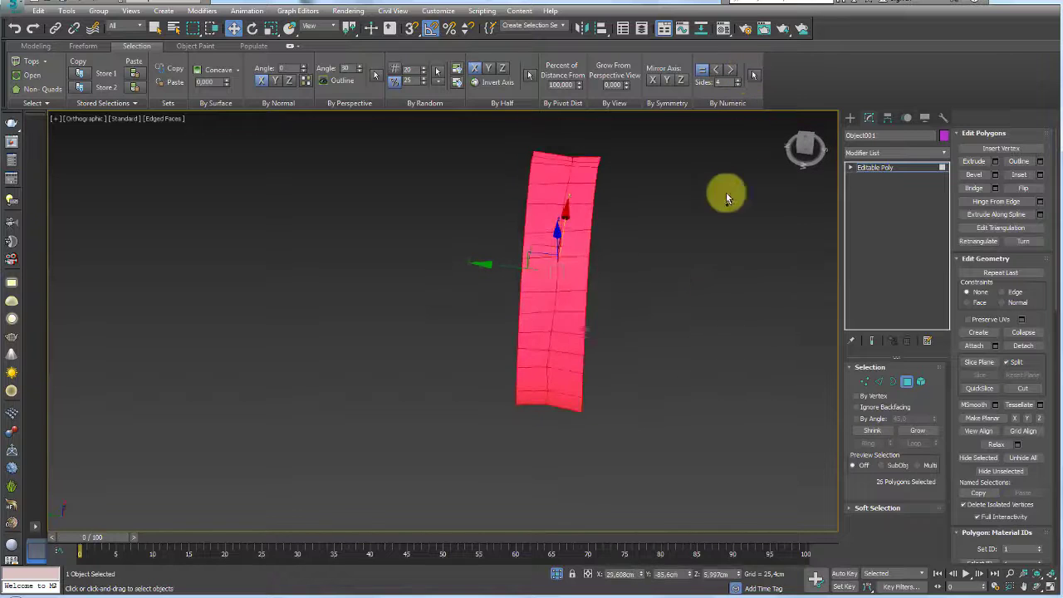
pyautogui.click(880, 167)
# Inspect the strap's curve and compare it with the leather glove reference photo.
pyautogui.moveTo(715, 257)
pyautogui.keyDown('alt'); pyautogui.mouseDown(button='middle')
pyautogui.moveTo(617, 228)
pyautogui.moveTo(537, 313)
pyautogui.moveTo(576, 367)
pyautogui.moveTo(565, 445)
pyautogui.moveTo(540, 282)
pyautogui.moveTo(496, 334)
pyautogui.mouseUp(button='middle'); pyautogui.keyUp('alt')
pyautogui.scroll(2, 496, 334)
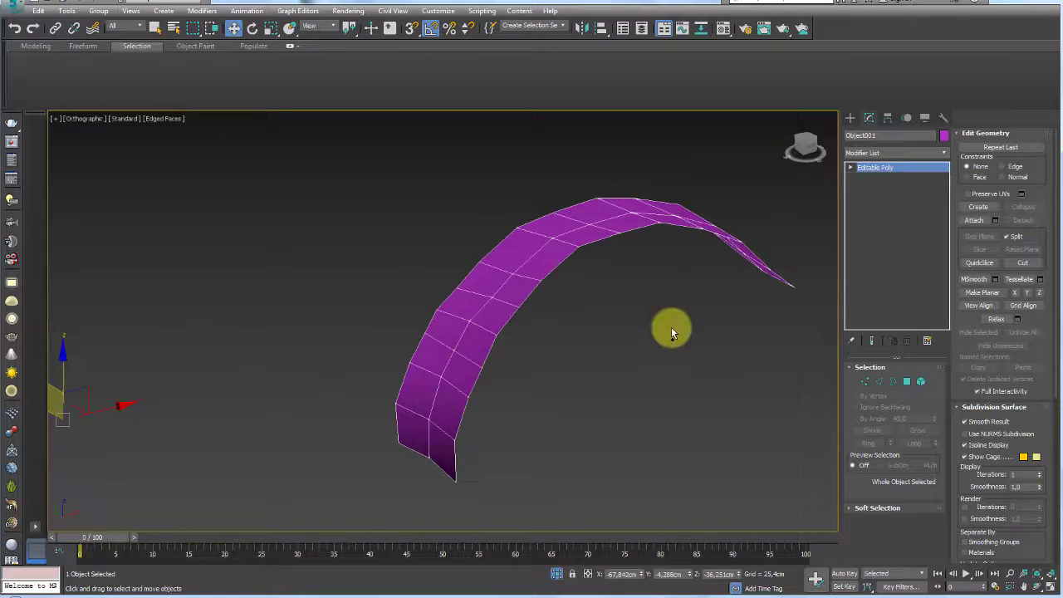
pyautogui.keyDown('alt'); pyautogui.moveTo(750, 363); pyautogui.dragTo(666, 348, button='middle'); pyautogui.keyUp('alt')
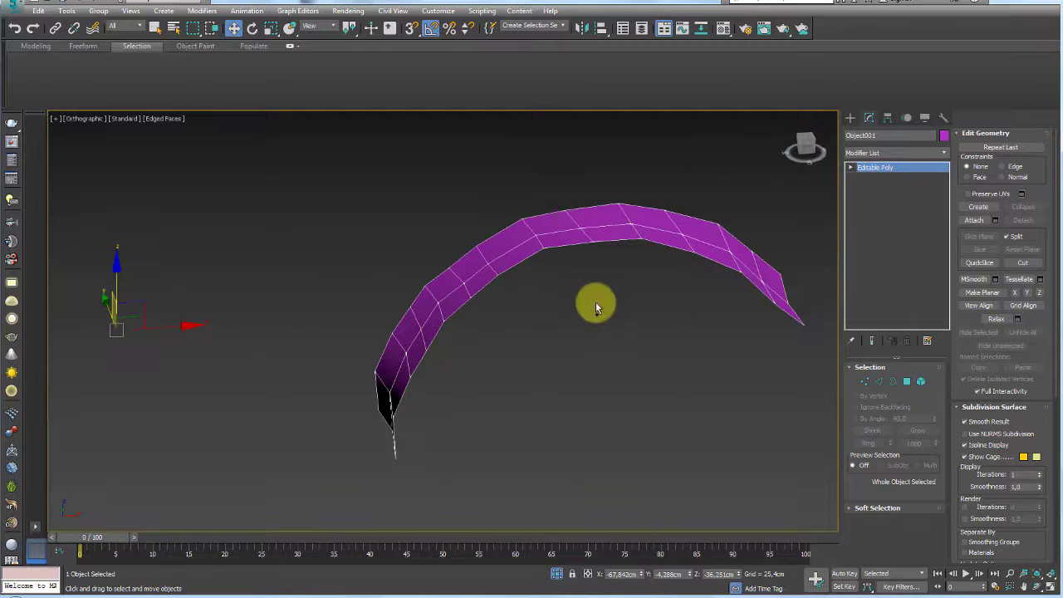
pyautogui.click(530, 591)
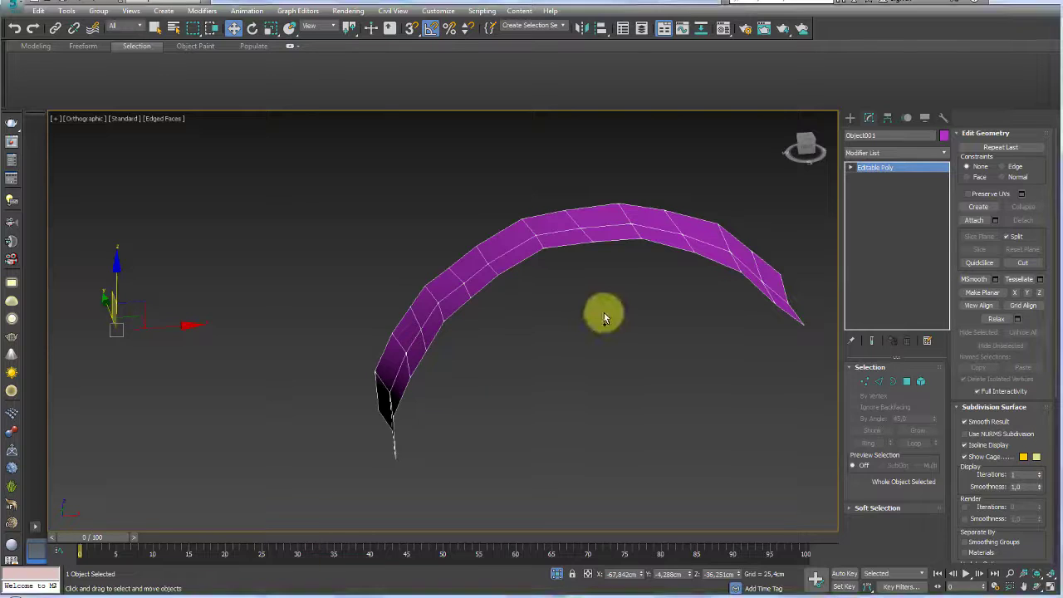
pyautogui.keyDown('alt'); pyautogui.moveTo(605, 311); pyautogui.dragTo(806, 147, button='middle'); pyautogui.keyUp('alt')
pyautogui.click(852, 118)
# In Top view, unhide everything, then hide the glove to reveal the hand drawing.
pyautogui.click(865, 137)
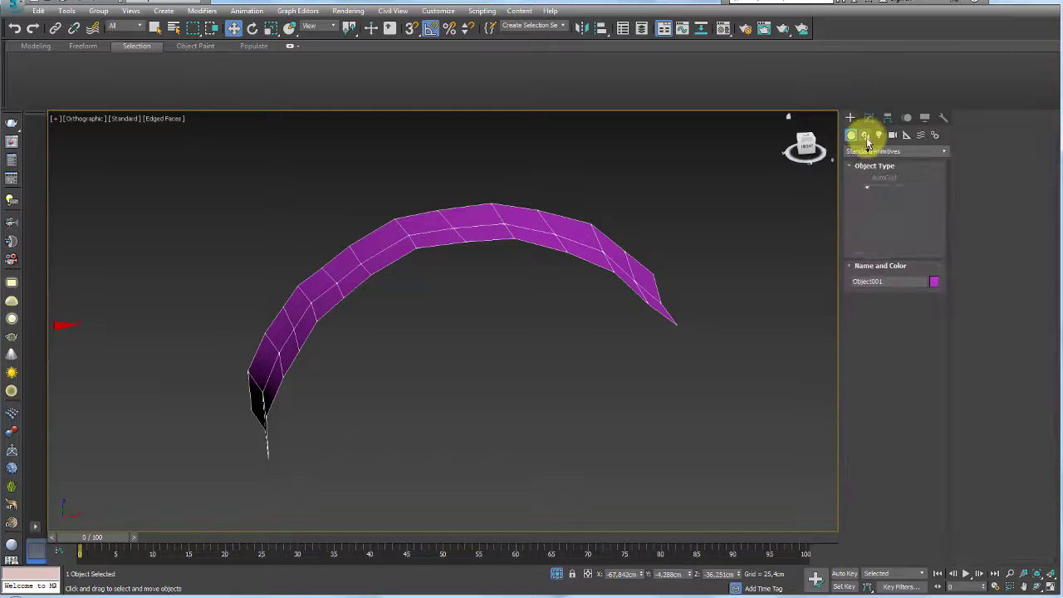
pyautogui.click(918, 199)
pyautogui.press('t')
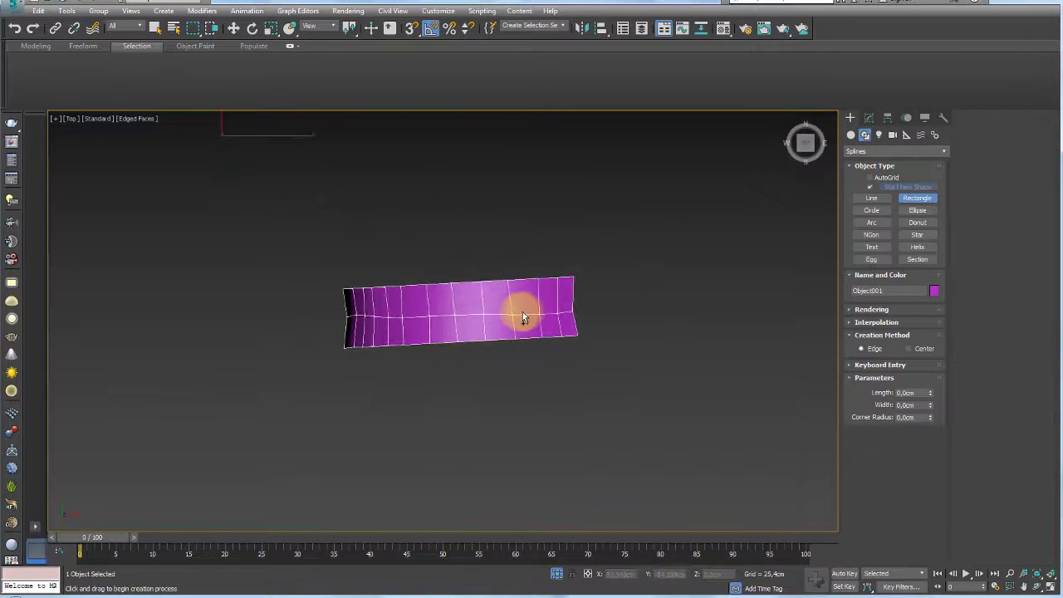
pyautogui.rightClick(522, 317)
pyautogui.rightClick(571, 290)
pyautogui.click(595, 252)
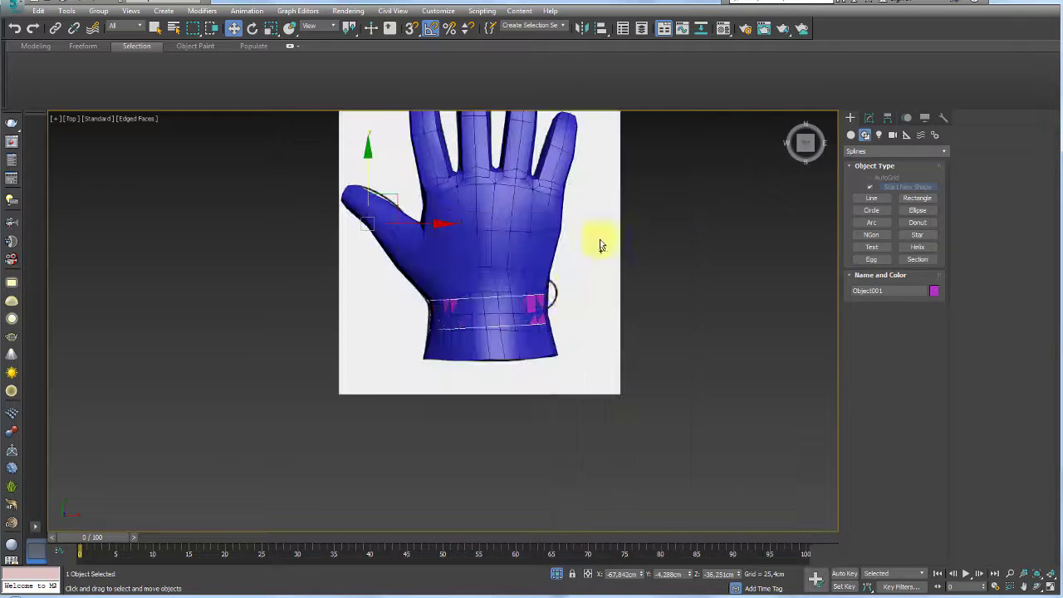
pyautogui.click(527, 268)
pyautogui.rightClick(528, 253)
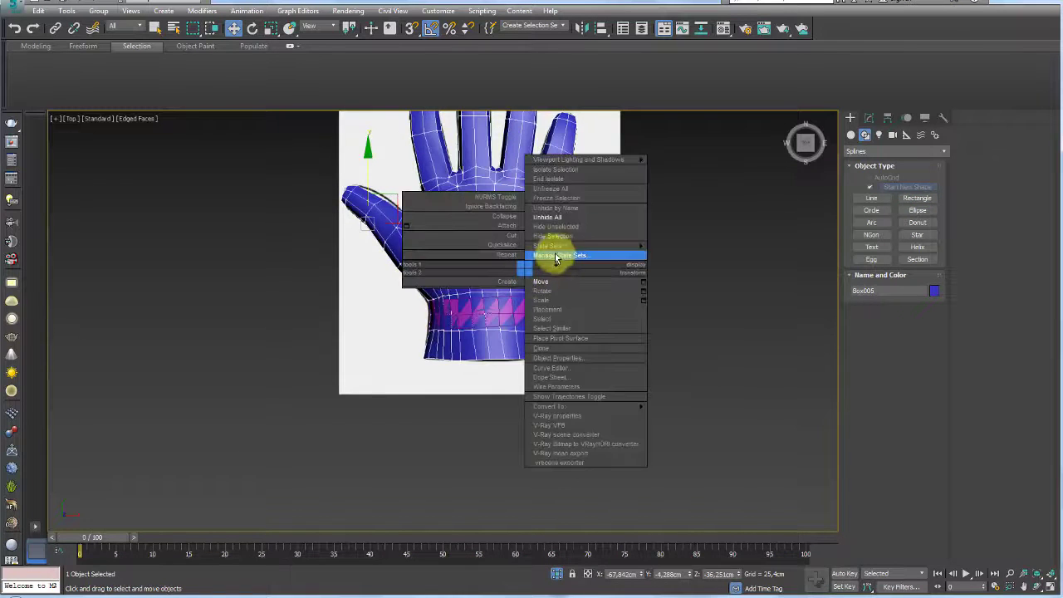
pyautogui.click(561, 242)
# Draw a 34.886 × 14.193 cm rectangle over the strap's left end.
pyautogui.scroll(5, 461, 282)
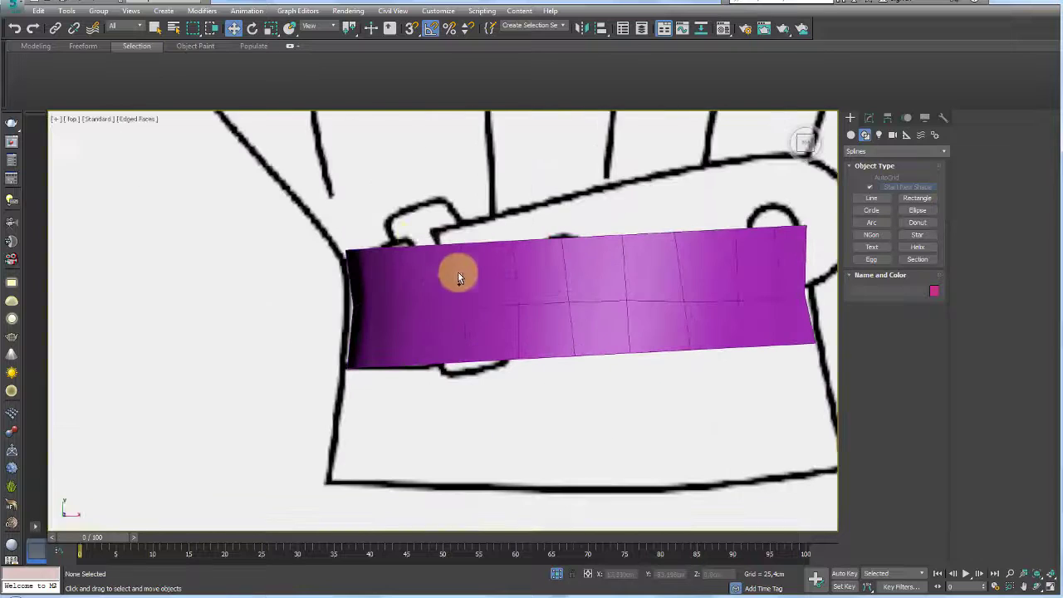
pyautogui.click(917, 197)
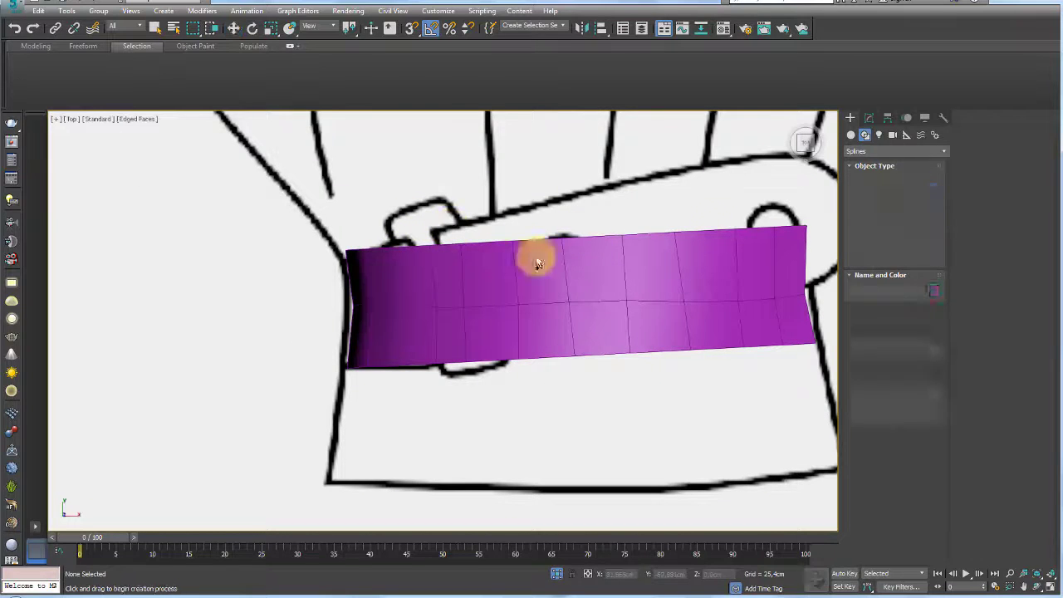
pyautogui.moveTo(392, 226)
pyautogui.mouseDown()
pyautogui.moveTo(463, 398)
pyautogui.moveTo(454, 384)
pyautogui.mouseUp()
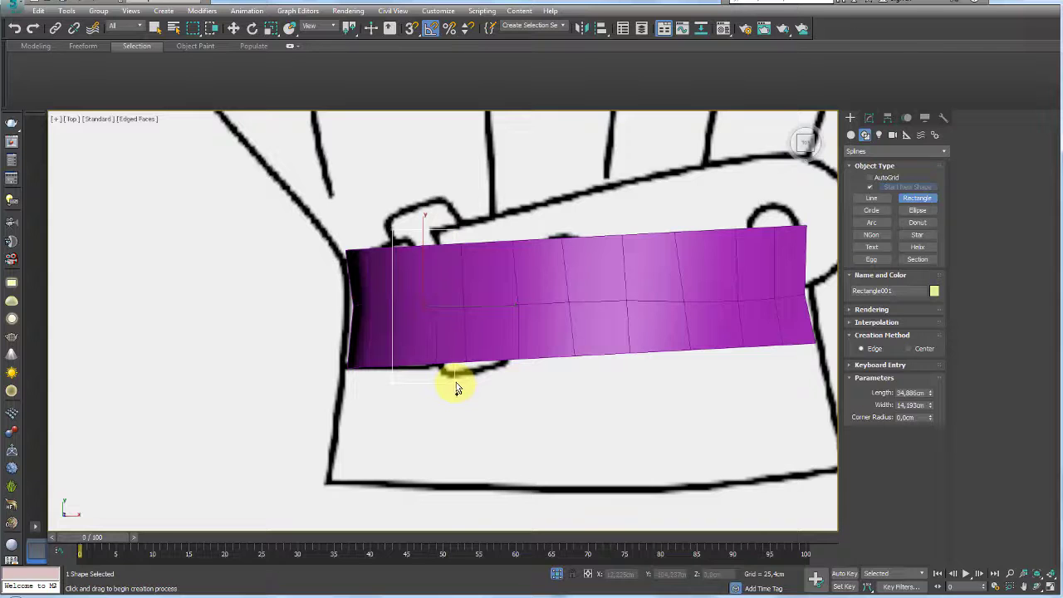
pyautogui.press('p')
pyautogui.keyDown('alt'); pyautogui.moveTo(459, 368); pyautogui.dragTo(486, 301, button='middle'); pyautogui.keyUp('alt')
# Enable viewport rendering on the rectangle and set its thickness to 2.362cm.
pyautogui.scroll(-5, 486, 316)
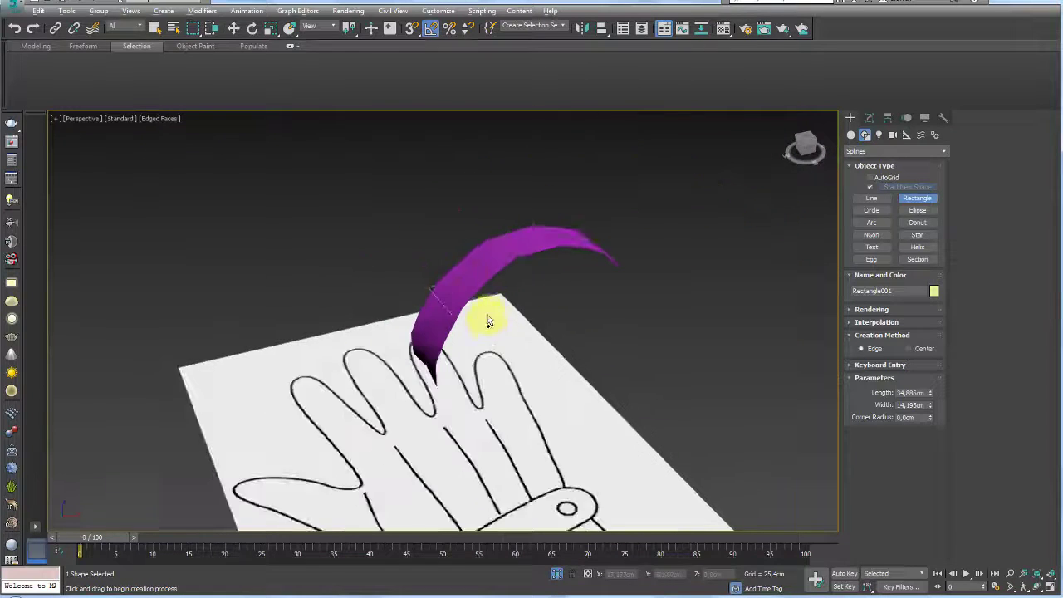
pyautogui.click(868, 118)
pyautogui.click(863, 366)
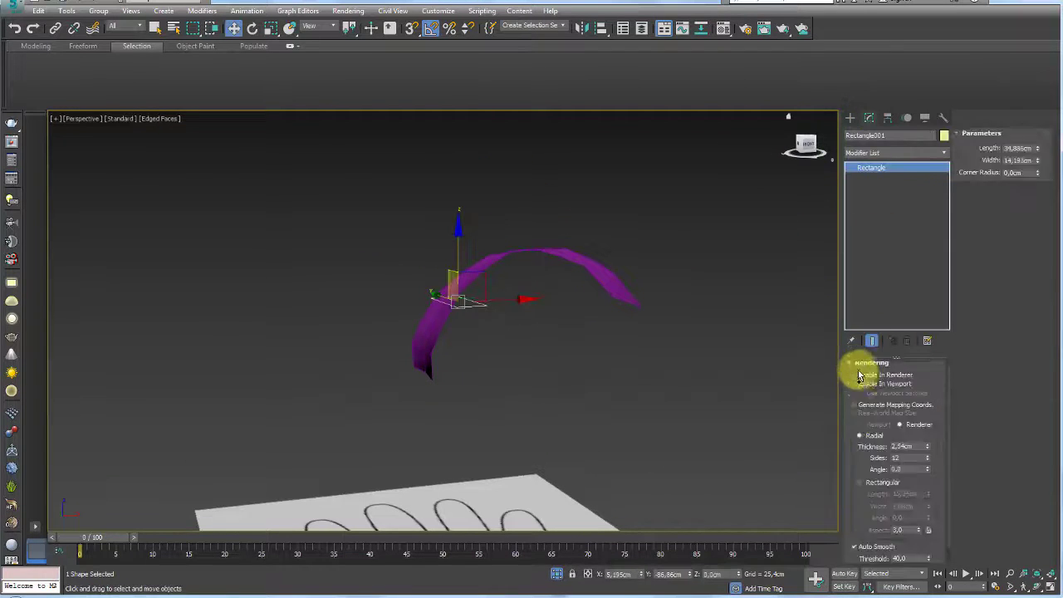
pyautogui.click(853, 384)
pyautogui.keyDown('alt'); pyautogui.moveTo(549, 358); pyautogui.dragTo(465, 320, button='middle'); pyautogui.keyUp('alt')
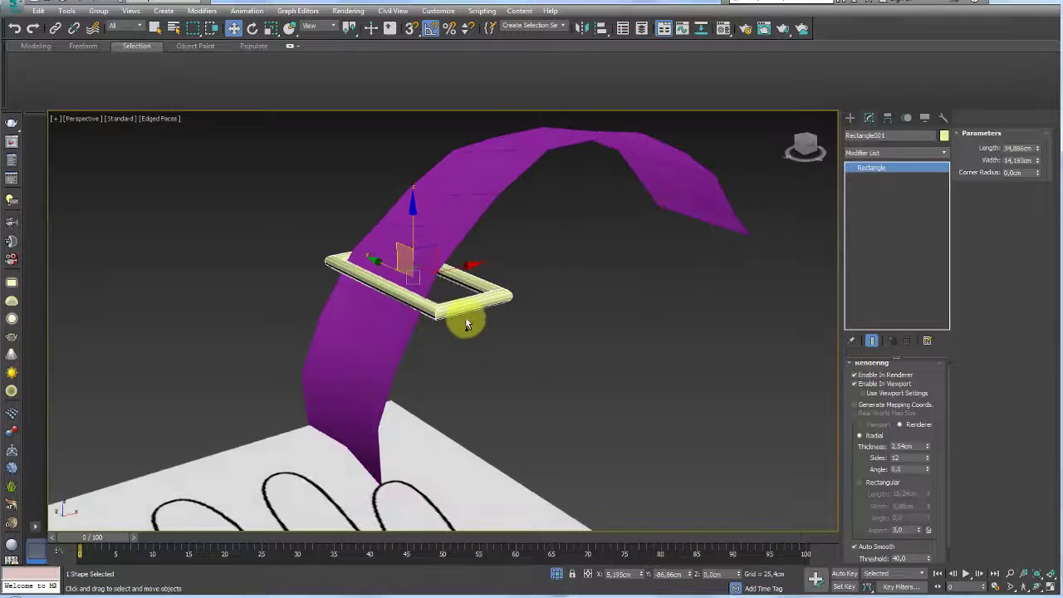
pyautogui.moveTo(927, 445); pyautogui.dragTo(929, 453)
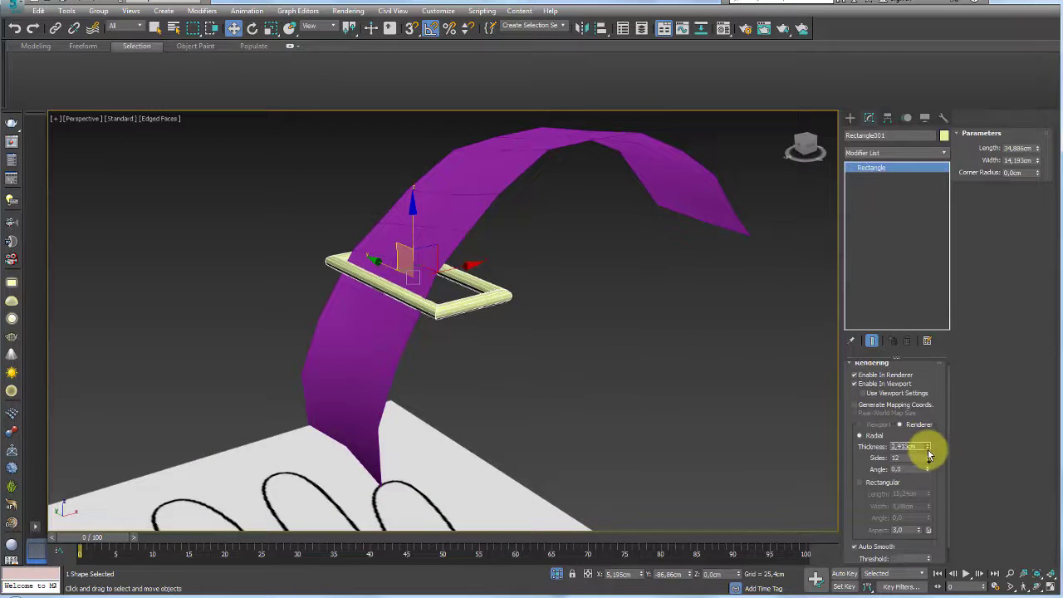
pyautogui.keyDown('alt'); pyautogui.moveTo(562, 368); pyautogui.dragTo(657, 340, button='middle'); pyautogui.keyUp('alt')
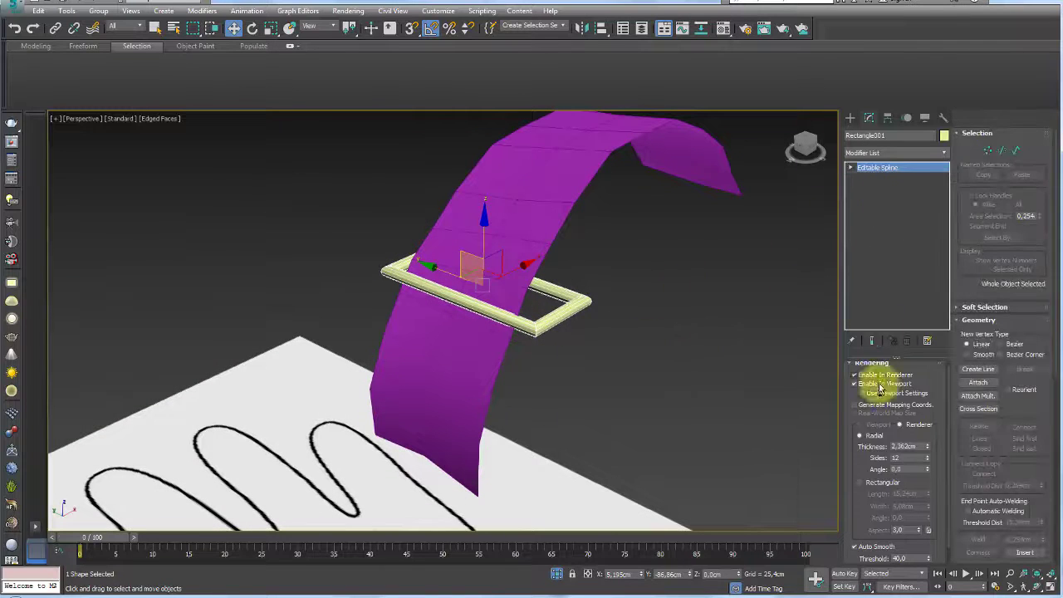
# Convert the rectangle to an editable spline and turn viewport rendering back off.
pyautogui.click(987, 150)
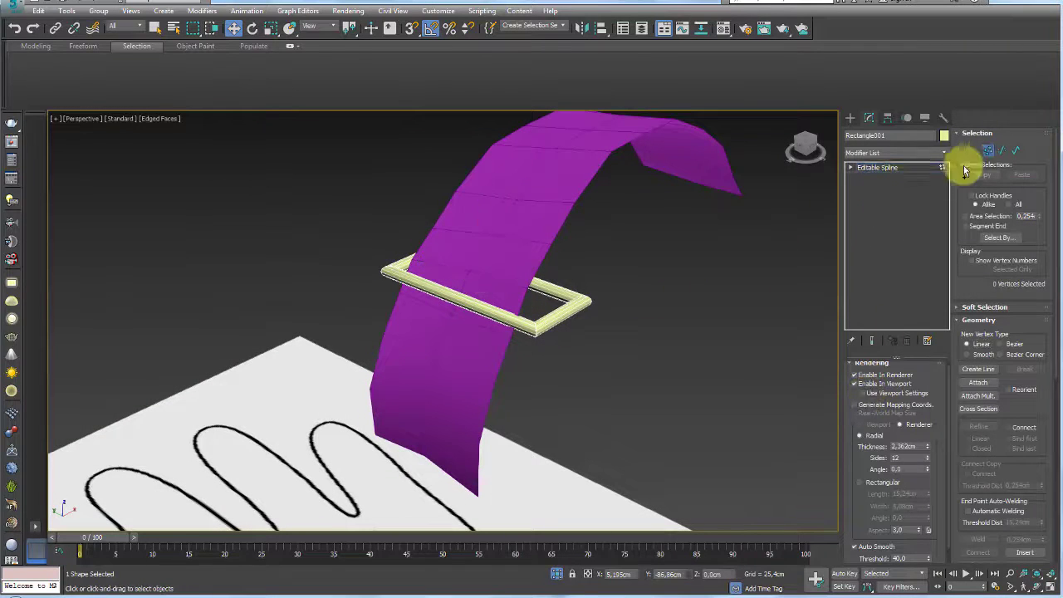
pyautogui.click(854, 384)
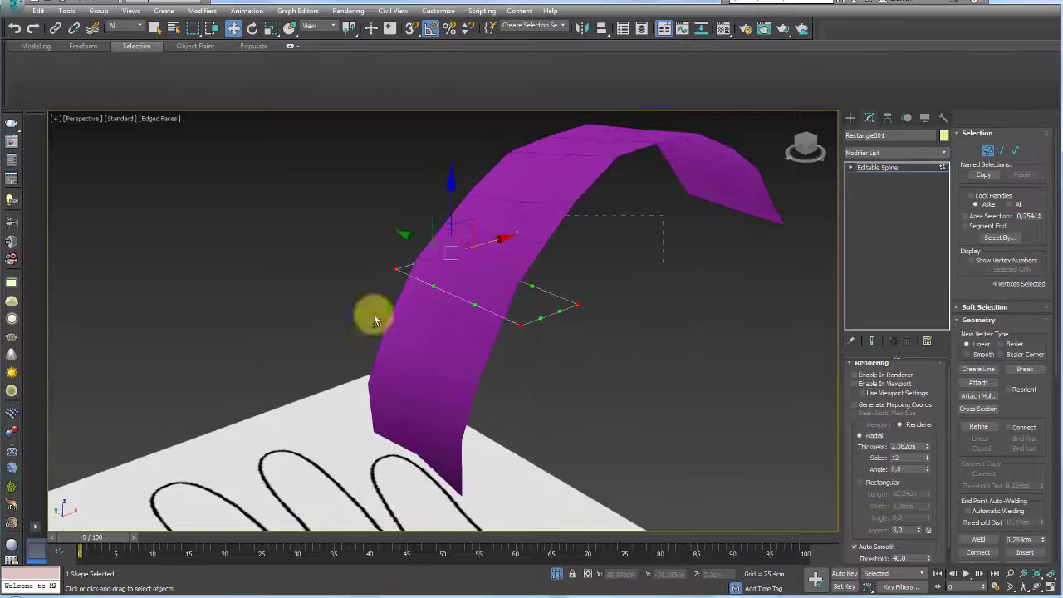
pyautogui.scroll(3, 544, 349)
pyautogui.moveTo(1054, 477); pyautogui.dragTo(1047, 249)
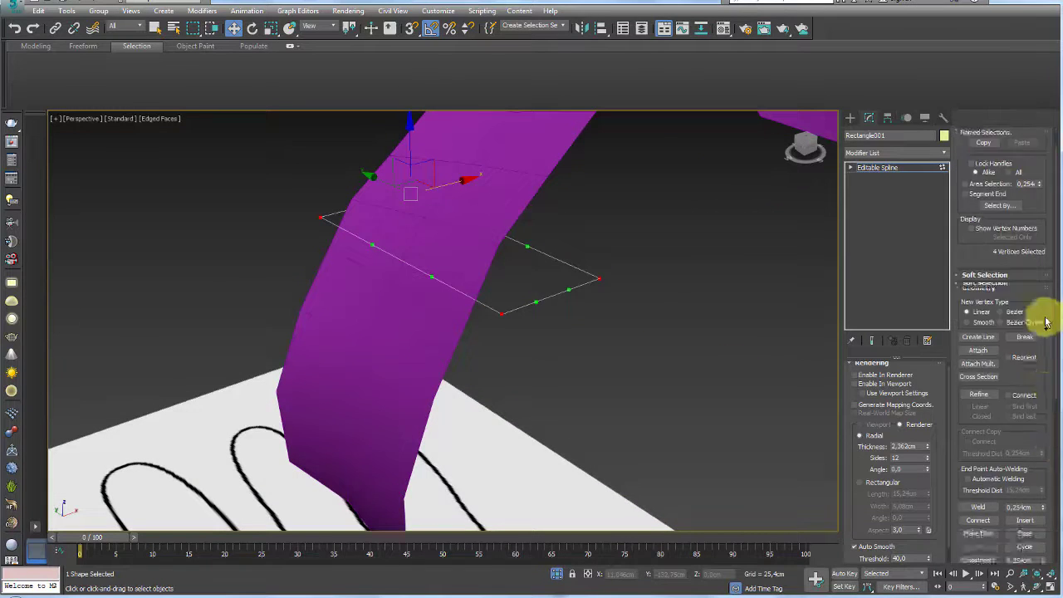
pyautogui.moveTo(632, 400)
pyautogui.keyDown('alt'); pyautogui.mouseDown(button='middle')
pyautogui.moveTo(637, 328)
pyautogui.moveTo(589, 432)
pyautogui.mouseUp(button='middle'); pyautogui.keyUp('alt')
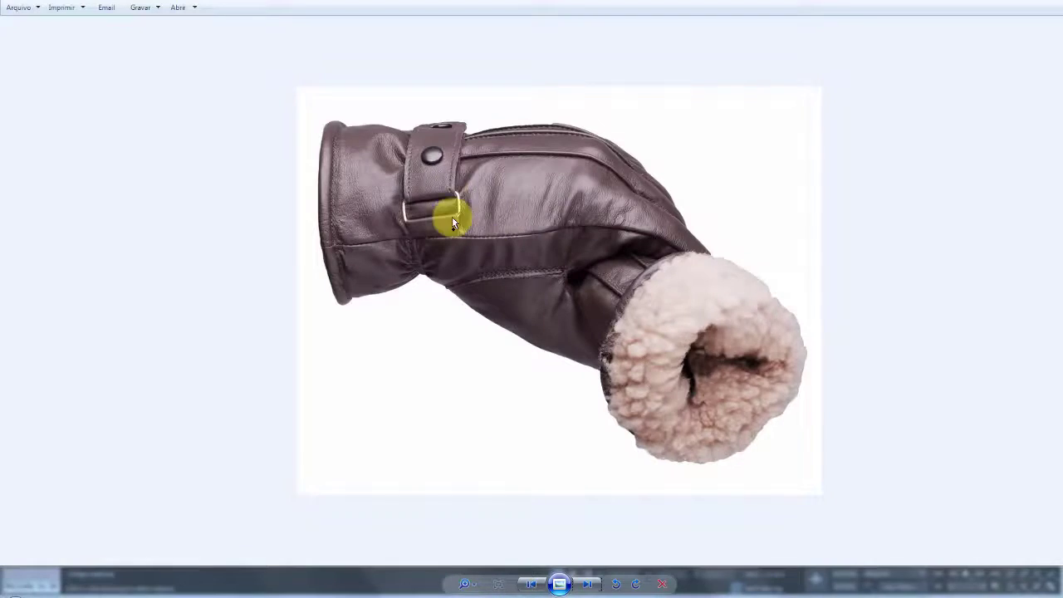
pyautogui.scroll(3, 451, 216)
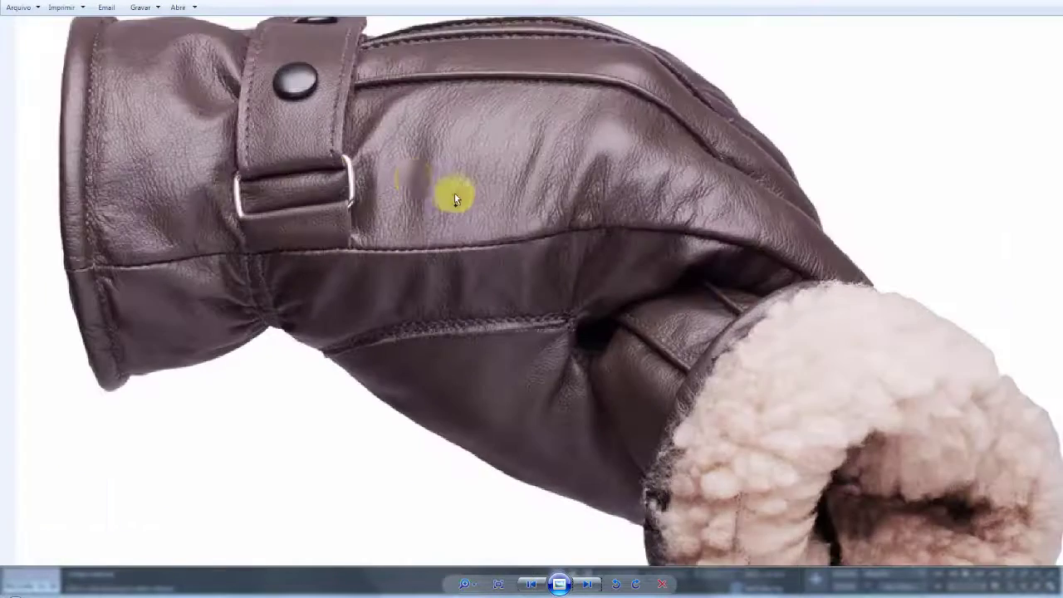
pyautogui.scroll(3, 450, 194)
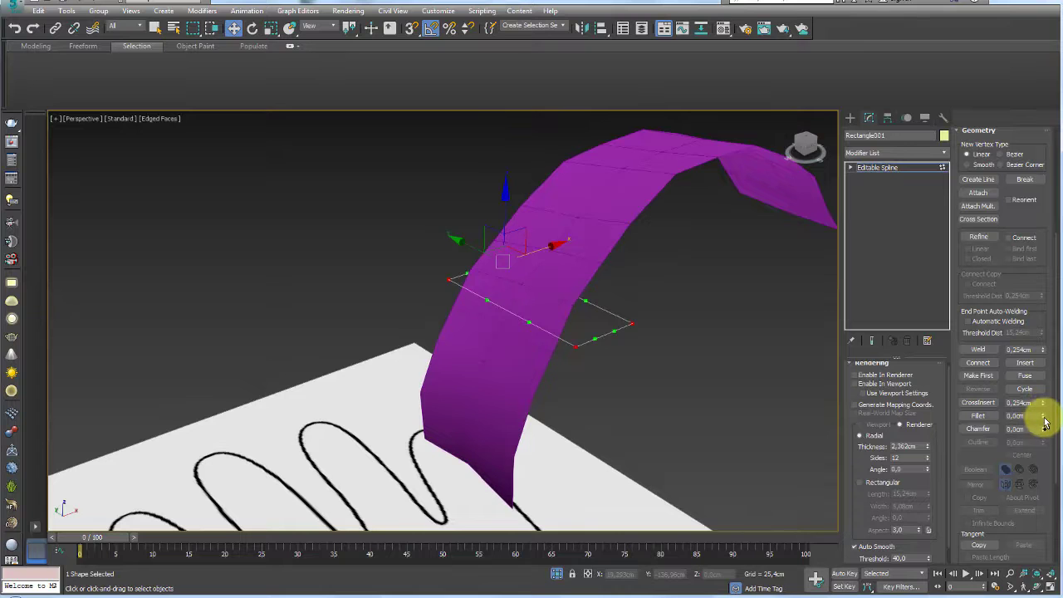
# Fillet the buckle's corners and display it as a 2.184cm thick tube.
pyautogui.click(978, 415)
pyautogui.moveTo(673, 313)
pyautogui.keyDown('alt'); pyautogui.mouseDown(button='middle')
pyautogui.moveTo(630, 355)
pyautogui.moveTo(659, 328)
pyautogui.moveTo(645, 282)
pyautogui.mouseUp(button='middle'); pyautogui.keyUp('alt')
pyautogui.moveTo(647, 275); pyautogui.dragTo(635, 245)
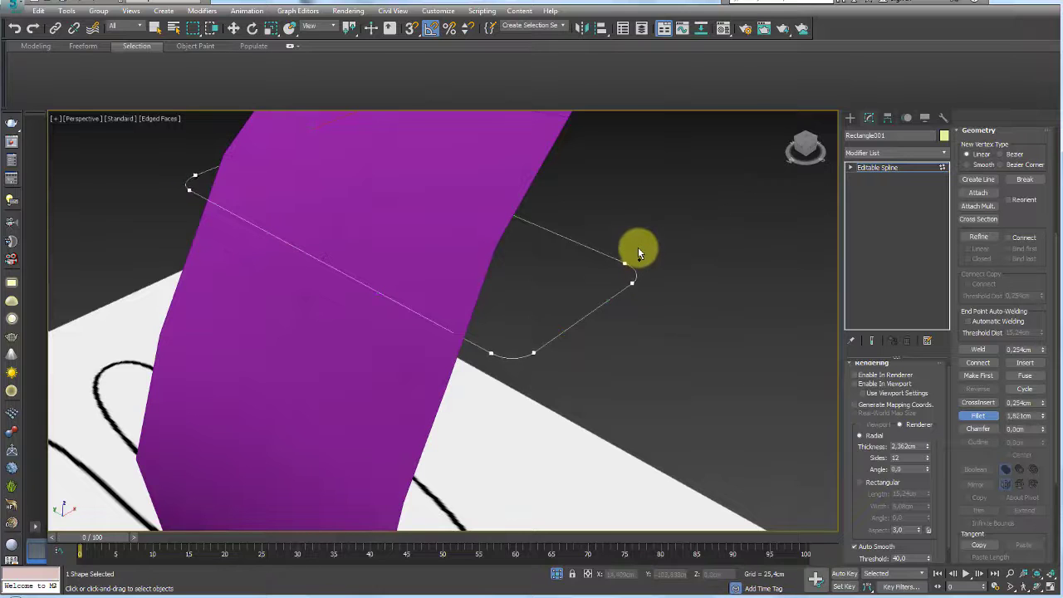
pyautogui.click(854, 384)
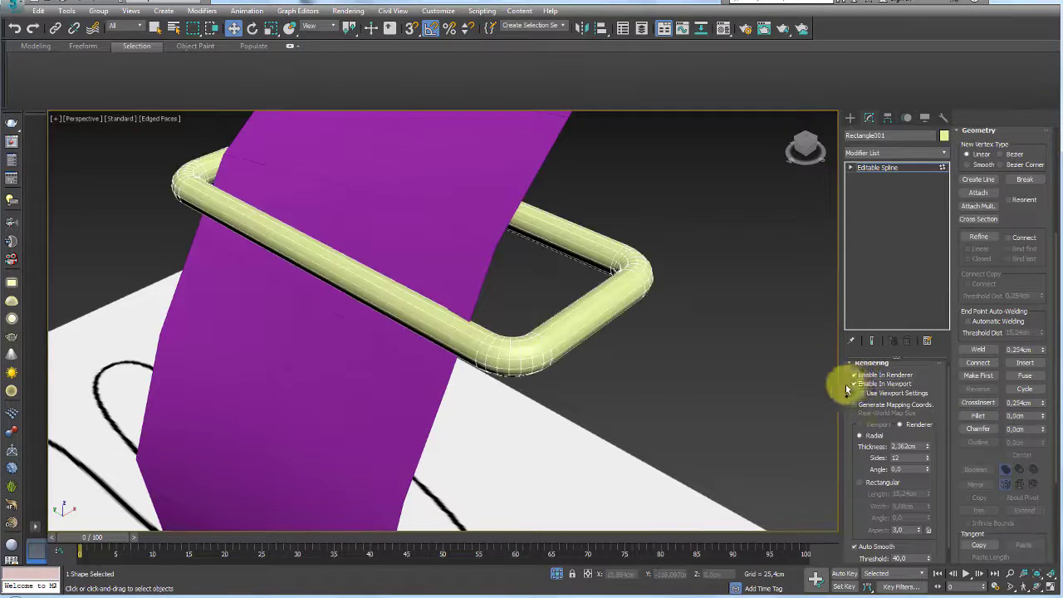
pyautogui.moveTo(926, 446); pyautogui.dragTo(927, 455)
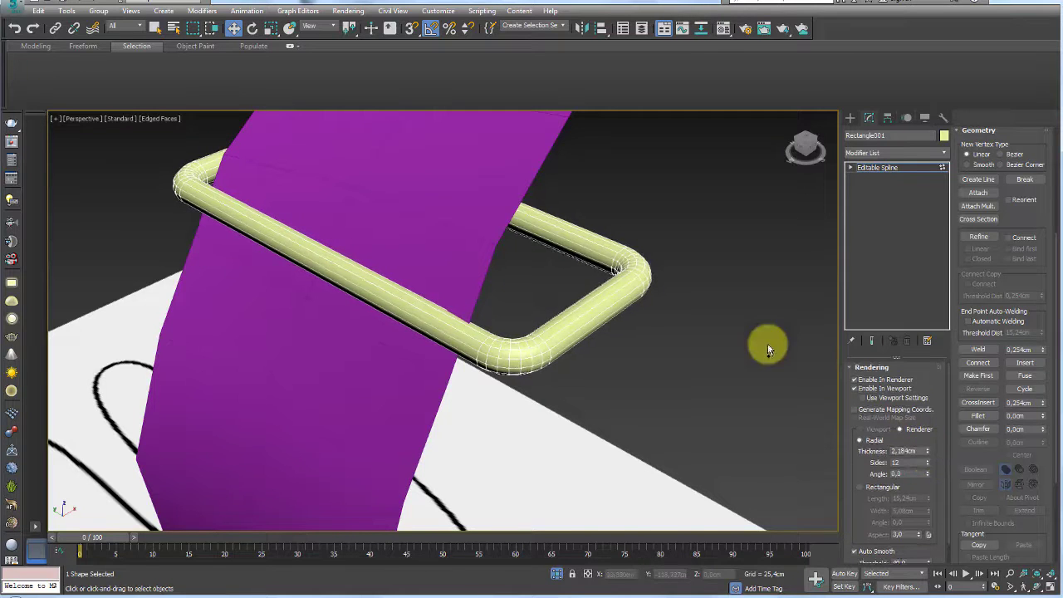
pyautogui.scroll(-5, 767, 344)
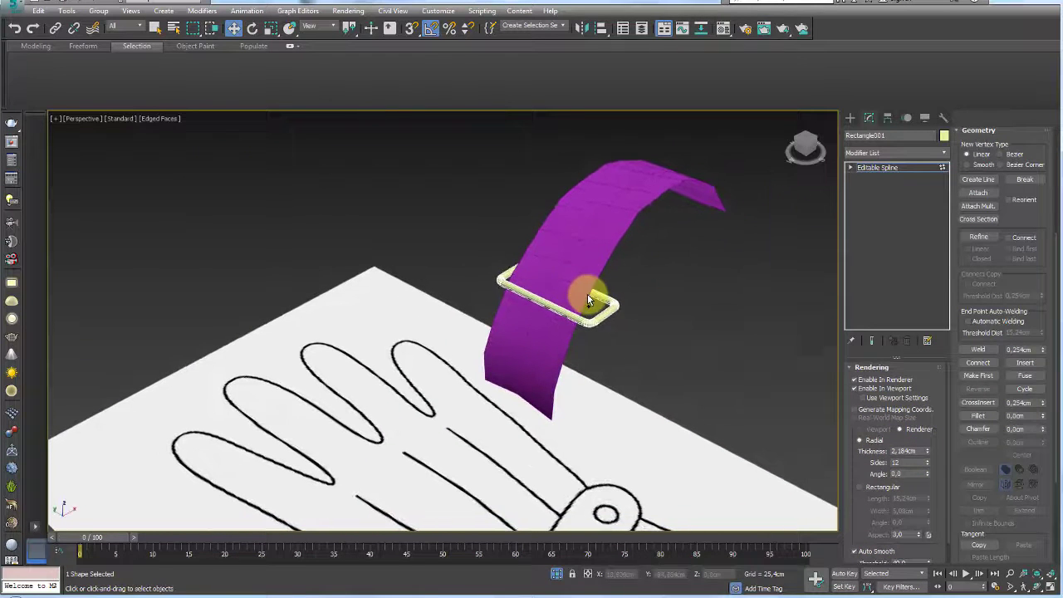
# Rotate the whole buckle about -30 degrees on Y.
pyautogui.press('e')
pyautogui.rightClick(561, 289)
pyautogui.click(895, 170)
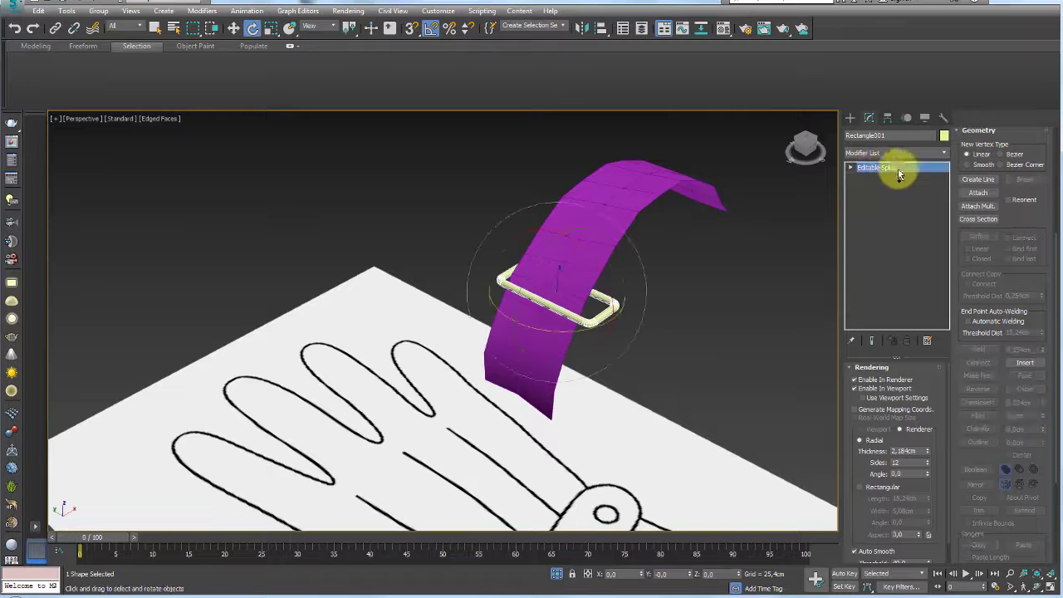
pyautogui.moveTo(538, 262); pyautogui.dragTo(529, 279)
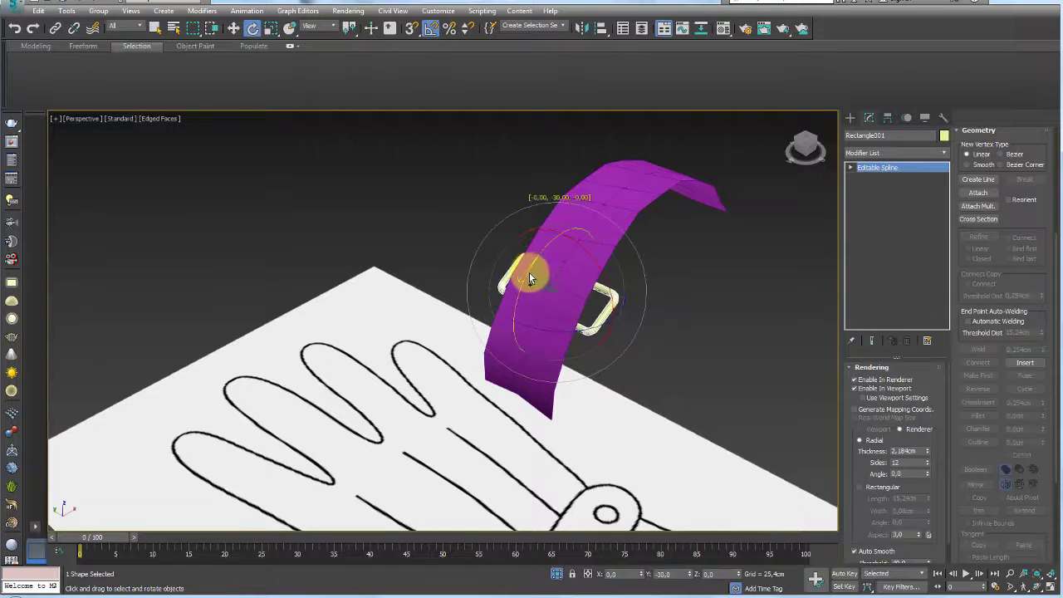
# Move and rotate the buckle so it wraps around the strap.
pyautogui.moveTo(529, 281)
pyautogui.keyDown('alt'); pyautogui.mouseDown(button='middle')
pyautogui.moveTo(575, 287)
pyautogui.moveTo(524, 267)
pyautogui.moveTo(573, 293)
pyautogui.moveTo(520, 274)
pyautogui.moveTo(575, 284)
pyautogui.mouseUp(button='middle'); pyautogui.keyUp('alt')
pyautogui.press('w')
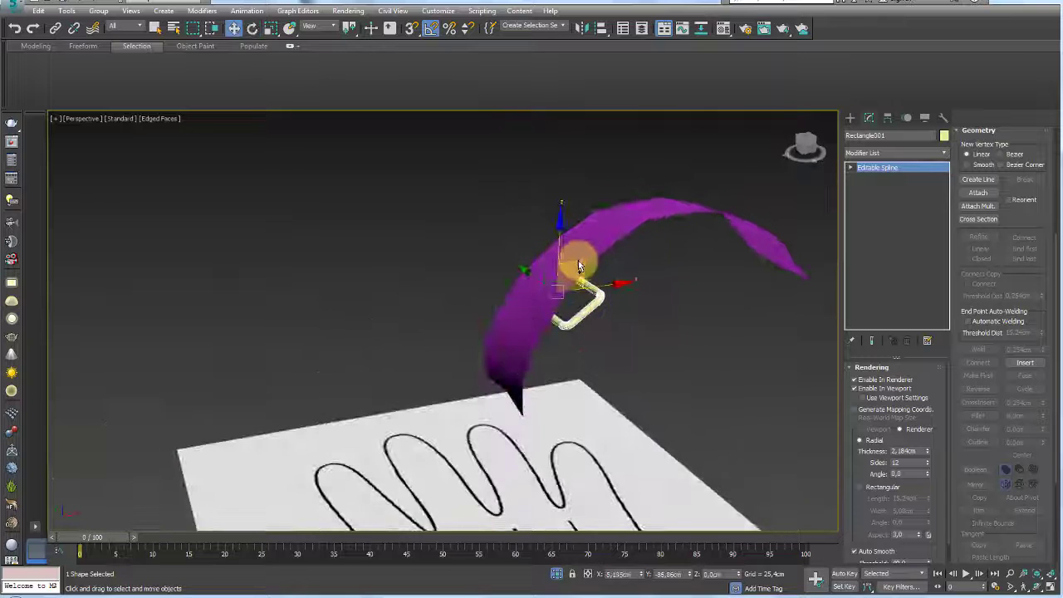
pyautogui.moveTo(580, 265); pyautogui.dragTo(567, 266)
pyautogui.press('e')
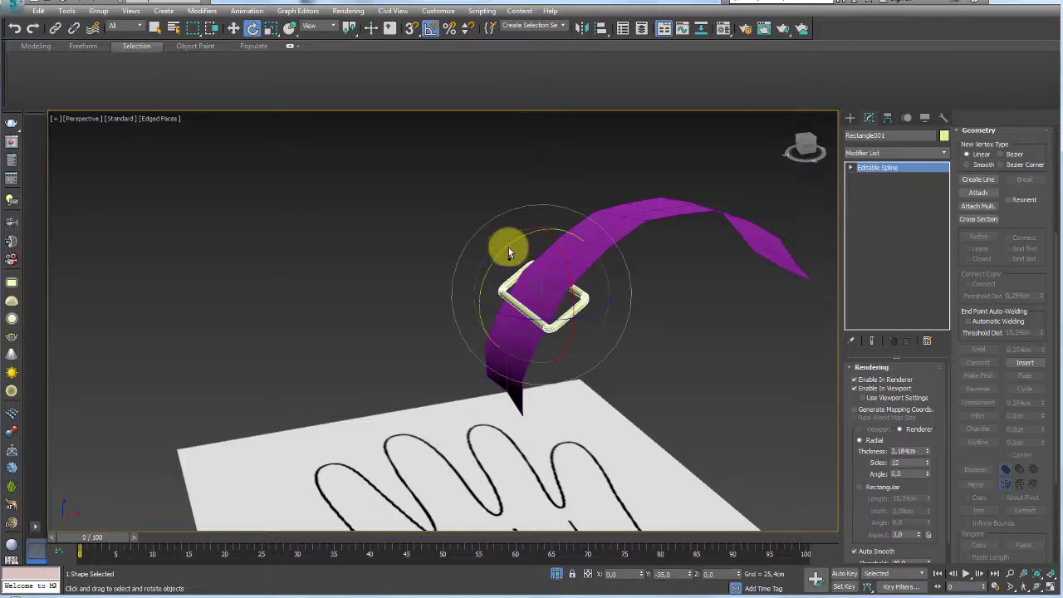
pyautogui.moveTo(508, 247); pyautogui.dragTo(501, 253)
pyautogui.press('w')
pyautogui.moveTo(569, 262); pyautogui.dragTo(564, 264)
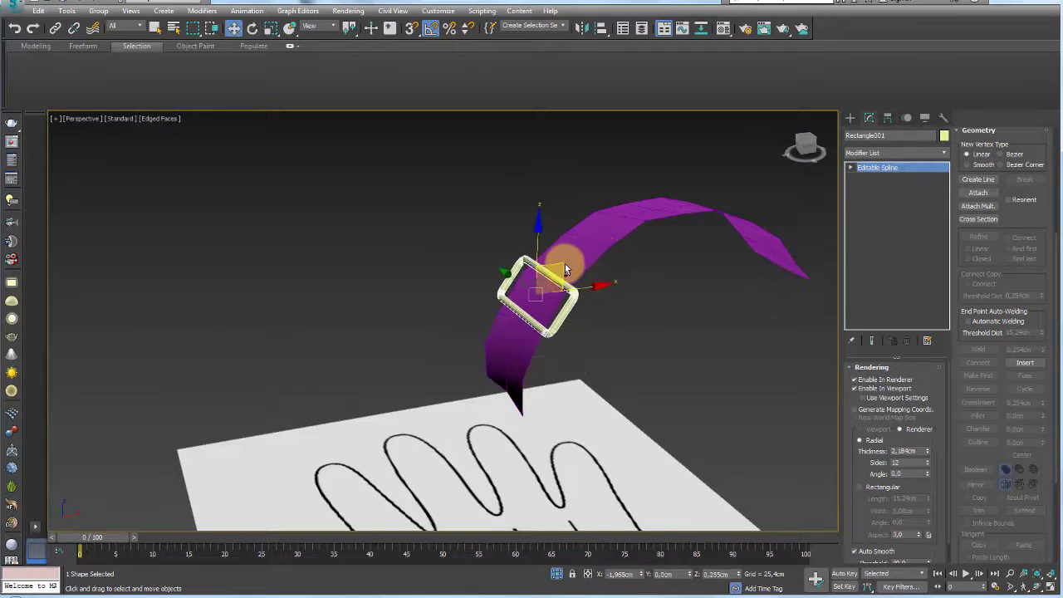
pyautogui.moveTo(565, 263)
pyautogui.keyDown('alt'); pyautogui.mouseDown(button='middle')
pyautogui.moveTo(602, 285)
pyautogui.moveTo(567, 307)
pyautogui.moveTo(722, 353)
pyautogui.moveTo(706, 361)
pyautogui.moveTo(766, 351)
pyautogui.mouseUp(button='middle'); pyautogui.keyUp('alt')
# Select the strap and switch to Vertex mode.
pyautogui.click(567, 307)
pyautogui.scroll(3, 583, 341)
pyautogui.click(864, 381)
pyautogui.scroll(2, 655, 344)
pyautogui.scroll(2, 656, 344)
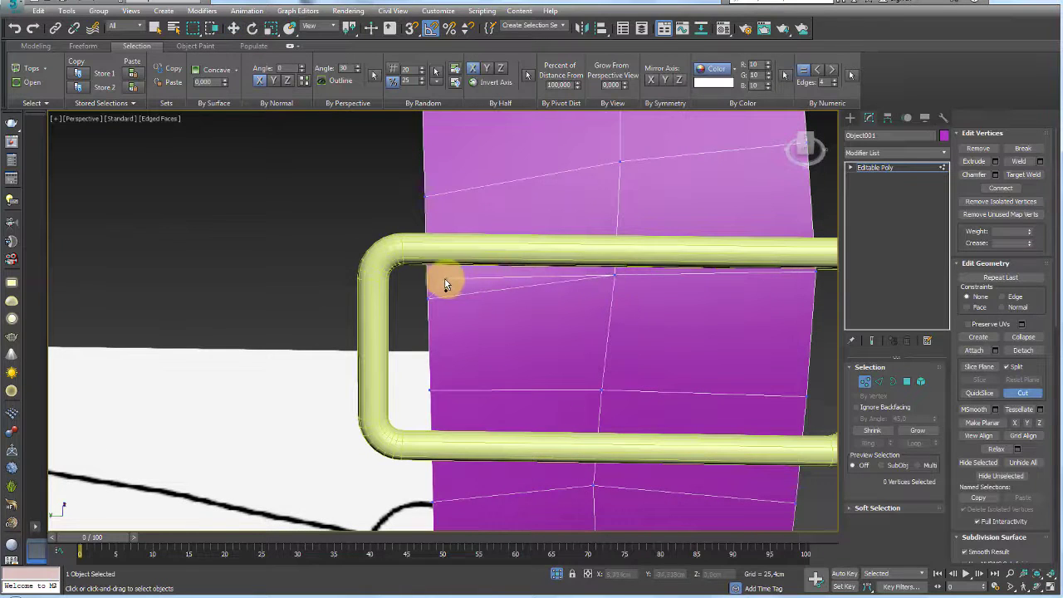
# Delete the strap face that sits inside the buckle.
pyautogui.click(906, 381)
pyautogui.hotkey('ctrl', 'a')
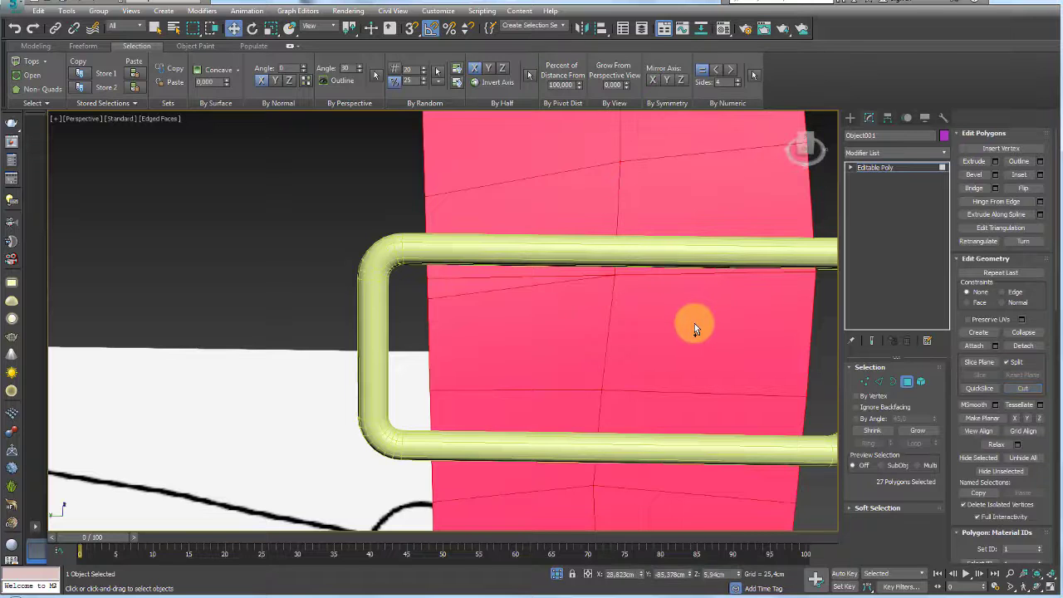
pyautogui.click(527, 310)
pyautogui.press('Delete')
pyautogui.moveTo(475, 290)
pyautogui.keyDown('alt'); pyautogui.mouseDown(button='middle')
pyautogui.moveTo(593, 343)
pyautogui.moveTo(640, 324)
pyautogui.mouseUp(button='middle'); pyautogui.keyUp('alt')
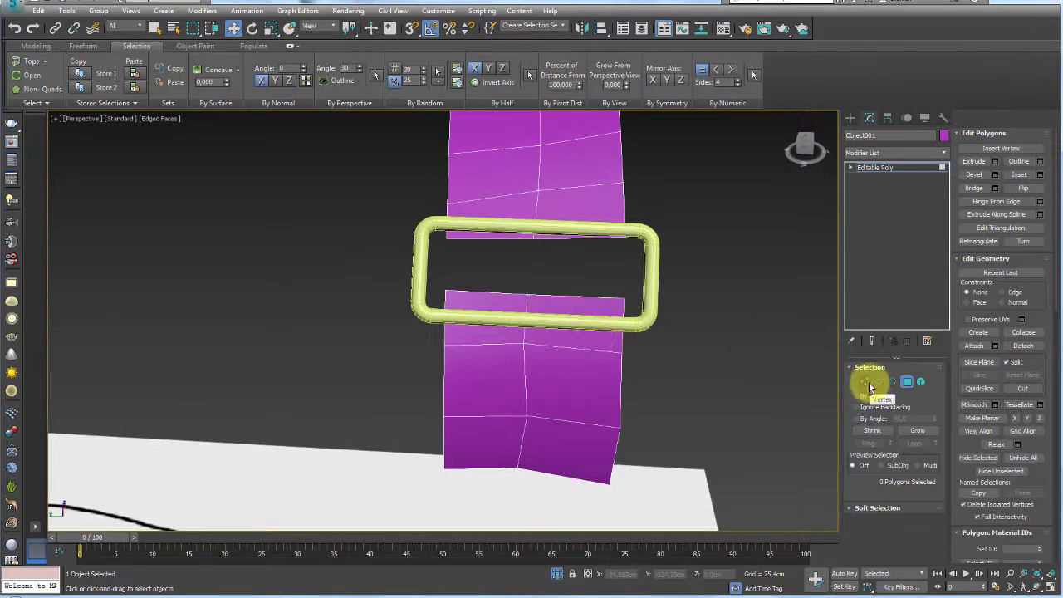
# Cut a new edge across the strap where it meets the buckle, then exit to object level.
pyautogui.click(868, 384)
pyautogui.hotkey('alt', 'c')
pyautogui.click(622, 310)
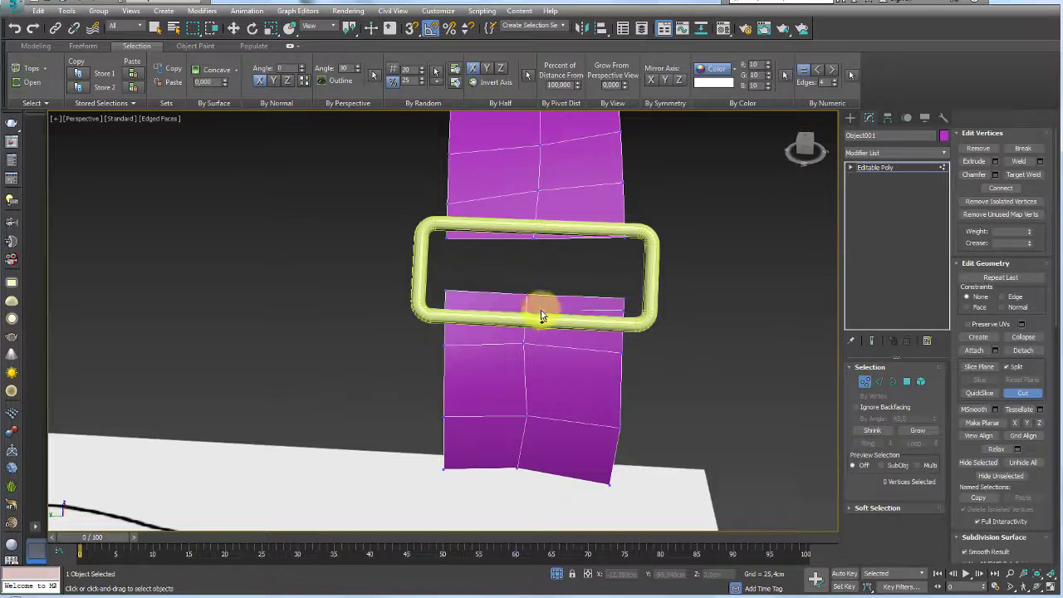
pyautogui.click(524, 305)
pyautogui.click(906, 381)
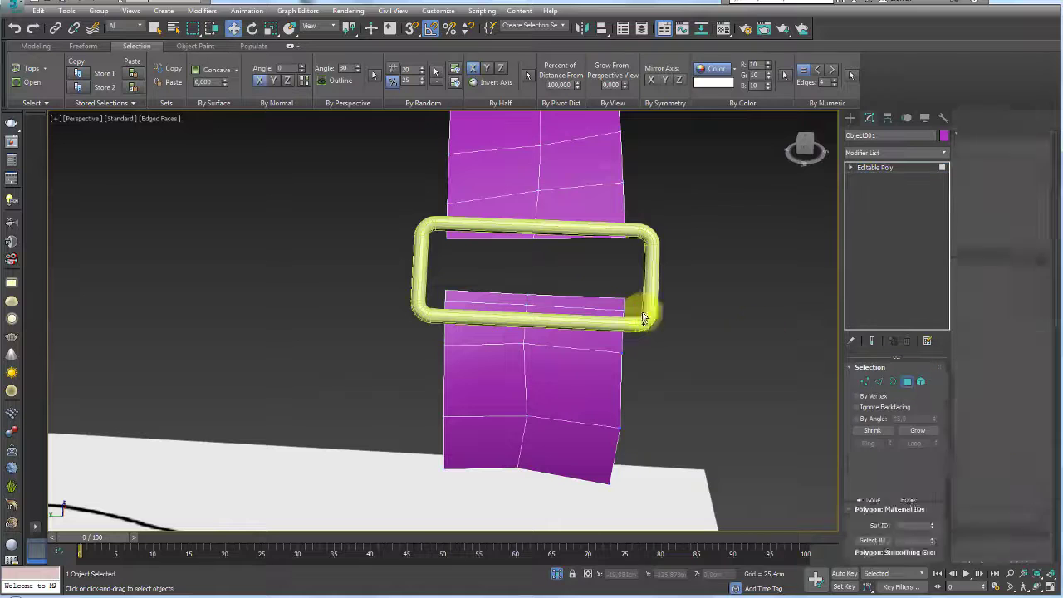
pyautogui.rightClick(568, 300)
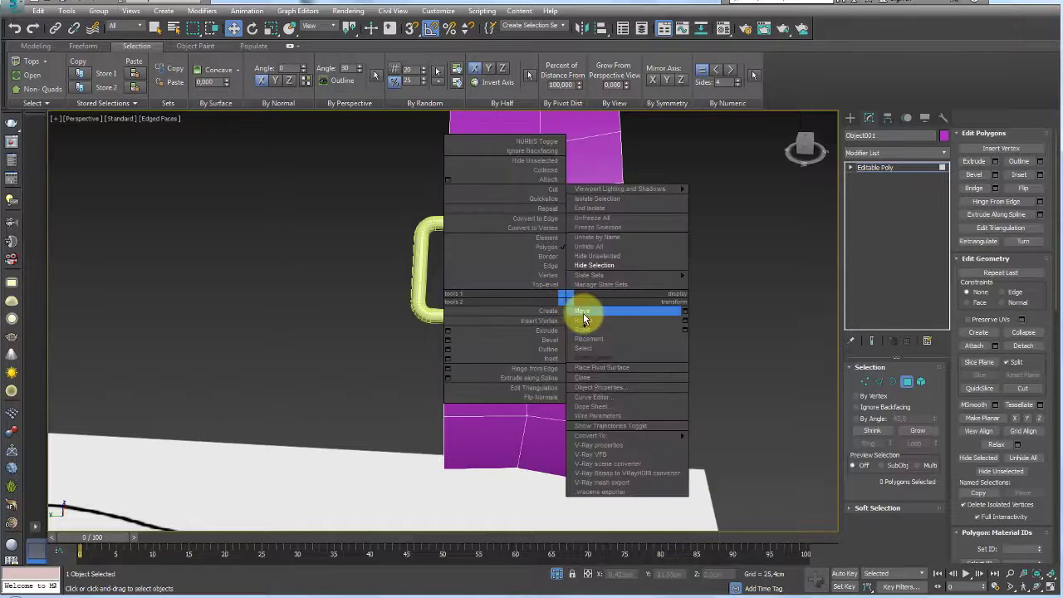
pyautogui.click(578, 305)
pyautogui.moveTo(612, 308)
pyautogui.keyDown('alt'); pyautogui.mouseDown(button='middle')
pyautogui.moveTo(612, 344)
pyautogui.moveTo(553, 284)
pyautogui.moveTo(465, 337)
pyautogui.mouseUp(button='middle'); pyautogui.keyUp('alt')
pyautogui.click(902, 170)
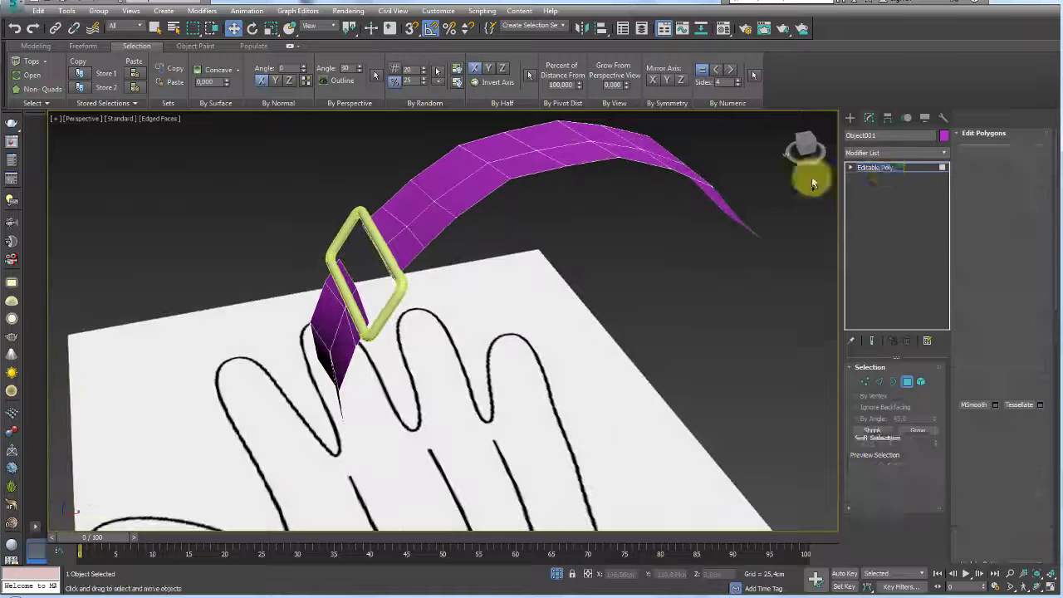
pyautogui.moveTo(808, 175)
pyautogui.keyDown('alt'); pyautogui.mouseDown(button='middle')
pyautogui.moveTo(600, 240)
pyautogui.moveTo(656, 297)
pyautogui.moveTo(654, 276)
pyautogui.mouseUp(button='middle'); pyautogui.keyUp('alt')
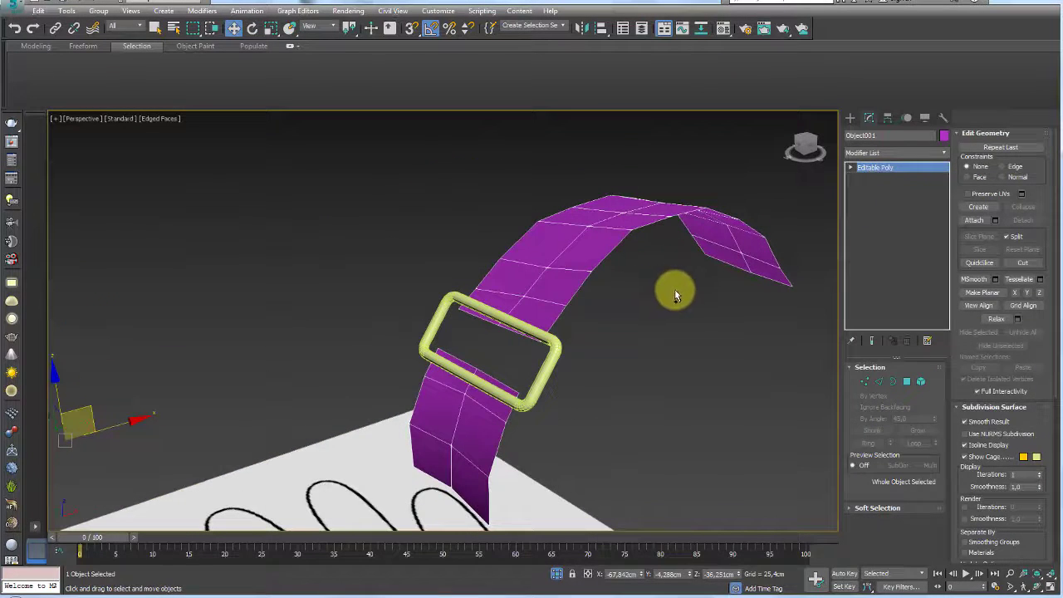
# Add a Shell modifier to the strap with Outer Amount 3.353cm, then select the buckle.
pyautogui.click(943, 155)
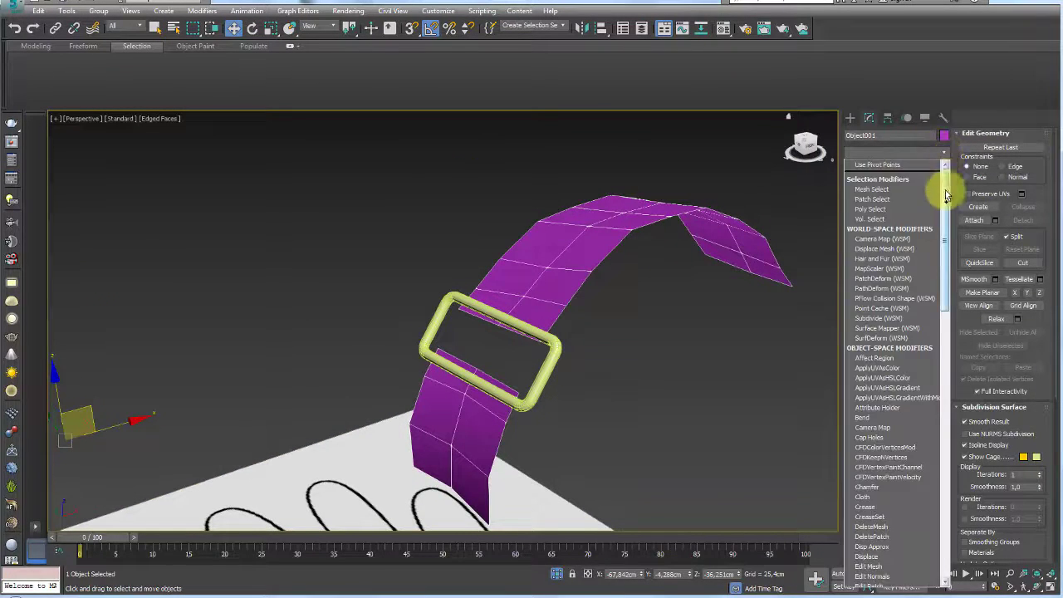
pyautogui.moveTo(944, 190); pyautogui.dragTo(955, 487)
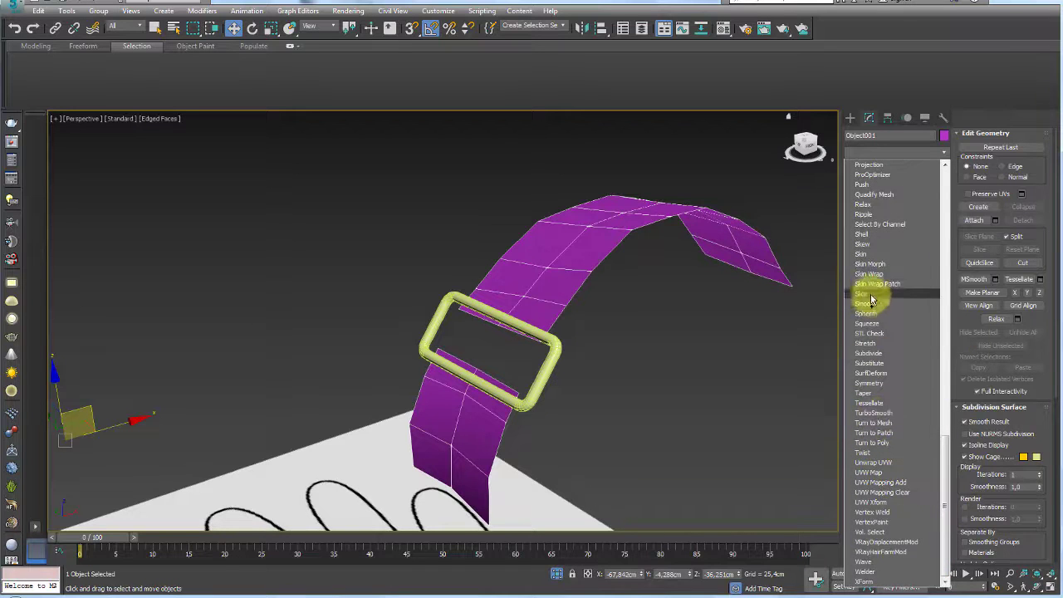
pyautogui.click(866, 238)
pyautogui.moveTo(743, 309)
pyautogui.keyDown('alt'); pyautogui.mouseDown(button='middle')
pyautogui.moveTo(711, 299)
pyautogui.moveTo(721, 291)
pyautogui.moveTo(723, 321)
pyautogui.moveTo(466, 374)
pyautogui.mouseUp(button='middle'); pyautogui.keyUp('alt')
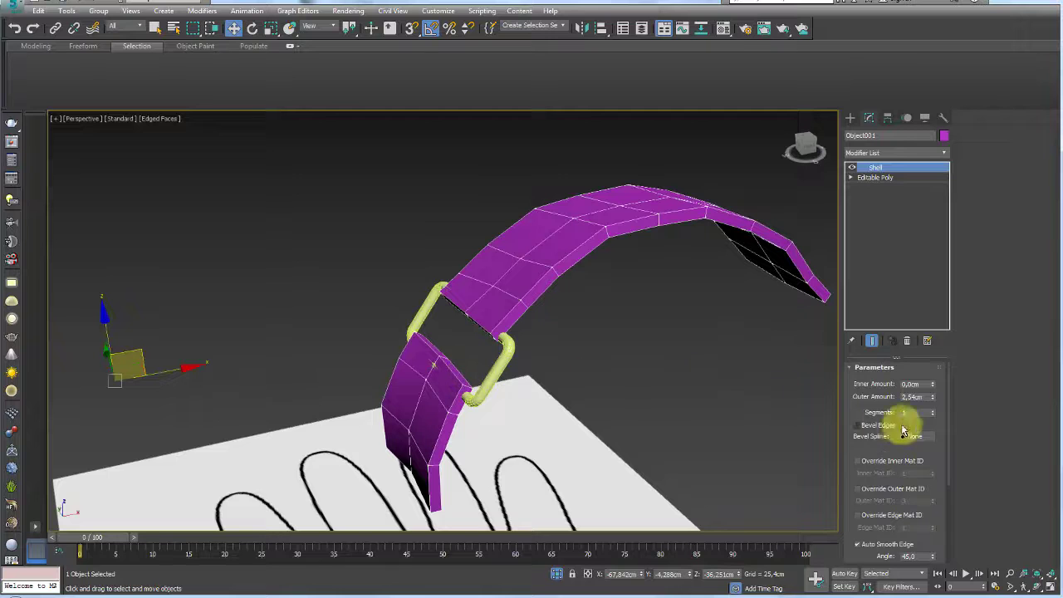
pyautogui.moveTo(932, 396); pyautogui.dragTo(932, 381)
pyautogui.keyDown('alt'); pyautogui.moveTo(830, 370); pyautogui.dragTo(531, 305, button='middle'); pyautogui.keyUp('alt')
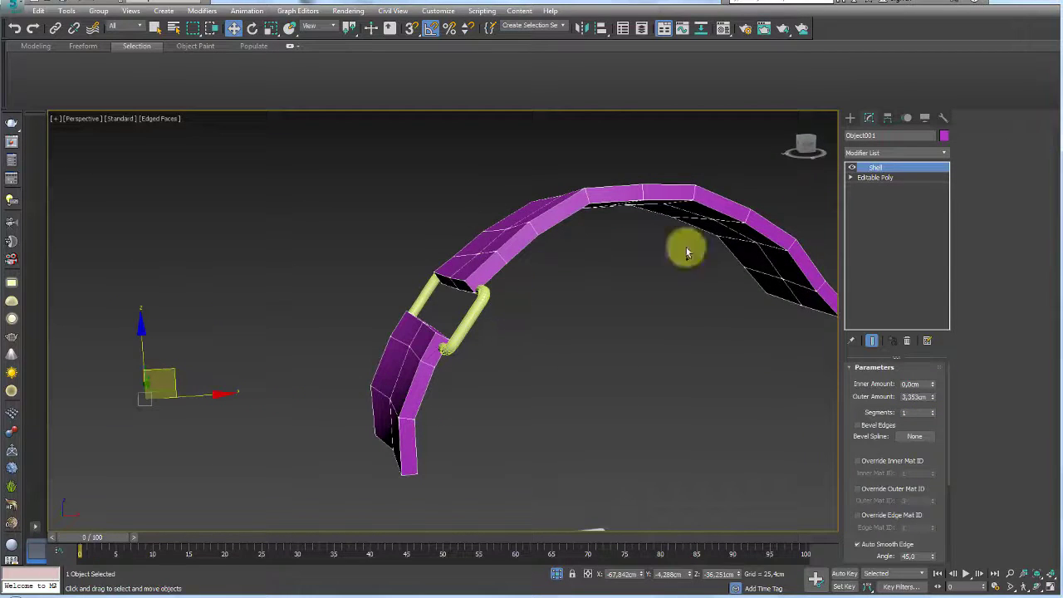
pyautogui.click(470, 304)
pyautogui.scroll(3, 462, 304)
# Move the buckle onto the strap and tilt it to match the strap's angle.
pyautogui.scroll(2, 444, 289)
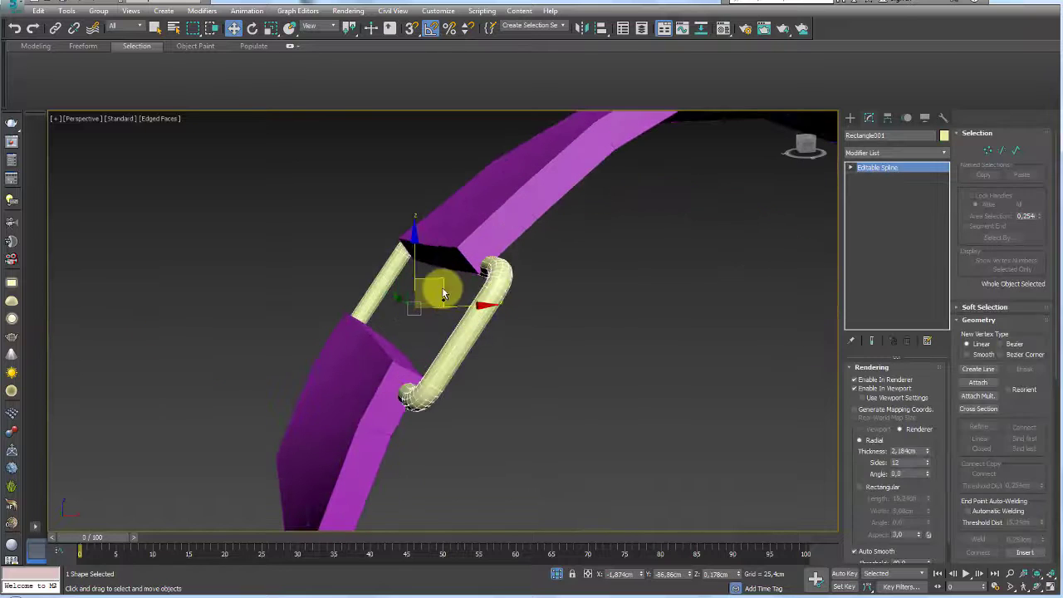
pyautogui.moveTo(437, 280); pyautogui.dragTo(432, 275)
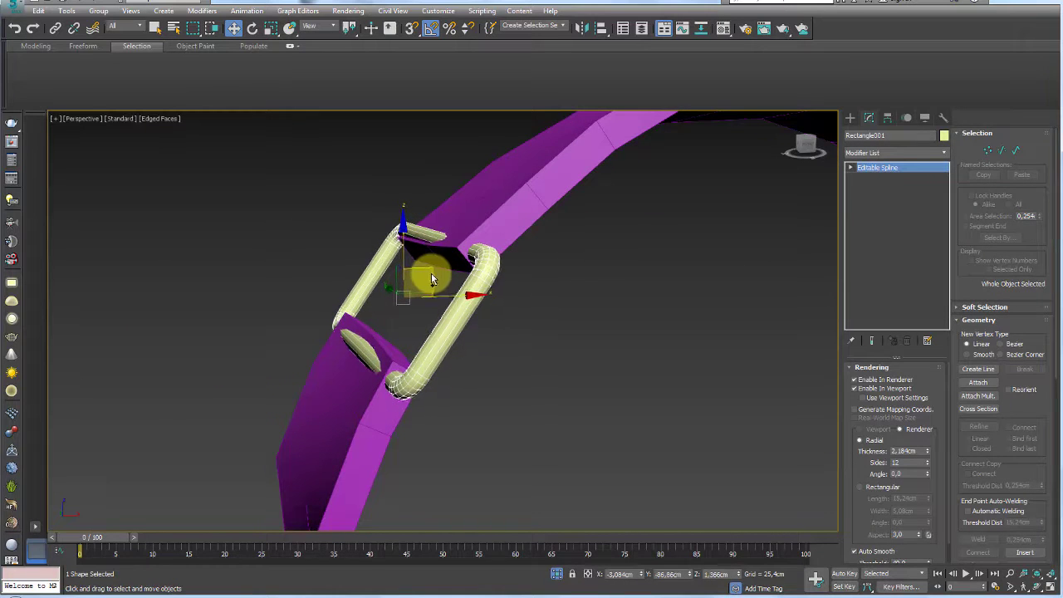
pyautogui.press('e')
pyautogui.moveTo(401, 280); pyautogui.dragTo(402, 283)
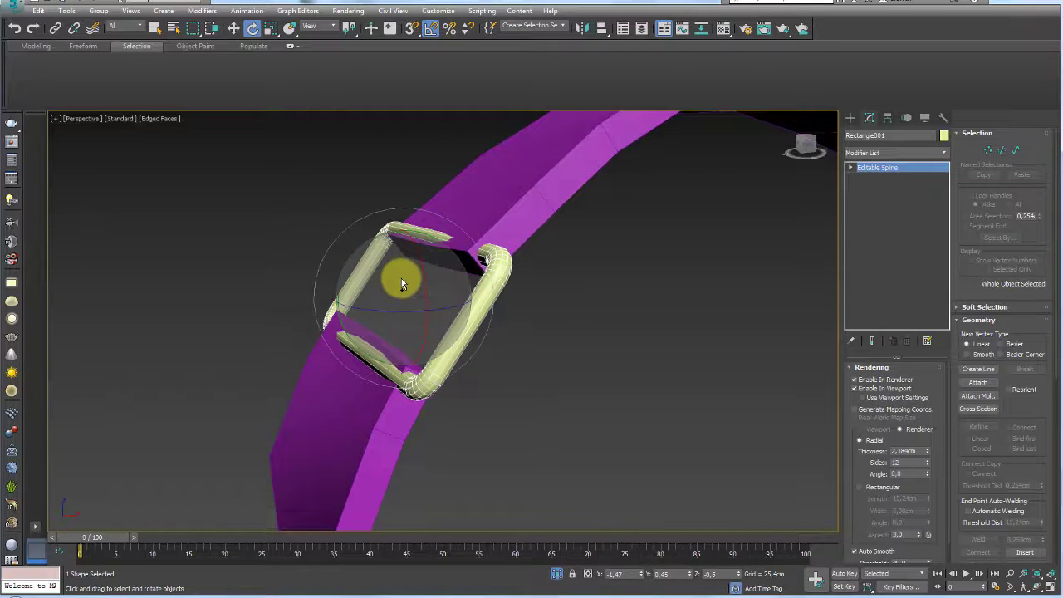
pyautogui.press('w')
# Select the strap and raise its Shell Outer Amount to 4.40cm.
pyautogui.keyDown('alt'); pyautogui.moveTo(453, 311); pyautogui.dragTo(523, 203, button='middle'); pyautogui.keyUp('alt')
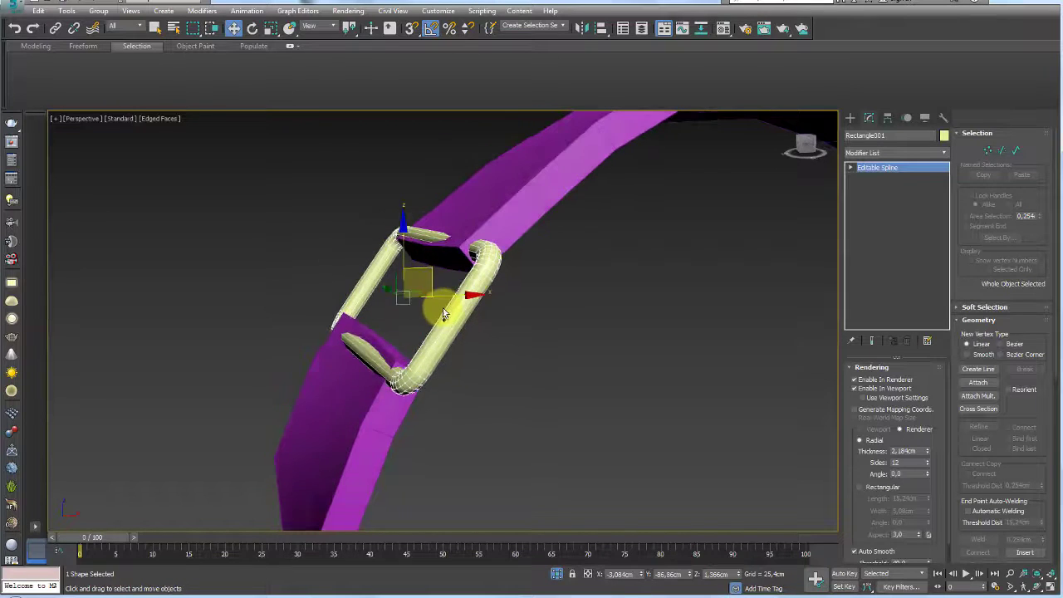
pyautogui.click(523, 203)
pyautogui.moveTo(929, 396); pyautogui.dragTo(929, 374)
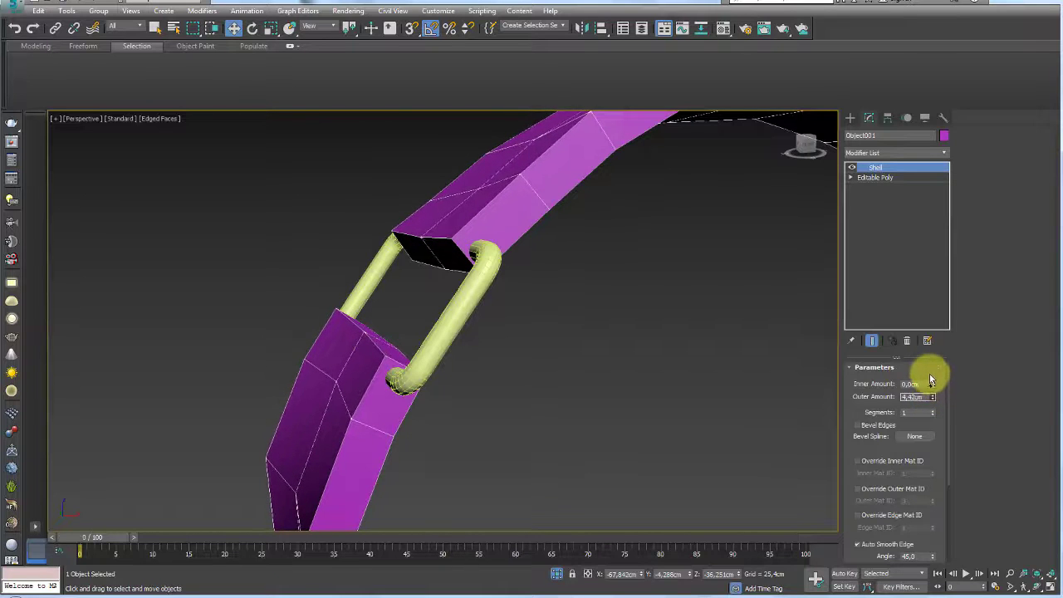
# Set the strap Shell's outer amount to 4.547 cm.
pyautogui.moveTo(486, 278)
pyautogui.keyDown('alt'); pyautogui.mouseDown(button='middle')
pyautogui.moveTo(592, 316)
pyautogui.moveTo(566, 315)
pyautogui.mouseUp(button='middle'); pyautogui.keyUp('alt')
pyautogui.moveTo(931, 404); pyautogui.dragTo(933, 387)
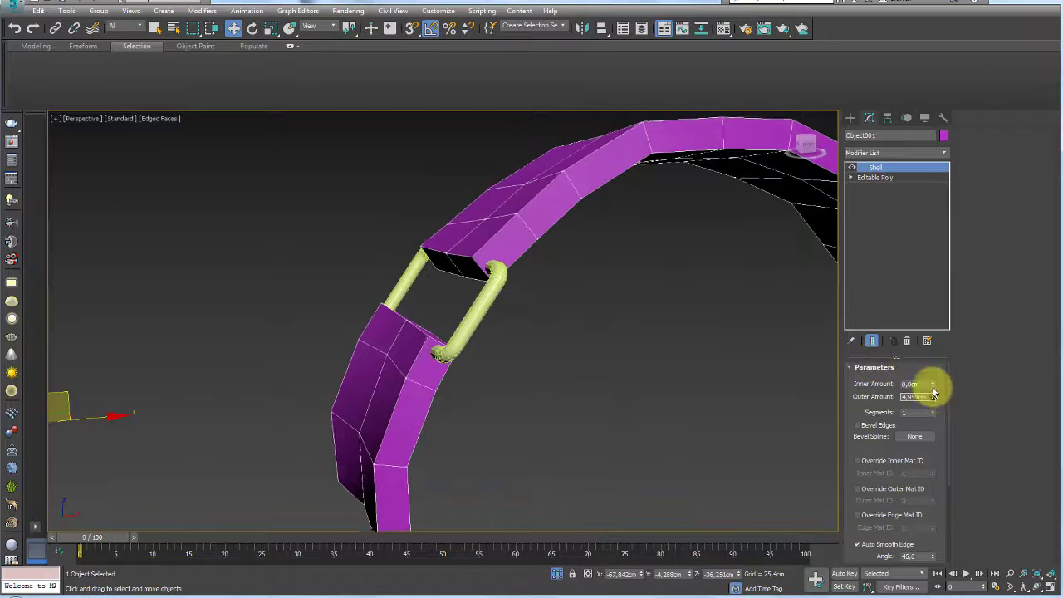
pyautogui.scroll(-3, 548, 307)
pyautogui.scroll(-3, 551, 327)
pyautogui.keyDown('alt'); pyautogui.moveTo(551, 327); pyautogui.dragTo(551, 299, button='middle'); pyautogui.keyUp('alt')
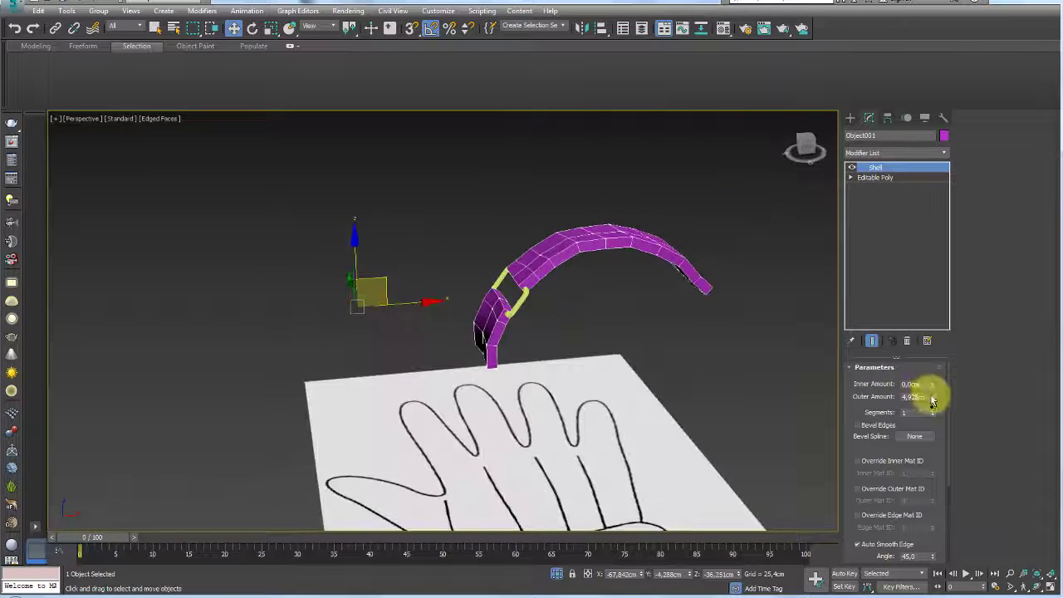
pyautogui.moveTo(932, 398); pyautogui.dragTo(936, 408)
# Enable the Shell's Select Edges option and convert the strap to an Editable Poly at Polygon level.
pyautogui.keyDown('alt'); pyautogui.moveTo(615, 308); pyautogui.dragTo(631, 315, button='middle'); pyautogui.keyUp('alt')
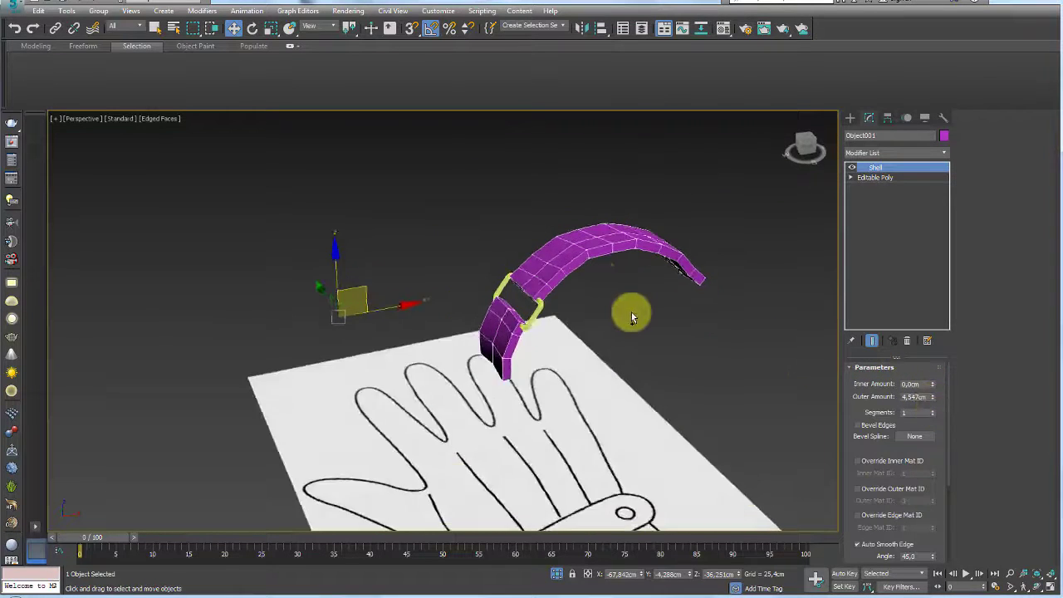
pyautogui.scroll(4, 562, 280)
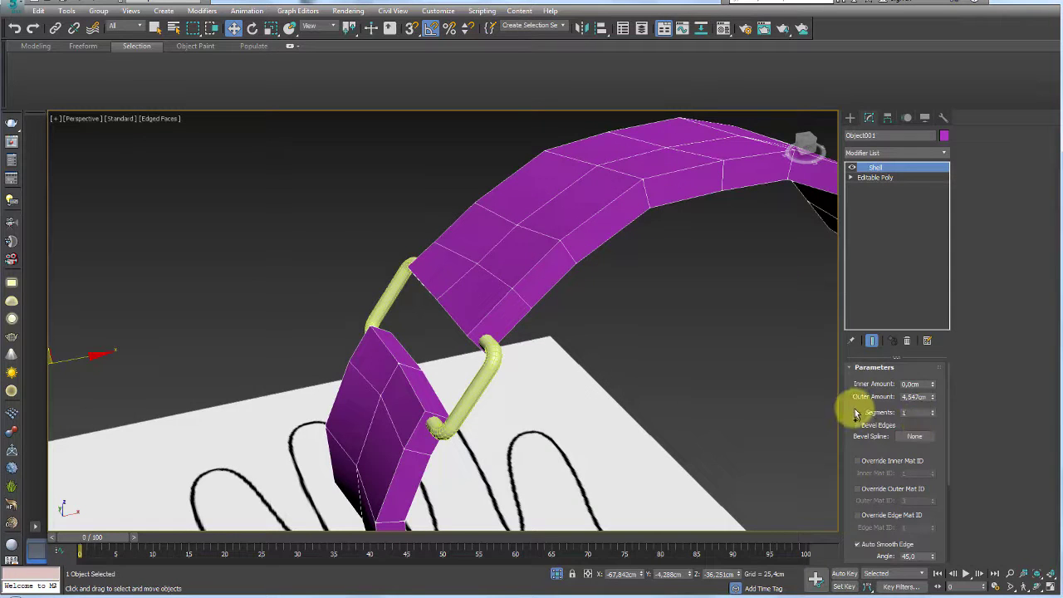
pyautogui.scroll(-3, 880, 390)
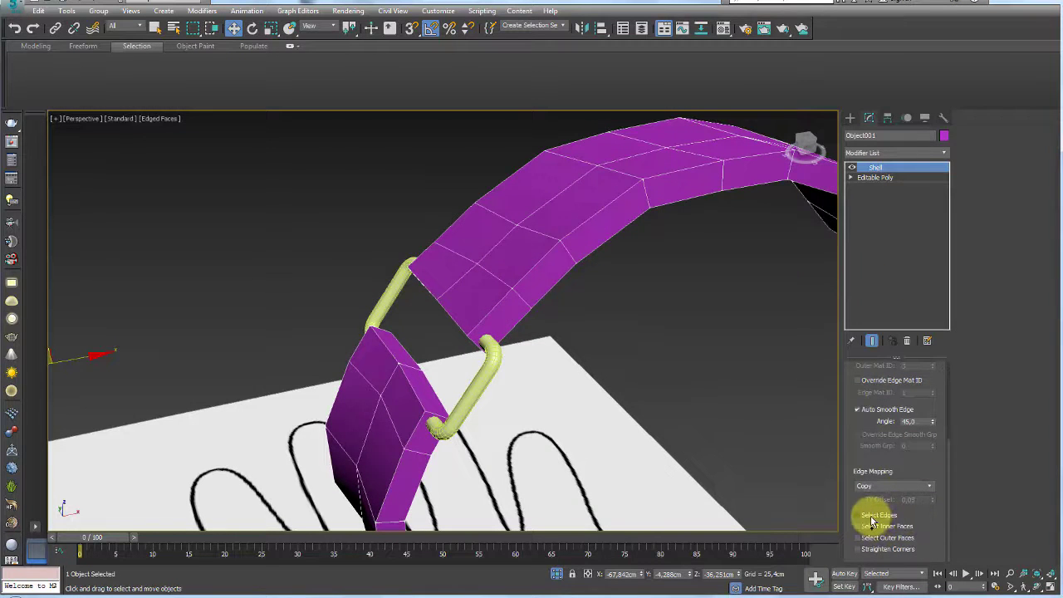
pyautogui.click(871, 517)
pyautogui.scroll(-5, 740, 438)
pyautogui.moveTo(694, 369)
pyautogui.keyDown('alt'); pyautogui.mouseDown(button='middle')
pyautogui.moveTo(629, 379)
pyautogui.moveTo(655, 352)
pyautogui.moveTo(660, 362)
pyautogui.moveTo(654, 323)
pyautogui.mouseUp(button='middle'); pyautogui.keyUp('alt')
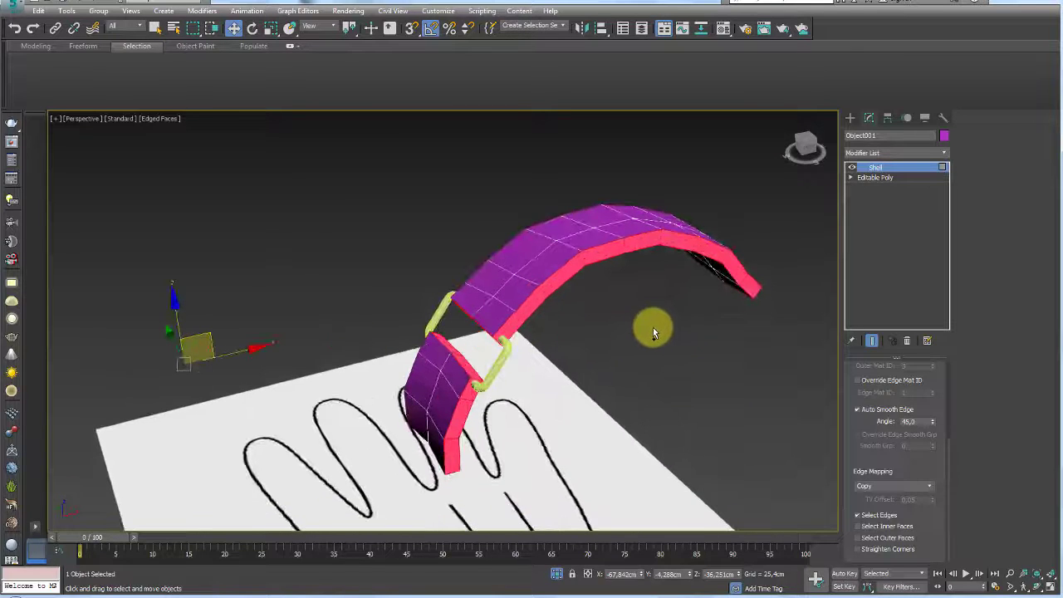
pyautogui.click(906, 381)
# Bridge four open strap edges at the buckle's top bar with a new face.
pyautogui.keyDown('alt'); pyautogui.moveTo(623, 358); pyautogui.dragTo(549, 210, button='middle'); pyautogui.keyUp('alt')
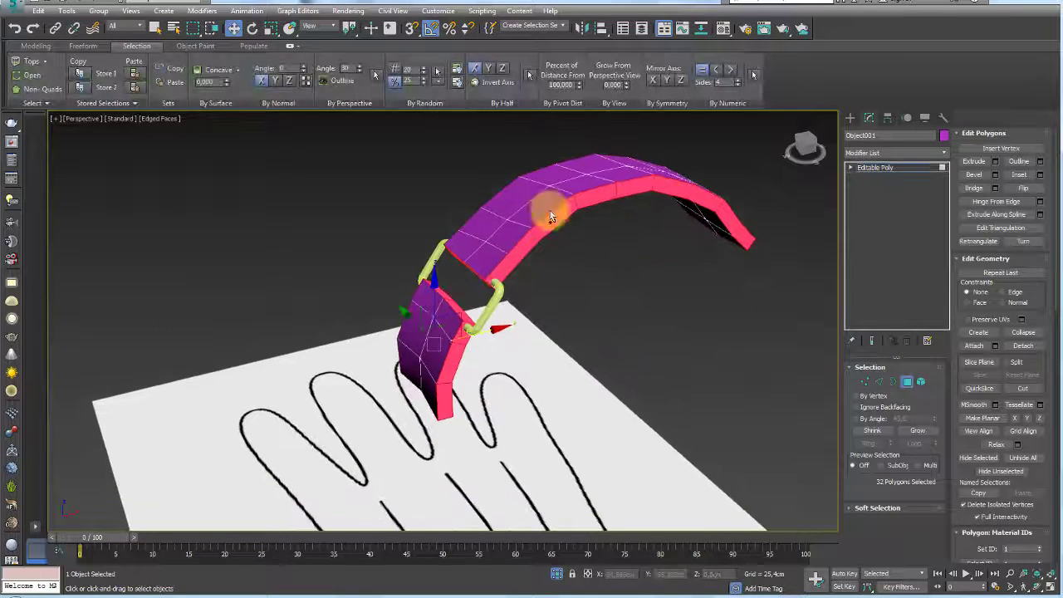
pyautogui.click(660, 272)
pyautogui.moveTo(660, 274)
pyautogui.keyDown('alt'); pyautogui.mouseDown(button='middle')
pyautogui.moveTo(546, 284)
pyautogui.moveTo(472, 264)
pyautogui.mouseUp(button='middle'); pyautogui.keyUp('alt')
pyautogui.click(879, 382)
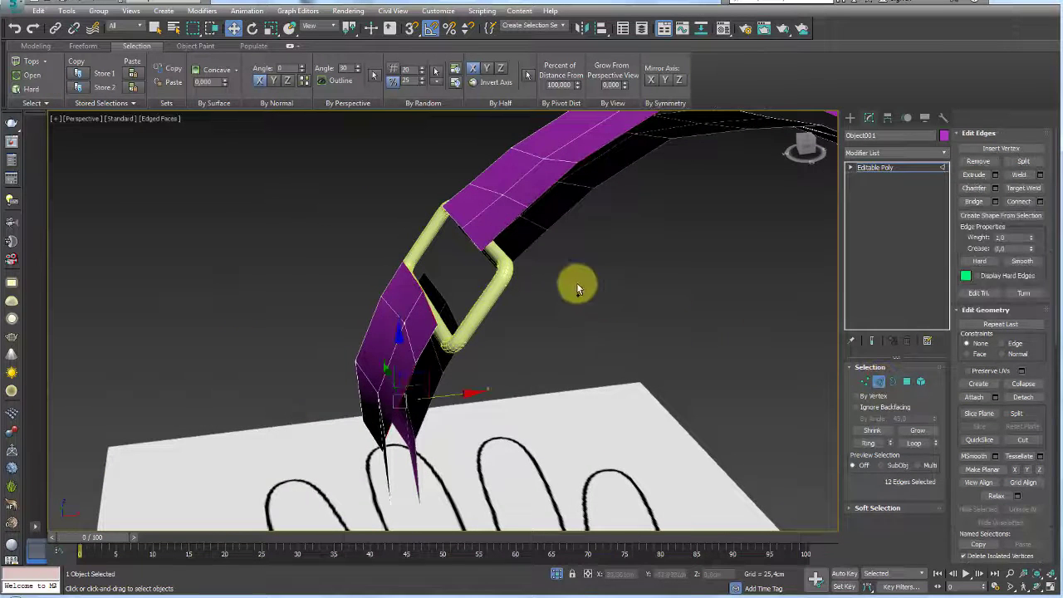
pyautogui.click(478, 249)
pyautogui.press('z')
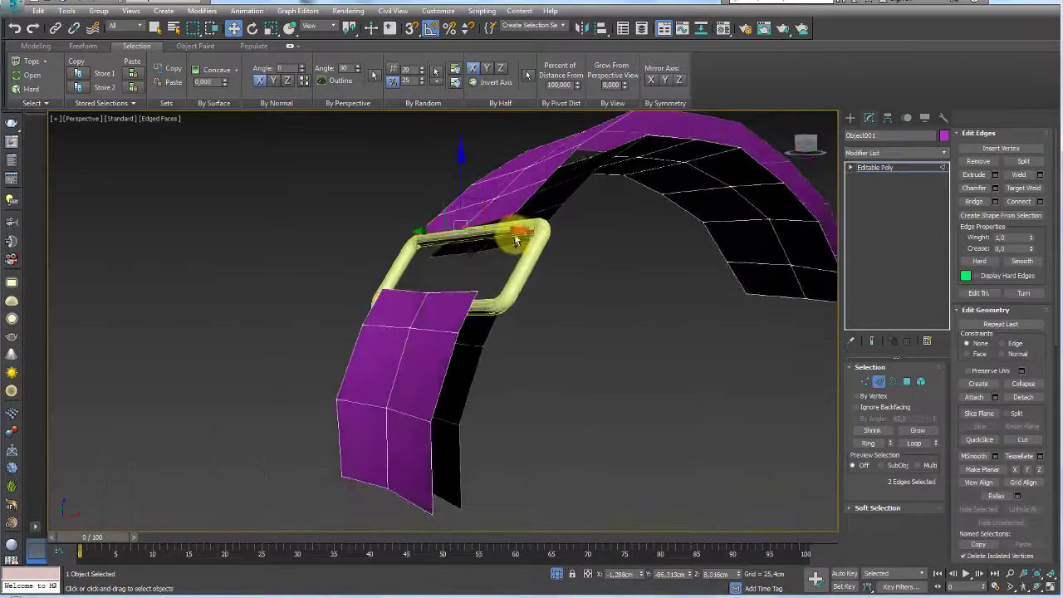
pyautogui.keyDown('ctrl'); pyautogui.click(497, 242); pyautogui.keyUp('ctrl')
pyautogui.keyDown('ctrl'); pyautogui.click(415, 258); pyautogui.keyUp('ctrl')
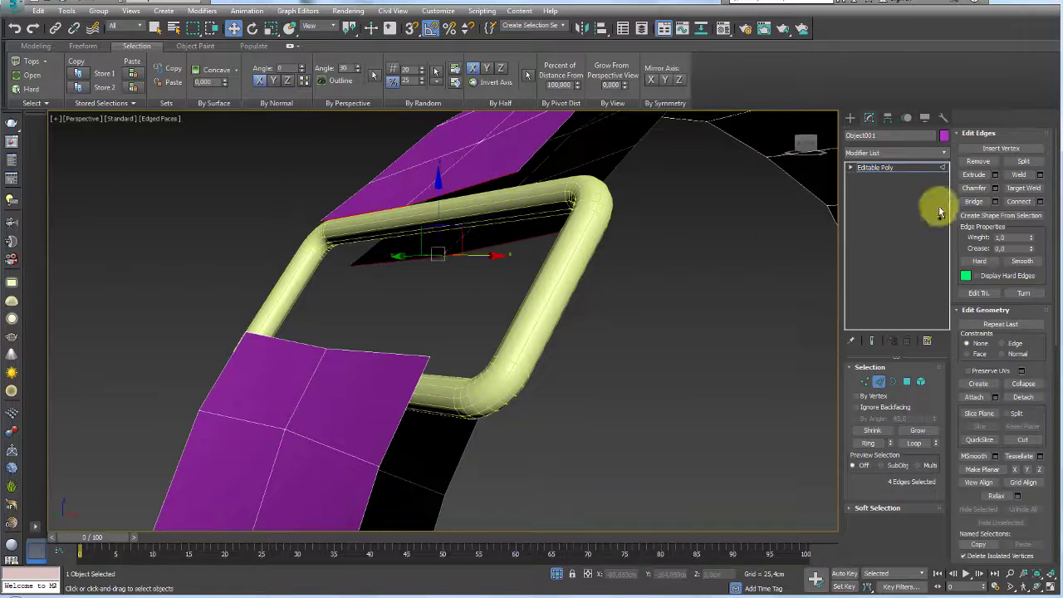
pyautogui.click(976, 208)
# Reselect four strap edges around the bridged area beneath the buckle.
pyautogui.keyDown('alt'); pyautogui.moveTo(534, 195); pyautogui.dragTo(482, 246, button='middle'); pyautogui.keyUp('alt')
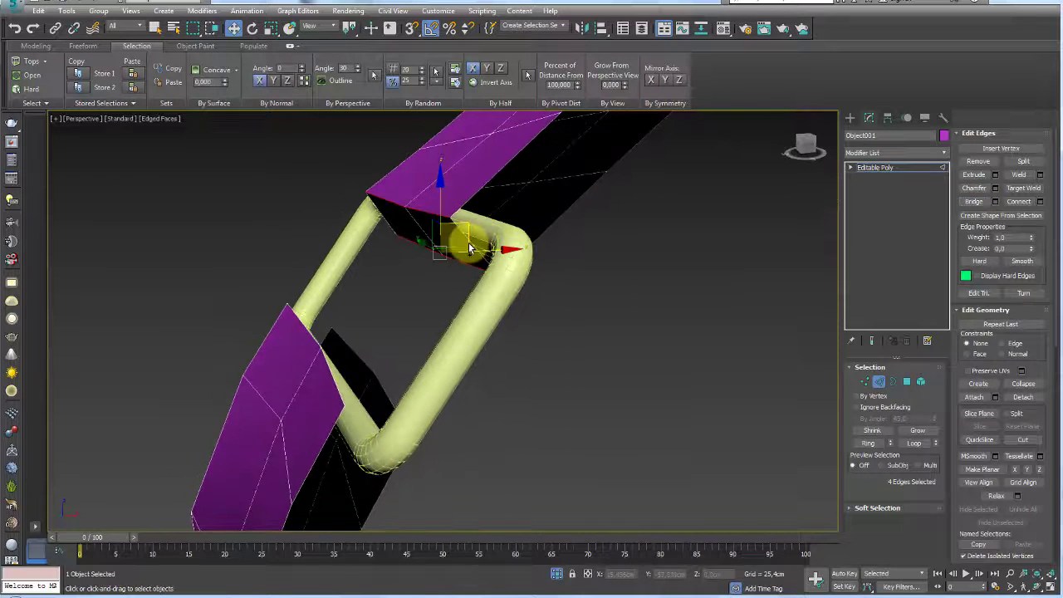
pyautogui.keyDown('alt'); pyautogui.click(400, 233); pyautogui.keyUp('alt')
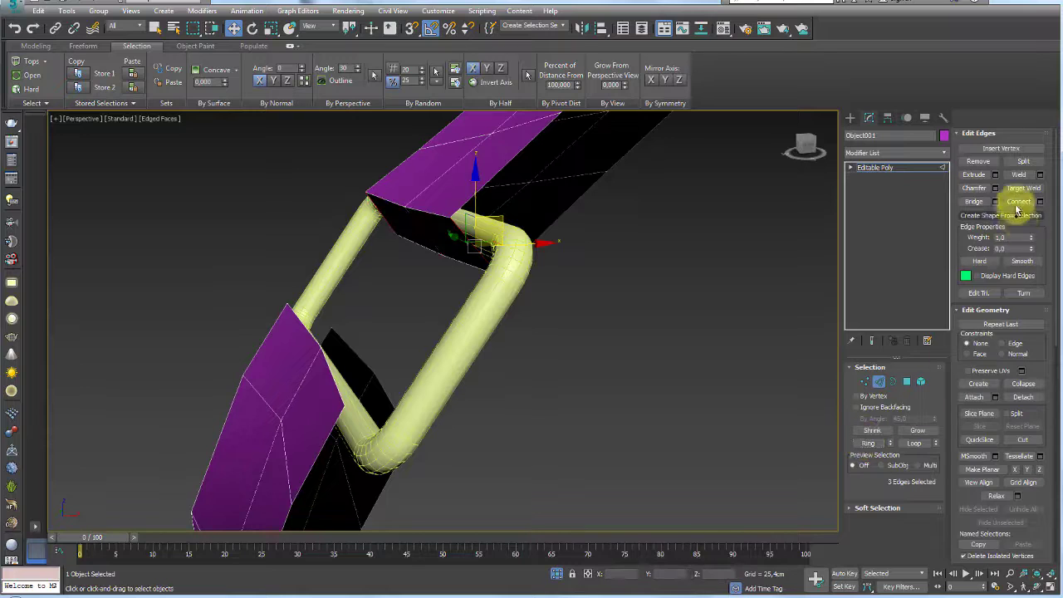
pyautogui.keyDown('alt'); pyautogui.moveTo(564, 230); pyautogui.dragTo(465, 207, button='middle'); pyautogui.keyUp('alt')
pyautogui.keyDown('alt'); pyautogui.click(422, 217); pyautogui.keyUp('alt')
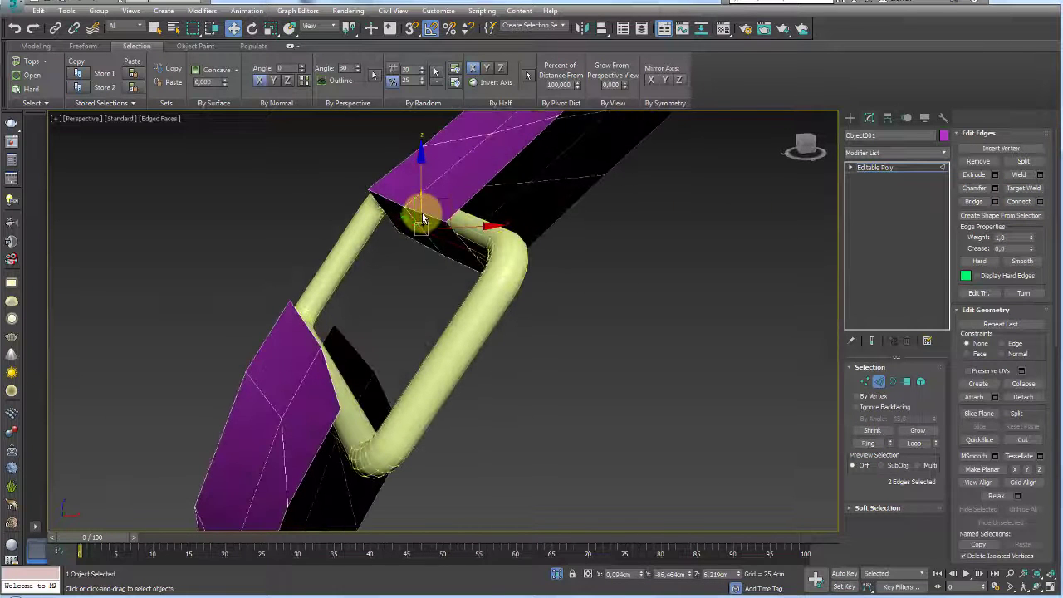
pyautogui.moveTo(380, 199)
pyautogui.keyDown('alt'); pyautogui.mouseDown(button='middle')
pyautogui.moveTo(470, 254)
pyautogui.moveTo(468, 221)
pyautogui.mouseUp(button='middle'); pyautogui.keyUp('alt')
pyautogui.keyDown('ctrl'); pyautogui.click(463, 256); pyautogui.keyUp('ctrl')
pyautogui.keyDown('ctrl'); pyautogui.click(427, 256); pyautogui.keyUp('ctrl')
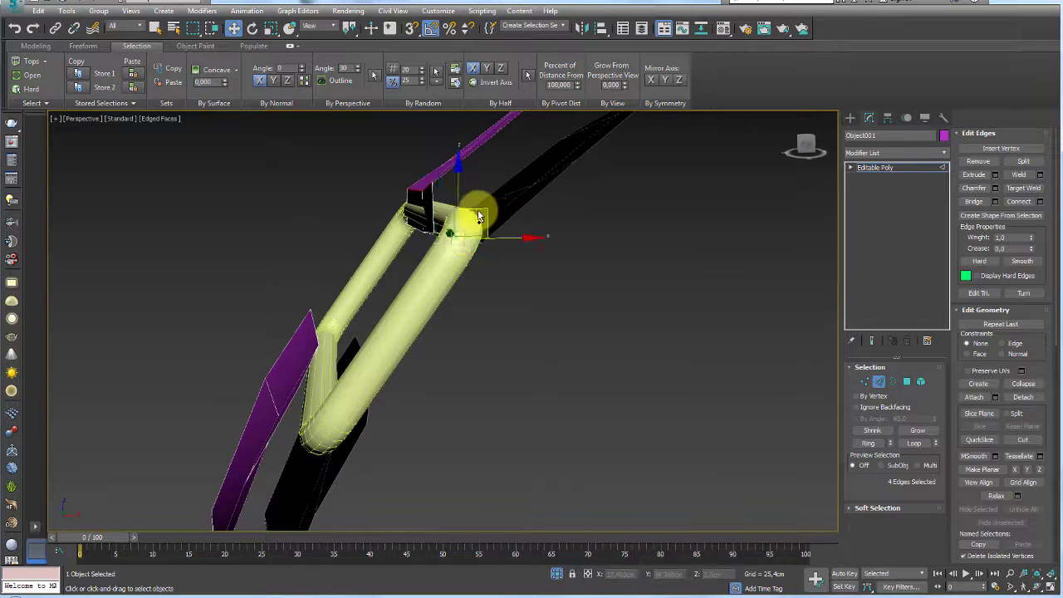
# Move the upper strap end's corner vertices along X to line up with the buckle's left edge.
pyautogui.keyDown('alt'); pyautogui.moveTo(484, 210); pyautogui.dragTo(582, 254, button='middle'); pyautogui.keyUp('alt')
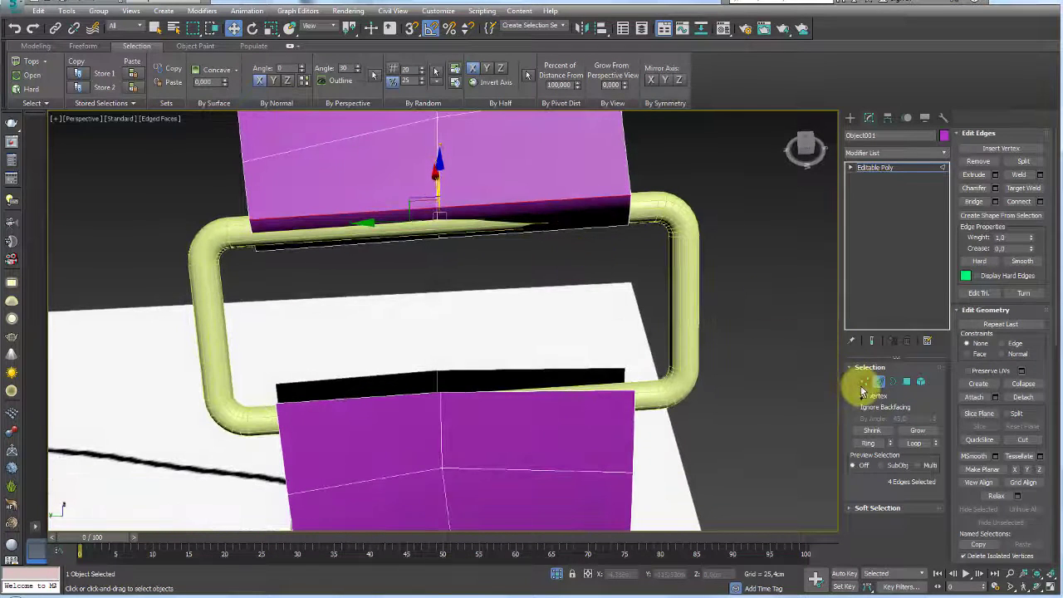
pyautogui.click(864, 381)
pyautogui.keyDown('alt'); pyautogui.moveTo(404, 204); pyautogui.dragTo(409, 209, button='middle'); pyautogui.keyUp('alt')
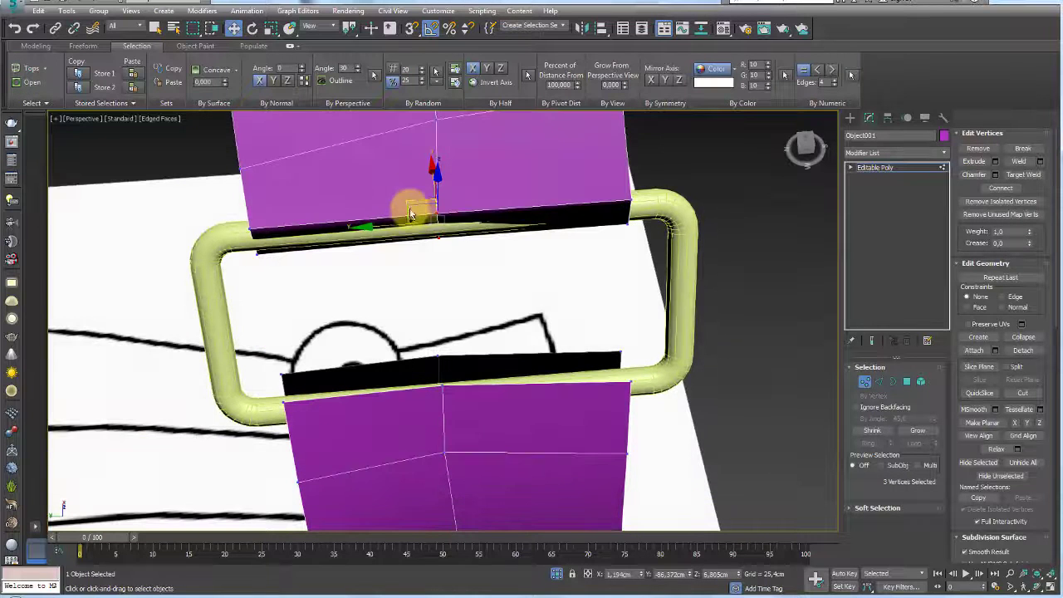
pyautogui.moveTo(415, 213); pyautogui.dragTo(235, 220)
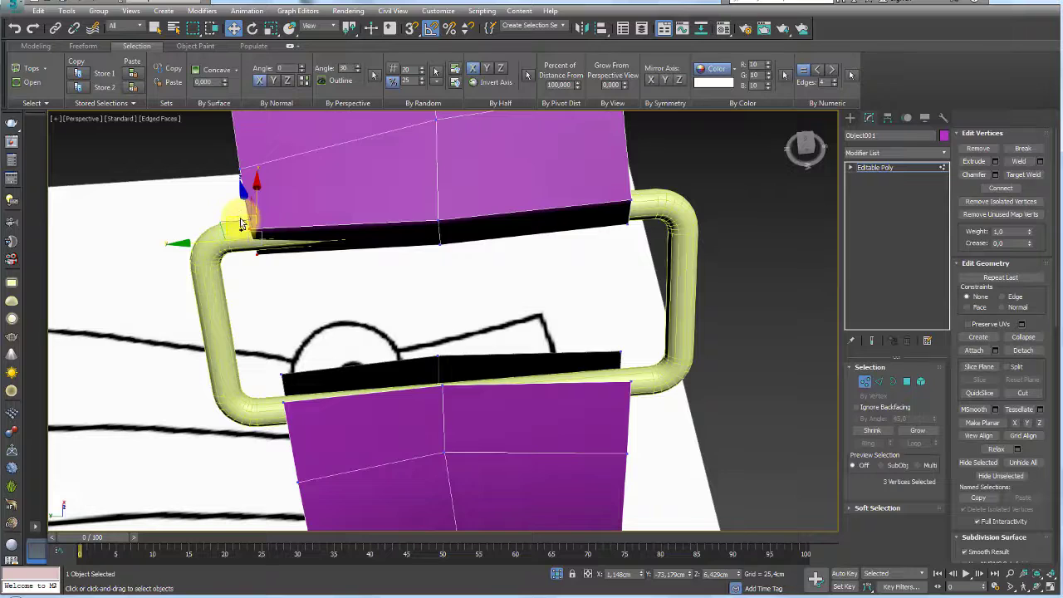
pyautogui.moveTo(241, 223)
pyautogui.keyDown('alt'); pyautogui.mouseDown(button='middle')
pyautogui.moveTo(452, 264)
pyautogui.moveTo(548, 251)
pyautogui.moveTo(440, 240)
pyautogui.moveTo(564, 208)
pyautogui.moveTo(491, 407)
pyautogui.mouseUp(button='middle'); pyautogui.keyUp('alt')
pyautogui.click(878, 381)
# Bridge the lower strap's top edge loop to its neighbouring edge, wrapping it over the buckle's bottom bar.
pyautogui.moveTo(503, 334)
pyautogui.keyDown('alt'); pyautogui.mouseDown(button='middle')
pyautogui.moveTo(529, 367)
pyautogui.moveTo(590, 383)
pyautogui.mouseUp(button='middle'); pyautogui.keyUp('alt')
pyautogui.doubleClick(590, 380)
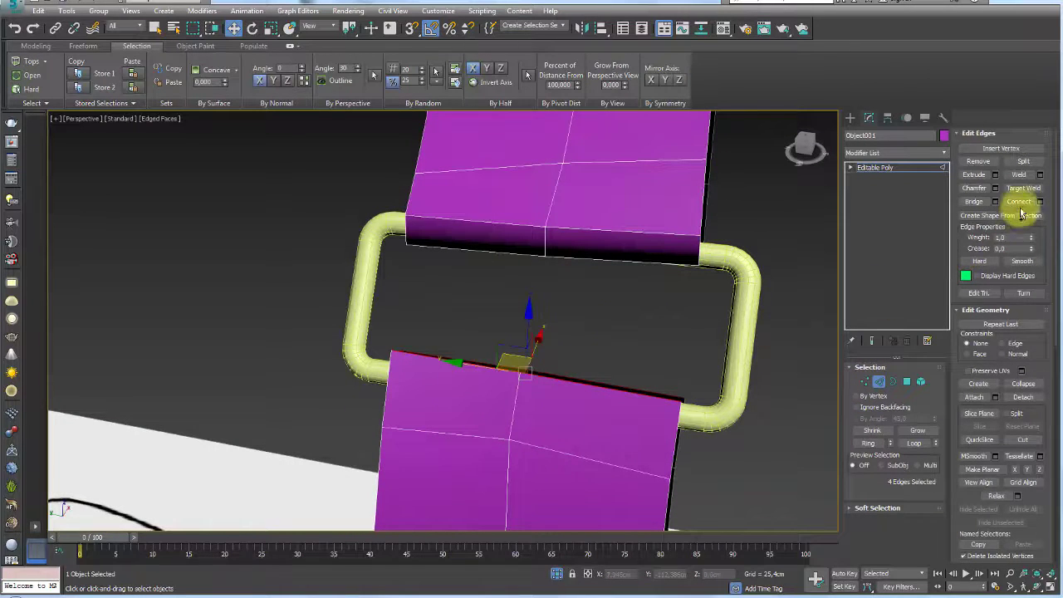
pyautogui.moveTo(667, 359)
pyautogui.keyDown('alt'); pyautogui.mouseDown(button='middle')
pyautogui.moveTo(593, 347)
pyautogui.moveTo(709, 299)
pyautogui.mouseUp(button='middle'); pyautogui.keyUp('alt')
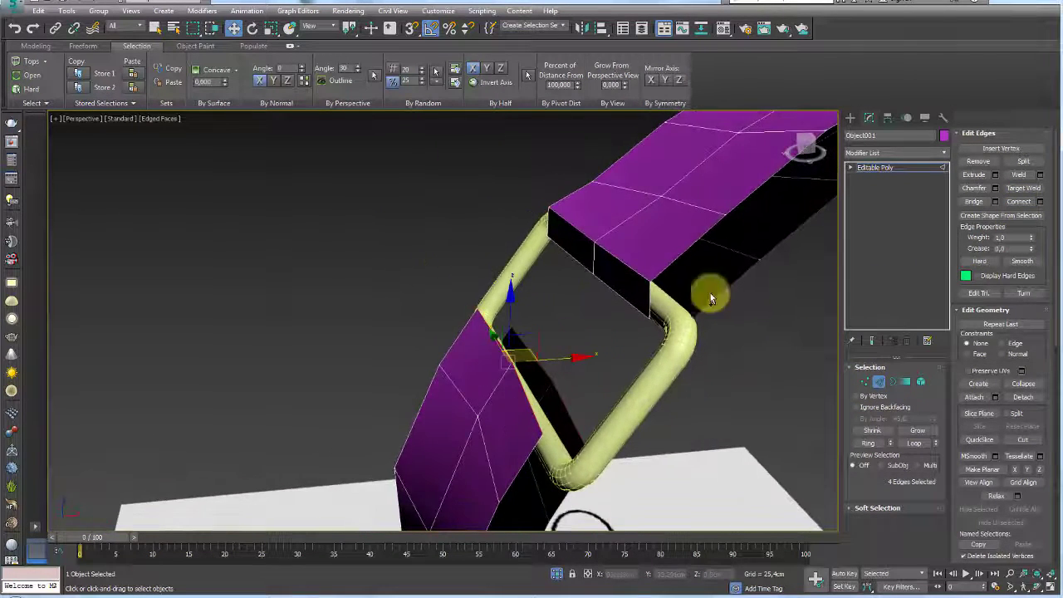
pyautogui.click(971, 202)
pyautogui.keyDown('alt'); pyautogui.moveTo(570, 382); pyautogui.dragTo(573, 418, button='middle'); pyautogui.keyUp('alt')
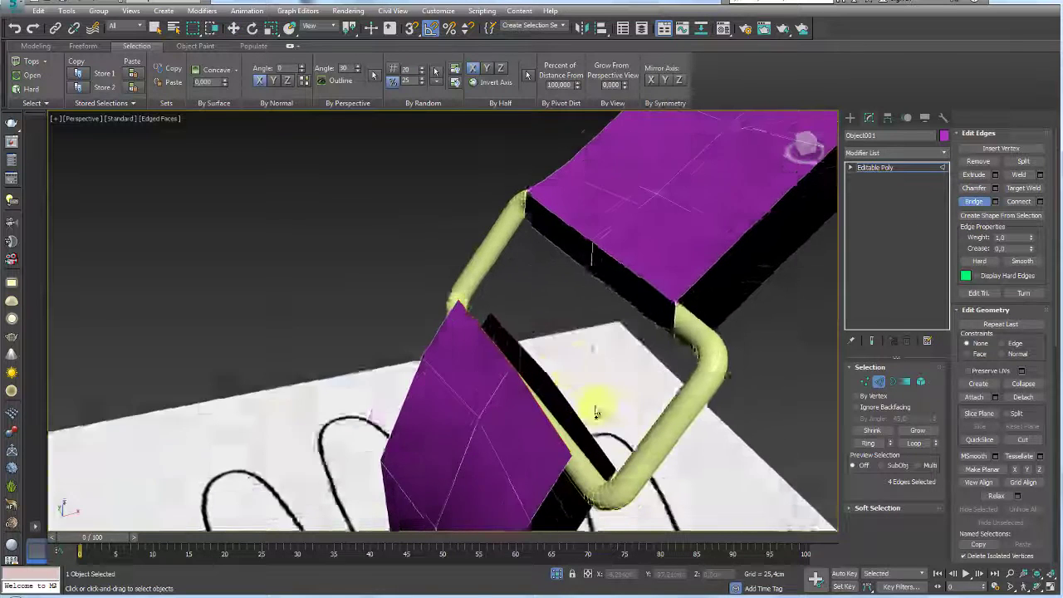
pyautogui.moveTo(538, 409); pyautogui.dragTo(524, 351)
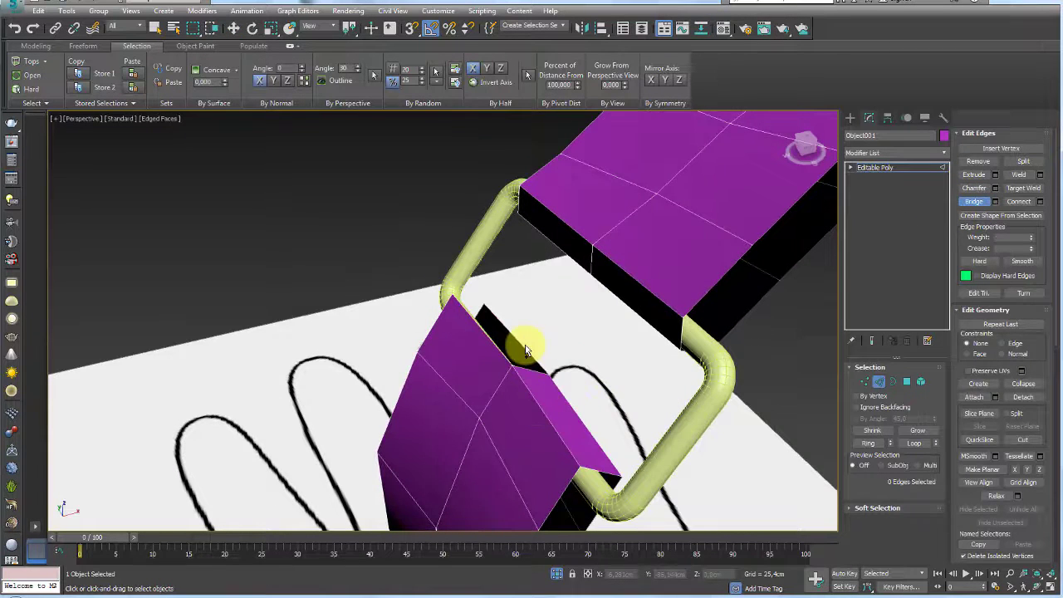
pyautogui.click(501, 351)
pyautogui.press('w')
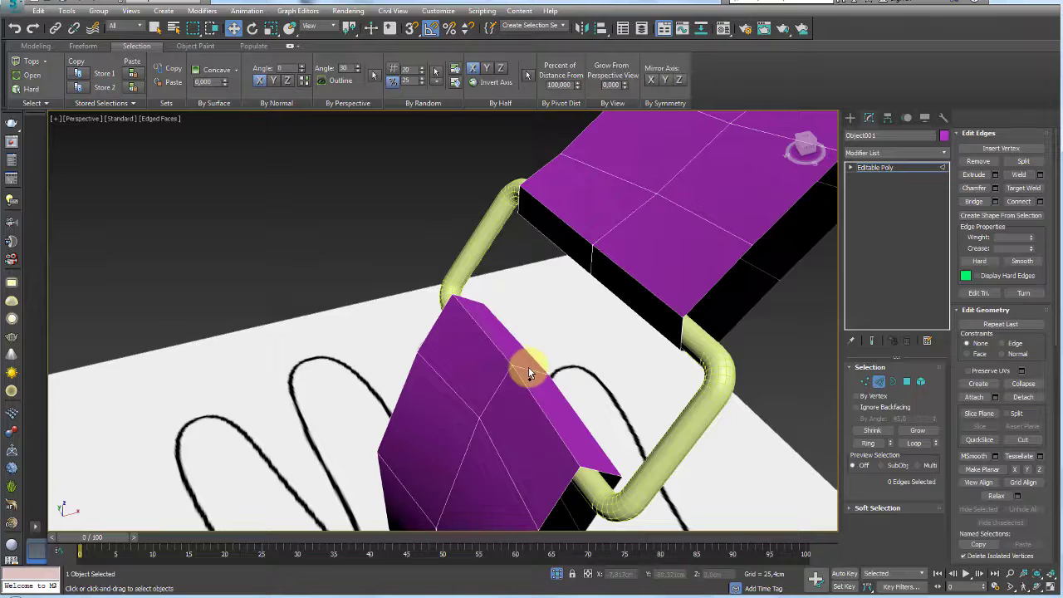
pyautogui.click(867, 442)
pyautogui.keyDown('alt'); pyautogui.moveTo(631, 315); pyautogui.dragTo(501, 375, button='middle'); pyautogui.keyUp('alt')
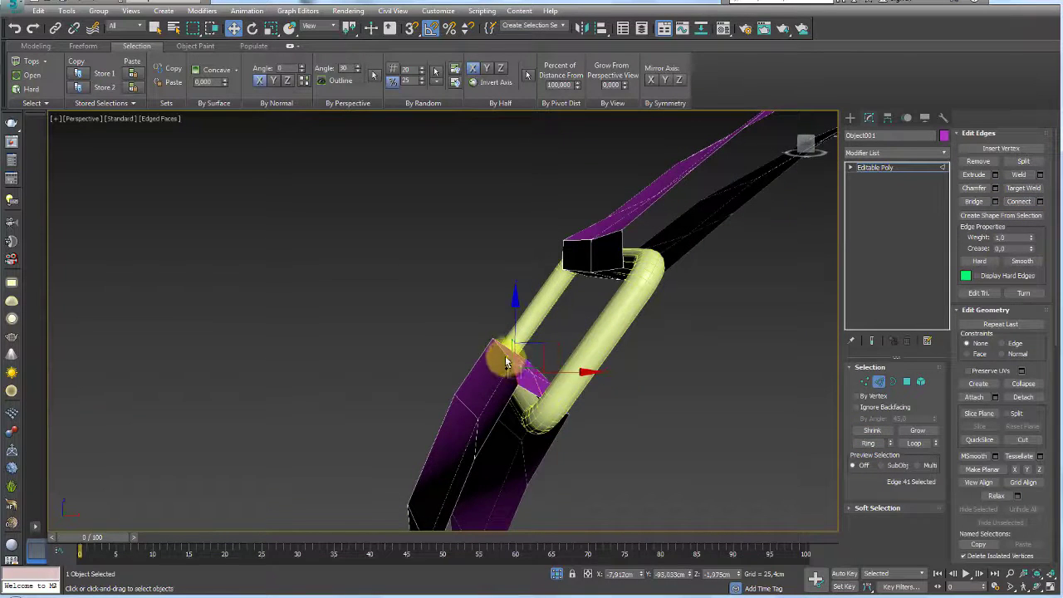
pyautogui.keyDown('ctrl'); pyautogui.click(570, 404); pyautogui.keyUp('ctrl')
pyautogui.moveTo(570, 403)
pyautogui.keyDown('alt'); pyautogui.mouseDown(button='middle')
pyautogui.moveTo(541, 391)
pyautogui.moveTo(574, 362)
pyautogui.moveTo(553, 387)
pyautogui.moveTo(621, 443)
pyautogui.moveTo(742, 429)
pyautogui.mouseUp(button='middle'); pyautogui.keyUp('alt')
pyautogui.scroll(5, 573, 398)
pyautogui.click(864, 381)
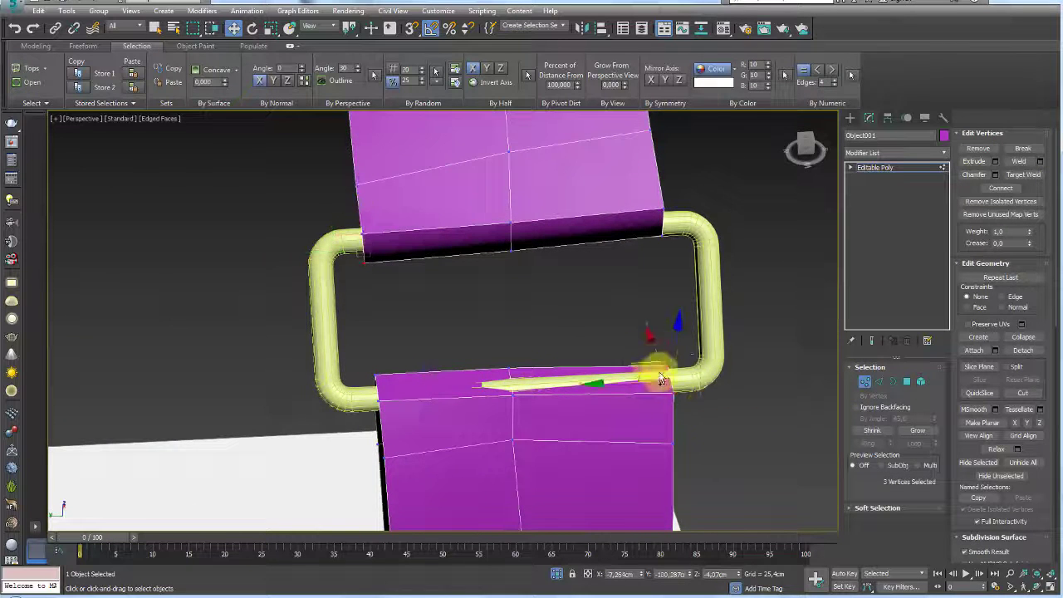
pyautogui.moveTo(660, 378)
pyautogui.keyDown('alt'); pyautogui.mouseDown(button='middle')
pyautogui.moveTo(660, 366)
pyautogui.moveTo(640, 373)
pyautogui.moveTo(643, 347)
pyautogui.mouseUp(button='middle'); pyautogui.keyUp('alt')
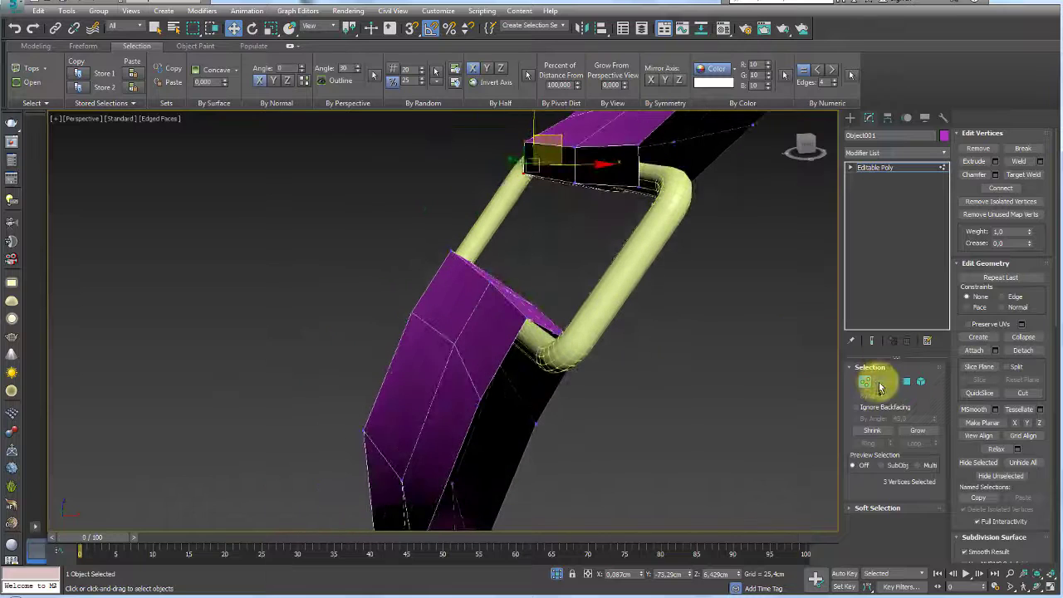
pyautogui.click(878, 382)
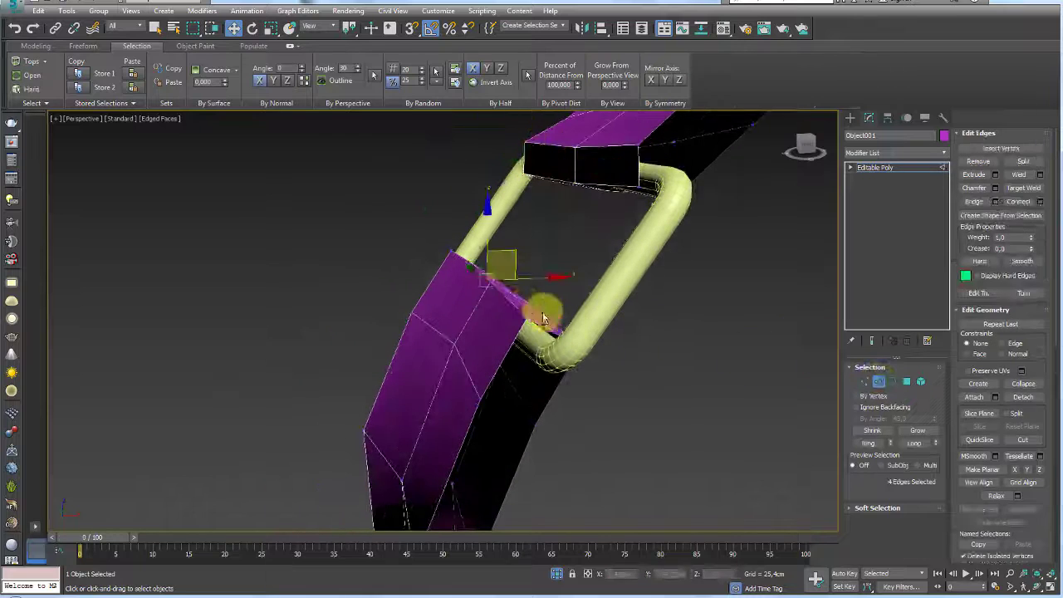
# Chamfer the selected strap edges to round the fold over the buckle bar.
pyautogui.click(994, 188)
pyautogui.moveTo(451, 345); pyautogui.dragTo(453, 356)
pyautogui.moveTo(452, 353)
pyautogui.keyDown('alt'); pyautogui.mouseDown(button='middle')
pyautogui.moveTo(552, 356)
pyautogui.moveTo(459, 263)
pyautogui.mouseUp(button='middle'); pyautogui.keyUp('alt')
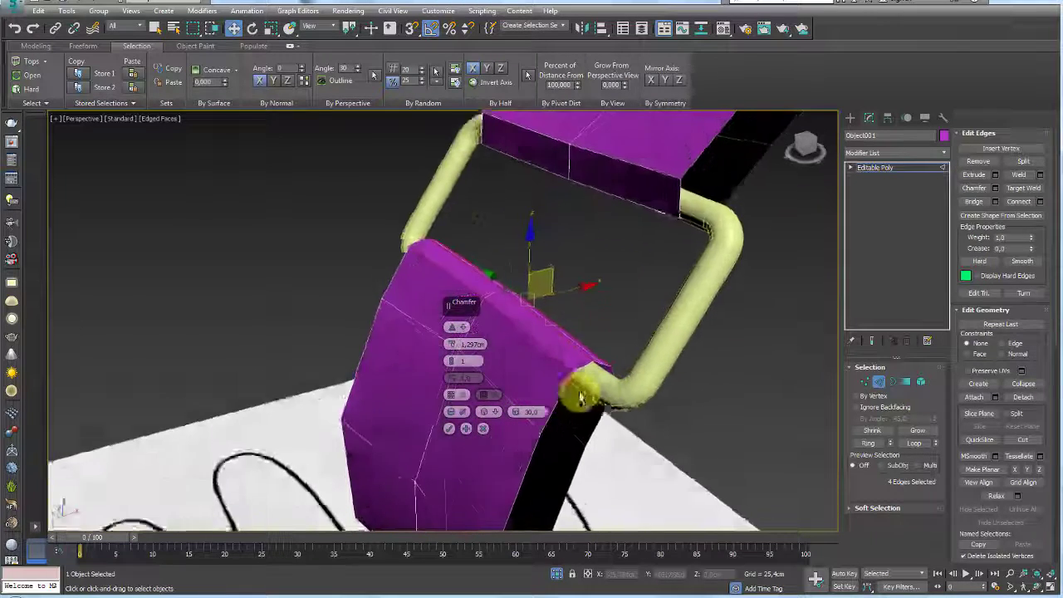
pyautogui.click(483, 430)
pyautogui.keyDown('alt'); pyautogui.moveTo(483, 430); pyautogui.dragTo(555, 282, button='middle'); pyautogui.keyUp('alt')
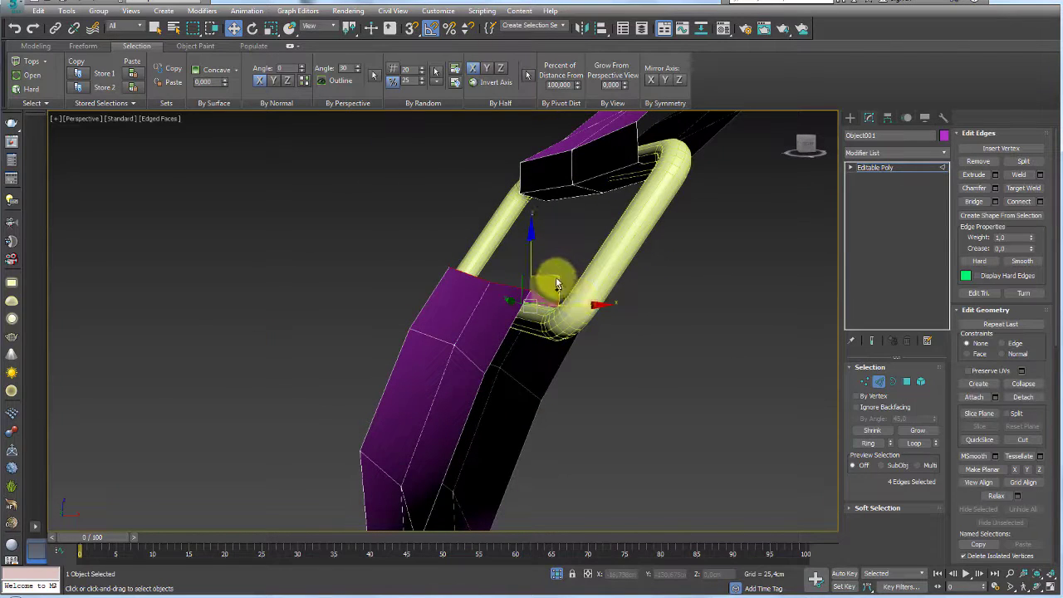
# Move the chamfered edges down along Z so they wrap onto the bar.
pyautogui.moveTo(555, 282); pyautogui.dragTo(552, 293)
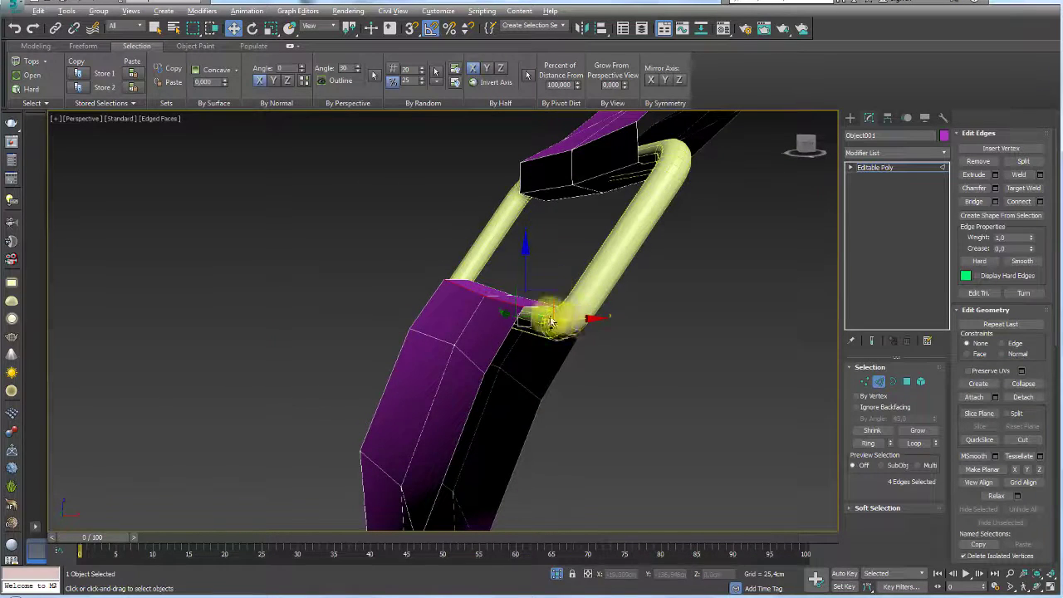
pyautogui.keyDown('alt'); pyautogui.moveTo(550, 297); pyautogui.dragTo(477, 300, button='middle'); pyautogui.keyUp('alt')
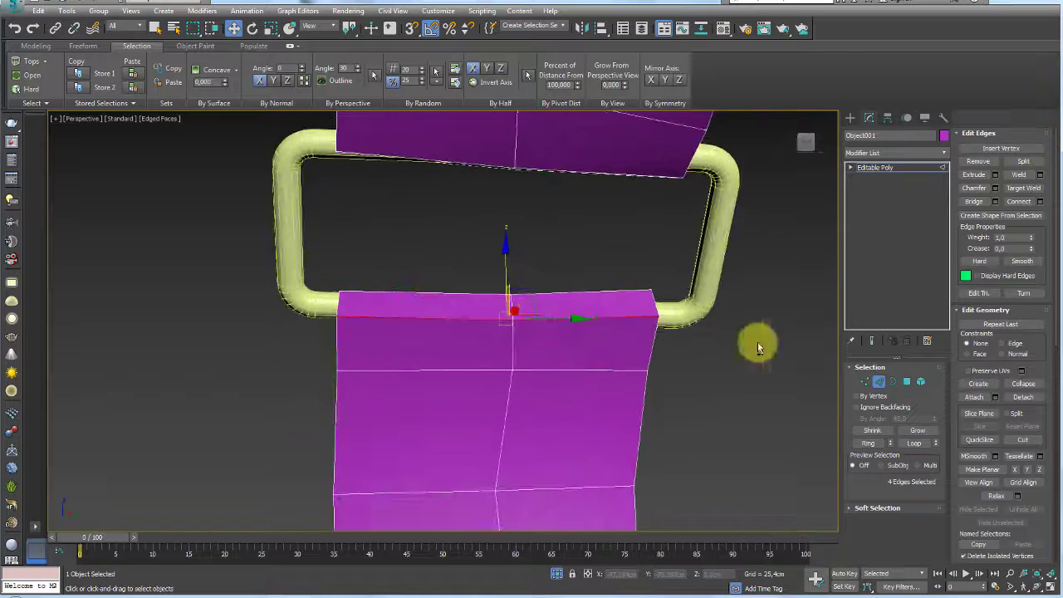
pyautogui.click(864, 381)
pyautogui.moveTo(830, 365)
pyautogui.keyDown('alt'); pyautogui.mouseDown(button='middle')
pyautogui.moveTo(752, 334)
pyautogui.moveTo(736, 344)
pyautogui.mouseUp(button='middle'); pyautogui.keyUp('alt')
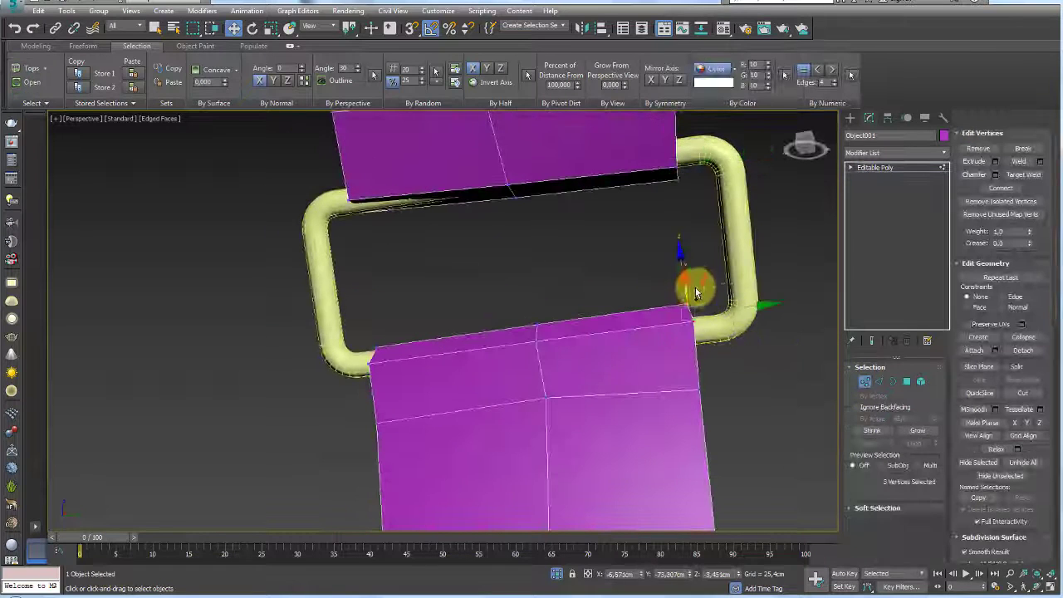
# Scale the strap's corner vertices inward and nudge them against the yellow buckle tube.
pyautogui.keyDown('alt'); pyautogui.moveTo(695, 287); pyautogui.dragTo(646, 336, button='middle'); pyautogui.keyUp('alt')
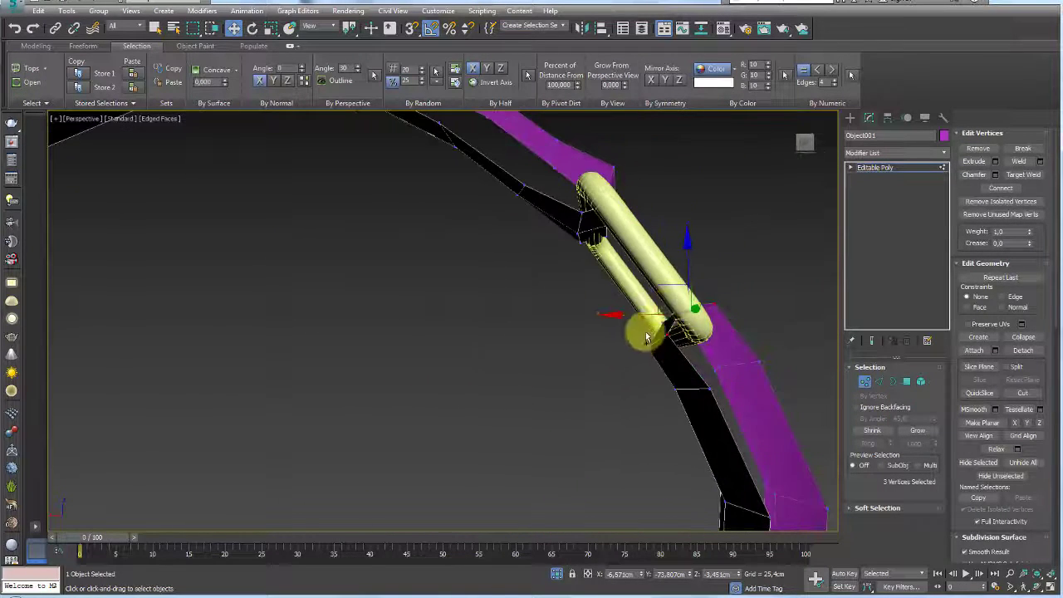
pyautogui.keyDown('alt'); pyautogui.moveTo(665, 294); pyautogui.dragTo(689, 322, button='middle'); pyautogui.keyUp('alt')
pyautogui.press('e')
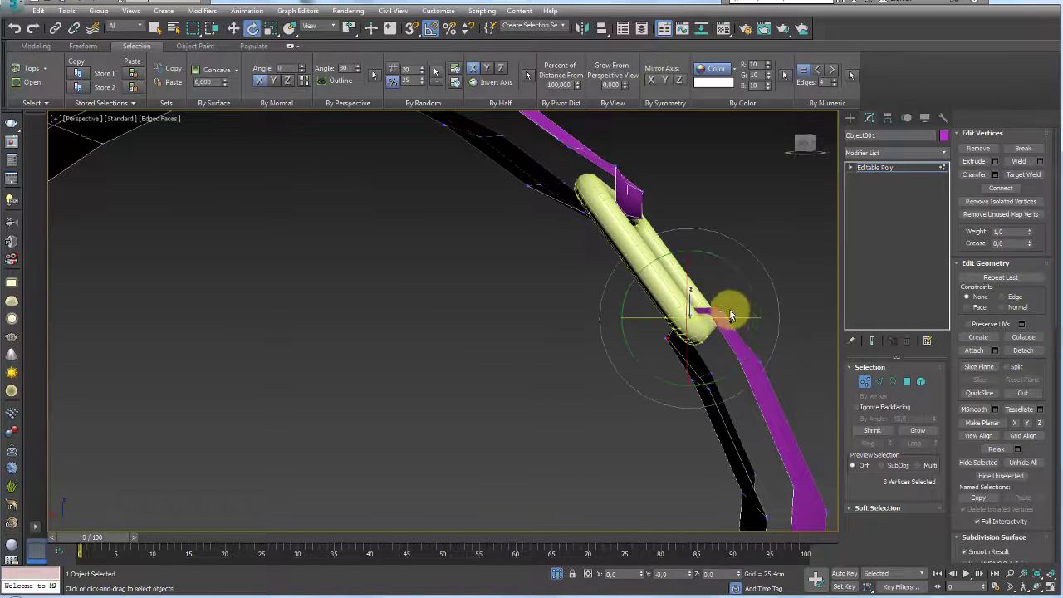
pyautogui.press('r')
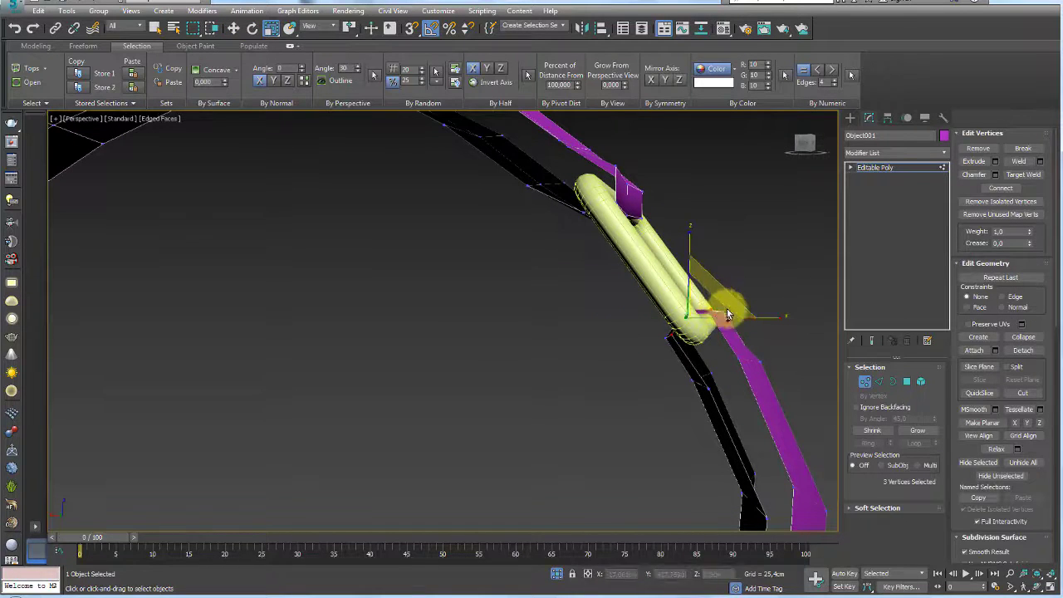
pyautogui.moveTo(726, 309)
pyautogui.keyDown('alt'); pyautogui.mouseDown(button='middle')
pyautogui.moveTo(756, 384)
pyautogui.moveTo(673, 368)
pyautogui.moveTo(702, 384)
pyautogui.moveTo(682, 323)
pyautogui.moveTo(695, 345)
pyautogui.mouseUp(button='middle'); pyautogui.keyUp('alt')
pyautogui.moveTo(690, 339); pyautogui.dragTo(703, 354)
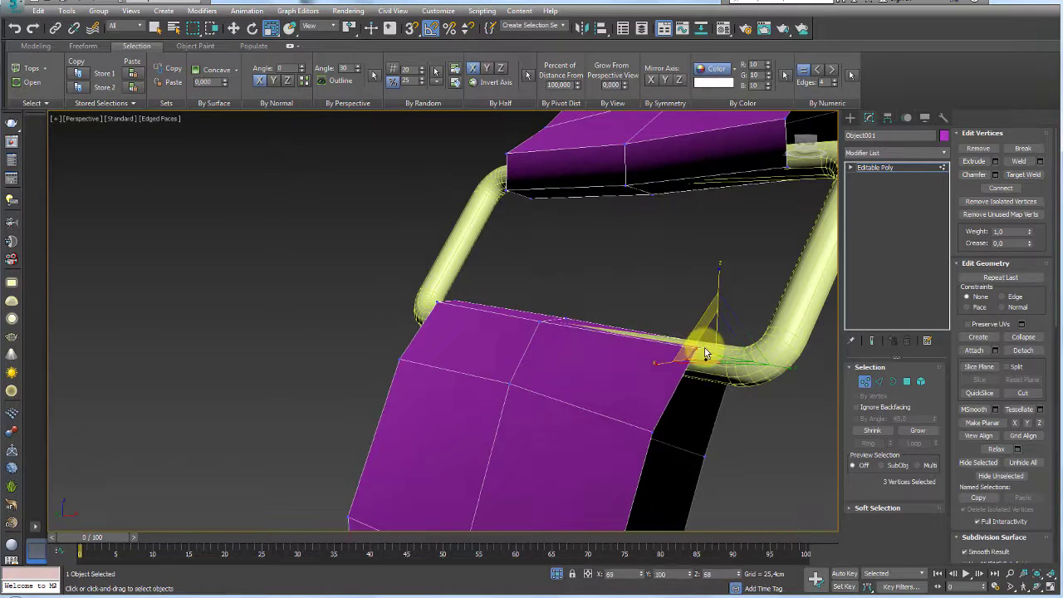
pyautogui.keyDown('alt'); pyautogui.moveTo(774, 365); pyautogui.dragTo(723, 332, button='middle'); pyautogui.keyUp('alt')
pyautogui.moveTo(723, 332); pyautogui.dragTo(739, 329)
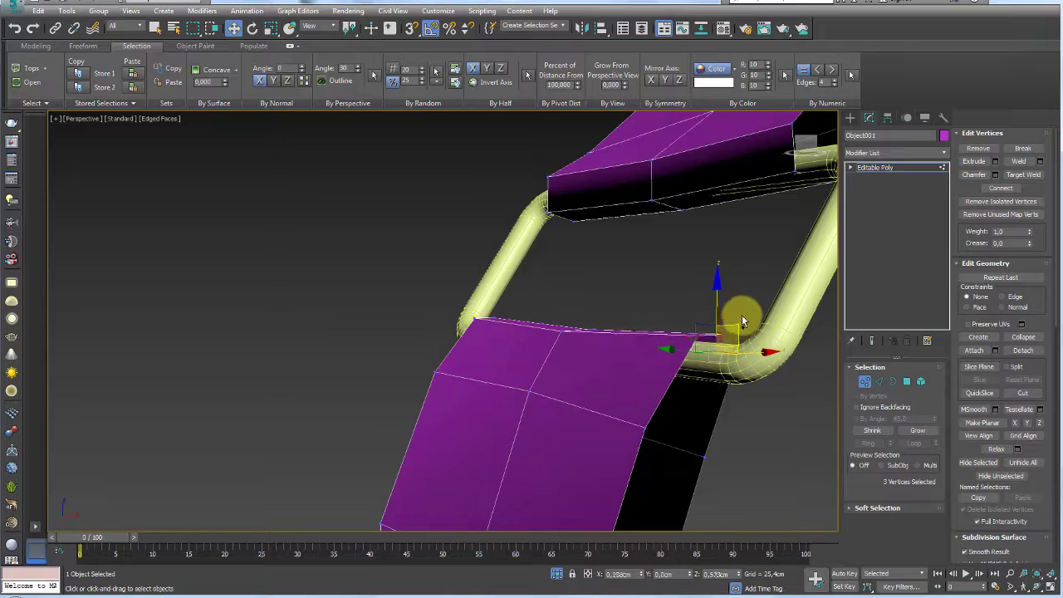
# Check the tightened strap fold from several angles and return to the Editable Poly object level.
pyautogui.scroll(-5, 741, 322)
pyautogui.moveTo(743, 332)
pyautogui.keyDown('alt'); pyautogui.mouseDown(button='middle')
pyautogui.moveTo(754, 308)
pyautogui.moveTo(704, 338)
pyautogui.moveTo(772, 398)
pyautogui.mouseUp(button='middle'); pyautogui.keyUp('alt')
pyautogui.scroll(4, 730, 315)
pyautogui.press('e')
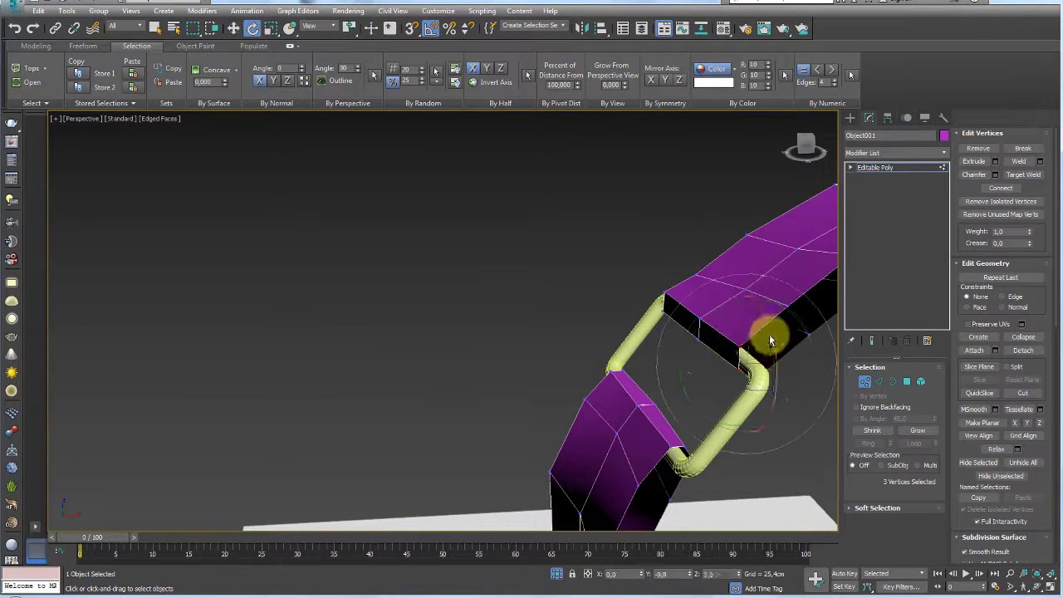
pyautogui.press('r')
pyautogui.press('w')
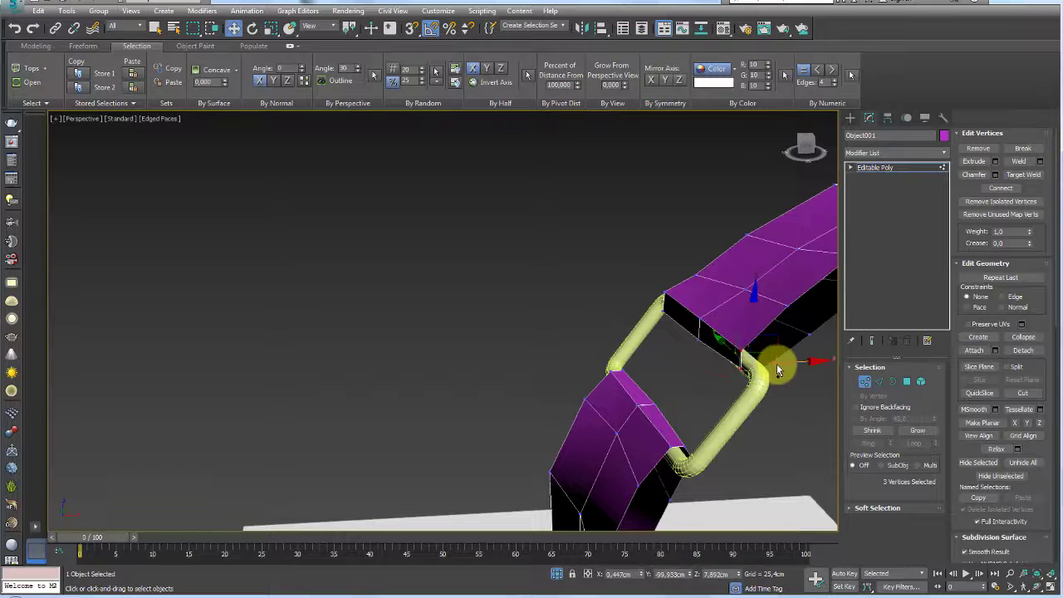
pyautogui.moveTo(776, 364)
pyautogui.keyDown('alt'); pyautogui.mouseDown(button='middle')
pyautogui.moveTo(782, 336)
pyautogui.moveTo(748, 356)
pyautogui.moveTo(541, 368)
pyautogui.mouseUp(button='middle'); pyautogui.keyUp('alt')
pyautogui.moveTo(518, 326)
pyautogui.keyDown('alt'); pyautogui.mouseDown(button='middle')
pyautogui.moveTo(604, 344)
pyautogui.moveTo(569, 332)
pyautogui.mouseUp(button='middle'); pyautogui.keyUp('alt')
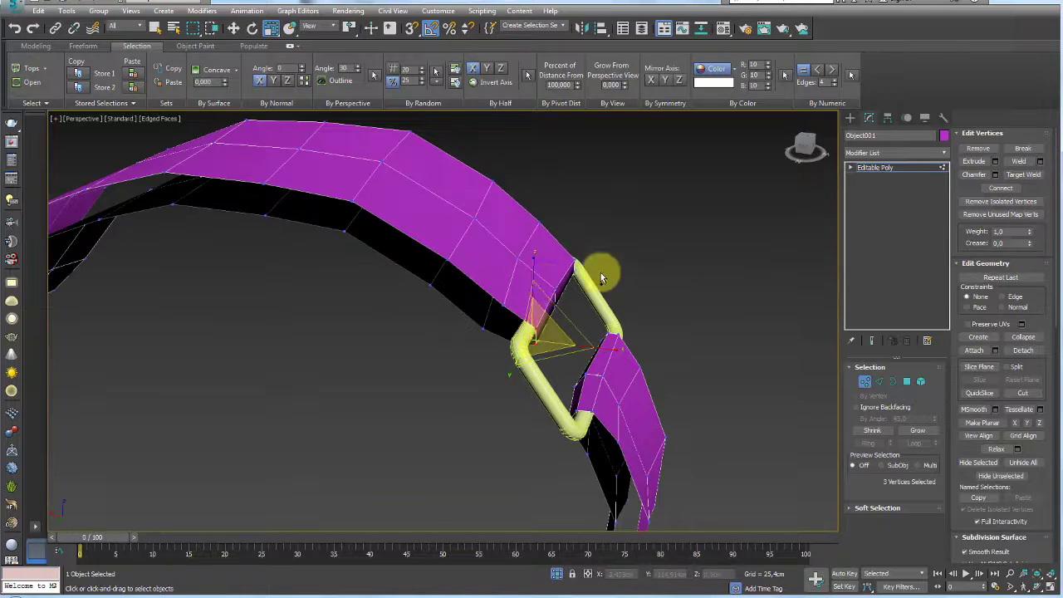
pyautogui.moveTo(601, 272)
pyautogui.keyDown('alt'); pyautogui.mouseDown(button='middle')
pyautogui.moveTo(564, 290)
pyautogui.moveTo(565, 308)
pyautogui.moveTo(538, 309)
pyautogui.moveTo(574, 356)
pyautogui.mouseUp(button='middle'); pyautogui.keyUp('alt')
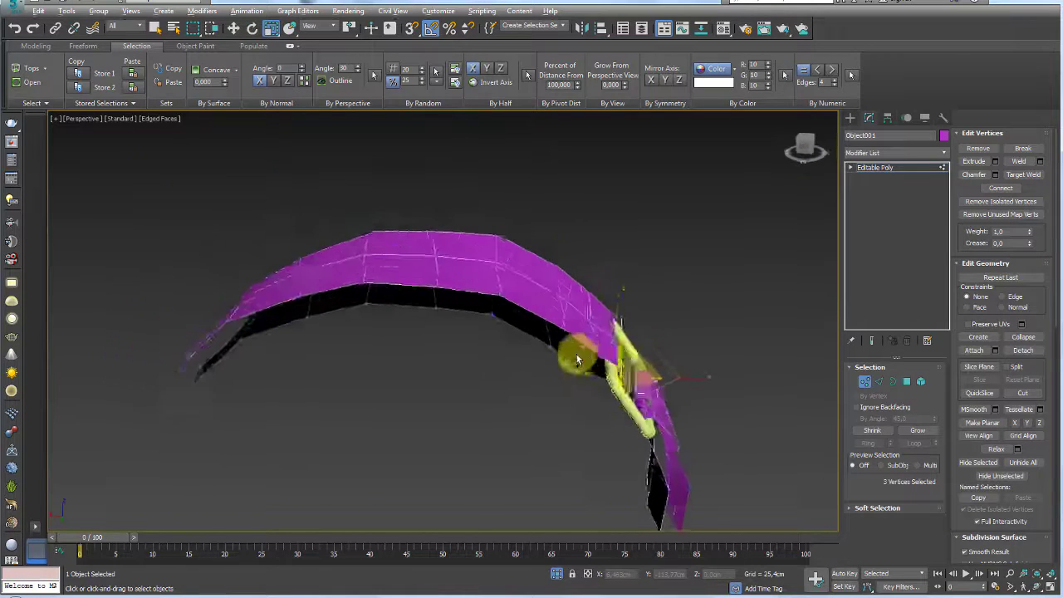
pyautogui.click(866, 170)
pyautogui.moveTo(363, 258)
pyautogui.keyDown('alt'); pyautogui.mouseDown(button='middle')
pyautogui.moveTo(462, 361)
pyautogui.moveTo(437, 375)
pyautogui.moveTo(451, 356)
pyautogui.moveTo(566, 366)
pyautogui.moveTo(543, 363)
pyautogui.mouseUp(button='middle'); pyautogui.keyUp('alt')
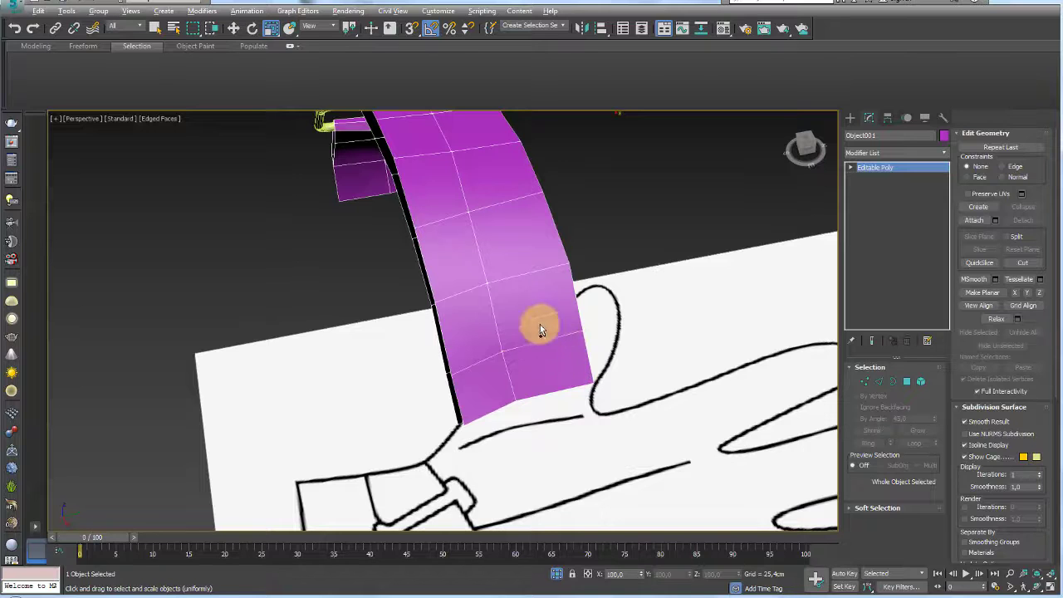
# Cut a new edge across the strap's free end.
pyautogui.click(865, 381)
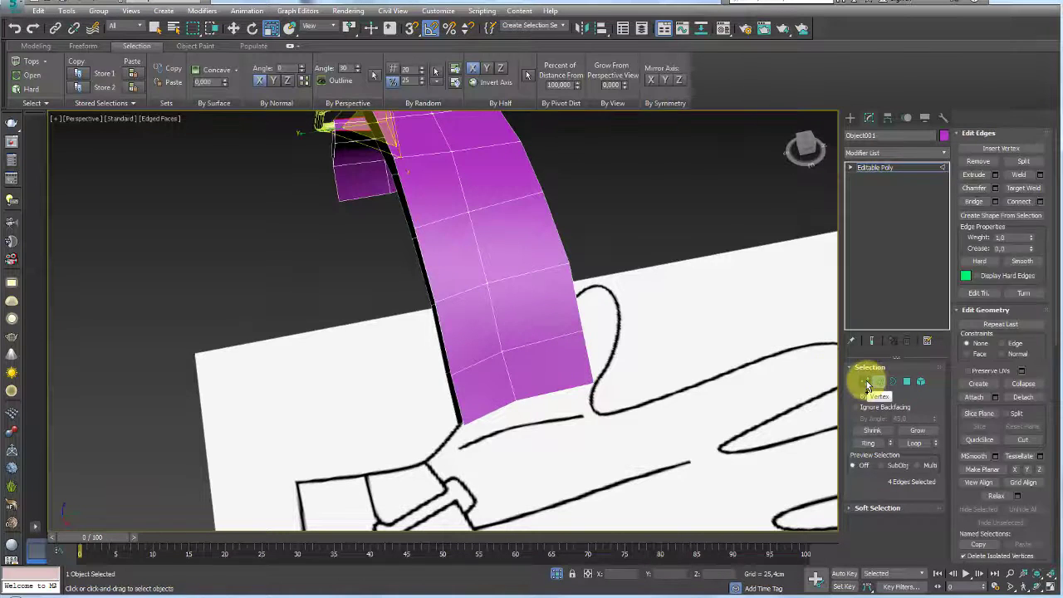
pyautogui.keyDown('alt'); pyautogui.moveTo(550, 299); pyautogui.dragTo(478, 294, button='middle'); pyautogui.keyUp('alt')
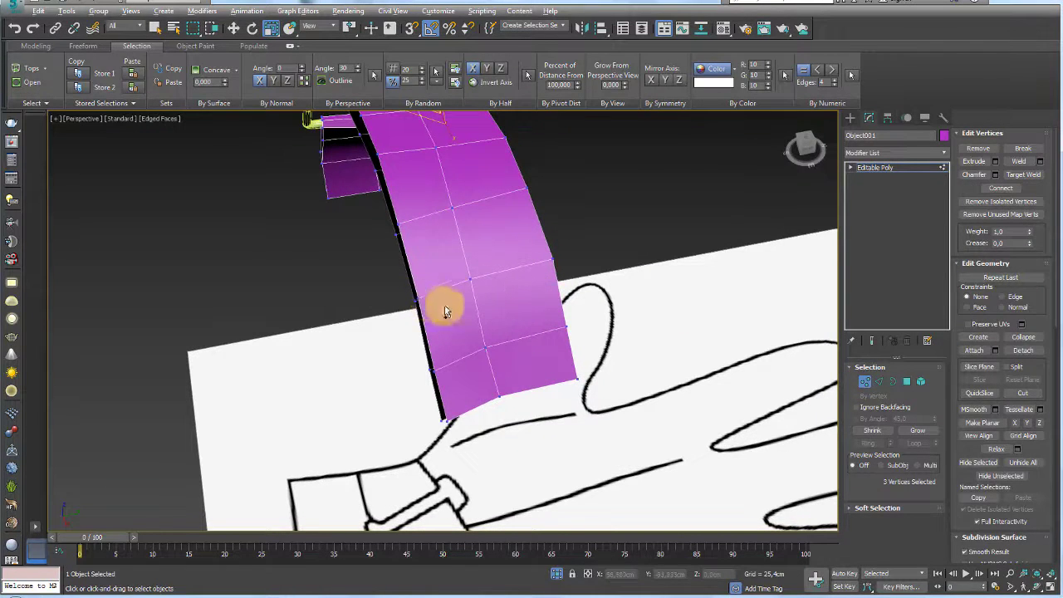
pyautogui.hotkey('alt', 'x')
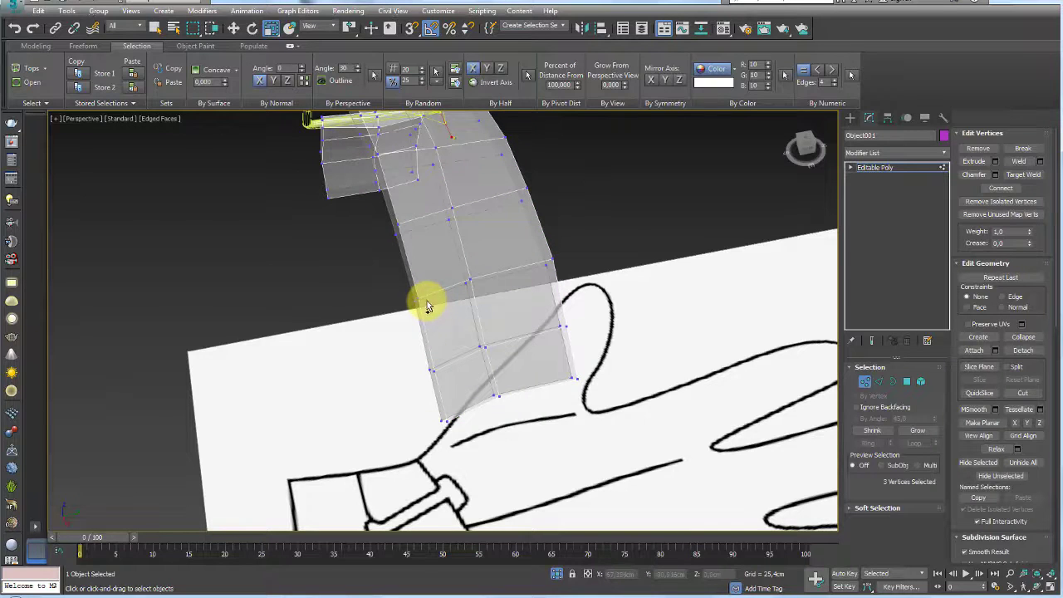
pyautogui.hotkey('alt', 'x')
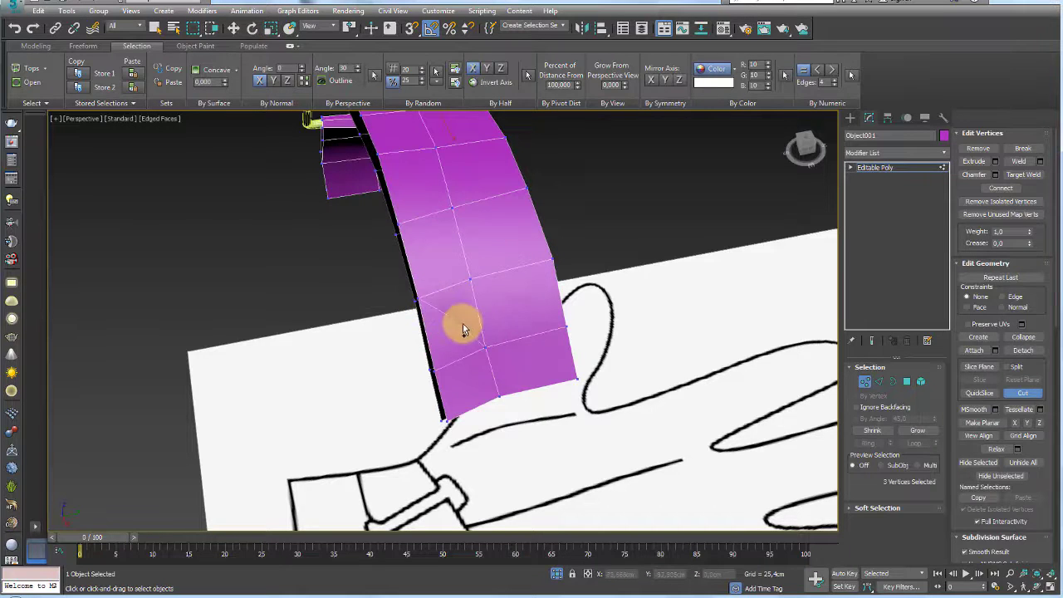
pyautogui.click(454, 333)
pyautogui.click(527, 317)
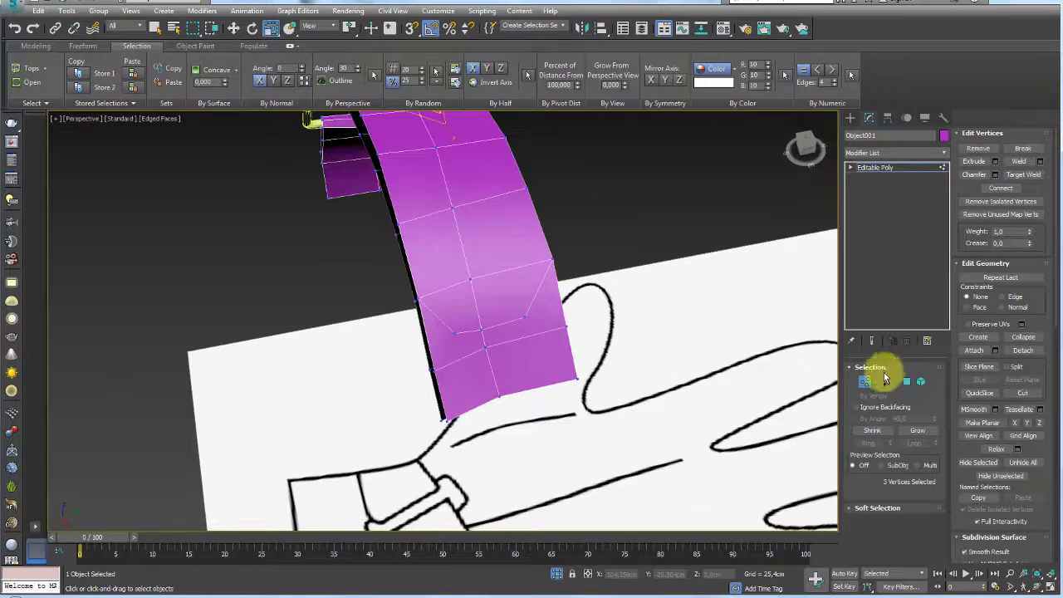
# Select the strap's square end polygons and delete them.
pyautogui.click(905, 381)
pyautogui.rightClick(551, 364)
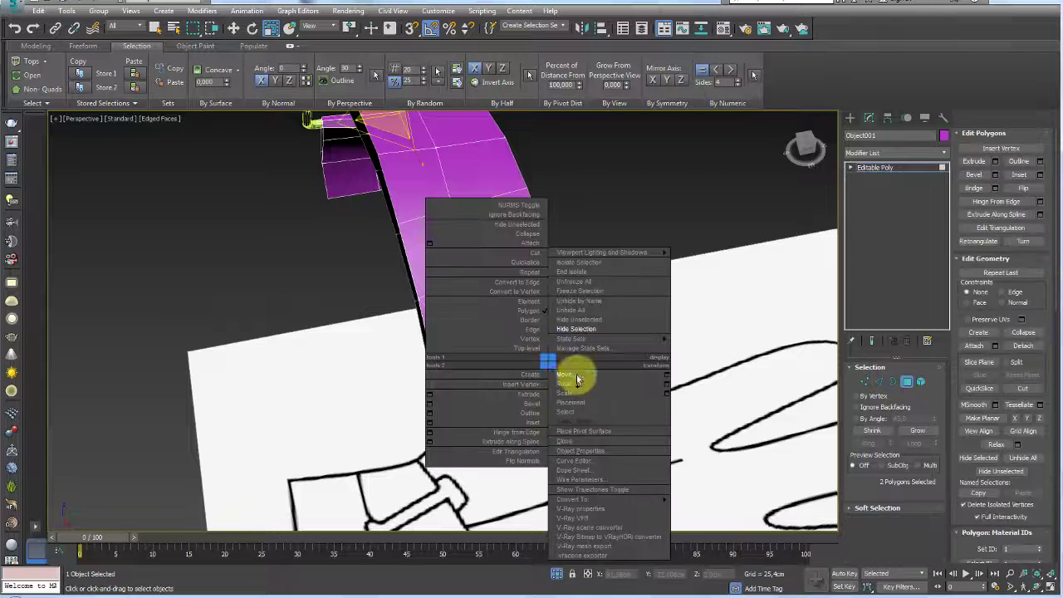
pyautogui.click(579, 379)
pyautogui.click(534, 353)
pyautogui.keyDown('ctrl'); pyautogui.click(466, 366); pyautogui.keyUp('ctrl')
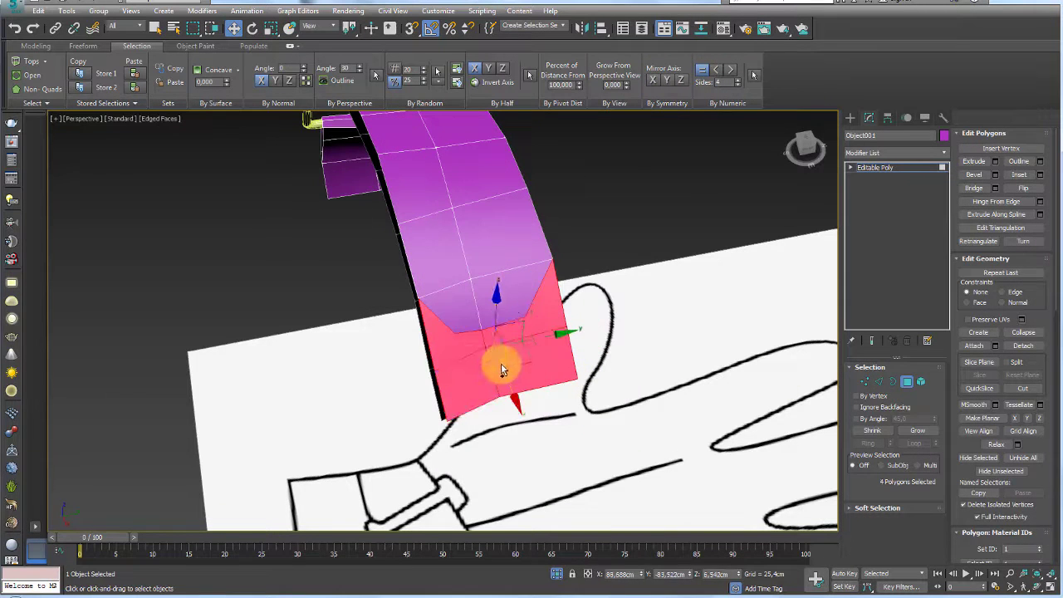
pyautogui.press('Delete')
# Set Constraints to Edge and slide the tip vertices to form a pointed strap end.
pyautogui.click(864, 381)
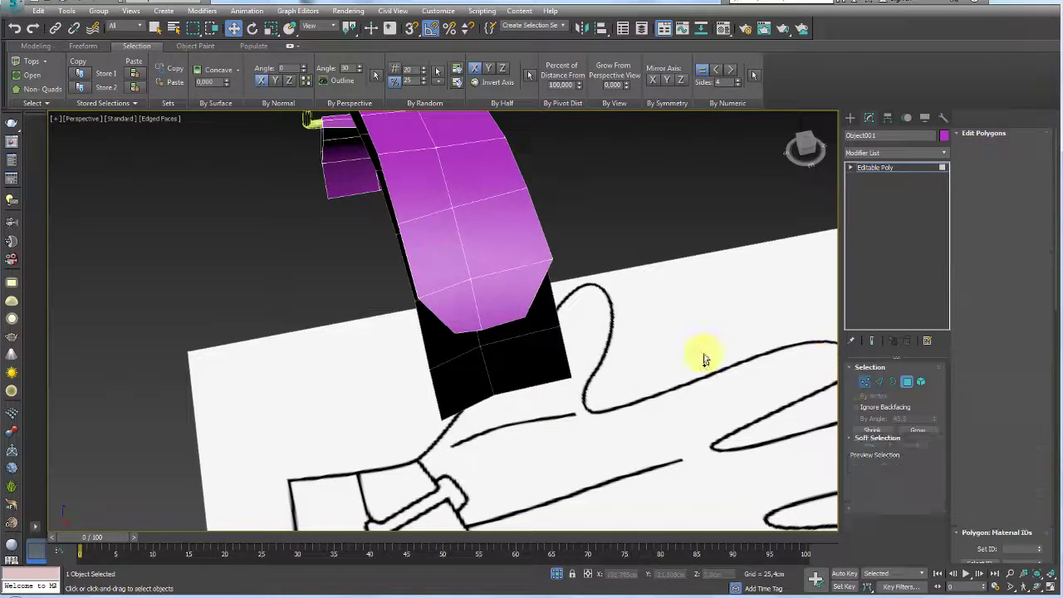
pyautogui.click(487, 332)
pyautogui.keyDown('alt'); pyautogui.moveTo(467, 275); pyautogui.dragTo(541, 301, button='middle'); pyautogui.keyUp('alt')
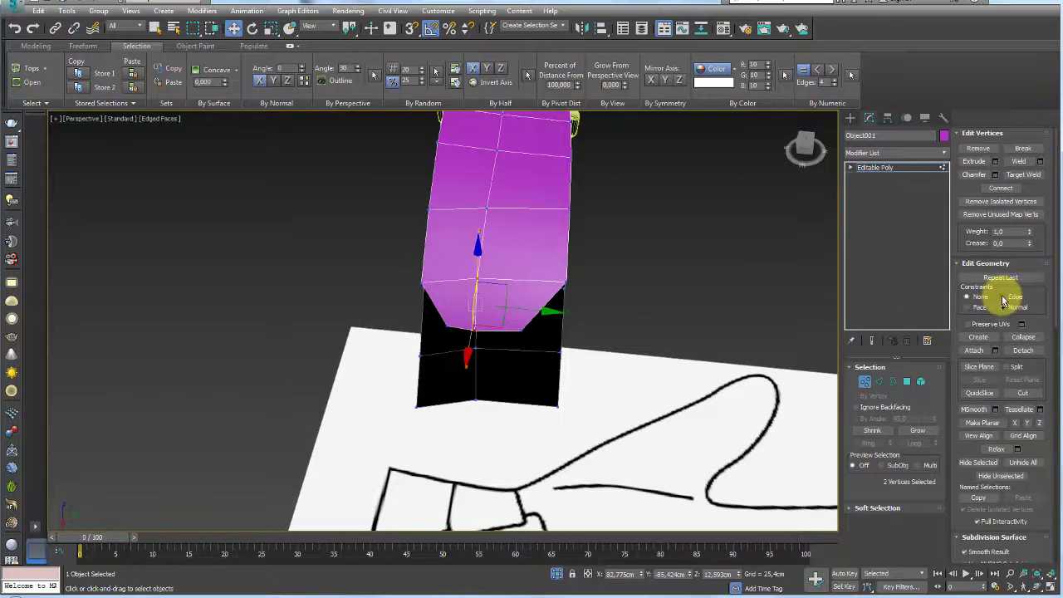
pyautogui.click(1002, 297)
pyautogui.moveTo(550, 315); pyautogui.dragTo(545, 308)
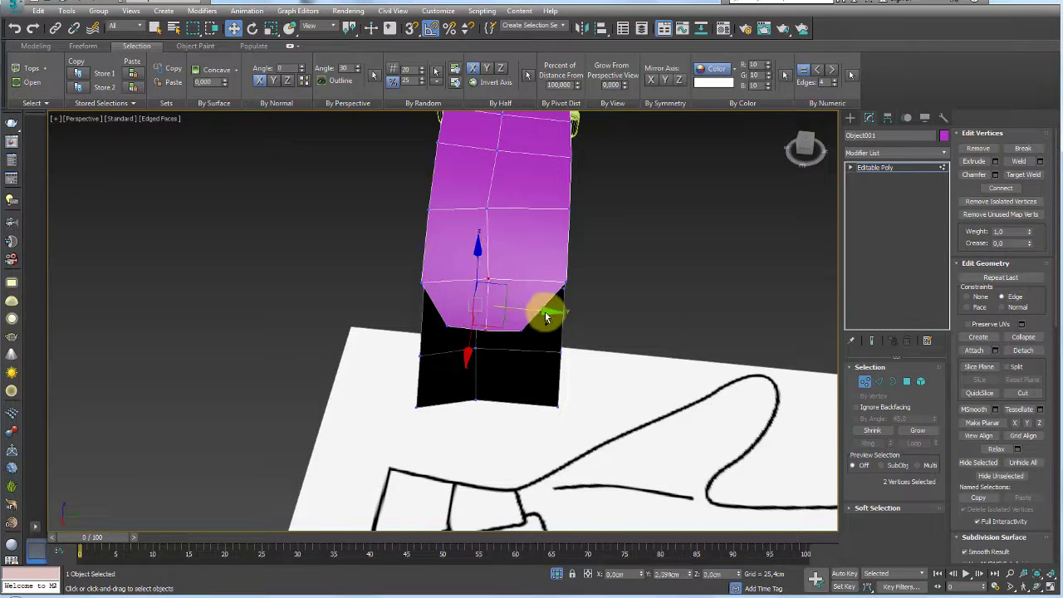
pyautogui.click(488, 216)
pyautogui.moveTo(550, 218)
pyautogui.keyDown('alt'); pyautogui.mouseDown(button='middle')
pyautogui.moveTo(647, 302)
pyautogui.moveTo(887, 160)
pyautogui.mouseUp(button='middle'); pyautogui.keyUp('alt')
pyautogui.click(873, 169)
pyautogui.moveTo(517, 368)
pyautogui.keyDown('alt'); pyautogui.mouseDown(button='middle')
pyautogui.moveTo(517, 349)
pyautogui.moveTo(588, 313)
pyautogui.moveTo(570, 363)
pyautogui.mouseUp(button='middle'); pyautogui.keyUp('alt')
# Slide the selected strap edges down onto the blue glove's wrist surface.
pyautogui.scroll(5, 631, 373)
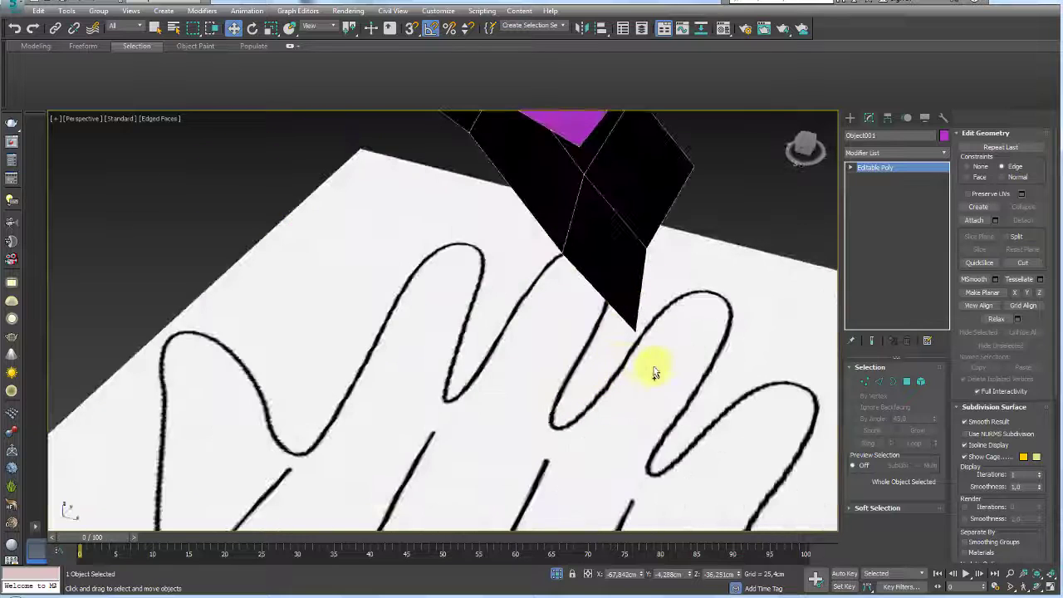
pyautogui.click(875, 381)
pyautogui.moveTo(669, 280)
pyautogui.keyDown('alt'); pyautogui.mouseDown(button='middle')
pyautogui.moveTo(629, 161)
pyautogui.moveTo(599, 225)
pyautogui.mouseUp(button='middle'); pyautogui.keyUp('alt')
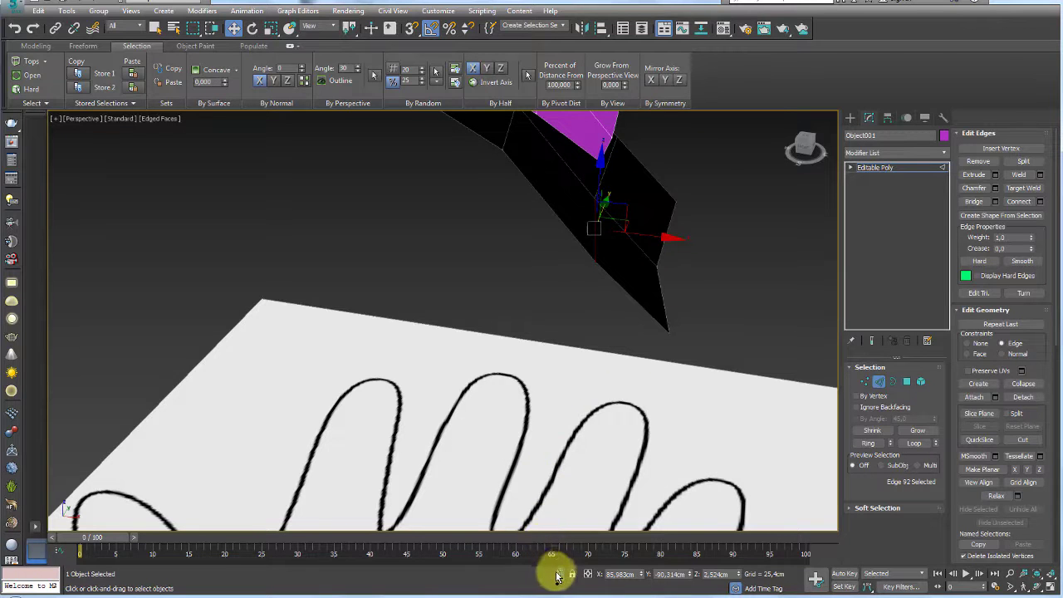
pyautogui.scroll(5, 648, 308)
pyautogui.moveTo(647, 308)
pyautogui.keyDown('alt'); pyautogui.mouseDown(button='middle')
pyautogui.moveTo(629, 304)
pyautogui.moveTo(618, 280)
pyautogui.moveTo(631, 276)
pyautogui.mouseUp(button='middle'); pyautogui.keyUp('alt')
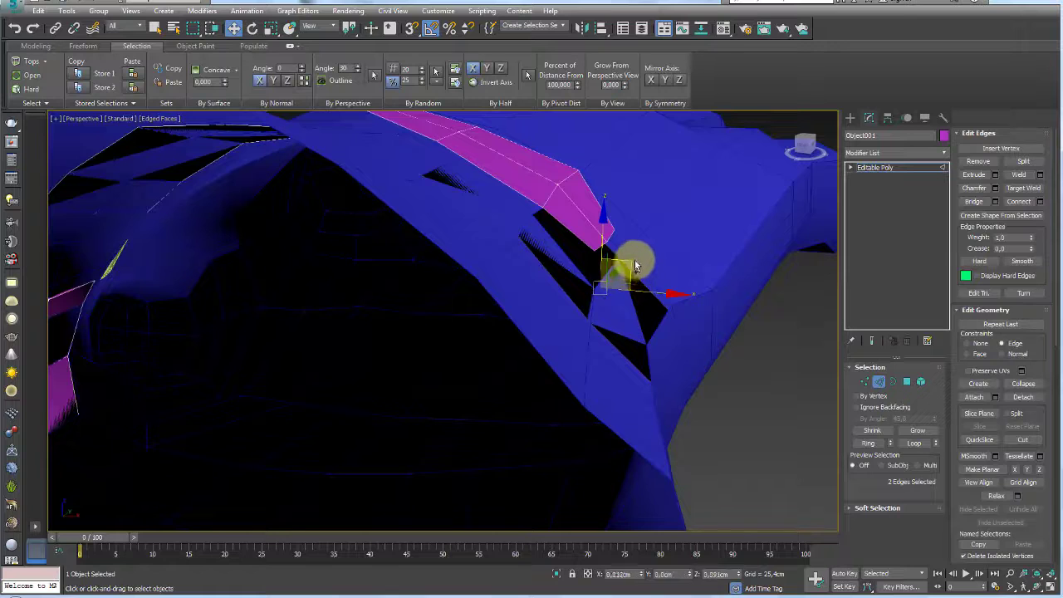
pyautogui.moveTo(635, 266); pyautogui.dragTo(644, 261)
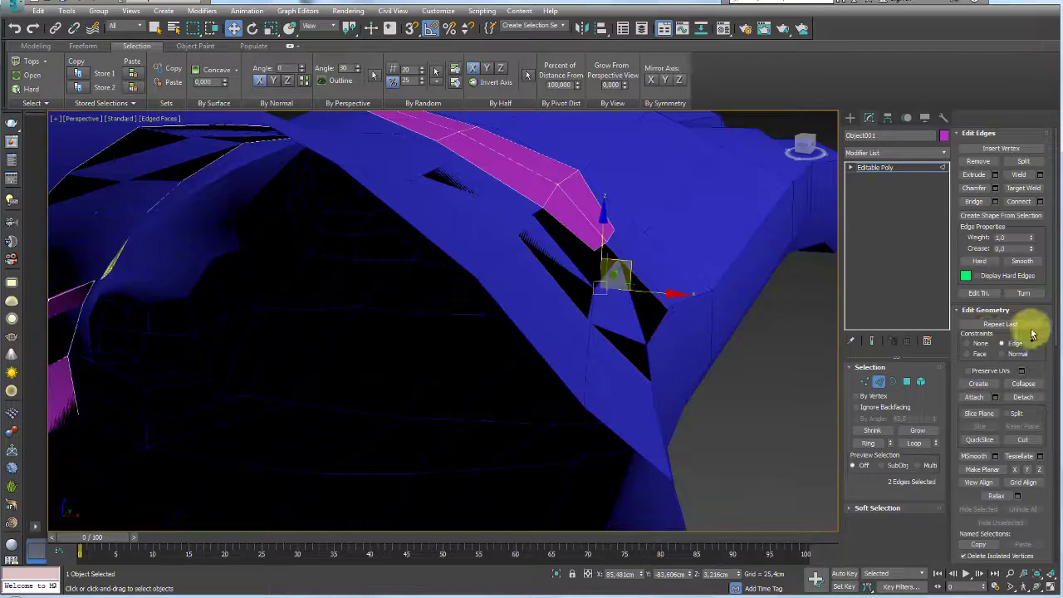
# Set Constraints back to None and toggle Edged Faces to check the strap's fit.
pyautogui.click(979, 345)
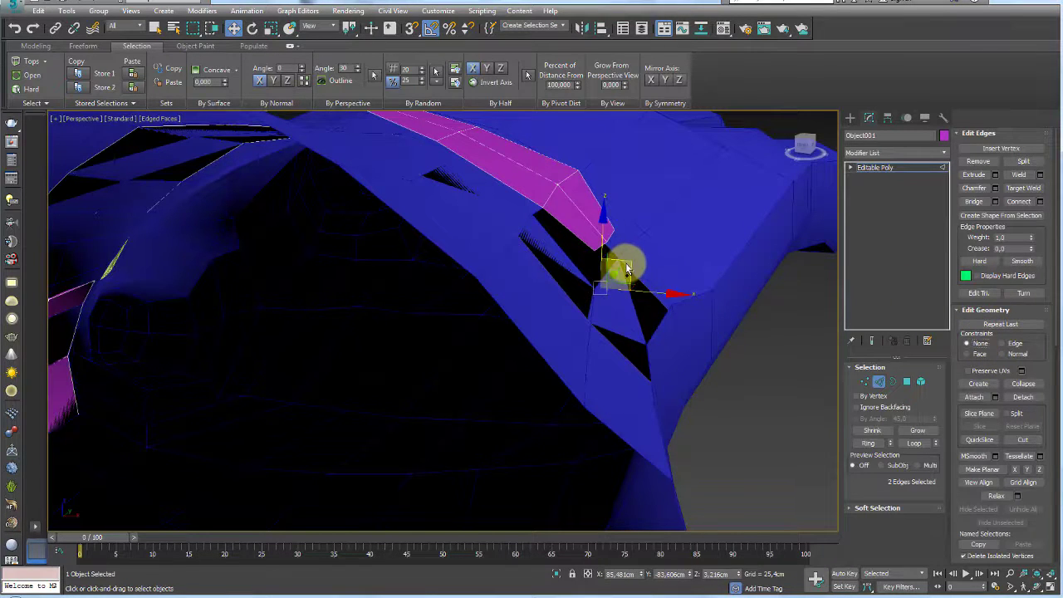
pyautogui.press('F4')
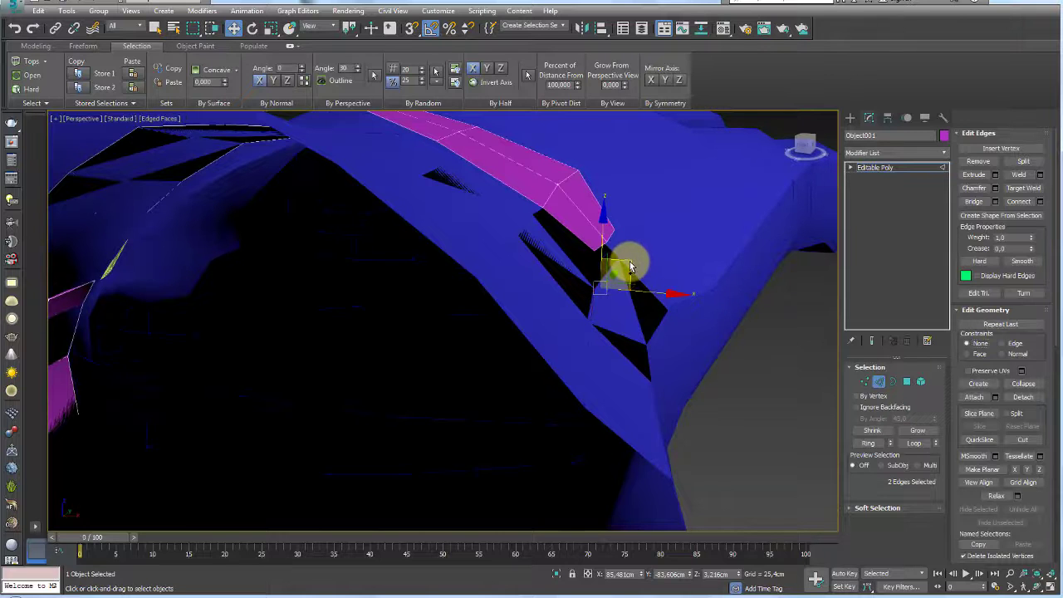
pyautogui.scroll(-5, 583, 267)
pyautogui.press('F4')
pyautogui.keyDown('alt'); pyautogui.moveTo(583, 268); pyautogui.dragTo(656, 303, button='middle'); pyautogui.keyUp('alt')
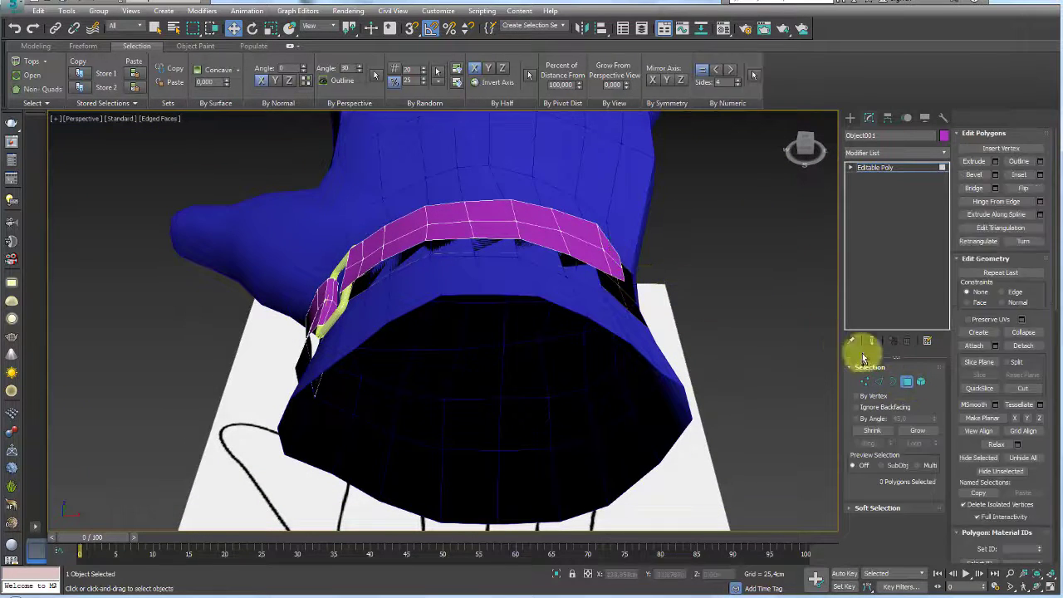
# Set Constraints to Normal and slide the strap band's polygons along the glove surface.
pyautogui.click(907, 381)
pyautogui.moveTo(571, 302)
pyautogui.keyDown('alt'); pyautogui.mouseDown(button='middle')
pyautogui.moveTo(626, 316)
pyautogui.moveTo(573, 265)
pyautogui.moveTo(672, 336)
pyautogui.mouseUp(button='middle'); pyautogui.keyUp('alt')
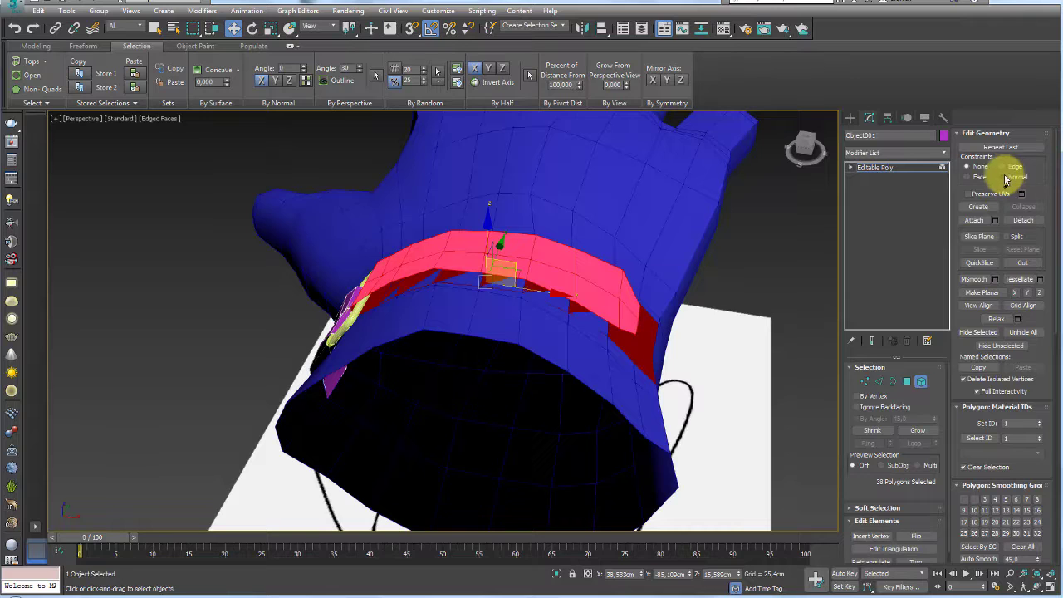
pyautogui.click(1002, 177)
pyautogui.moveTo(487, 226); pyautogui.dragTo(573, 249)
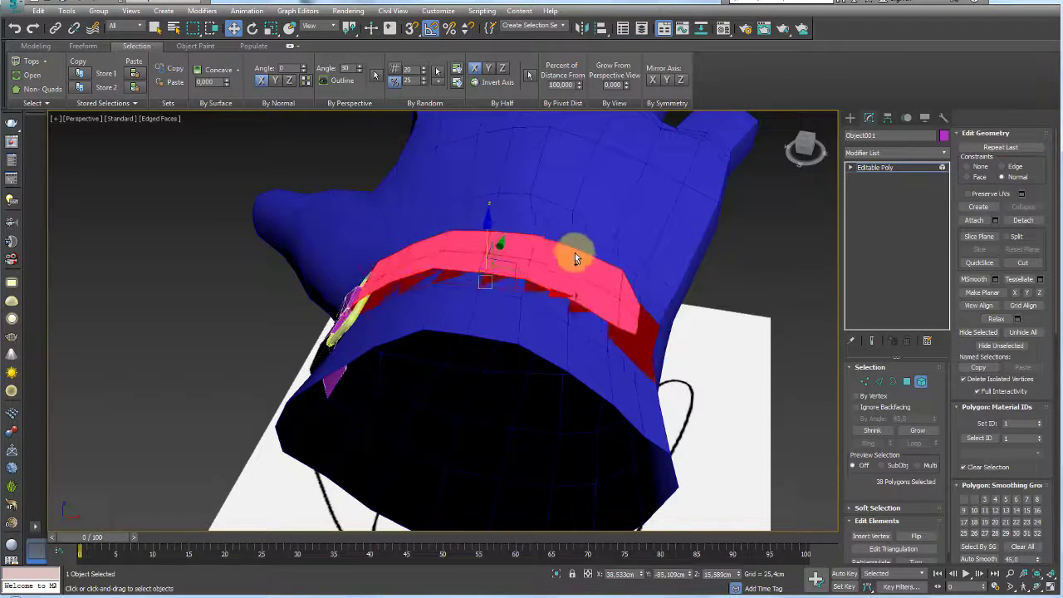
pyautogui.keyDown('alt'); pyautogui.moveTo(573, 249); pyautogui.dragTo(479, 244, button='middle'); pyautogui.keyUp('alt')
pyautogui.moveTo(475, 244); pyautogui.dragTo(481, 245)
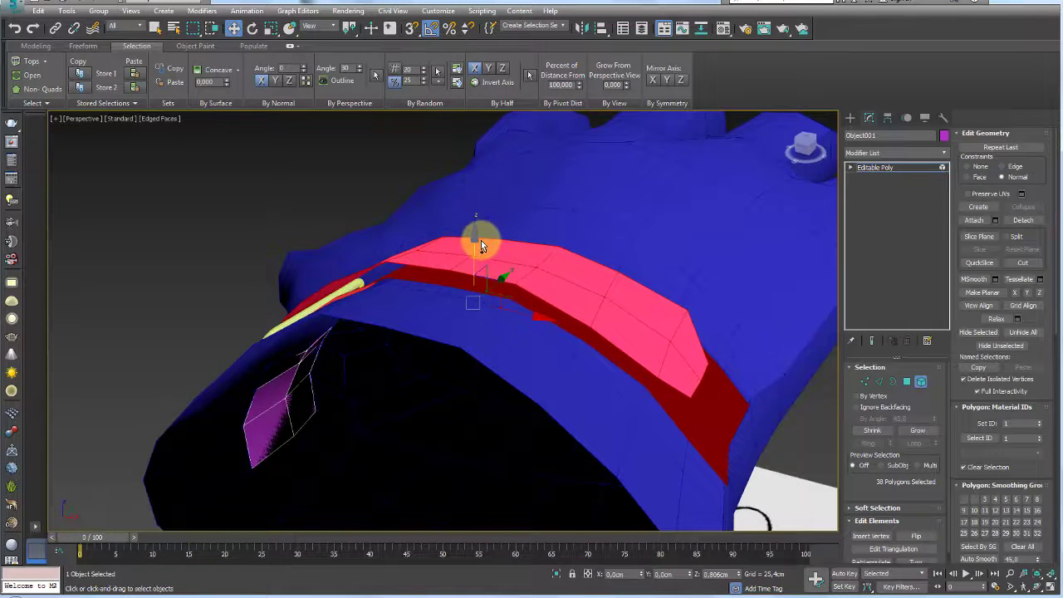
# Select the strap tab's faces and nudge them into place against the glove.
pyautogui.moveTo(475, 251)
pyautogui.keyDown('alt'); pyautogui.mouseDown(button='middle')
pyautogui.moveTo(445, 304)
pyautogui.moveTo(351, 406)
pyautogui.moveTo(349, 330)
pyautogui.mouseUp(button='middle'); pyautogui.keyUp('alt')
pyautogui.click(353, 402)
pyautogui.moveTo(349, 329); pyautogui.dragTo(358, 324)
pyautogui.moveTo(358, 324)
pyautogui.keyDown('alt'); pyautogui.mouseDown(button='middle')
pyautogui.moveTo(408, 360)
pyautogui.moveTo(371, 371)
pyautogui.mouseUp(button='middle'); pyautogui.keyUp('alt')
pyautogui.click(864, 381)
# Move the lower and upper strap-end vertices down onto the buckle bar.
pyautogui.scroll(3, 519, 401)
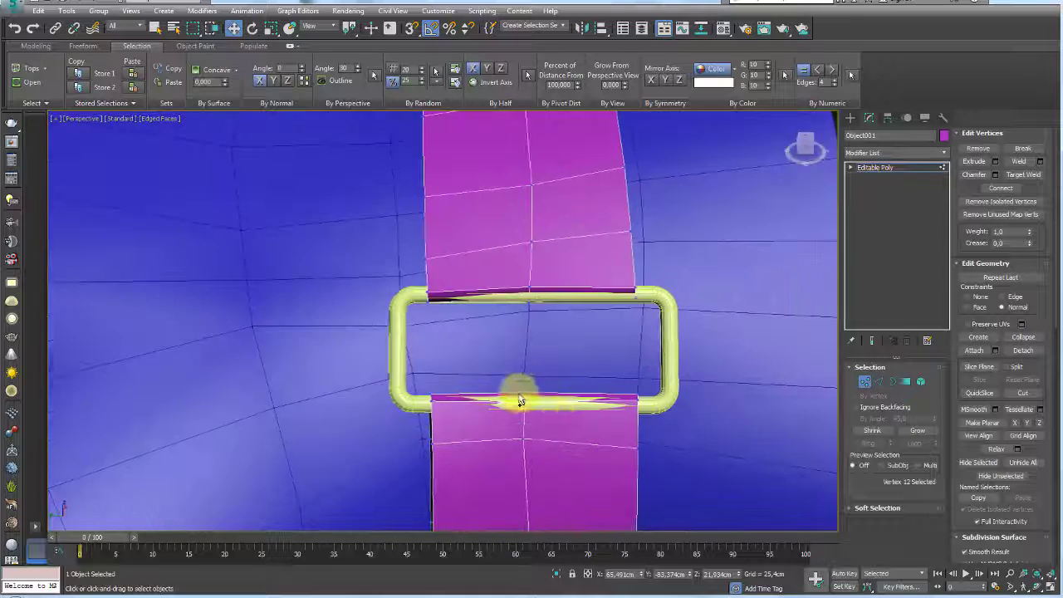
pyautogui.moveTo(498, 349); pyautogui.dragTo(572, 369)
pyautogui.moveTo(581, 332)
pyautogui.keyDown('alt'); pyautogui.mouseDown(button='middle')
pyautogui.moveTo(523, 379)
pyautogui.moveTo(496, 365)
pyautogui.mouseUp(button='middle'); pyautogui.keyUp('alt')
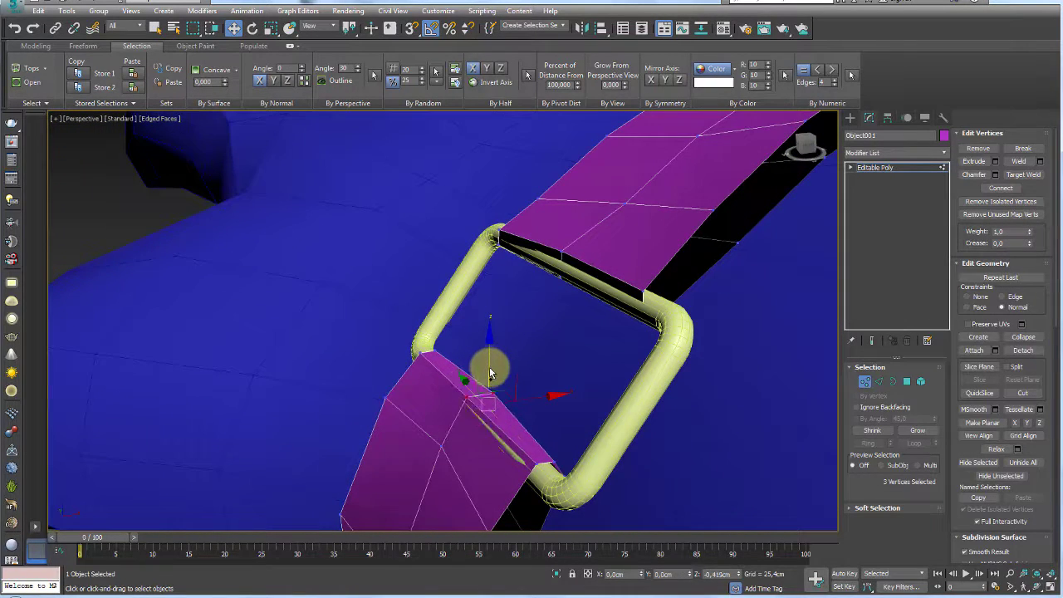
pyautogui.keyDown('alt'); pyautogui.moveTo(512, 411); pyautogui.dragTo(693, 416, button='middle'); pyautogui.keyUp('alt')
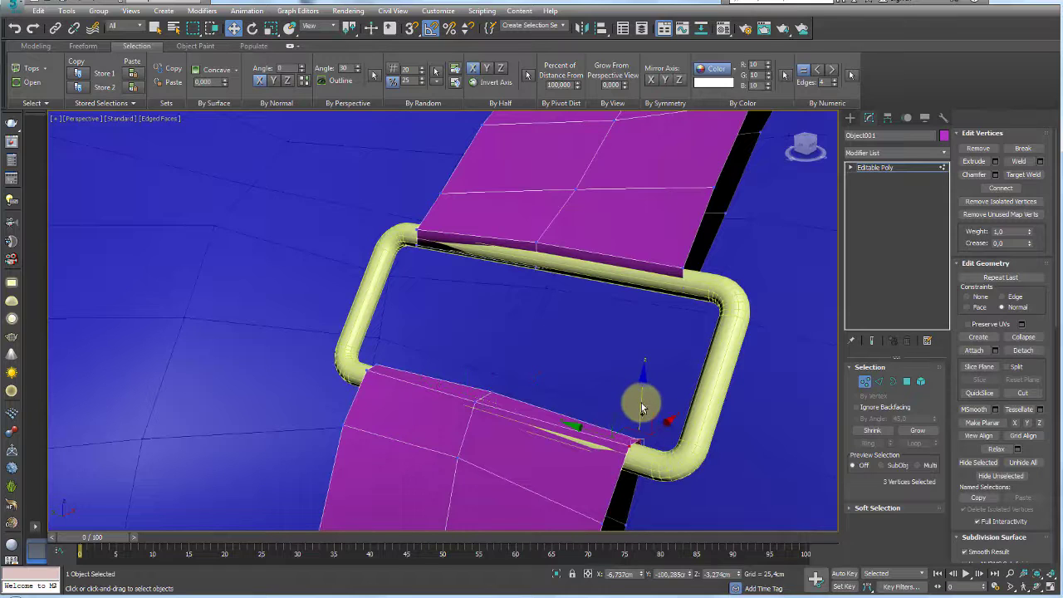
pyautogui.moveTo(641, 407); pyautogui.dragTo(637, 405)
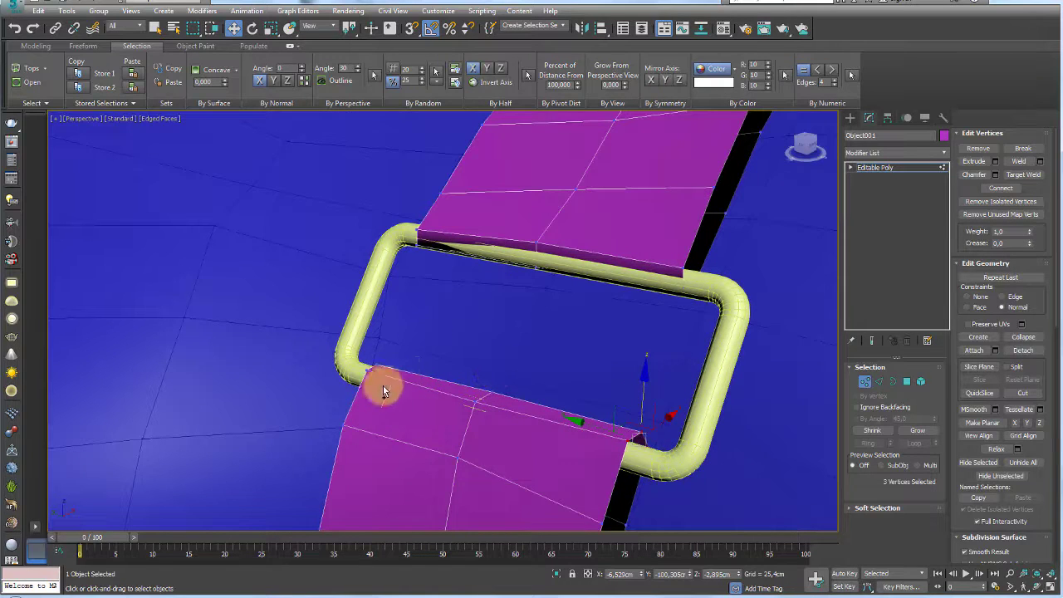
pyautogui.moveTo(383, 385); pyautogui.dragTo(379, 329)
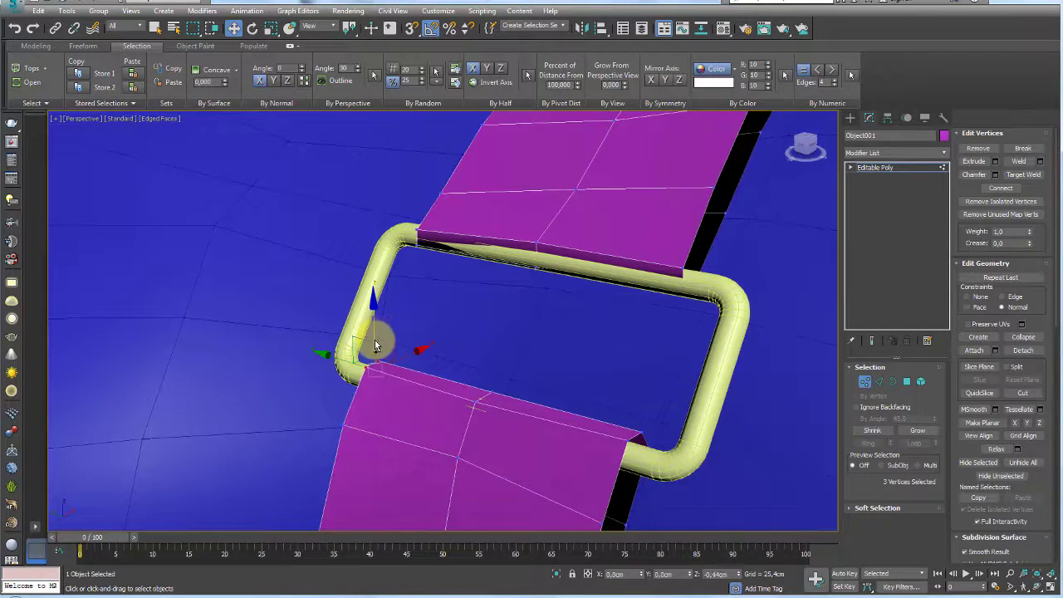
pyautogui.moveTo(700, 327)
pyautogui.mouseDown()
pyautogui.moveTo(665, 250)
pyautogui.moveTo(572, 297)
pyautogui.mouseUp()
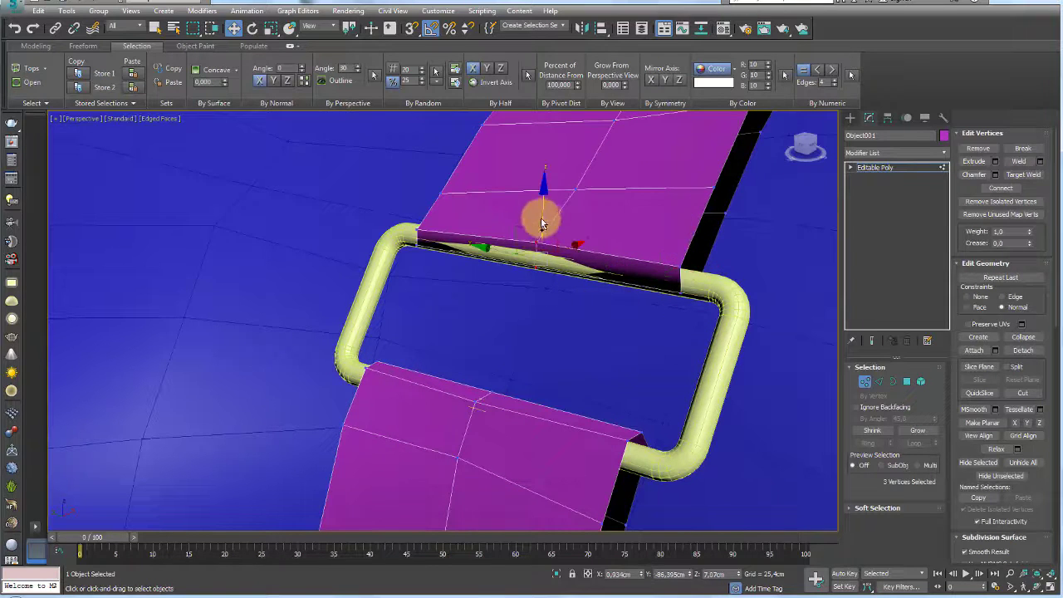
pyautogui.moveTo(541, 224); pyautogui.dragTo(542, 228)
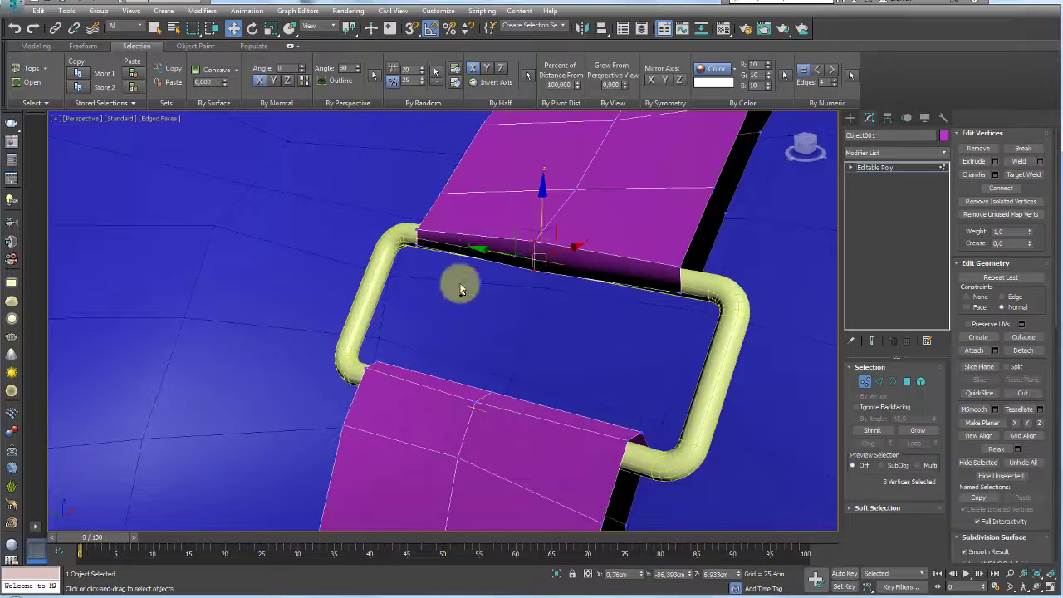
pyautogui.moveTo(397, 247); pyautogui.dragTo(435, 194)
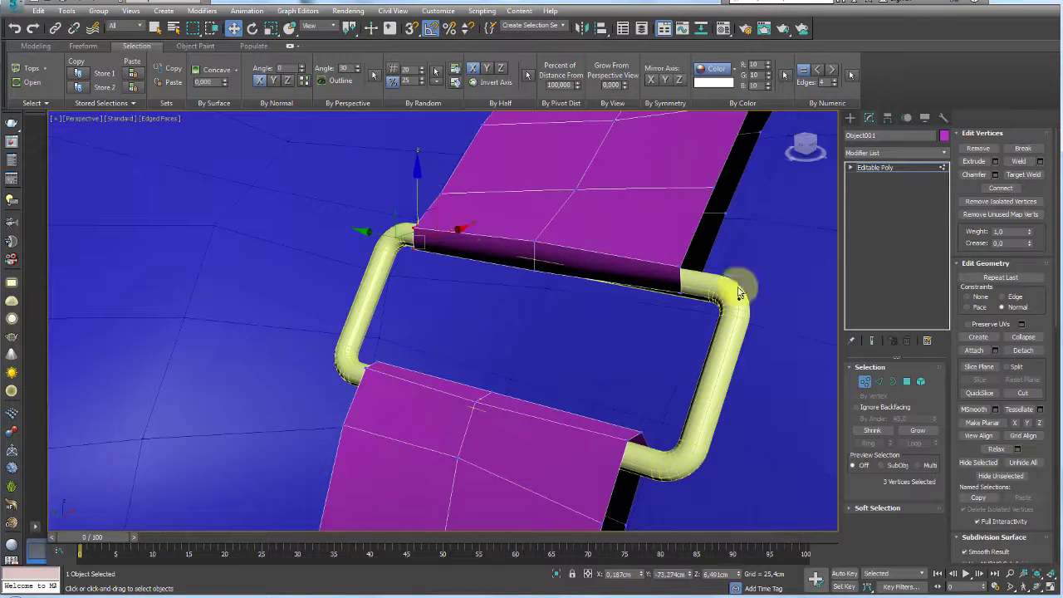
pyautogui.moveTo(739, 292); pyautogui.dragTo(669, 244)
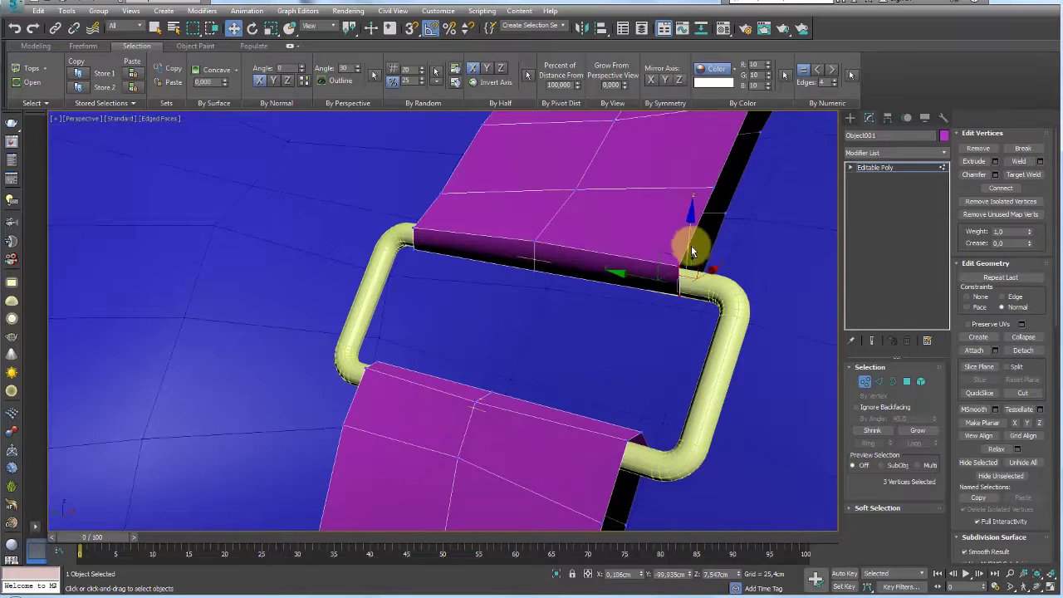
pyautogui.moveTo(688, 243)
pyautogui.keyDown('alt'); pyautogui.mouseDown(button='middle')
pyautogui.moveTo(622, 295)
pyautogui.moveTo(647, 323)
pyautogui.mouseUp(button='middle'); pyautogui.keyUp('alt')
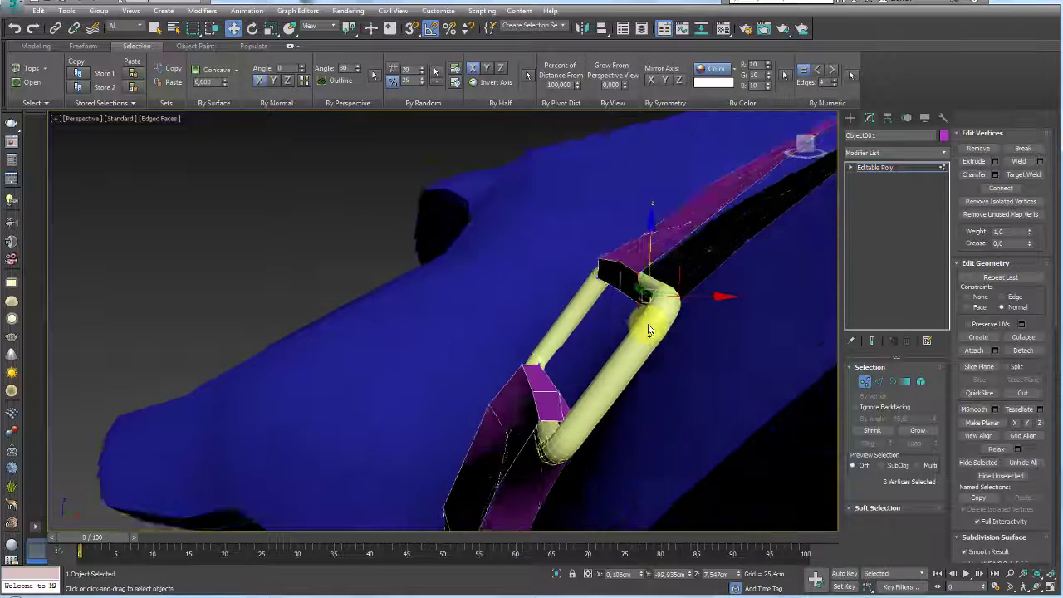
# Reselect the strap and nudge its vertices beside the buckle onto the buckle bar.
pyautogui.click(879, 166)
pyautogui.click(631, 360)
pyautogui.keyDown('alt'); pyautogui.moveTo(630, 359); pyautogui.dragTo(583, 318, button='middle'); pyautogui.keyUp('alt')
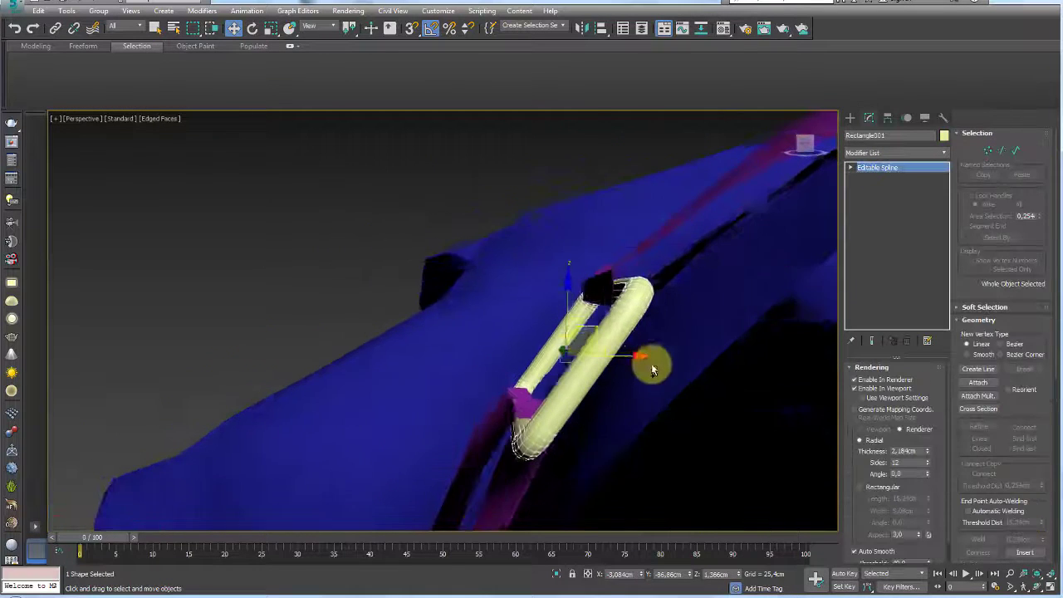
pyautogui.click(657, 240)
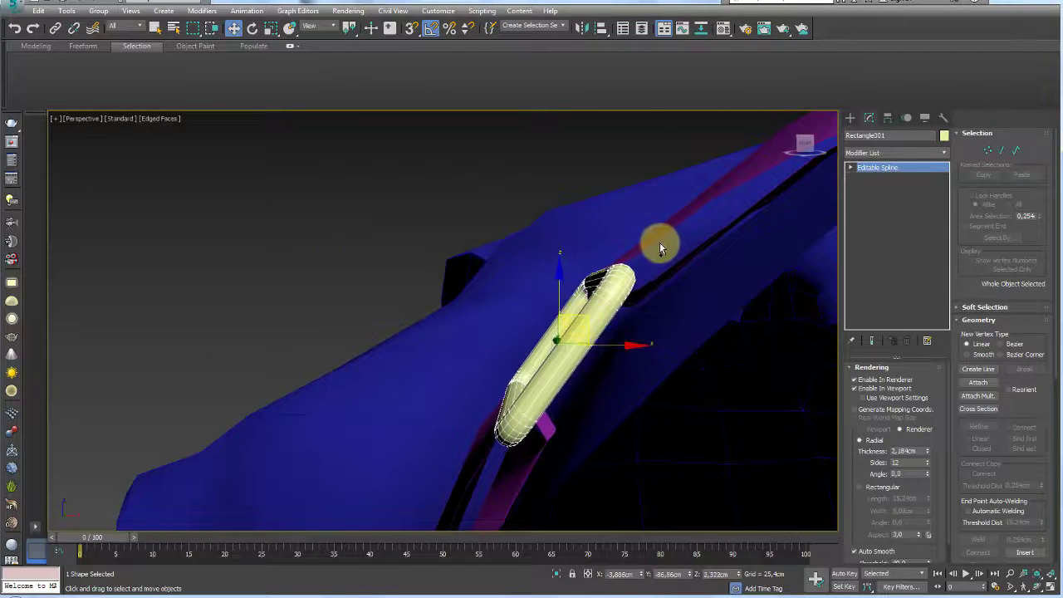
pyautogui.moveTo(654, 240)
pyautogui.keyDown('alt'); pyautogui.mouseDown(button='middle')
pyautogui.moveTo(644, 266)
pyautogui.moveTo(680, 289)
pyautogui.mouseUp(button='middle'); pyautogui.keyUp('alt')
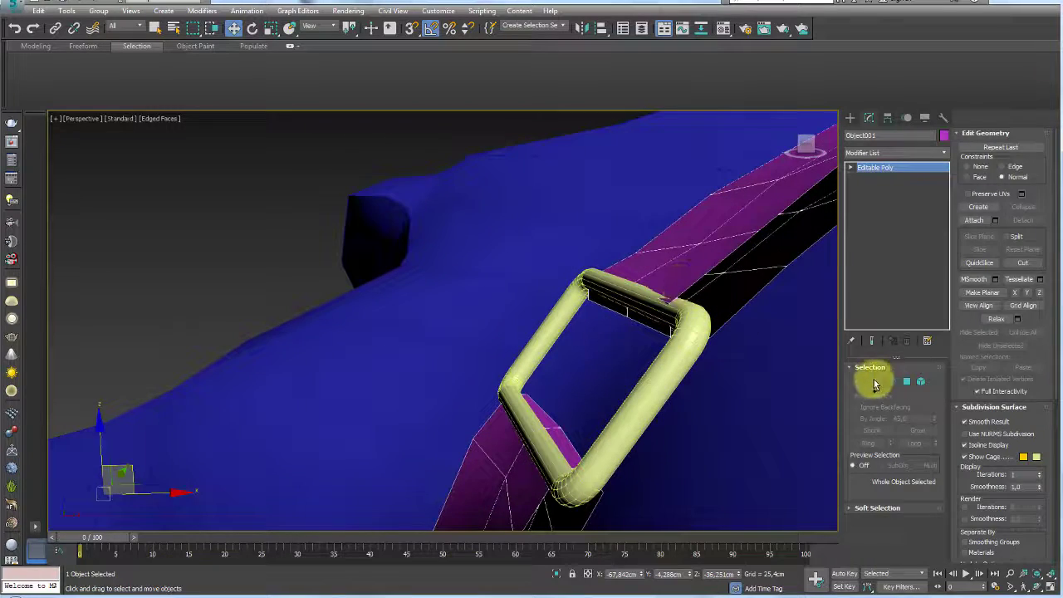
pyautogui.click(864, 381)
pyautogui.moveTo(569, 273)
pyautogui.keyDown('alt'); pyautogui.mouseDown(button='middle')
pyautogui.moveTo(688, 315)
pyautogui.moveTo(728, 351)
pyautogui.moveTo(809, 378)
pyautogui.mouseUp(button='middle'); pyautogui.keyUp('alt')
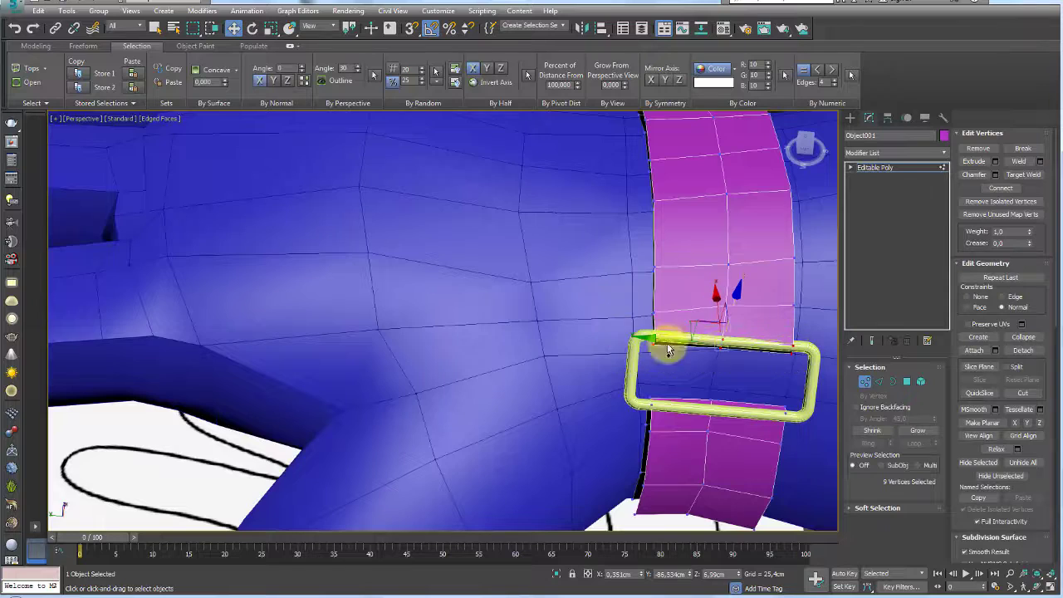
pyautogui.moveTo(669, 346)
pyautogui.keyDown('alt'); pyautogui.mouseDown(button='middle')
pyautogui.moveTo(628, 304)
pyautogui.moveTo(525, 283)
pyautogui.mouseUp(button='middle'); pyautogui.keyUp('alt')
pyautogui.hotkey('shift', 'z')
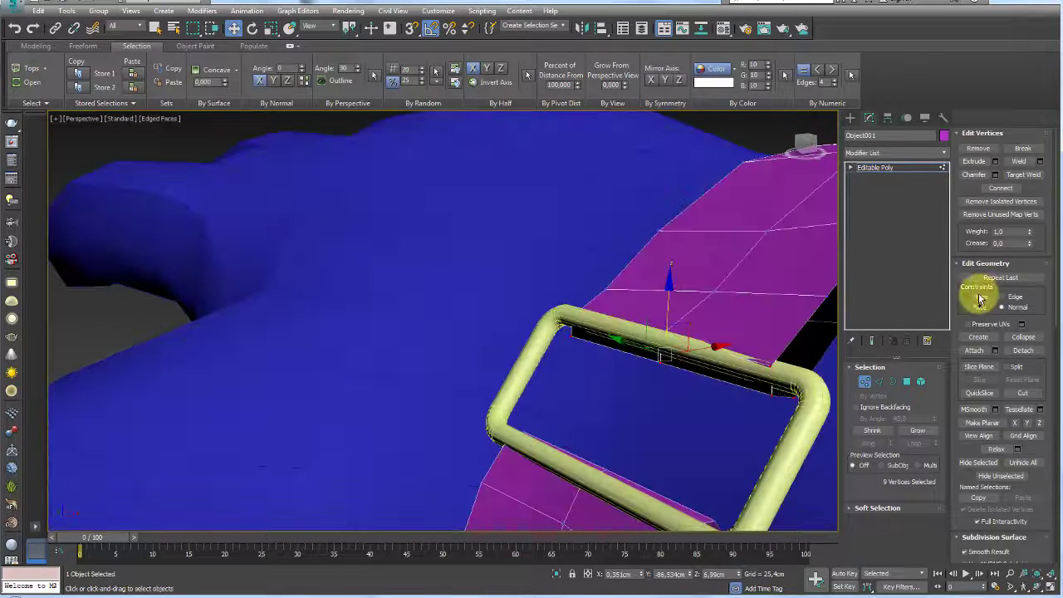
pyautogui.keyDown('alt'); pyautogui.moveTo(739, 361); pyautogui.dragTo(697, 355, button='middle'); pyautogui.keyUp('alt')
pyautogui.moveTo(693, 332); pyautogui.dragTo(689, 329)
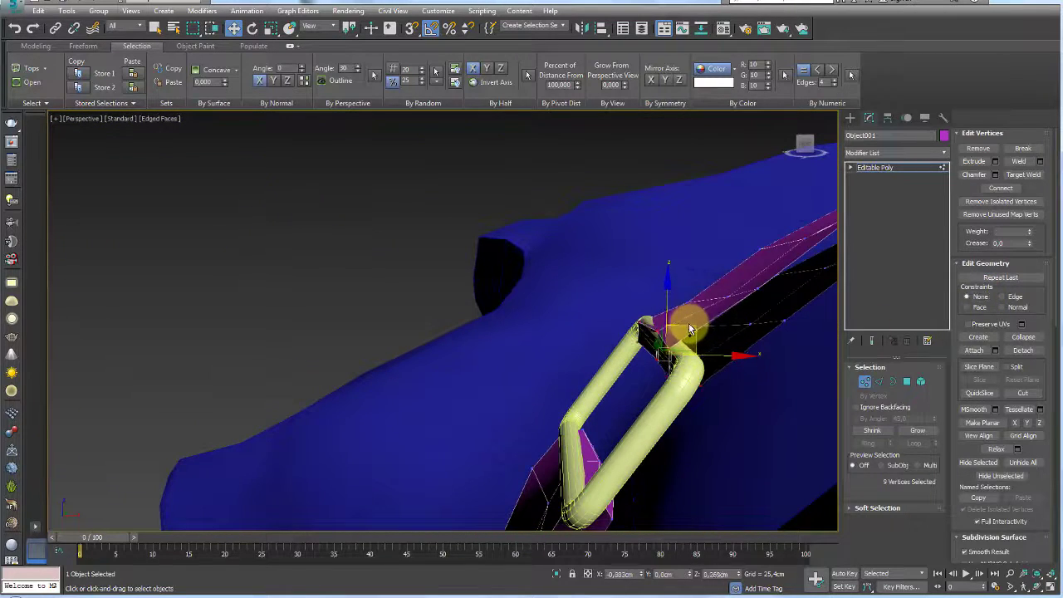
pyautogui.moveTo(690, 329)
pyautogui.keyDown('alt'); pyautogui.mouseDown(button='middle')
pyautogui.moveTo(773, 338)
pyautogui.moveTo(550, 345)
pyautogui.moveTo(678, 407)
pyautogui.moveTo(747, 349)
pyautogui.mouseUp(button='middle'); pyautogui.keyUp('alt')
# Lift the strap end up toward the buckle and switch the strap to Edge level.
pyautogui.click(875, 167)
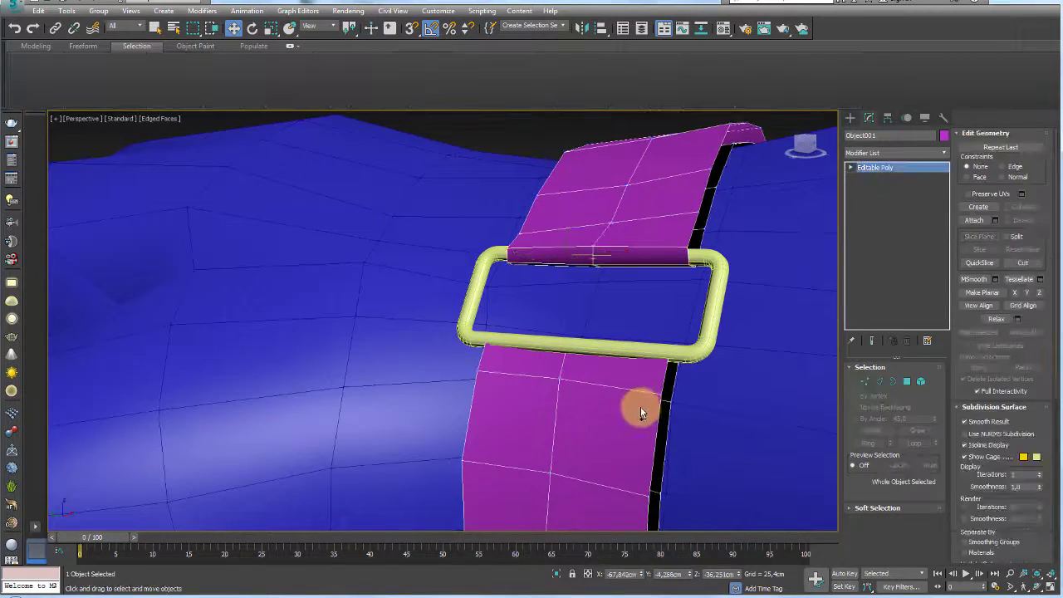
pyautogui.click(865, 381)
pyautogui.keyDown('alt'); pyautogui.moveTo(648, 357); pyautogui.dragTo(476, 322, button='middle'); pyautogui.keyUp('alt')
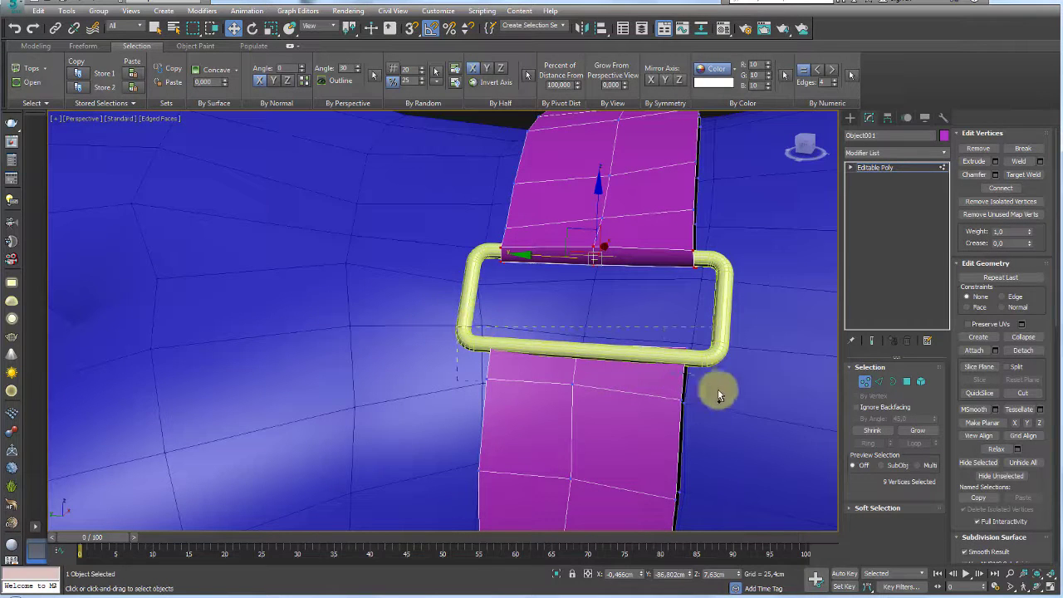
pyautogui.moveTo(737, 371)
pyautogui.keyDown('alt'); pyautogui.mouseDown(button='middle')
pyautogui.moveTo(660, 356)
pyautogui.moveTo(622, 362)
pyautogui.moveTo(610, 324)
pyautogui.mouseUp(button='middle'); pyautogui.keyUp('alt')
pyautogui.moveTo(606, 318); pyautogui.dragTo(604, 316)
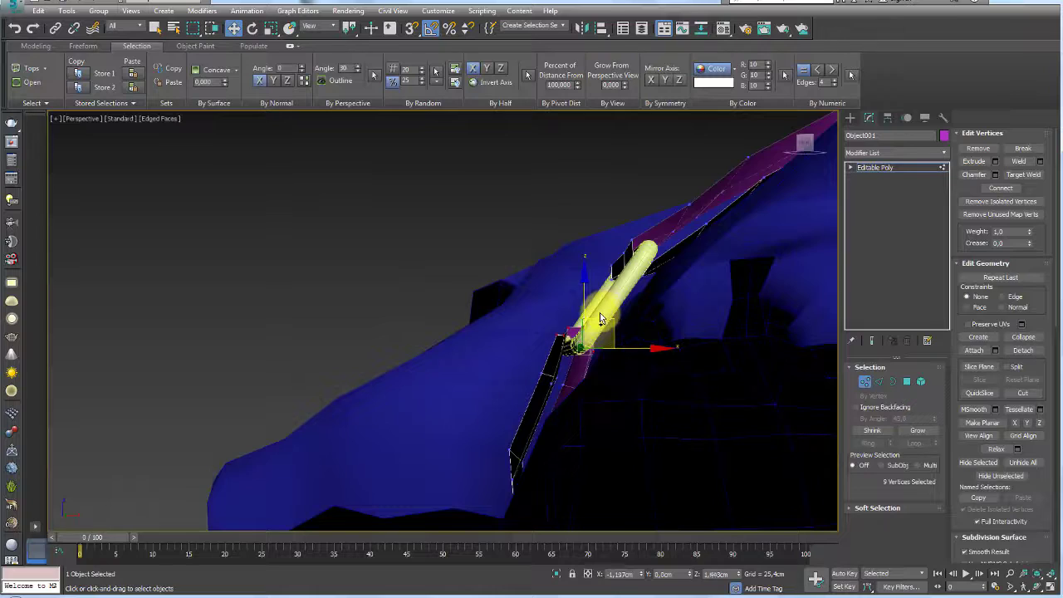
pyautogui.moveTo(599, 312)
pyautogui.keyDown('alt'); pyautogui.mouseDown(button='middle')
pyautogui.moveTo(618, 356)
pyautogui.moveTo(917, 180)
pyautogui.mouseUp(button='middle'); pyautogui.keyUp('alt')
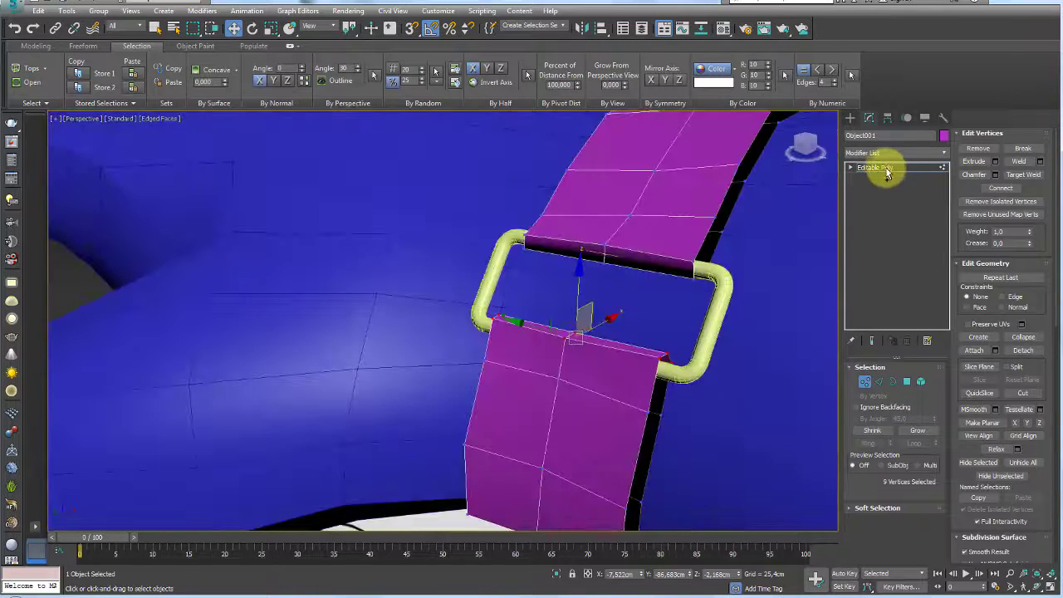
pyautogui.click(887, 169)
pyautogui.moveTo(636, 340)
pyautogui.keyDown('alt'); pyautogui.mouseDown(button='middle')
pyautogui.moveTo(569, 360)
pyautogui.moveTo(602, 351)
pyautogui.moveTo(562, 401)
pyautogui.mouseUp(button='middle'); pyautogui.keyUp('alt')
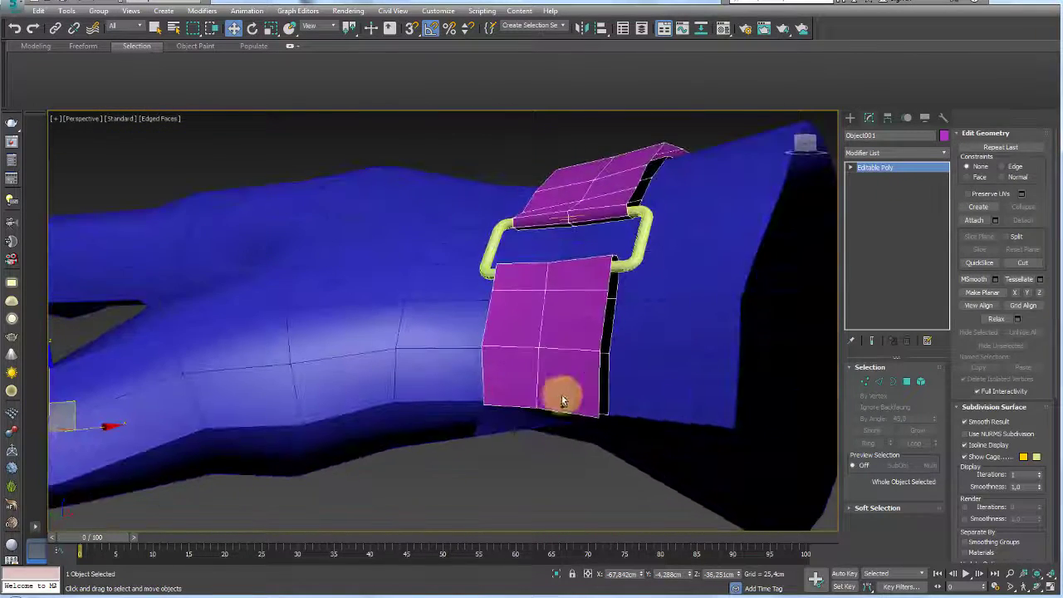
pyautogui.click(882, 382)
pyautogui.keyDown('alt'); pyautogui.moveTo(684, 406); pyautogui.dragTo(465, 339, button='middle'); pyautogui.keyUp('alt')
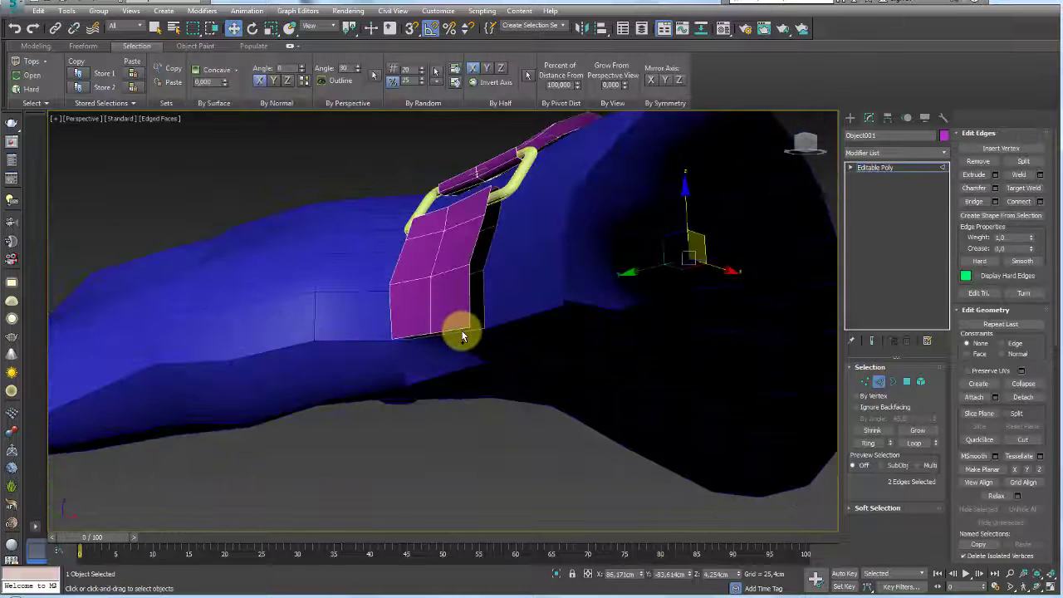
# Select the strap-end edge loop, rotate it and pull it outward along X.
pyautogui.click(462, 336)
pyautogui.scroll(4, 493, 355)
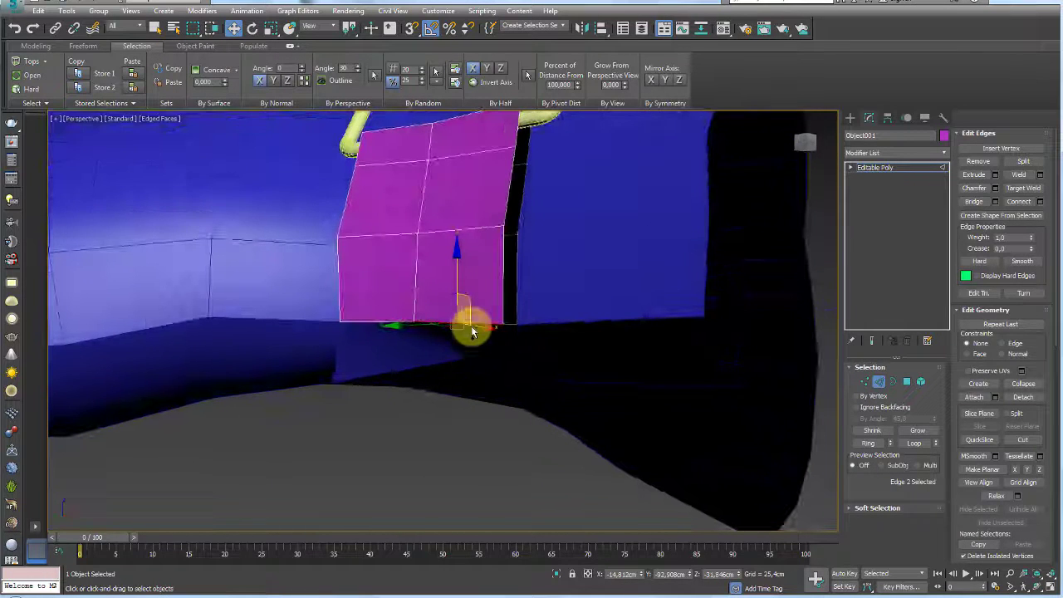
pyautogui.doubleClick(378, 311)
pyautogui.keyDown('alt'); pyautogui.moveTo(378, 311); pyautogui.dragTo(407, 317, button='middle'); pyautogui.keyUp('alt')
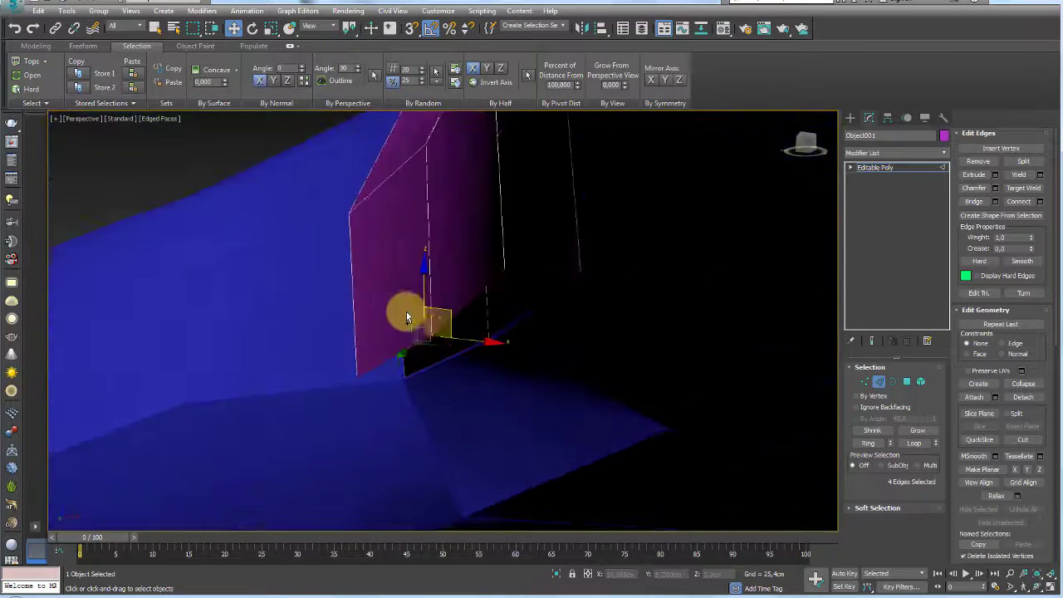
pyautogui.press('e')
pyautogui.moveTo(424, 390); pyautogui.dragTo(445, 404)
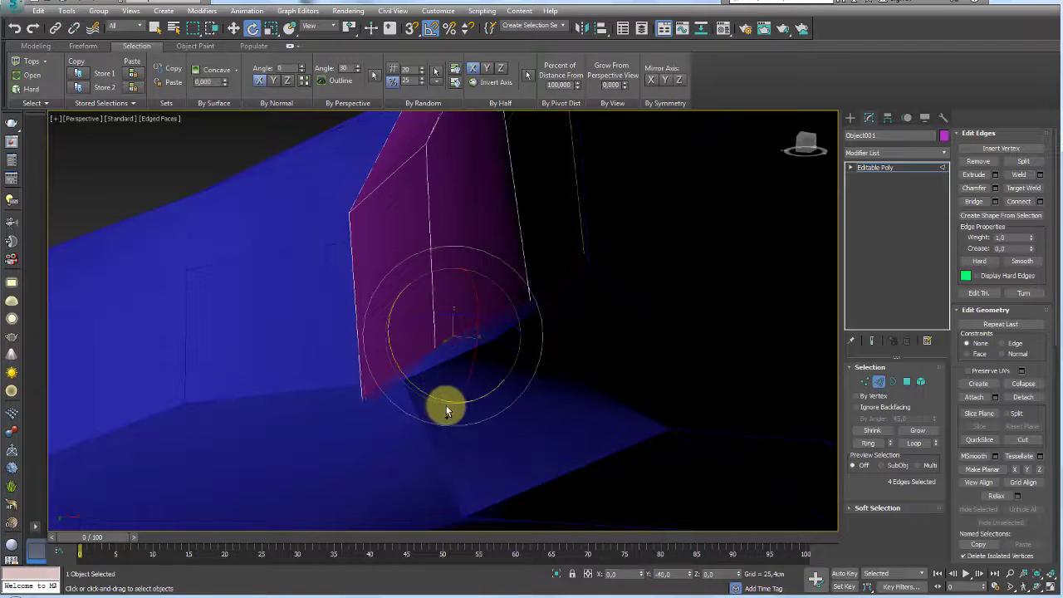
pyautogui.press('w')
pyautogui.moveTo(485, 334)
pyautogui.keyDown('alt'); pyautogui.mouseDown(button='middle')
pyautogui.moveTo(469, 344)
pyautogui.moveTo(457, 295)
pyautogui.moveTo(465, 307)
pyautogui.mouseUp(button='middle'); pyautogui.keyUp('alt')
pyautogui.moveTo(461, 302); pyautogui.dragTo(515, 317)
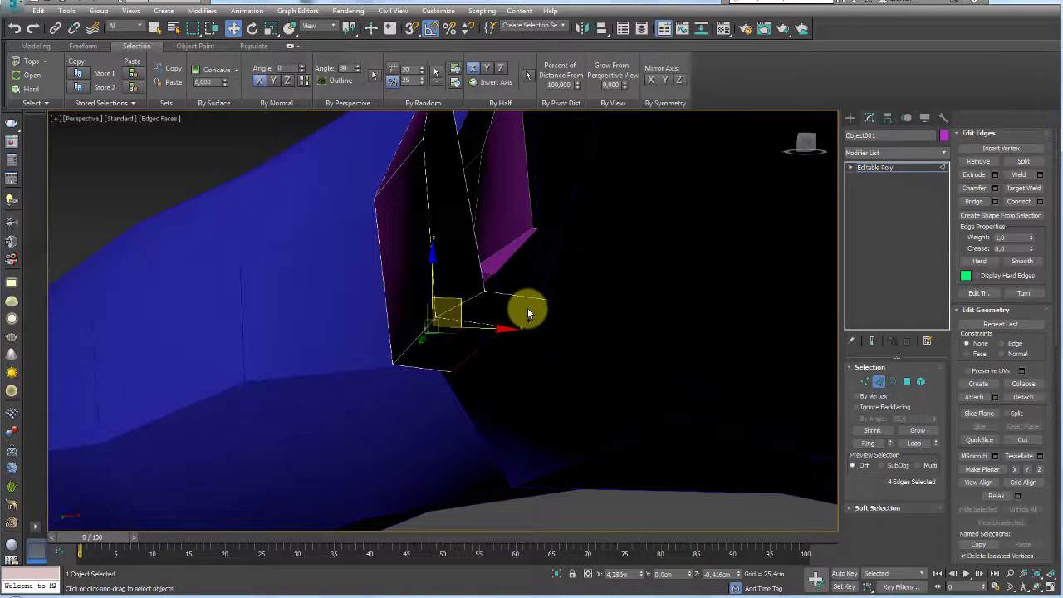
pyautogui.moveTo(465, 301); pyautogui.dragTo(453, 311)
pyautogui.keyDown('alt'); pyautogui.moveTo(452, 311); pyautogui.dragTo(457, 311, button='middle'); pyautogui.keyUp('alt')
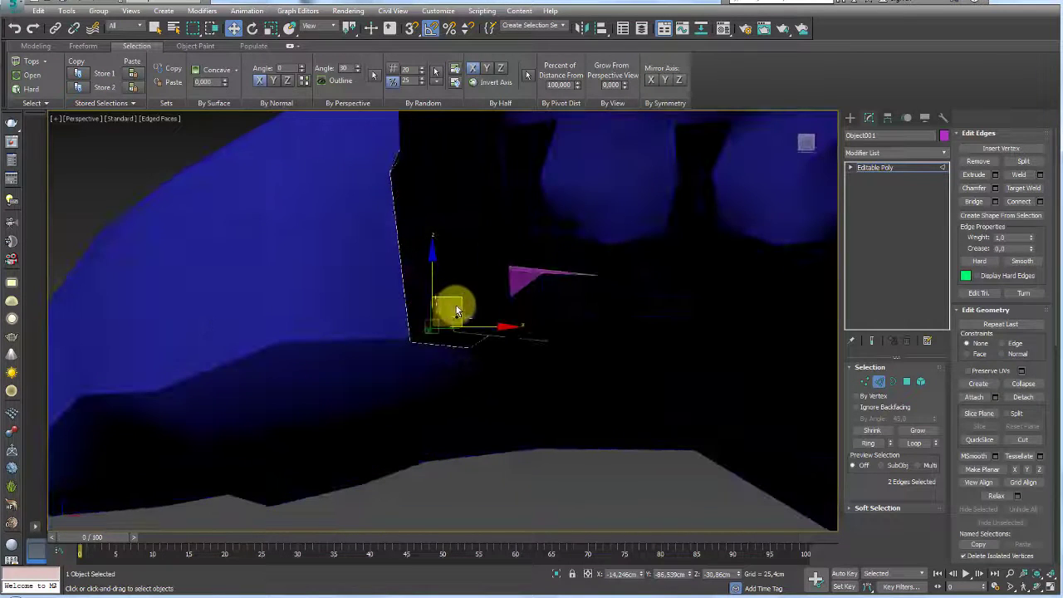
pyautogui.moveTo(453, 272)
pyautogui.keyDown('alt'); pyautogui.mouseDown(button='middle')
pyautogui.moveTo(521, 291)
pyautogui.moveTo(500, 328)
pyautogui.moveTo(512, 330)
pyautogui.mouseUp(button='middle'); pyautogui.keyUp('alt')
# Raise the strap's lower front edge slightly and lift its three lower-corner vertices.
pyautogui.click(370, 332)
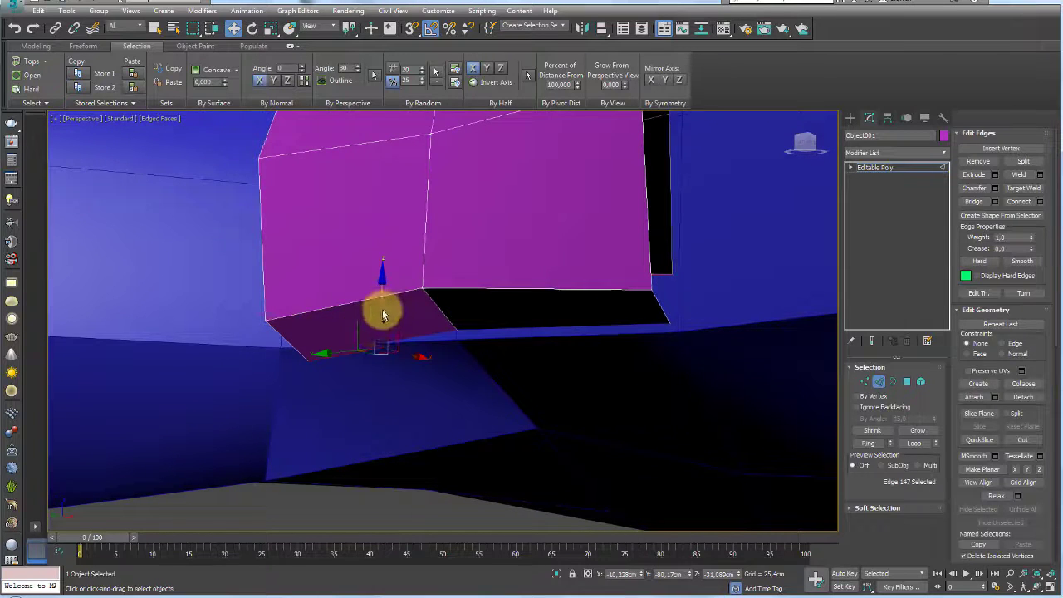
pyautogui.moveTo(383, 316); pyautogui.dragTo(379, 307)
pyautogui.click(863, 382)
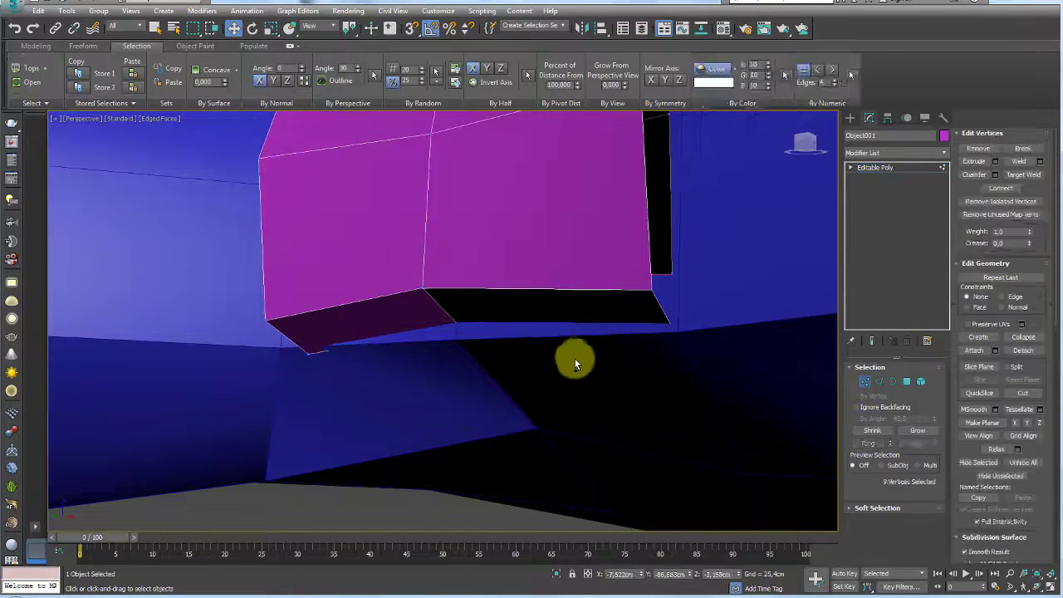
pyautogui.keyDown('alt'); pyautogui.moveTo(574, 359); pyautogui.dragTo(479, 380, button='middle'); pyautogui.keyUp('alt')
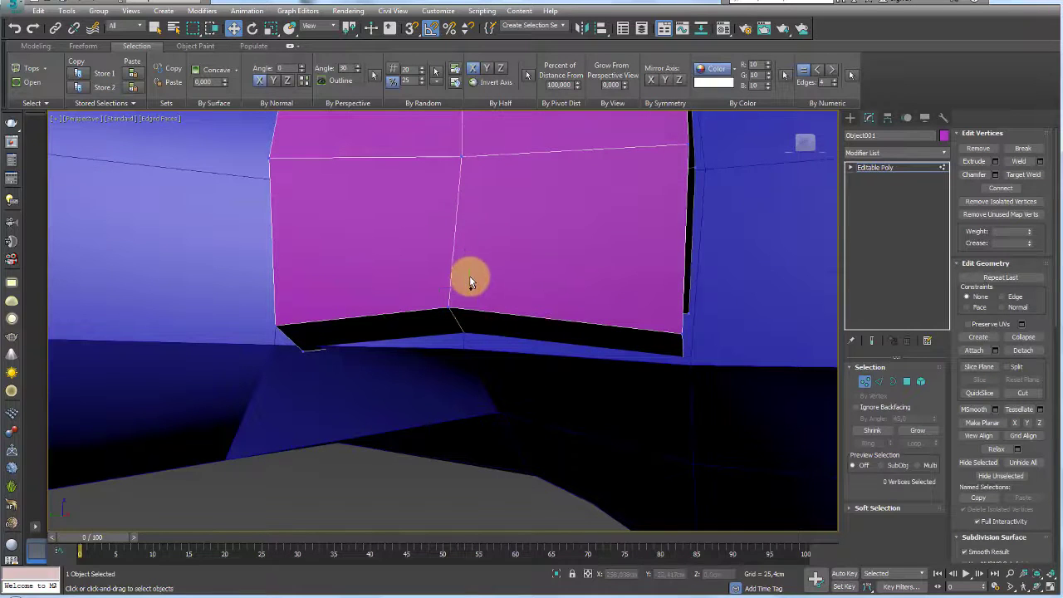
pyautogui.moveTo(488, 373); pyautogui.dragTo(460, 266)
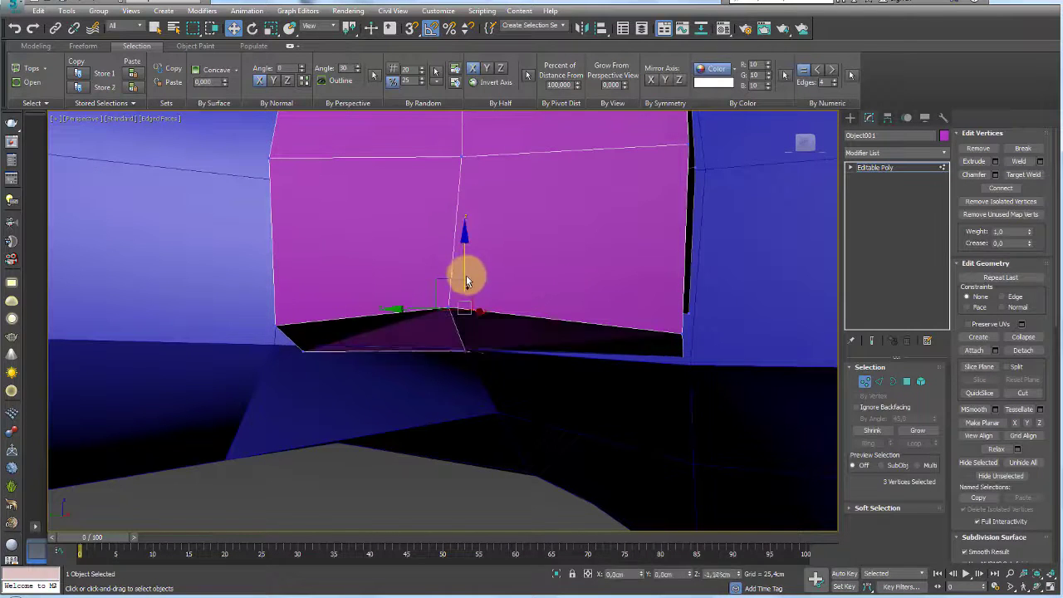
pyautogui.keyDown('alt'); pyautogui.moveTo(386, 351); pyautogui.dragTo(493, 413, button='middle'); pyautogui.keyUp('alt')
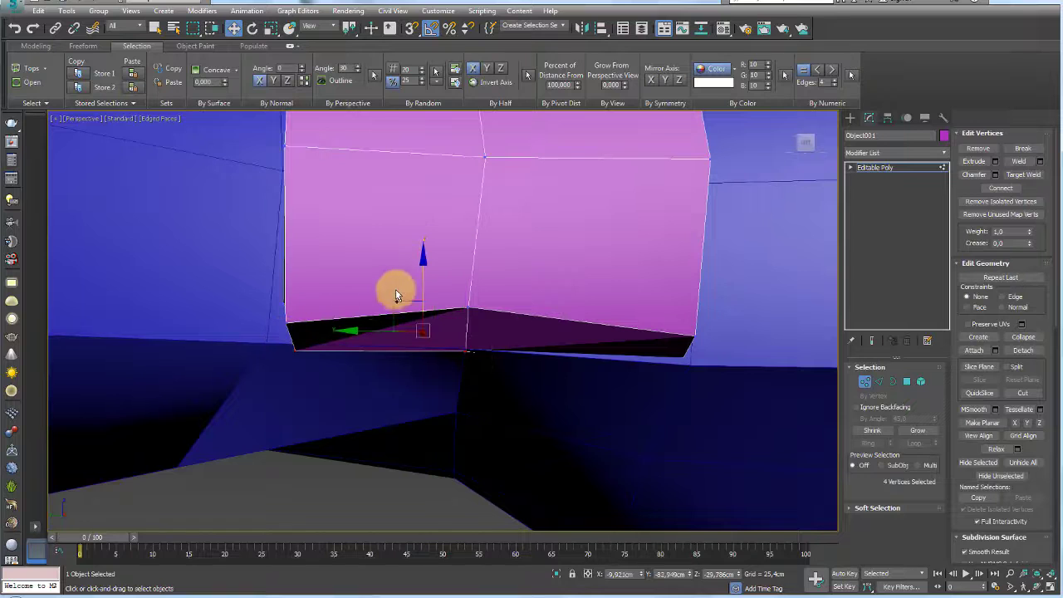
pyautogui.moveTo(424, 286); pyautogui.dragTo(422, 283)
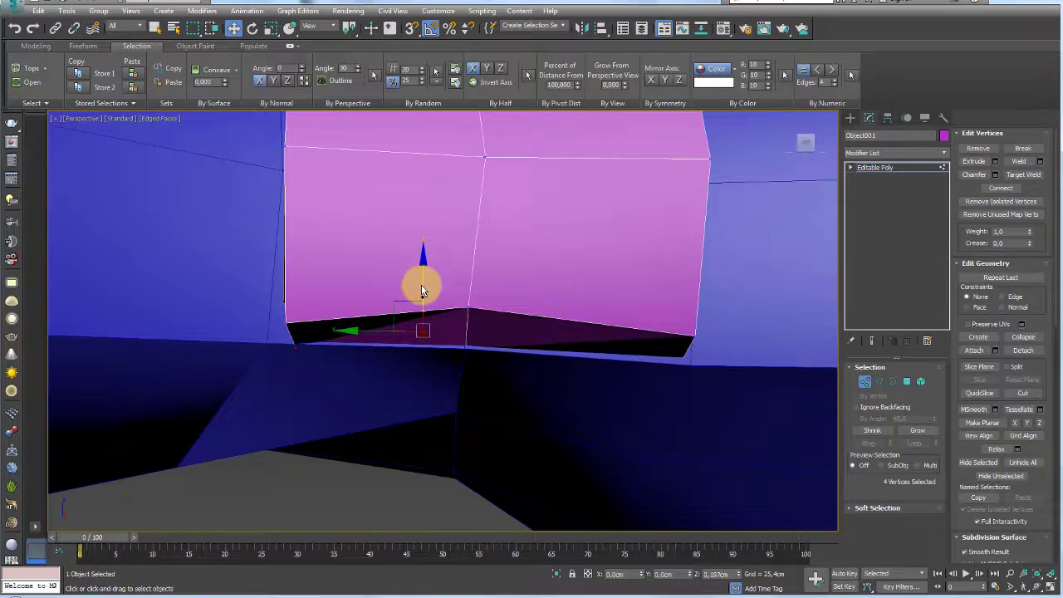
pyautogui.click(467, 315)
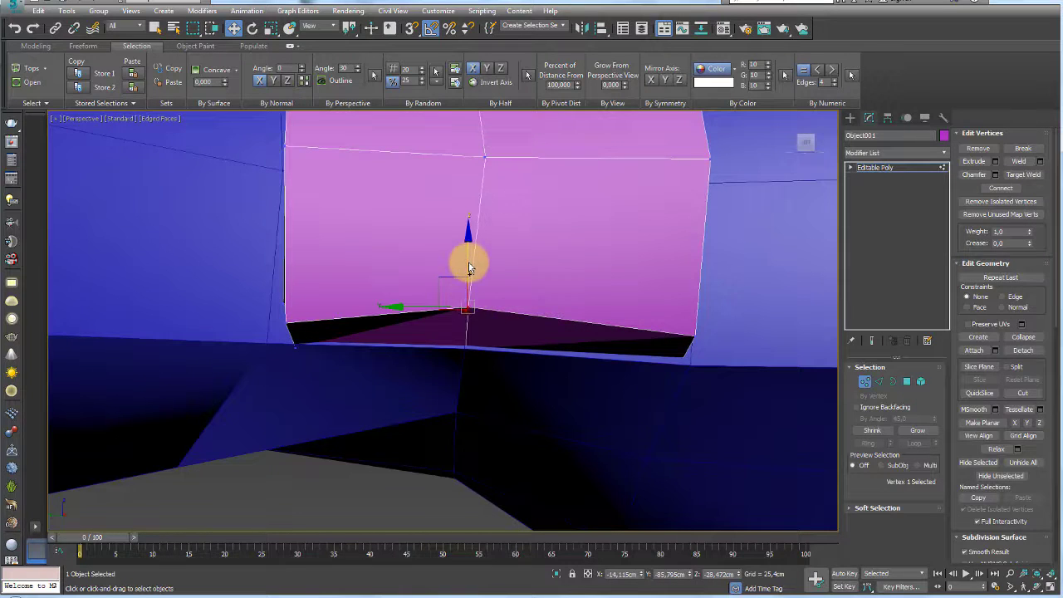
pyautogui.click(281, 322)
pyautogui.moveTo(285, 260)
pyautogui.keyDown('alt'); pyautogui.mouseDown(button='middle')
pyautogui.moveTo(569, 254)
pyautogui.moveTo(530, 297)
pyautogui.moveTo(562, 277)
pyautogui.moveTo(655, 351)
pyautogui.moveTo(465, 302)
pyautogui.moveTo(509, 315)
pyautogui.moveTo(481, 353)
pyautogui.moveTo(548, 278)
pyautogui.mouseUp(button='middle'); pyautogui.keyUp('alt')
pyautogui.moveTo(516, 316)
pyautogui.keyDown('alt'); pyautogui.mouseDown(button='middle')
pyautogui.moveTo(491, 325)
pyautogui.moveTo(480, 308)
pyautogui.mouseUp(button='middle'); pyautogui.keyUp('alt')
pyautogui.click(892, 381)
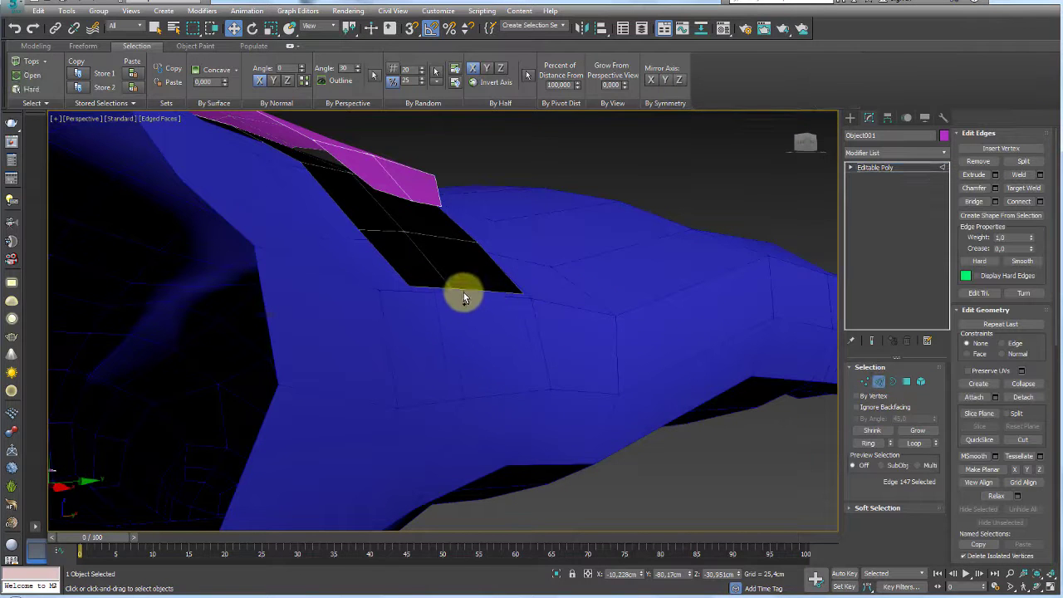
# Settle the selected strap-end edges flat against the glove and exit edge editing.
pyautogui.click(464, 291)
pyautogui.scroll(3, 440, 292)
pyautogui.keyDown('ctrl'); pyautogui.click(482, 293); pyautogui.keyUp('ctrl')
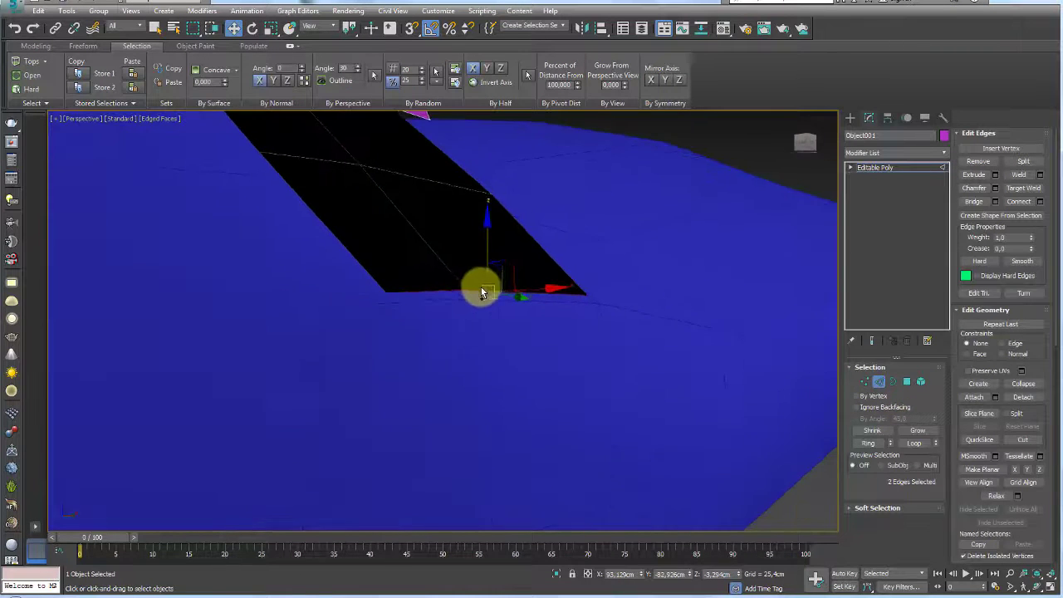
pyautogui.moveTo(519, 280)
pyautogui.keyDown('alt'); pyautogui.mouseDown(button='middle')
pyautogui.moveTo(507, 261)
pyautogui.moveTo(503, 275)
pyautogui.mouseUp(button='middle'); pyautogui.keyUp('alt')
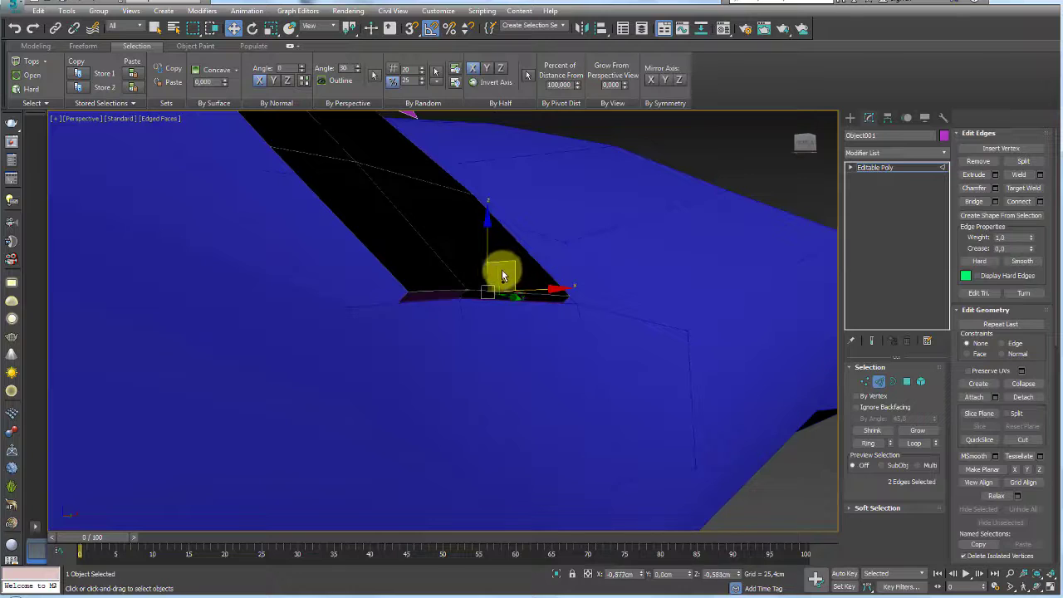
pyautogui.moveTo(498, 279)
pyautogui.mouseDown()
pyautogui.moveTo(488, 289)
pyautogui.moveTo(502, 234)
pyautogui.moveTo(528, 266)
pyautogui.mouseUp()
pyautogui.click(511, 297)
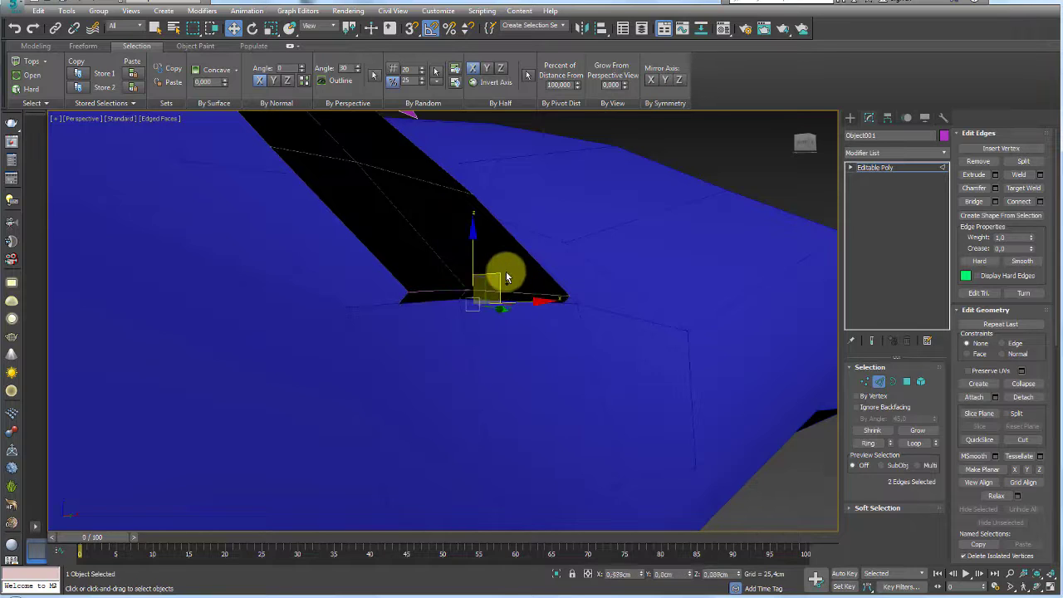
pyautogui.moveTo(502, 272)
pyautogui.mouseDown()
pyautogui.moveTo(447, 298)
pyautogui.moveTo(501, 270)
pyautogui.mouseUp()
pyautogui.keyDown('ctrl'); pyautogui.click(508, 243); pyautogui.keyUp('ctrl')
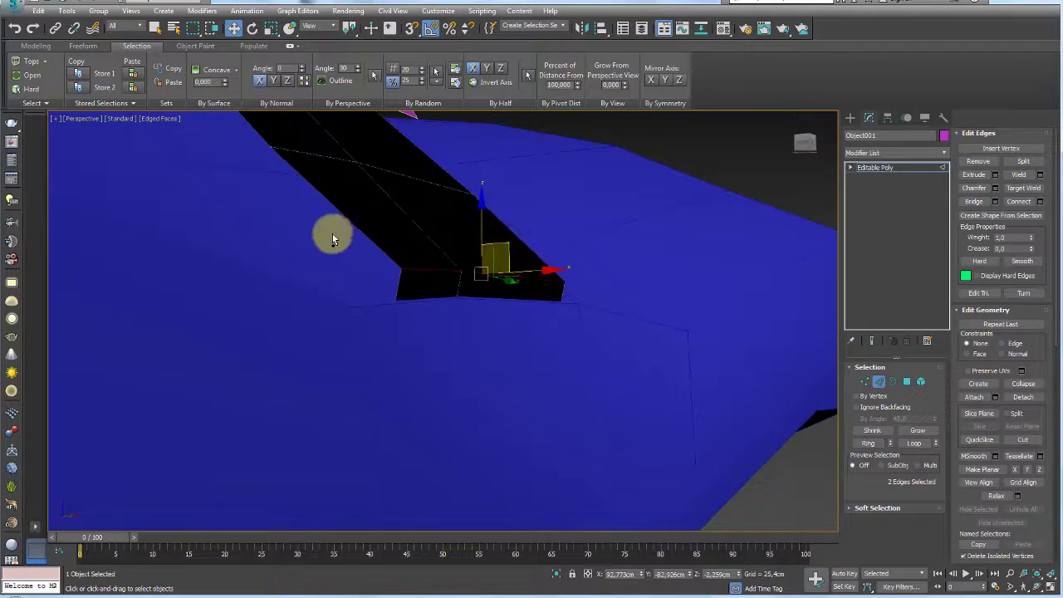
pyautogui.keyDown('alt'); pyautogui.moveTo(553, 240); pyautogui.dragTo(560, 282, button='middle'); pyautogui.keyUp('alt')
pyautogui.click(901, 168)
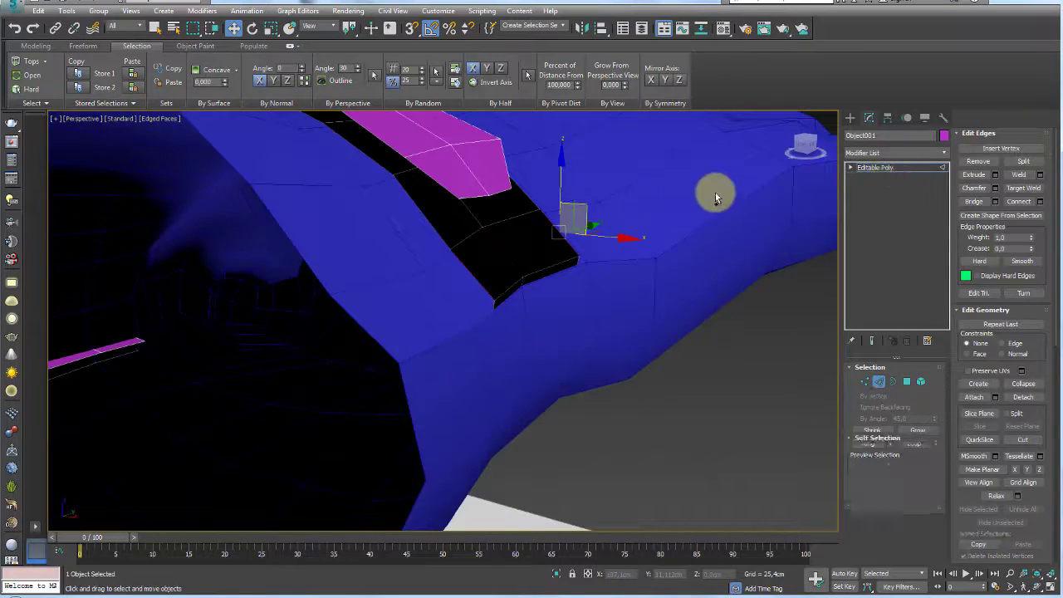
pyautogui.moveTo(712, 190)
pyautogui.keyDown('alt'); pyautogui.mouseDown(button='middle')
pyautogui.moveTo(712, 316)
pyautogui.moveTo(616, 385)
pyautogui.moveTo(524, 379)
pyautogui.moveTo(562, 368)
pyautogui.moveTo(601, 367)
pyautogui.moveTo(539, 389)
pyautogui.moveTo(609, 335)
pyautogui.moveTo(569, 297)
pyautogui.moveTo(581, 287)
pyautogui.mouseUp(button='middle'); pyautogui.keyUp('alt')
# Add a Shell modifier to the strap with Select Edges off and Outer Amount 1.016cm.
pyautogui.click(945, 155)
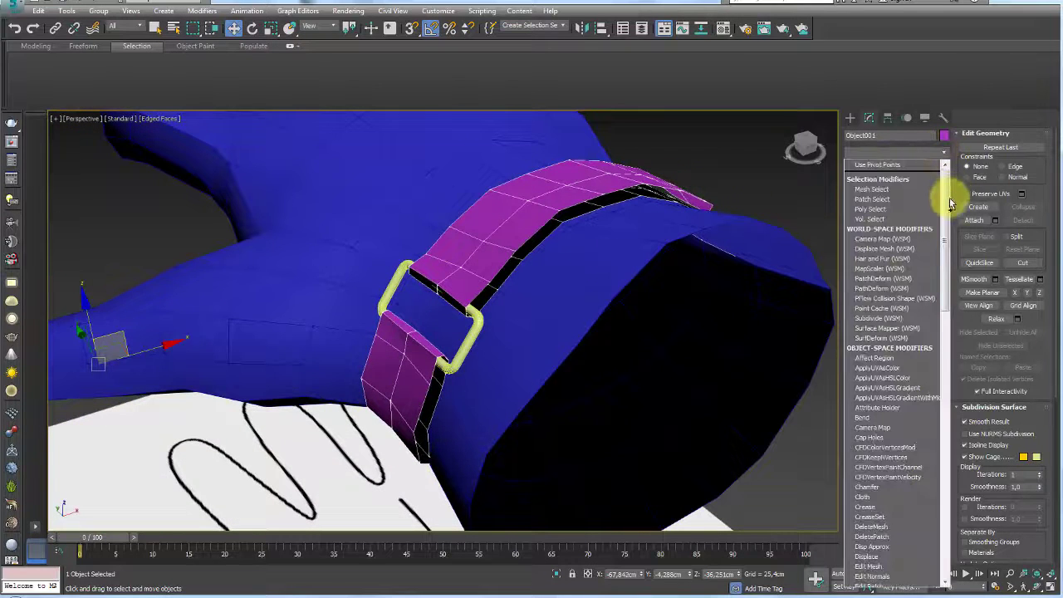
pyautogui.moveTo(946, 220); pyautogui.dragTo(943, 515)
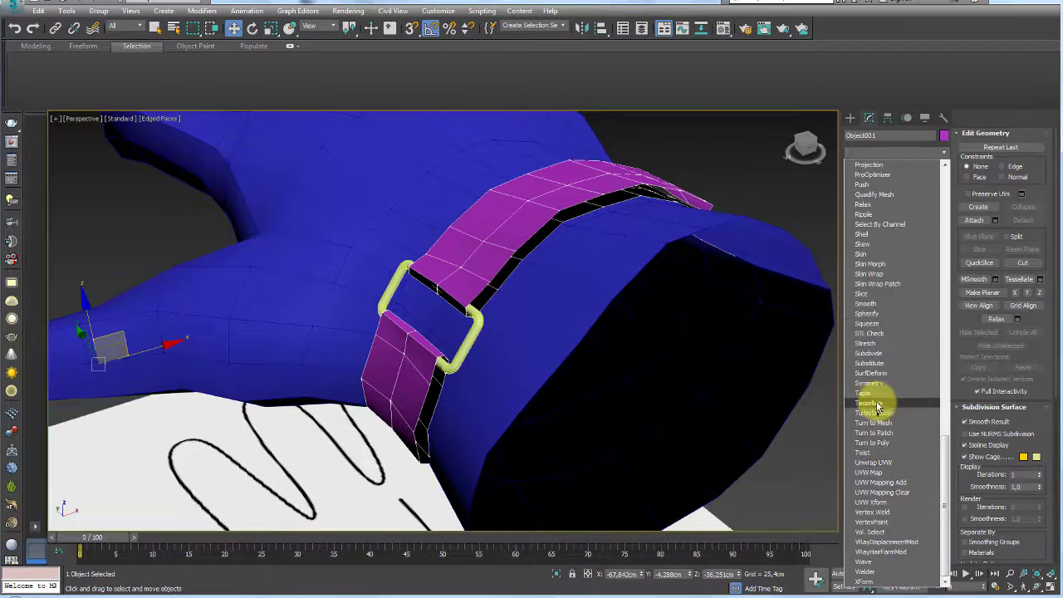
pyautogui.click(864, 234)
pyautogui.keyDown('alt'); pyautogui.moveTo(567, 241); pyautogui.dragTo(578, 247, button='middle'); pyautogui.keyUp('alt')
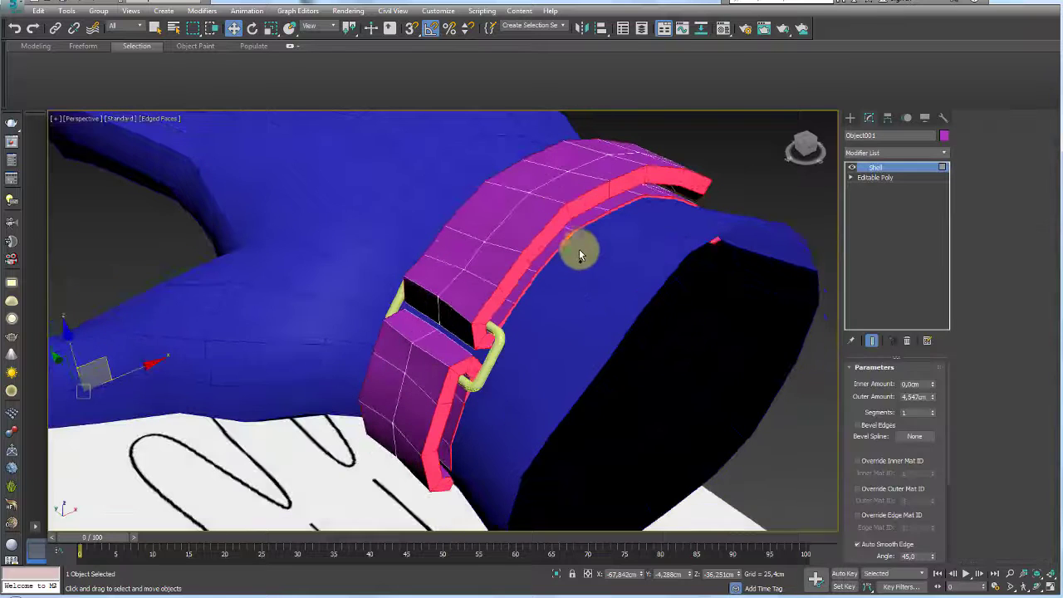
pyautogui.moveTo(859, 463); pyautogui.dragTo(854, 332)
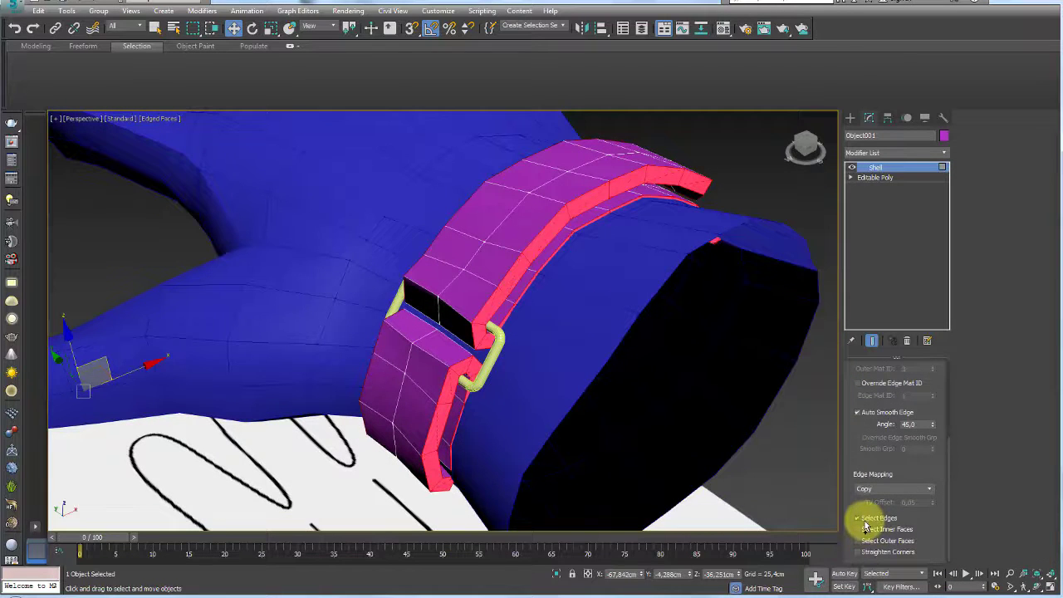
pyautogui.click(856, 517)
pyautogui.keyDown('alt'); pyautogui.moveTo(645, 368); pyautogui.dragTo(786, 348, button='middle'); pyautogui.keyUp('alt')
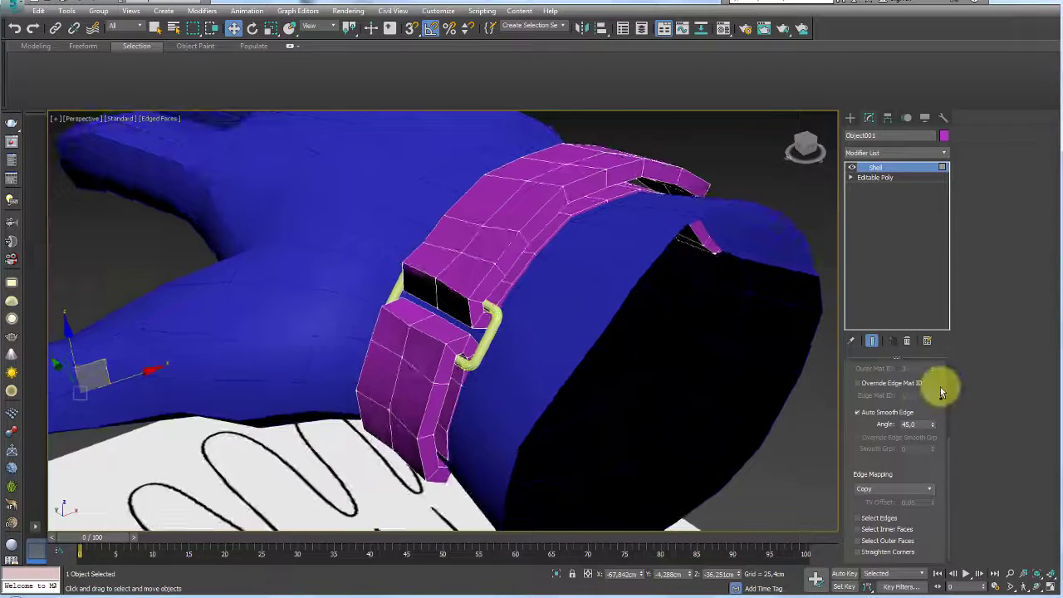
pyautogui.moveTo(941, 392); pyautogui.dragTo(944, 443)
pyautogui.moveTo(931, 396); pyautogui.dragTo(934, 485)
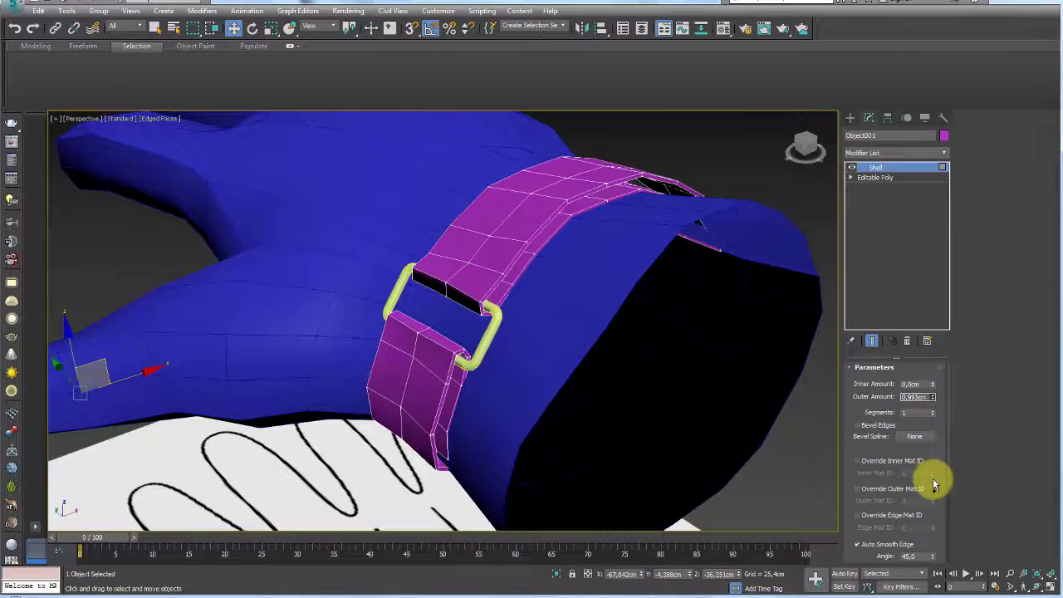
pyautogui.moveTo(693, 264)
pyautogui.keyDown('alt'); pyautogui.mouseDown(button='middle')
pyautogui.moveTo(645, 228)
pyautogui.moveTo(671, 232)
pyautogui.moveTo(702, 219)
pyautogui.moveTo(682, 241)
pyautogui.moveTo(705, 278)
pyautogui.moveTo(615, 282)
pyautogui.moveTo(640, 284)
pyautogui.moveTo(819, 213)
pyautogui.mouseUp(button='middle'); pyautogui.keyUp('alt')
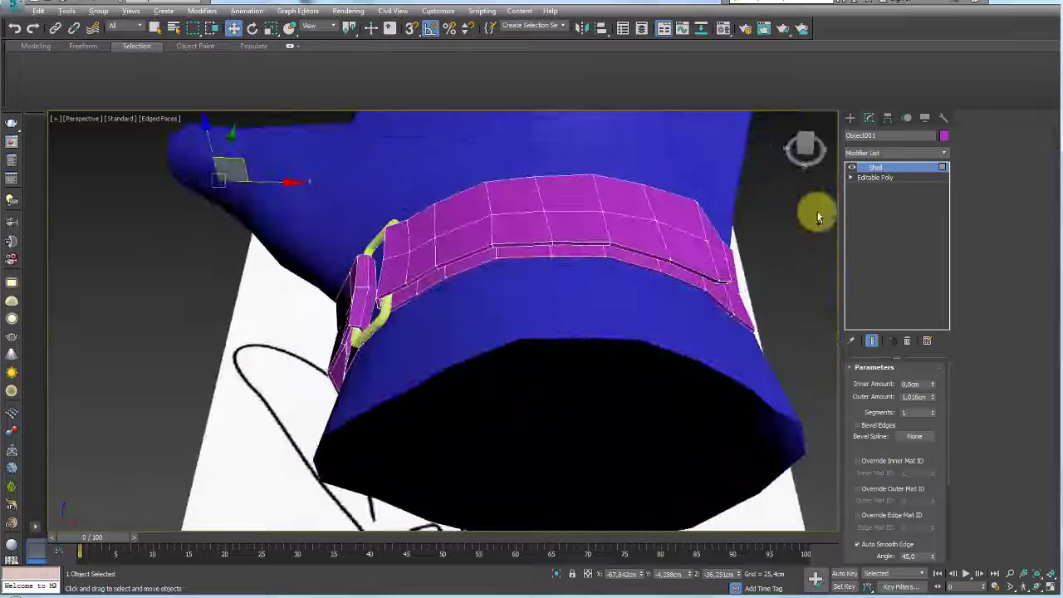
# In Polygon mode, select the whole strap and push it outward along its normals.
pyautogui.click(870, 177)
pyautogui.click(905, 381)
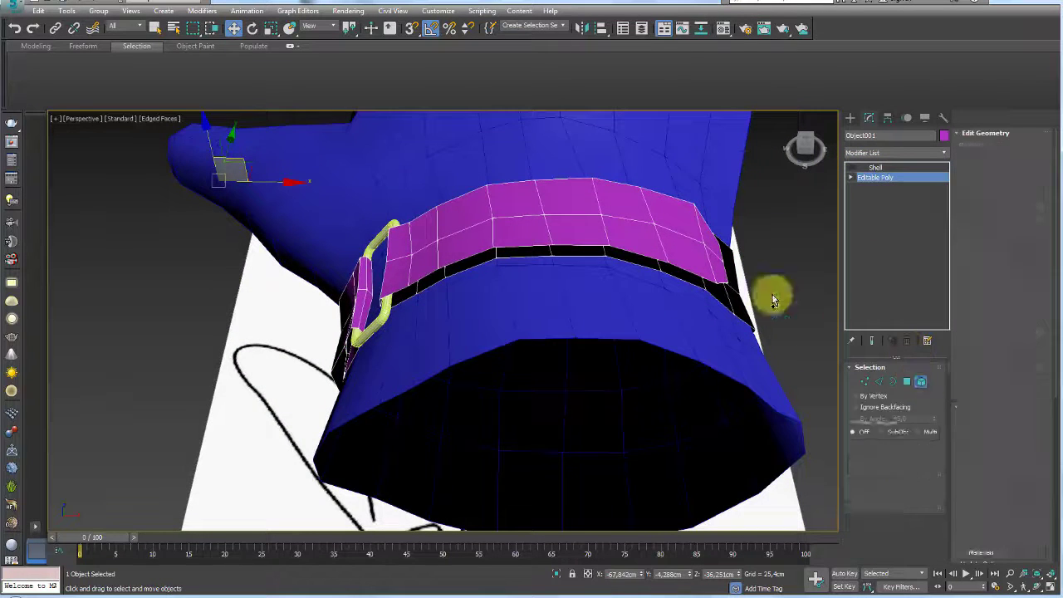
pyautogui.hotkey('ctrl', 'a')
pyautogui.keyDown('alt'); pyautogui.moveTo(558, 291); pyautogui.dragTo(631, 324, button='middle'); pyautogui.keyUp('alt')
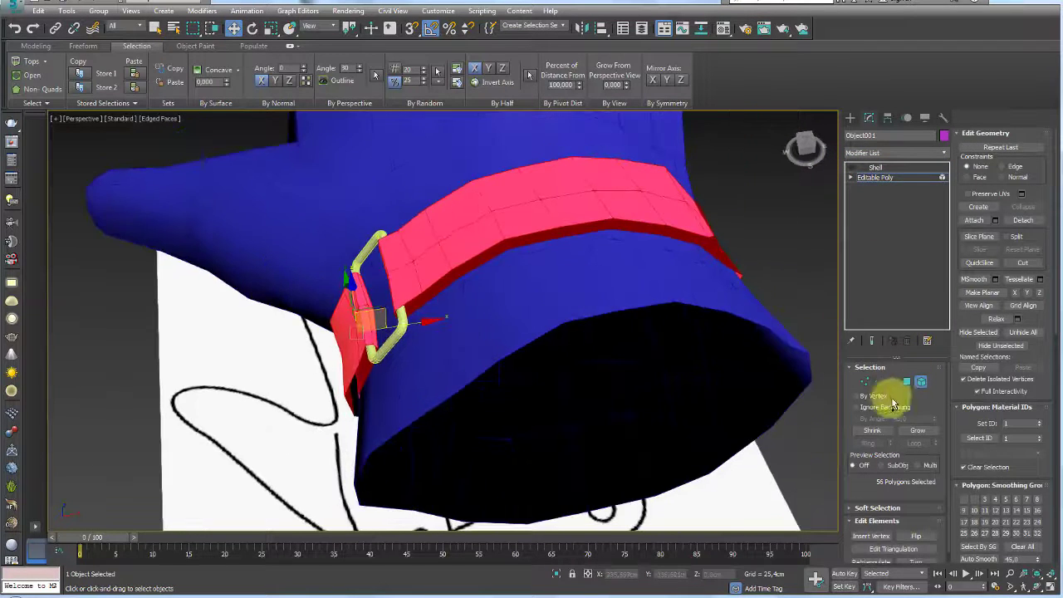
pyautogui.click(920, 386)
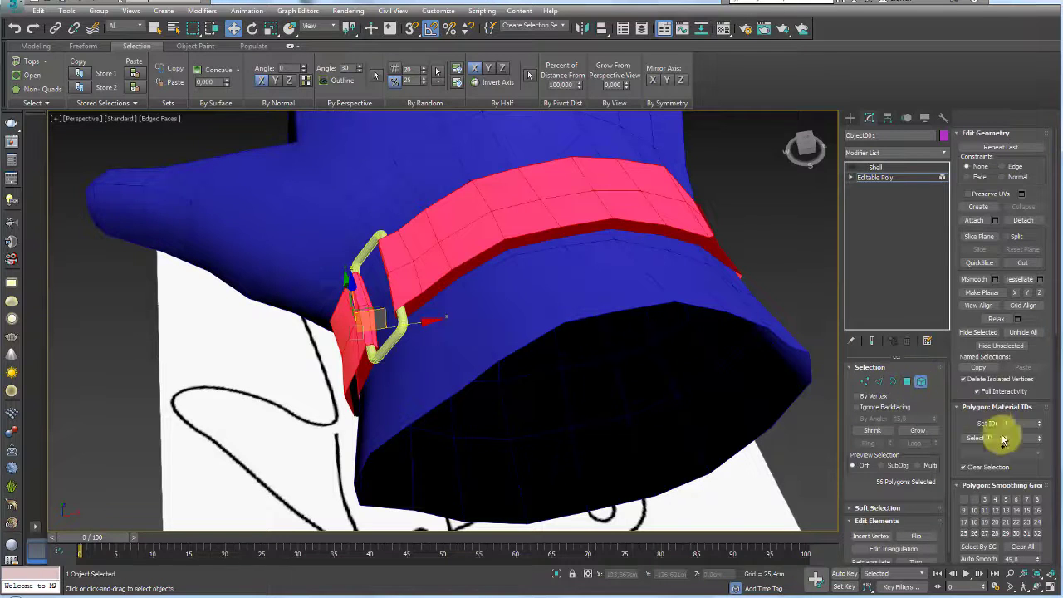
pyautogui.click(1005, 175)
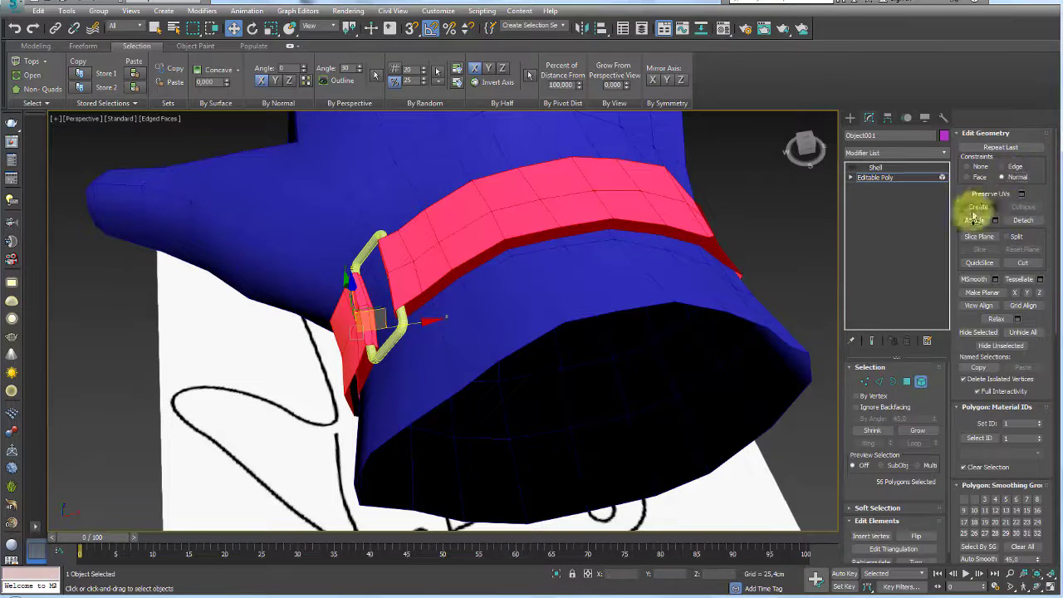
pyautogui.keyDown('alt'); pyautogui.moveTo(414, 280); pyautogui.dragTo(336, 307, button='middle'); pyautogui.keyUp('alt')
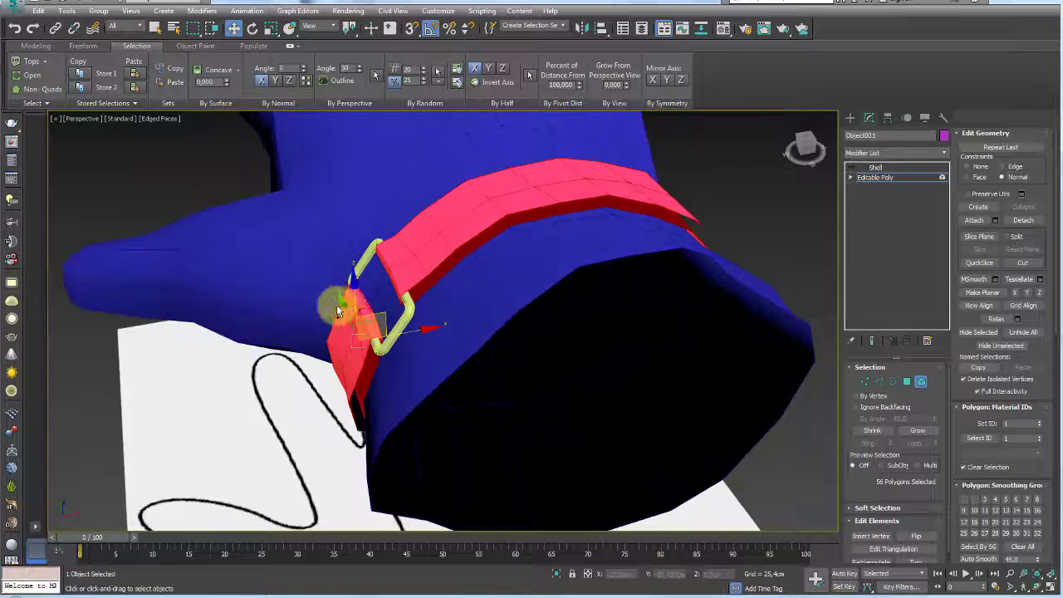
pyautogui.moveTo(353, 292); pyautogui.dragTo(355, 289)
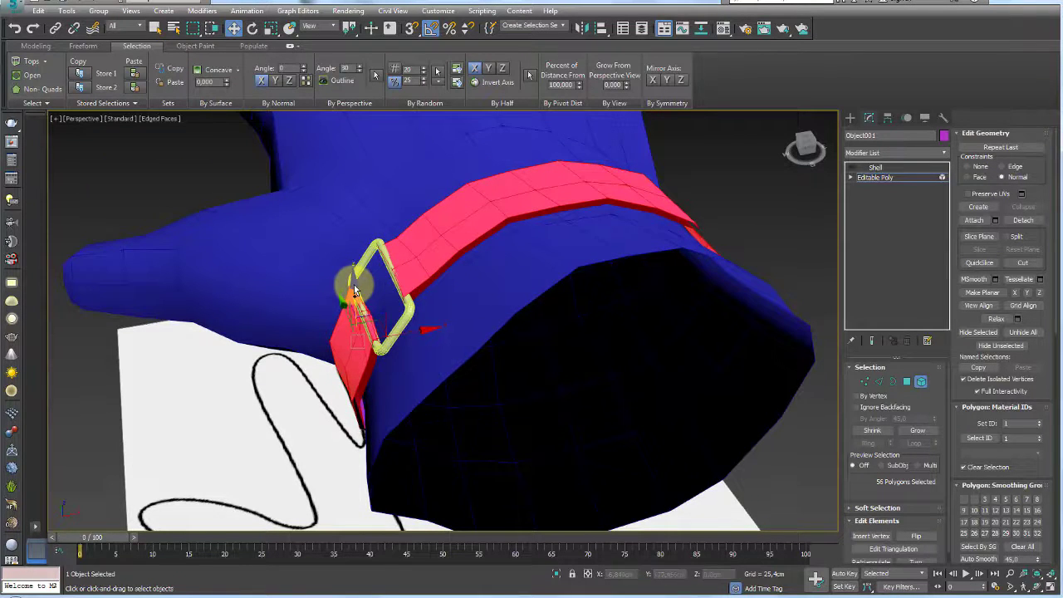
pyautogui.moveTo(352, 291)
pyautogui.keyDown('alt'); pyautogui.mouseDown(button='middle')
pyautogui.moveTo(417, 268)
pyautogui.moveTo(421, 303)
pyautogui.moveTo(396, 330)
pyautogui.moveTo(491, 286)
pyautogui.mouseUp(button='middle'); pyautogui.keyUp('alt')
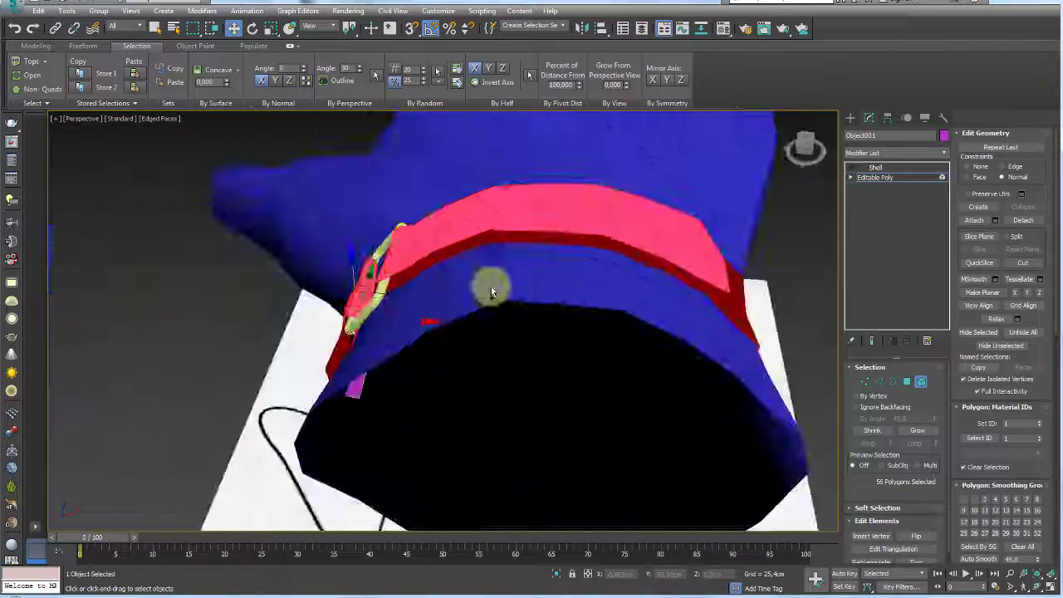
# Deselect polygons along the strap band to narrow the selection.
pyautogui.click(907, 382)
pyautogui.keyDown('alt'); pyautogui.click(719, 273); pyautogui.keyUp('alt')
pyautogui.keyDown('alt'); pyautogui.click(719, 249); pyautogui.keyUp('alt')
pyautogui.keyDown('alt'); pyautogui.click(683, 230); pyautogui.keyUp('alt')
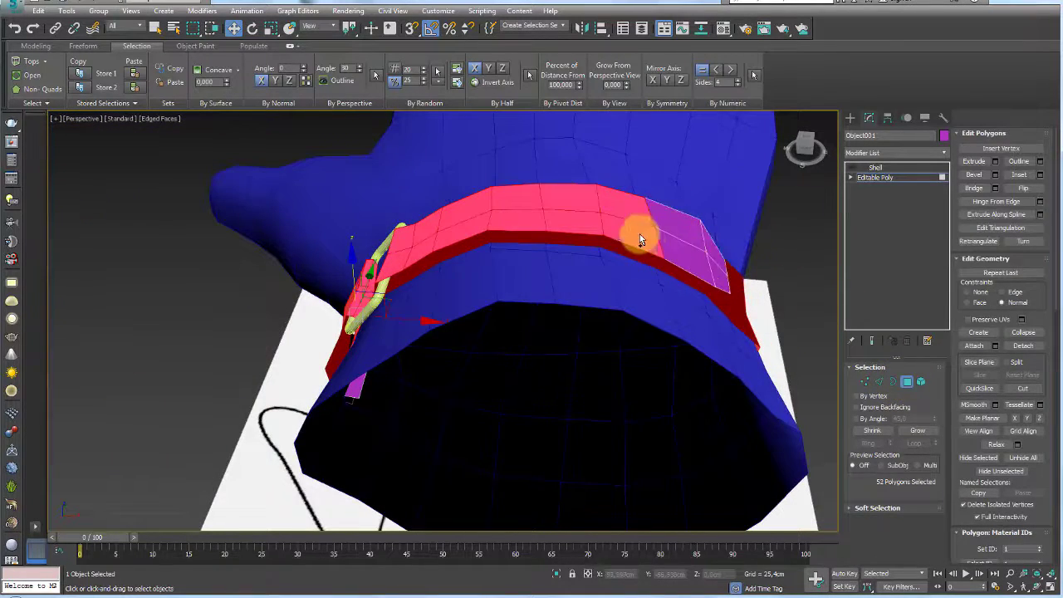
pyautogui.keyDown('alt'); pyautogui.click(472, 220); pyautogui.keyUp('alt')
pyautogui.keyDown('alt'); pyautogui.click(401, 242); pyautogui.keyUp('alt')
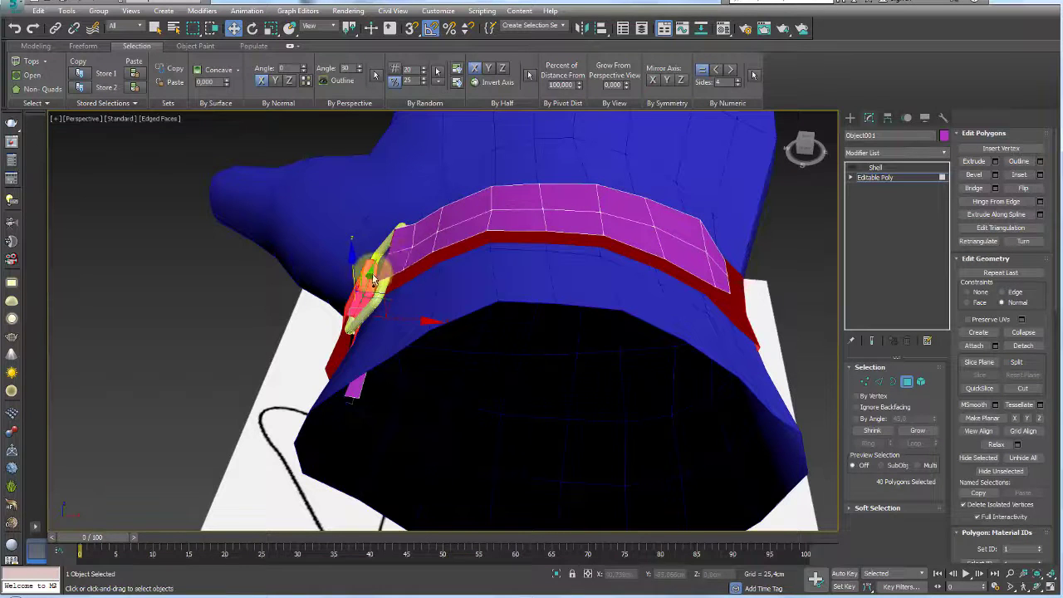
pyautogui.keyDown('alt'); pyautogui.moveTo(401, 242); pyautogui.dragTo(439, 274, button='middle'); pyautogui.keyUp('alt')
pyautogui.scroll(3, 436, 286)
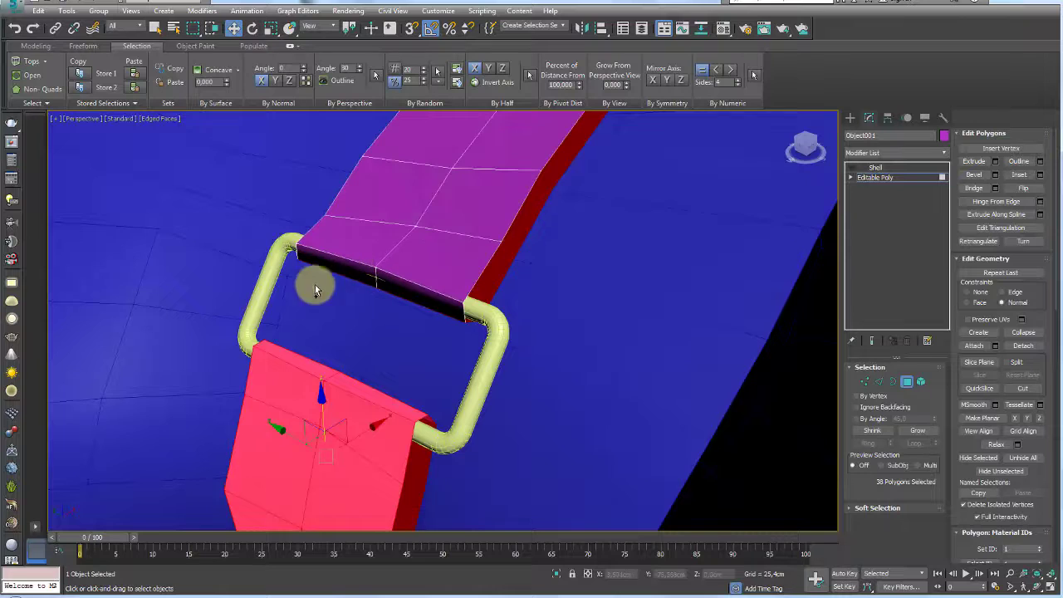
pyautogui.keyDown('alt'); pyautogui.moveTo(315, 289); pyautogui.dragTo(570, 399, button='middle'); pyautogui.keyUp('alt')
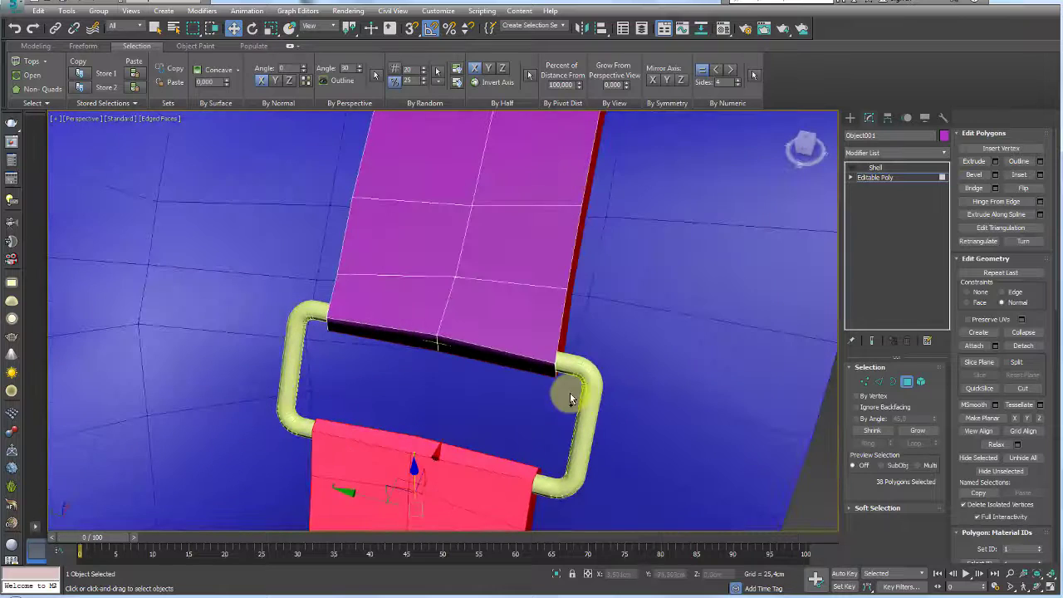
pyautogui.keyDown('alt'); pyautogui.click(376, 335); pyautogui.keyUp('alt')
# Refine the selection to the strap's top band, lift it slightly, and return to Shell.
pyautogui.keyDown('alt'); pyautogui.moveTo(424, 359); pyautogui.dragTo(520, 331, button='middle'); pyautogui.keyUp('alt')
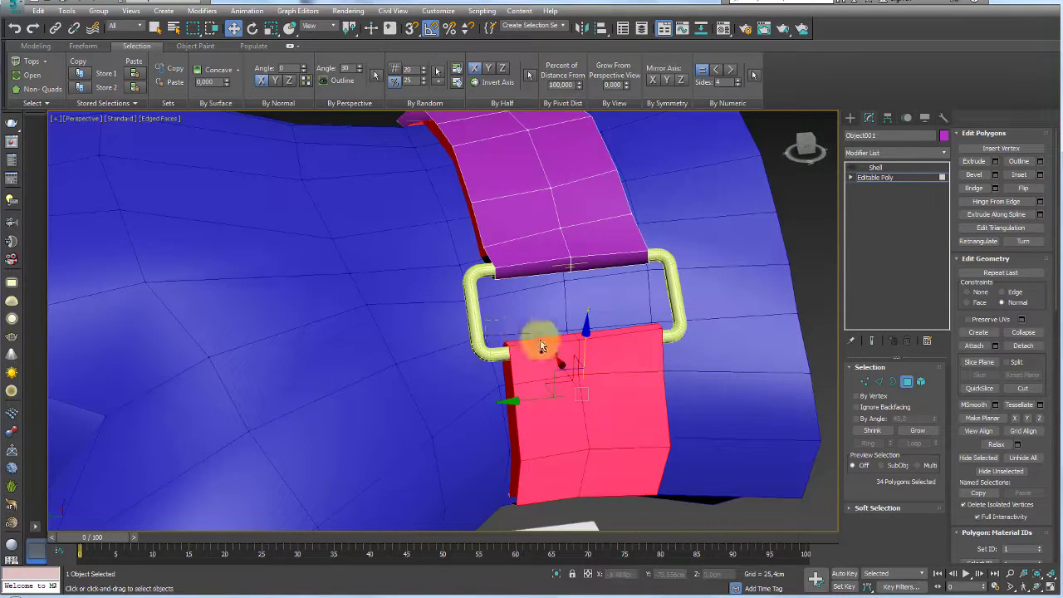
pyautogui.keyDown('alt'); pyautogui.click(661, 353); pyautogui.keyUp('alt')
pyautogui.keyDown('alt'); pyautogui.click(577, 453); pyautogui.keyUp('alt')
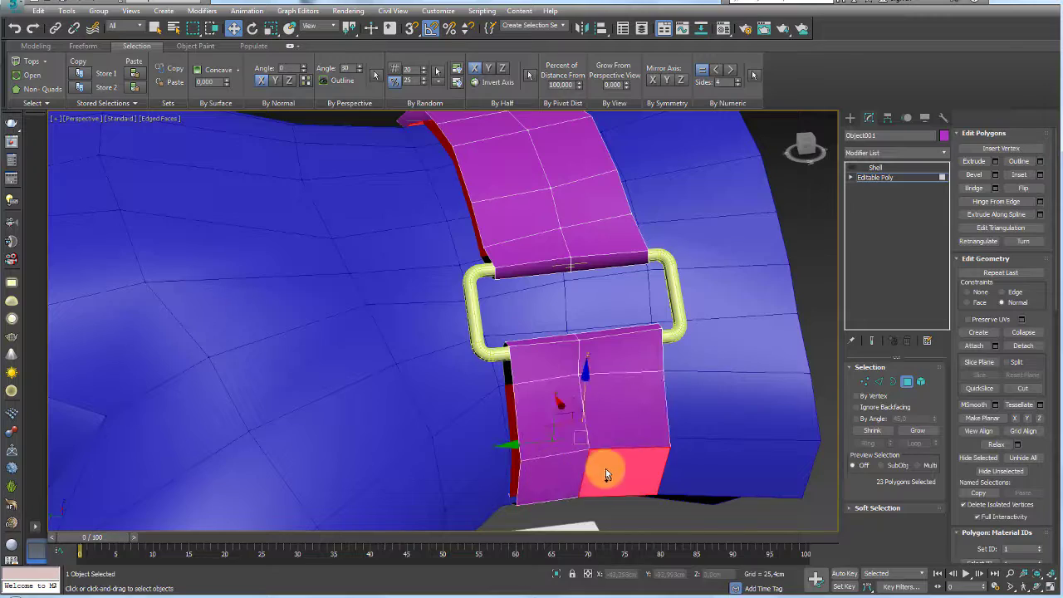
pyautogui.keyDown('alt'); pyautogui.click(606, 468); pyautogui.keyUp('alt')
pyautogui.moveTo(605, 468)
pyautogui.keyDown('alt'); pyautogui.mouseDown(button='middle')
pyautogui.moveTo(579, 451)
pyautogui.moveTo(586, 297)
pyautogui.moveTo(456, 294)
pyautogui.moveTo(563, 284)
pyautogui.moveTo(481, 291)
pyautogui.moveTo(441, 313)
pyautogui.moveTo(371, 416)
pyautogui.moveTo(334, 419)
pyautogui.mouseUp(button='middle'); pyautogui.keyUp('alt')
pyautogui.keyDown('ctrl'); pyautogui.click(335, 409); pyautogui.keyUp('ctrl')
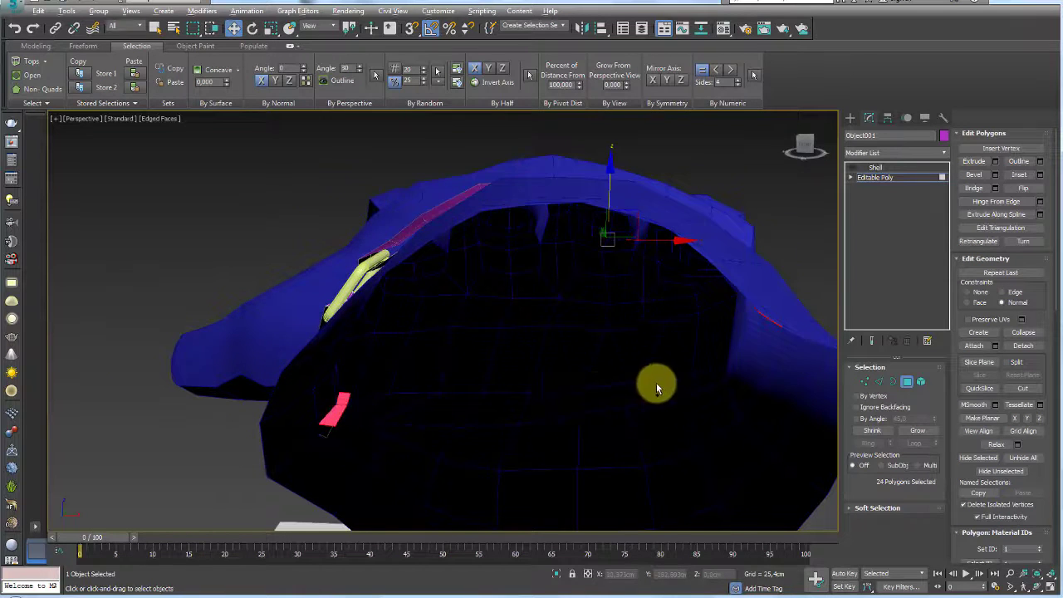
pyautogui.moveTo(656, 386)
pyautogui.keyDown('alt'); pyautogui.mouseDown(button='middle')
pyautogui.moveTo(607, 368)
pyautogui.moveTo(681, 311)
pyautogui.moveTo(655, 351)
pyautogui.moveTo(555, 225)
pyautogui.mouseUp(button='middle'); pyautogui.keyUp('alt')
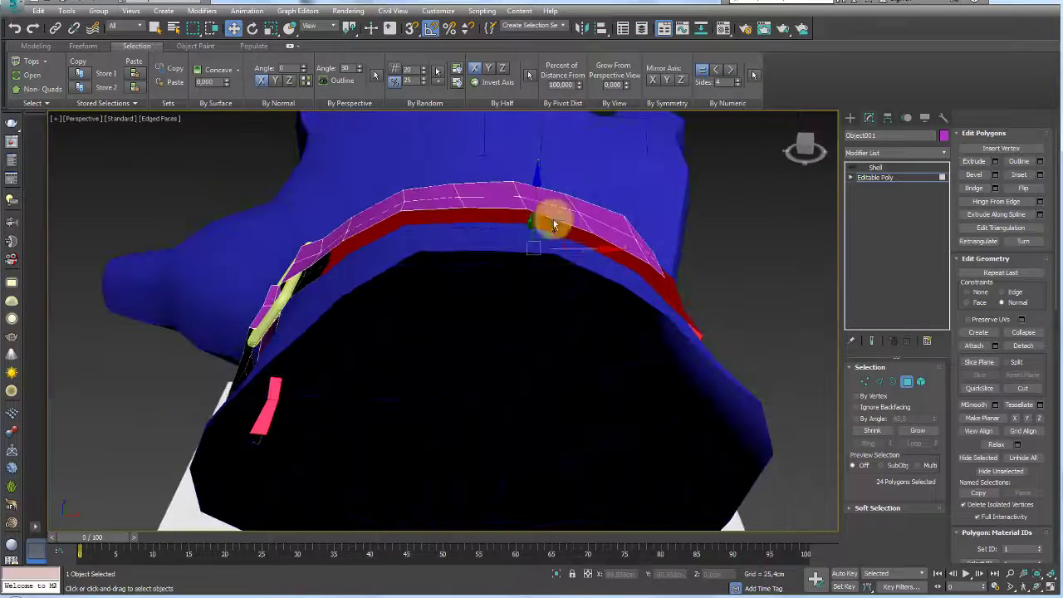
pyautogui.moveTo(554, 224)
pyautogui.mouseDown()
pyautogui.moveTo(534, 197)
pyautogui.moveTo(543, 194)
pyautogui.mouseUp()
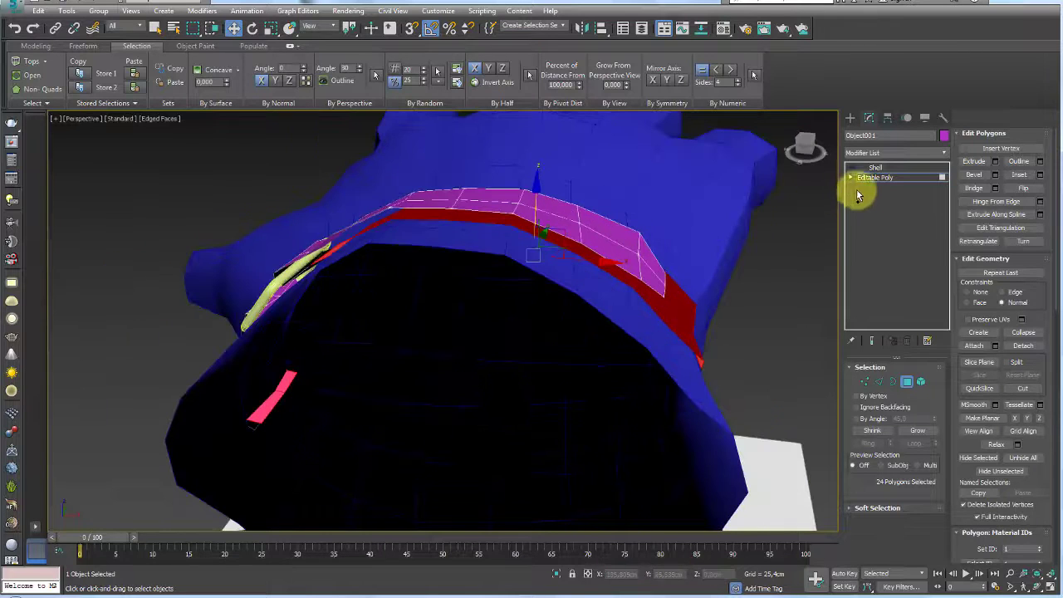
pyautogui.click(860, 168)
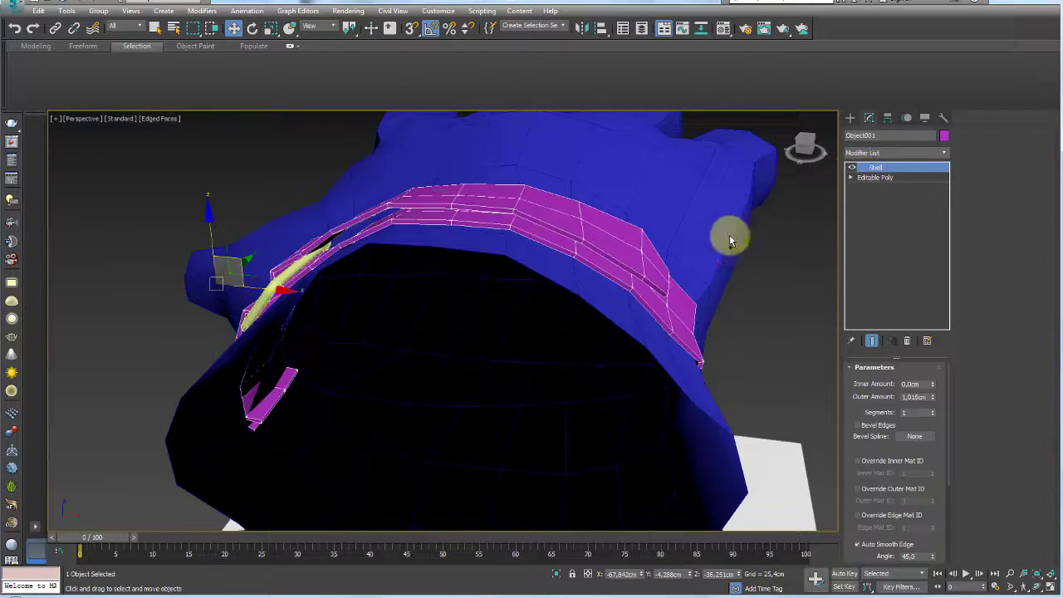
# Set edge constraints to None and slide the loose-end edge left to lengthen the tail.
pyautogui.moveTo(729, 235)
pyautogui.keyDown('alt'); pyautogui.mouseDown(button='middle')
pyautogui.moveTo(285, 387)
pyautogui.moveTo(360, 348)
pyautogui.moveTo(394, 351)
pyautogui.mouseUp(button='middle'); pyautogui.keyUp('alt')
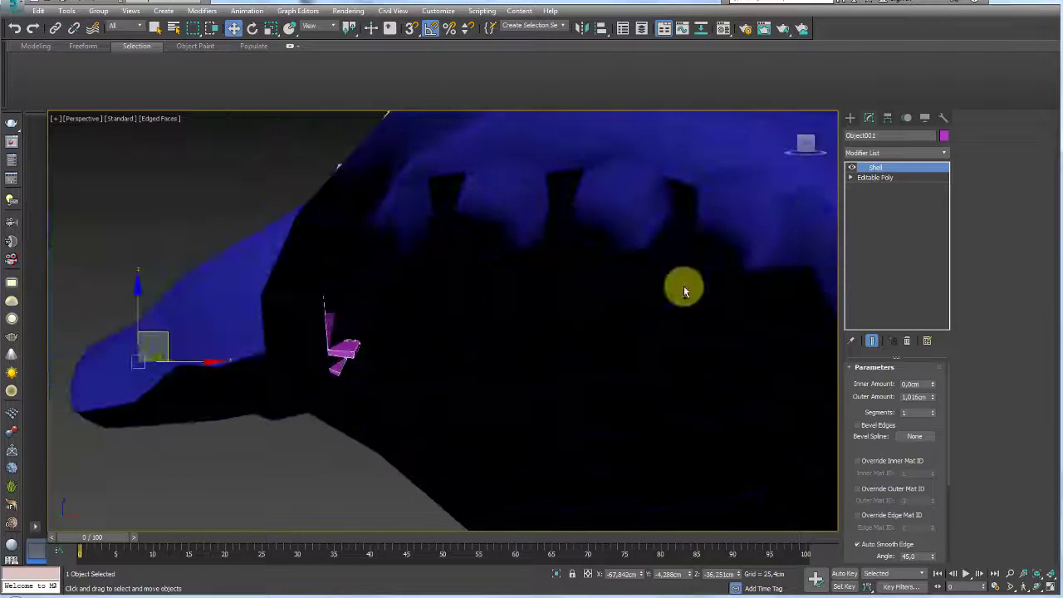
pyautogui.scroll(-5, 551, 379)
pyautogui.click(872, 201)
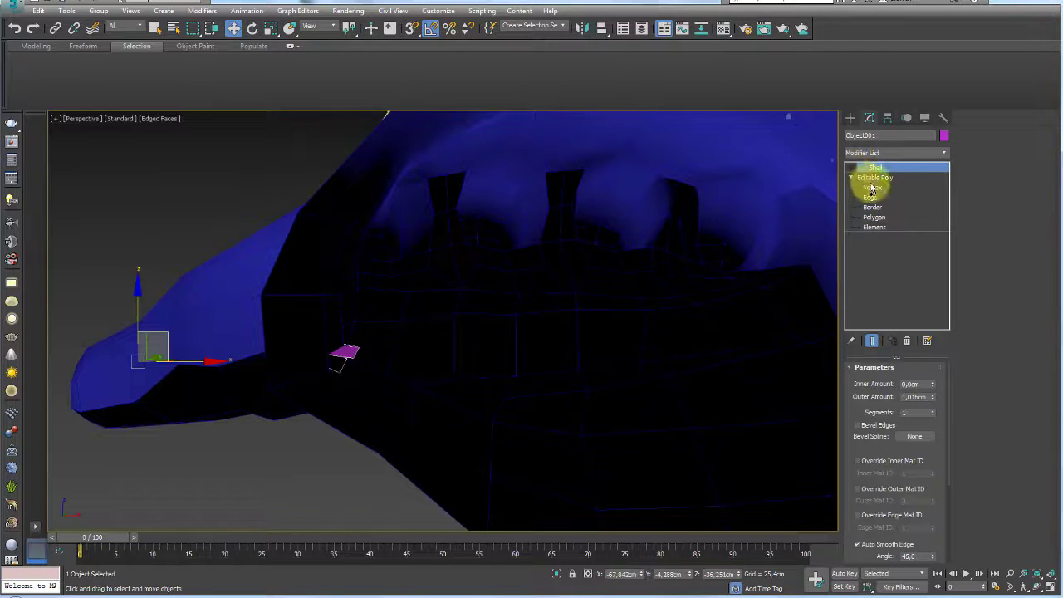
pyautogui.click(872, 198)
pyautogui.click(358, 352)
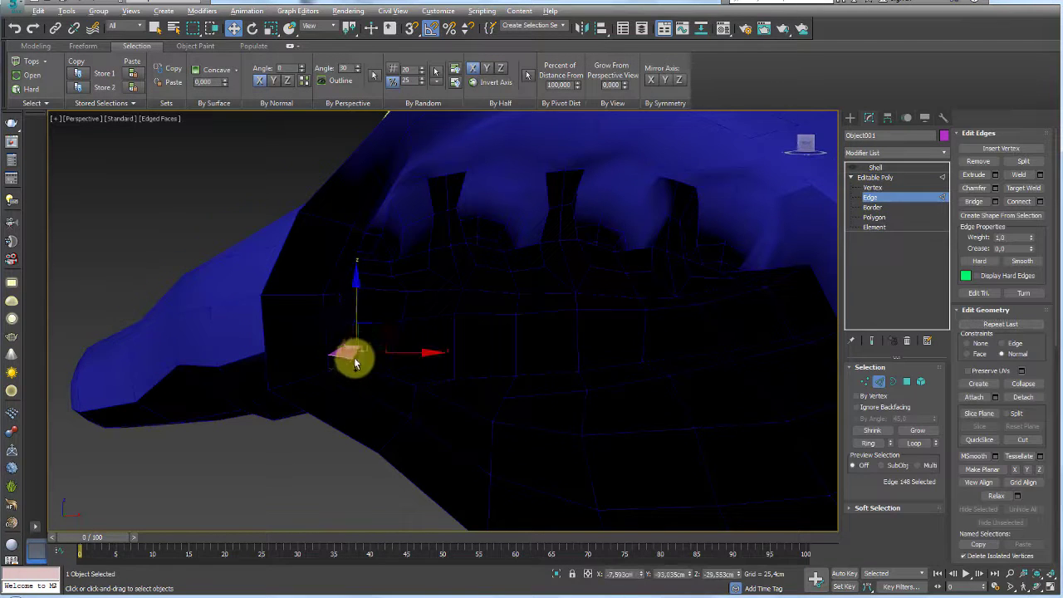
pyautogui.moveTo(351, 356)
pyautogui.keyDown('alt'); pyautogui.mouseDown(button='middle')
pyautogui.moveTo(368, 327)
pyautogui.moveTo(400, 365)
pyautogui.mouseUp(button='middle'); pyautogui.keyUp('alt')
pyautogui.moveTo(401, 365); pyautogui.dragTo(382, 361)
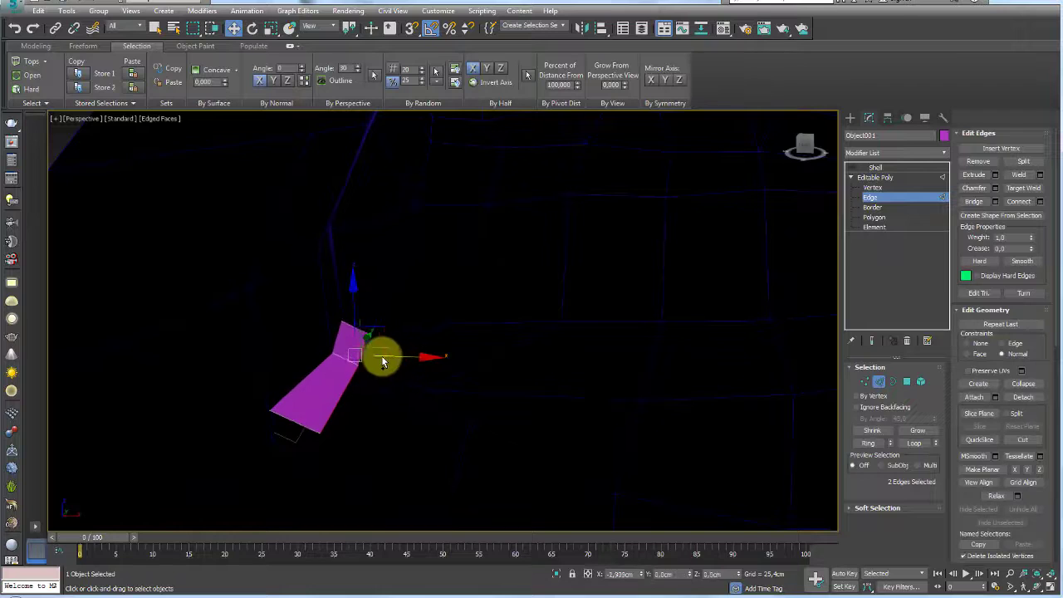
pyautogui.hotkey('ctrl', 'z')
pyautogui.click(965, 343)
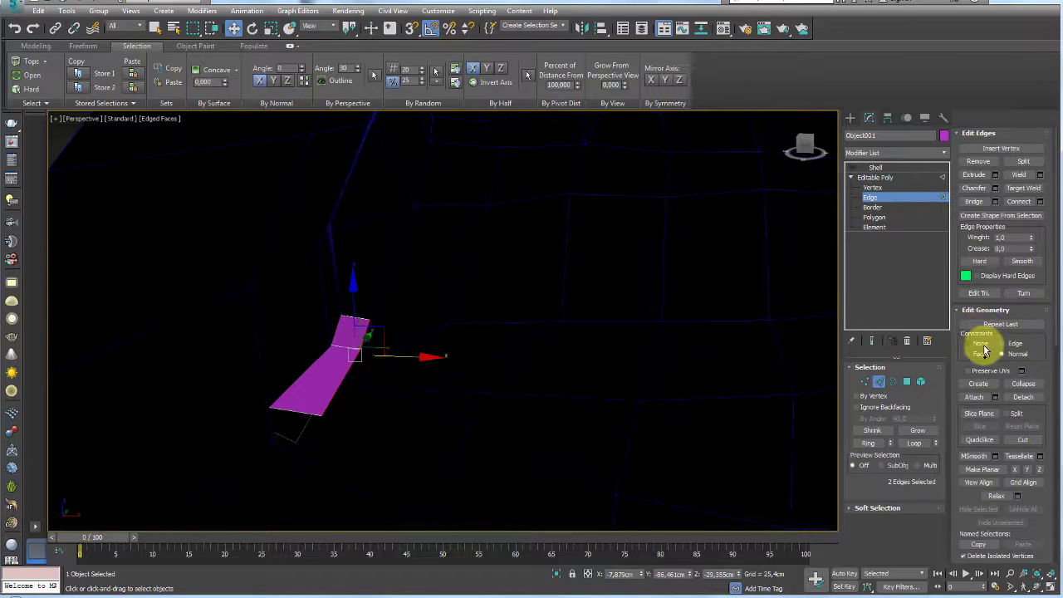
pyautogui.moveTo(421, 369)
pyautogui.mouseDown()
pyautogui.moveTo(357, 349)
pyautogui.moveTo(368, 349)
pyautogui.mouseUp()
# Select the end piece's bottom vertex, then return to the Shell level.
pyautogui.click(864, 381)
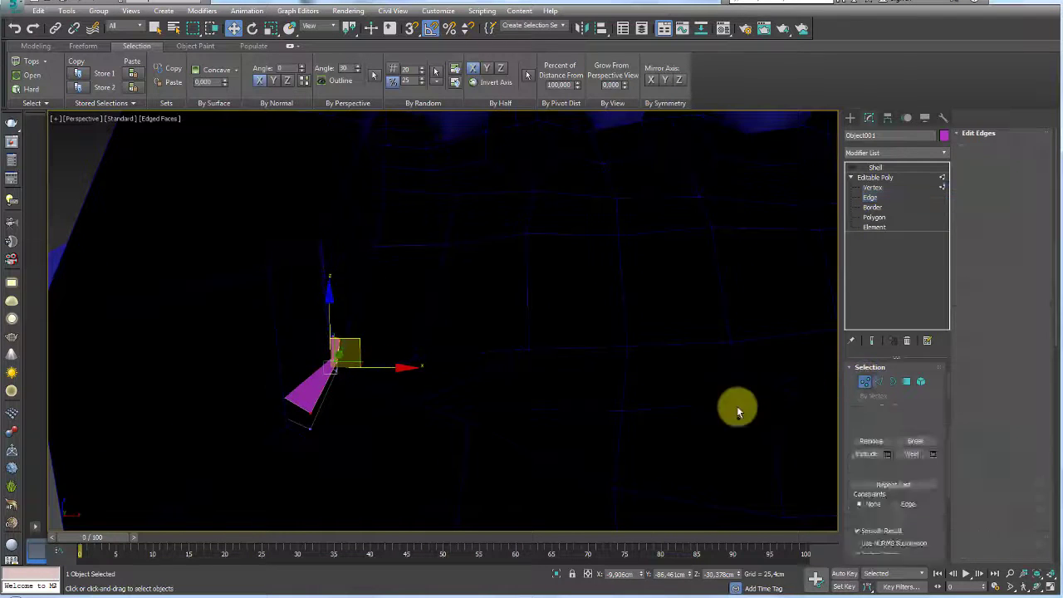
pyautogui.click(313, 430)
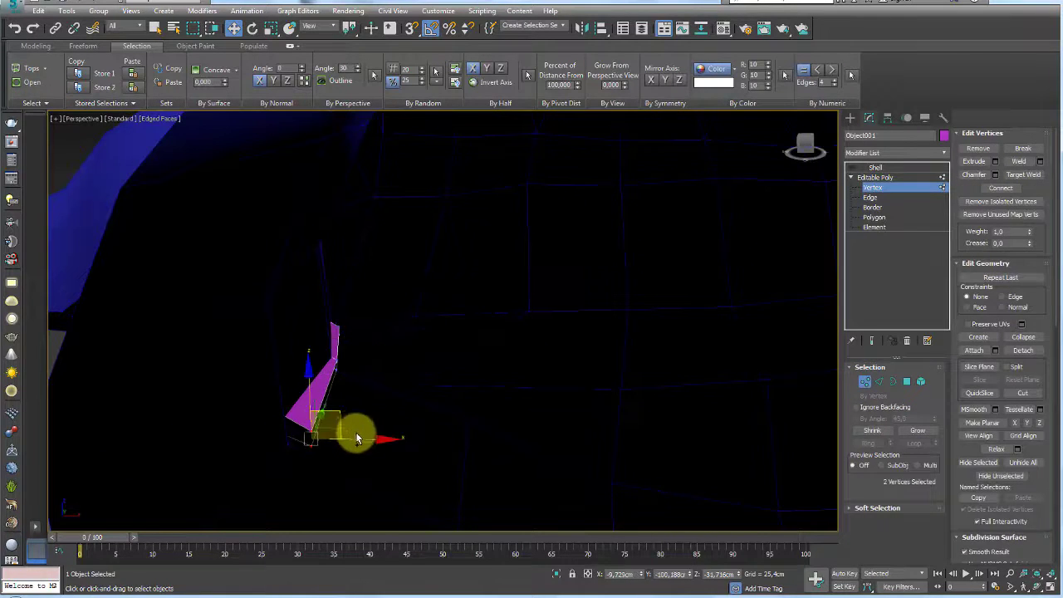
pyautogui.moveTo(342, 446)
pyautogui.keyDown('alt'); pyautogui.mouseDown(button='middle')
pyautogui.moveTo(377, 359)
pyautogui.moveTo(478, 352)
pyautogui.mouseUp(button='middle'); pyautogui.keyUp('alt')
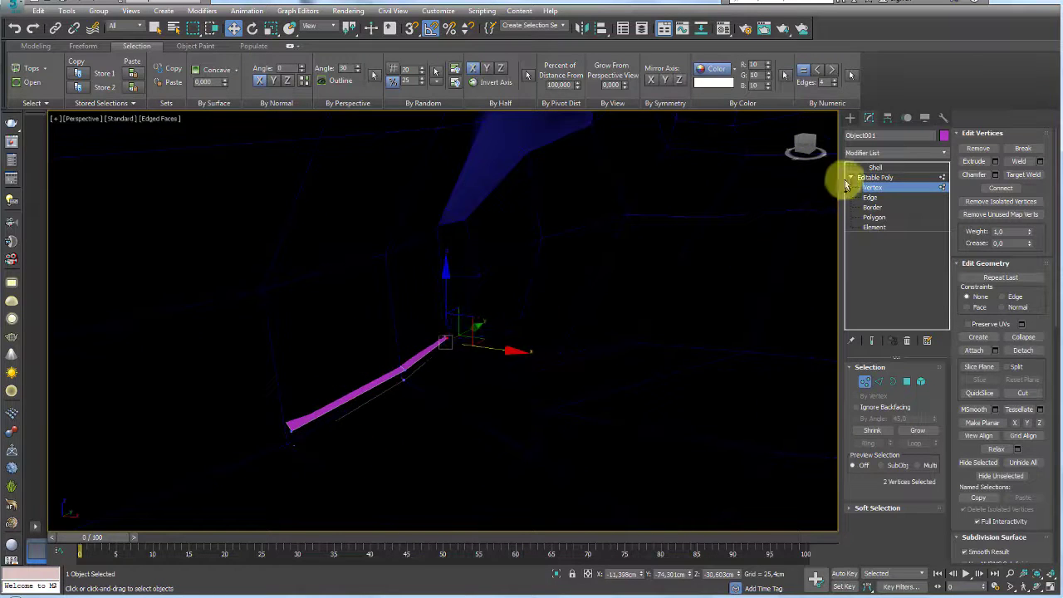
pyautogui.click(875, 167)
pyautogui.moveTo(581, 214)
pyautogui.keyDown('alt'); pyautogui.mouseDown(button='middle')
pyautogui.moveTo(468, 280)
pyautogui.moveTo(671, 318)
pyautogui.moveTo(610, 292)
pyautogui.moveTo(565, 334)
pyautogui.moveTo(570, 316)
pyautogui.moveTo(688, 252)
pyautogui.mouseUp(button='middle'); pyautogui.keyUp('alt')
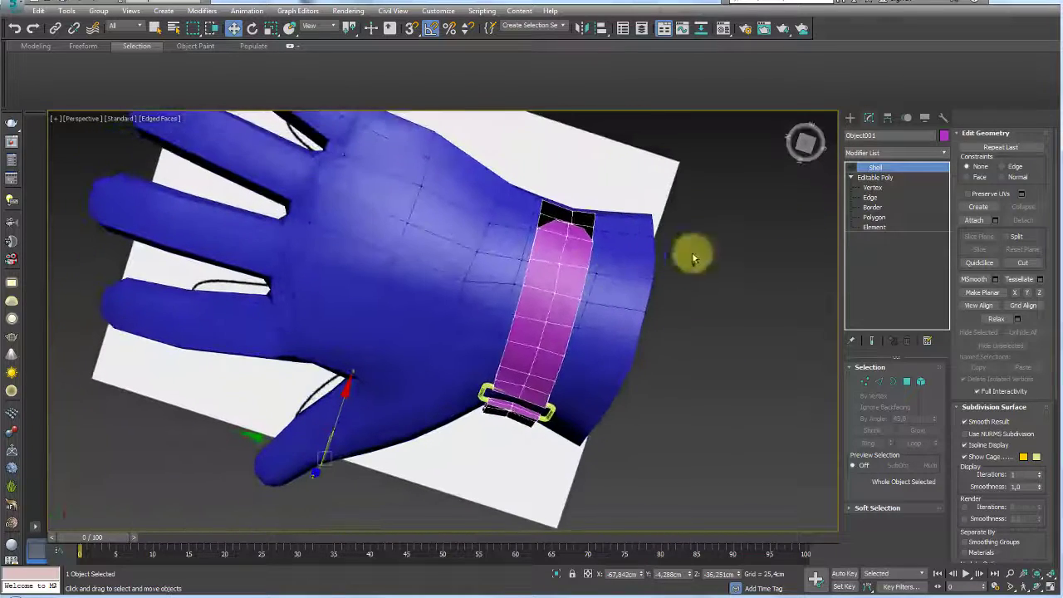
# Add a TurboSmooth modifier on top of the strap's Shell.
pyautogui.click(878, 169)
pyautogui.moveTo(688, 278)
pyautogui.keyDown('alt'); pyautogui.mouseDown(button='middle')
pyautogui.moveTo(603, 244)
pyautogui.moveTo(631, 353)
pyautogui.moveTo(666, 404)
pyautogui.mouseUp(button='middle'); pyautogui.keyUp('alt')
pyautogui.scroll(3, 632, 352)
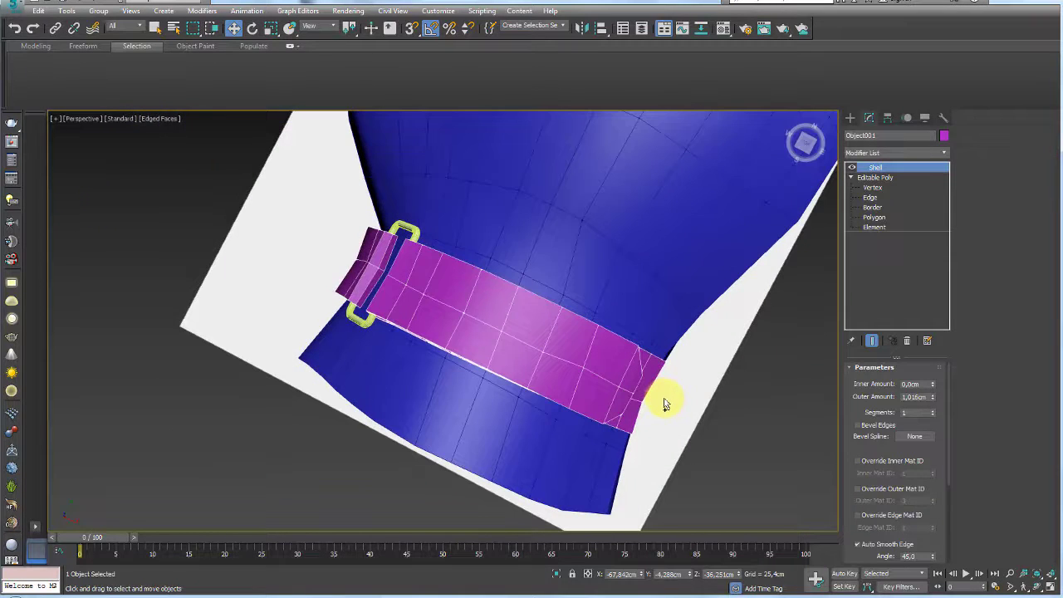
pyautogui.hotkey('ctrl', 't')
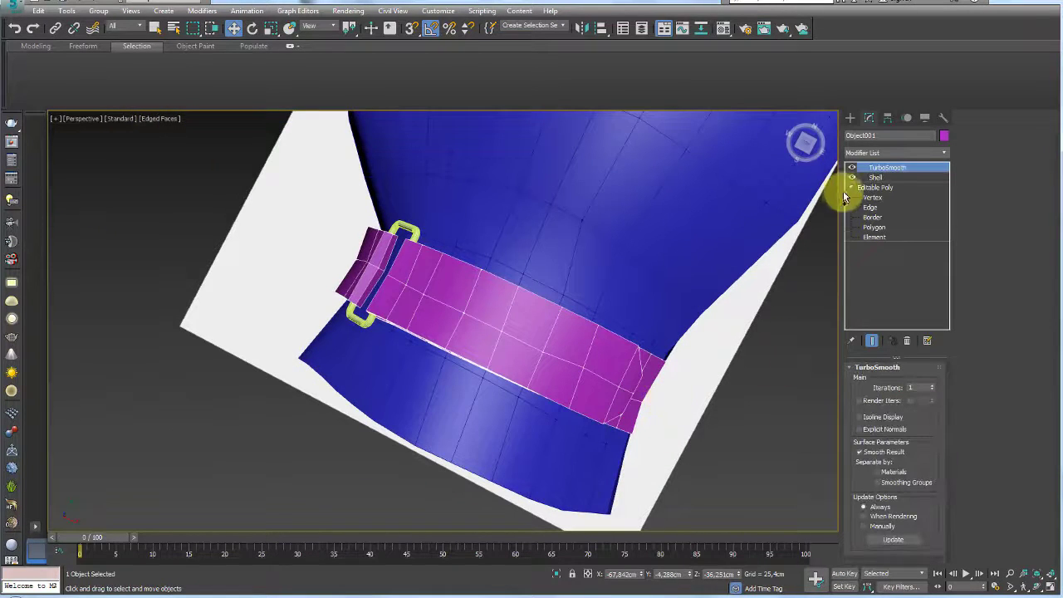
pyautogui.moveTo(604, 339)
pyautogui.keyDown('alt'); pyautogui.mouseDown(button='middle')
pyautogui.moveTo(554, 343)
pyautogui.moveTo(485, 248)
pyautogui.moveTo(522, 238)
pyautogui.moveTo(622, 289)
pyautogui.moveTo(711, 287)
pyautogui.moveTo(550, 305)
pyautogui.moveTo(634, 220)
pyautogui.moveTo(605, 249)
pyautogui.moveTo(517, 268)
pyautogui.moveTo(746, 350)
pyautogui.mouseUp(button='middle'); pyautogui.keyUp('alt')
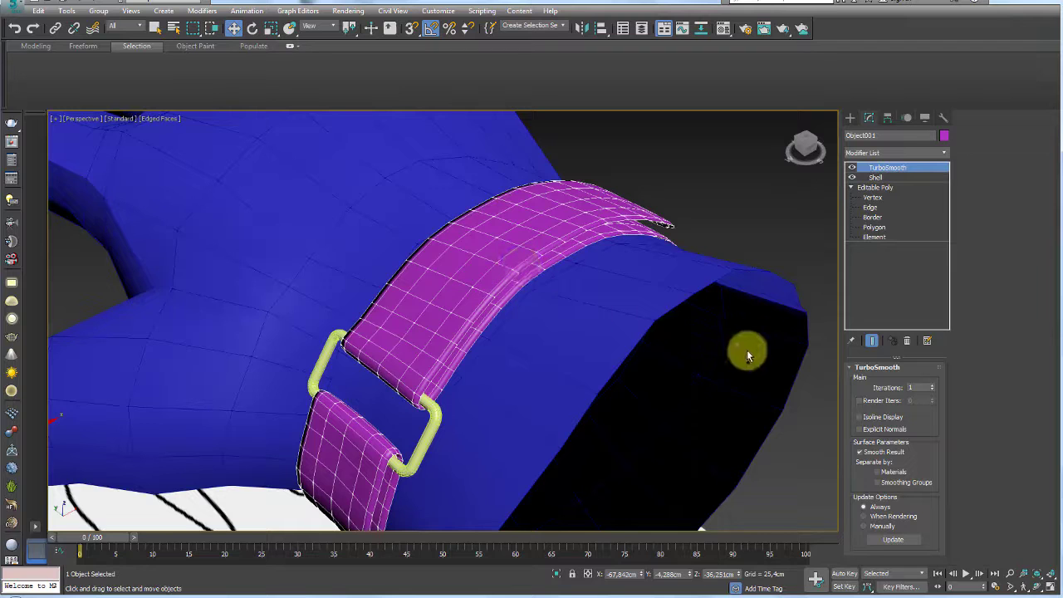
pyautogui.moveTo(487, 238)
pyautogui.keyDown('alt'); pyautogui.mouseDown(button='middle')
pyautogui.moveTo(593, 206)
pyautogui.moveTo(622, 249)
pyautogui.moveTo(885, 193)
pyautogui.mouseUp(button='middle'); pyautogui.keyUp('alt')
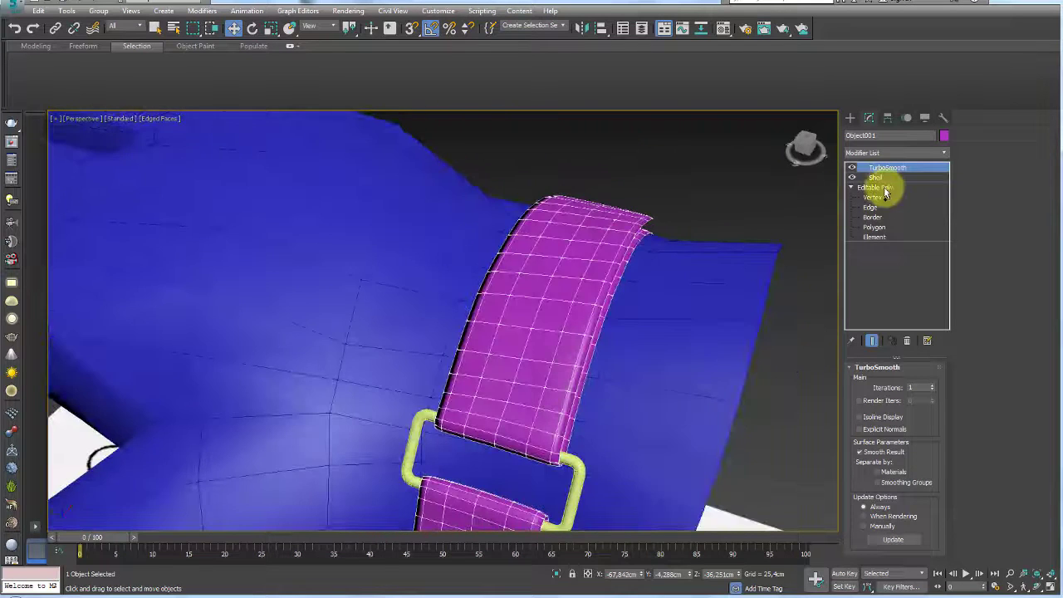
# Set the Shell Inner Amount to 0 and Outer Amount to about 1.55cm.
pyautogui.click(879, 177)
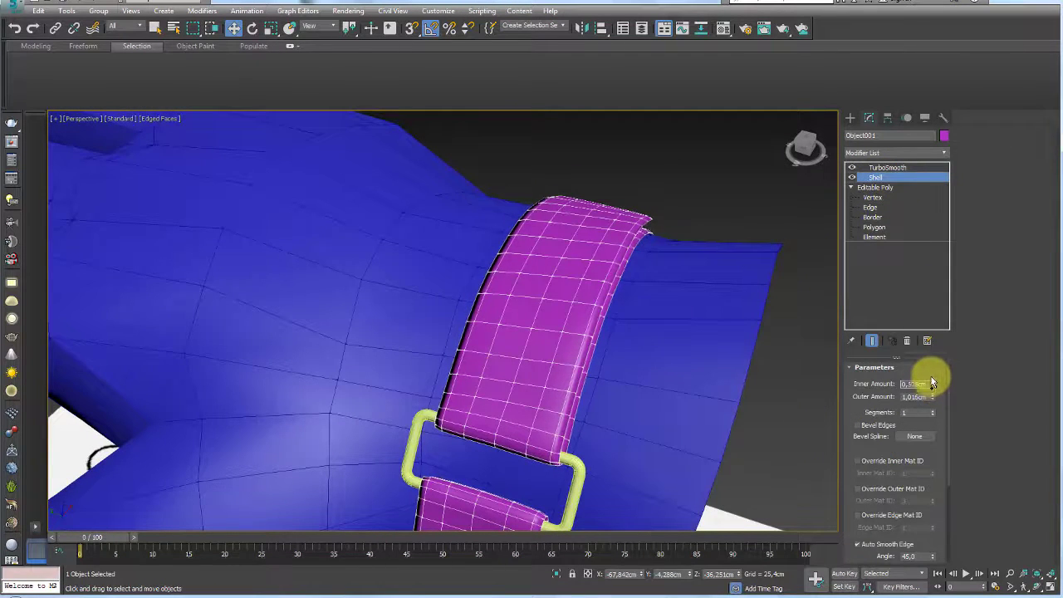
pyautogui.moveTo(932, 382); pyautogui.dragTo(932, 357)
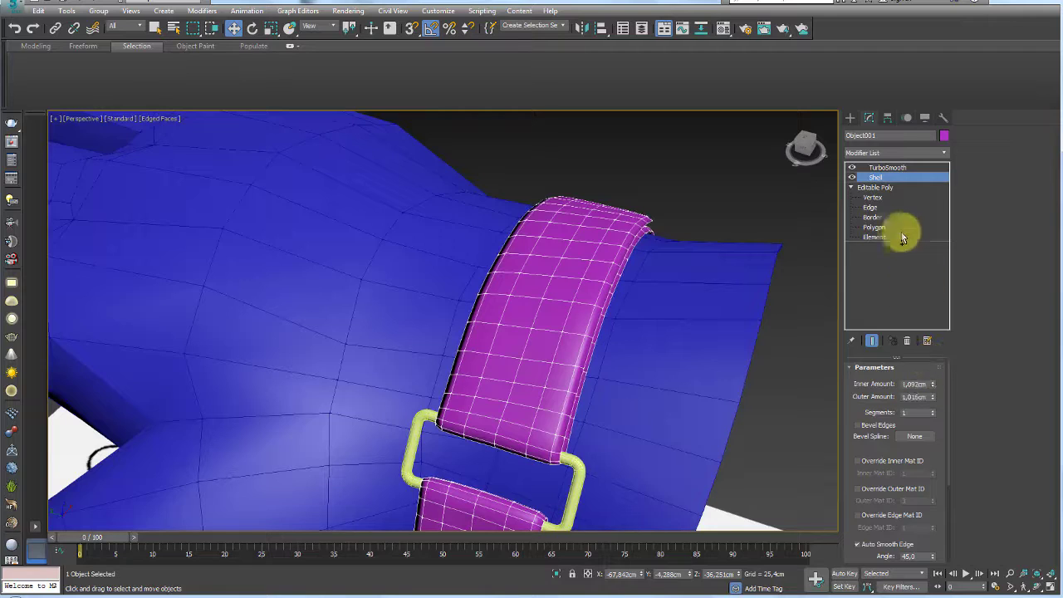
pyautogui.rightClick(932, 383)
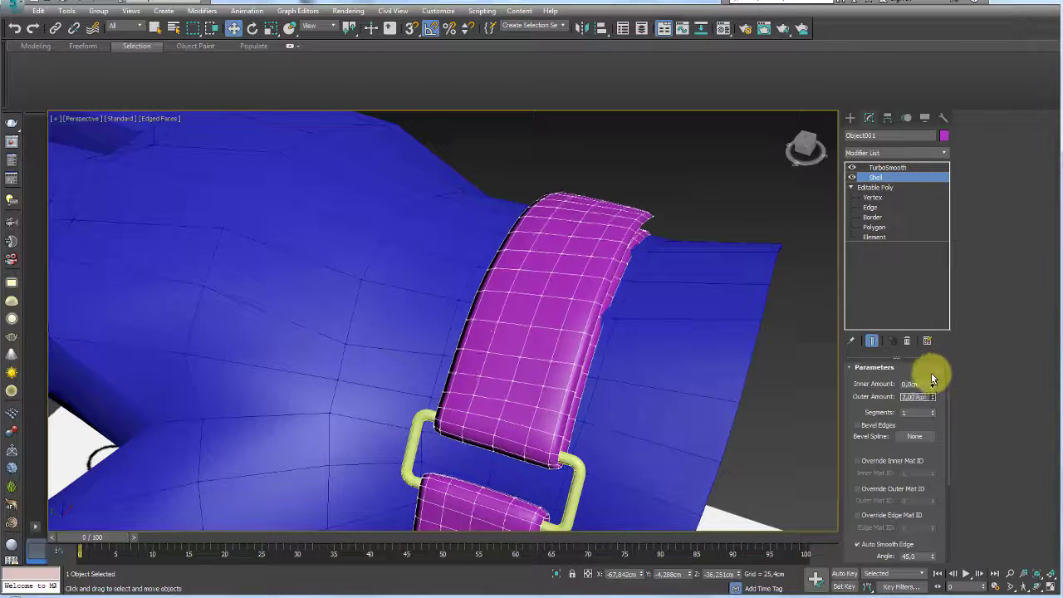
pyautogui.moveTo(932, 396); pyautogui.dragTo(931, 383)
pyautogui.moveTo(631, 332)
pyautogui.keyDown('alt'); pyautogui.mouseDown(button='middle')
pyautogui.moveTo(648, 332)
pyautogui.moveTo(587, 341)
pyautogui.moveTo(589, 297)
pyautogui.moveTo(607, 292)
pyautogui.moveTo(581, 325)
pyautogui.moveTo(675, 311)
pyautogui.moveTo(702, 287)
pyautogui.mouseUp(button='middle'); pyautogui.keyUp('alt')
# Disable TurboSmooth and raise the Shell Outer Amount to about 1.86cm.
pyautogui.click(870, 178)
pyautogui.click(851, 167)
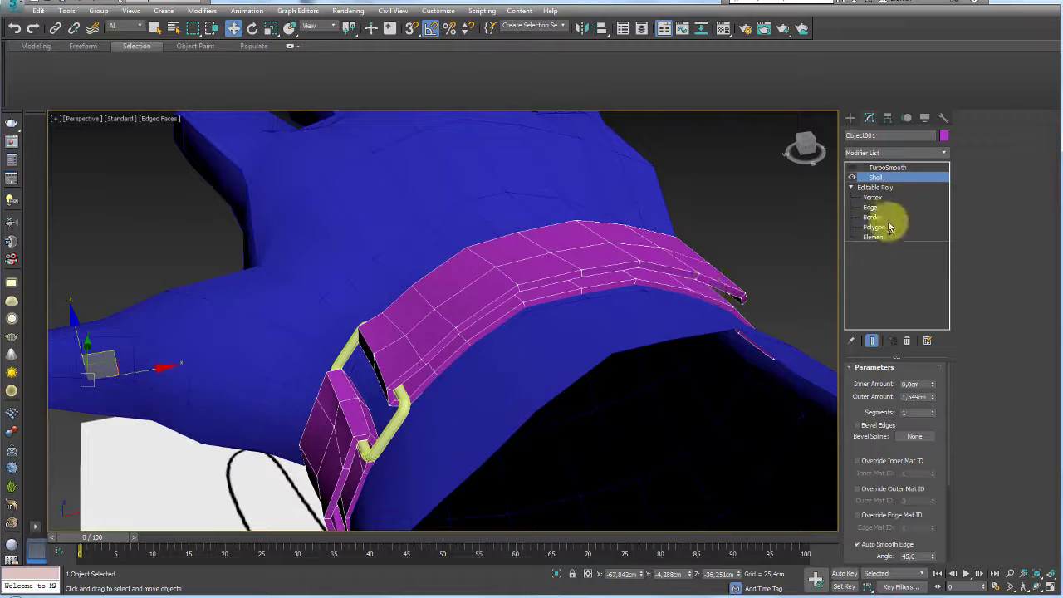
pyautogui.click(852, 179)
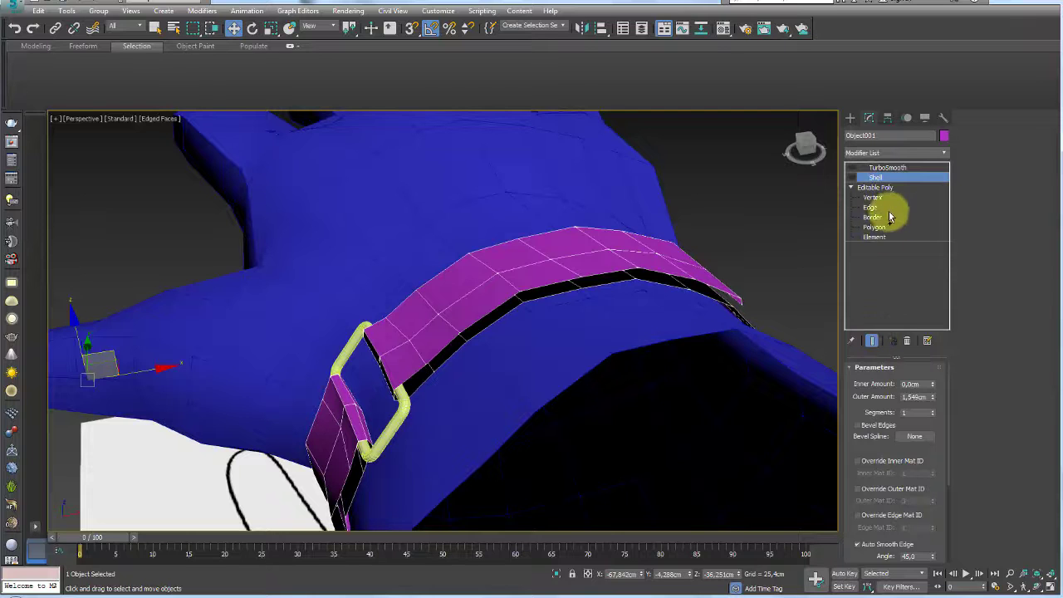
pyautogui.click(851, 178)
pyautogui.keyDown('alt'); pyautogui.moveTo(555, 292); pyautogui.dragTo(606, 297, button='middle'); pyautogui.keyUp('alt')
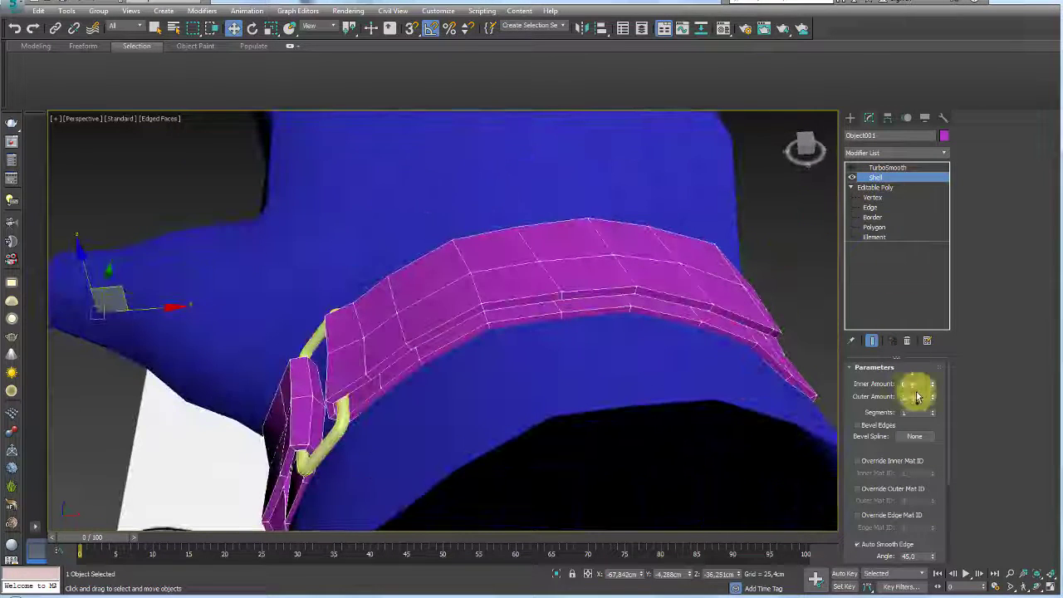
pyautogui.moveTo(932, 397); pyautogui.dragTo(933, 395)
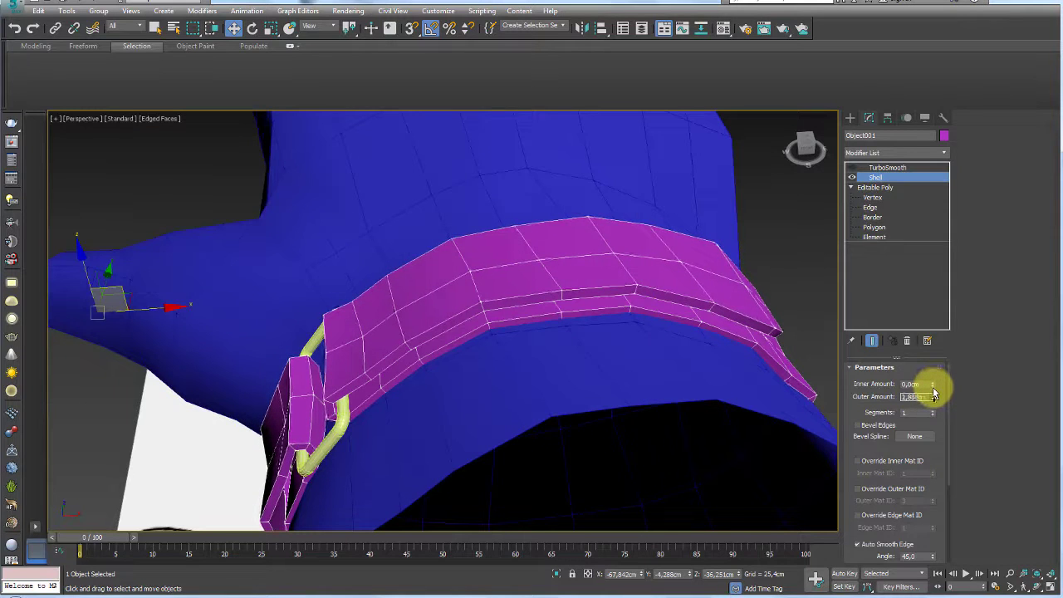
# Raise three strap-top polygons slightly along their normals while showing the shelled end result.
pyautogui.click(874, 226)
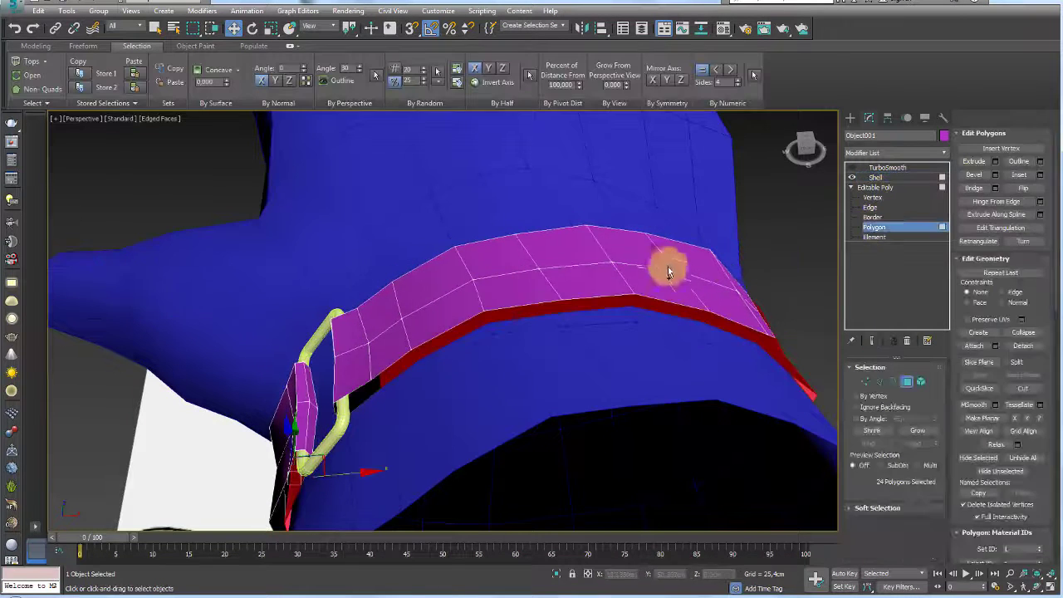
pyautogui.moveTo(607, 282); pyautogui.dragTo(636, 282)
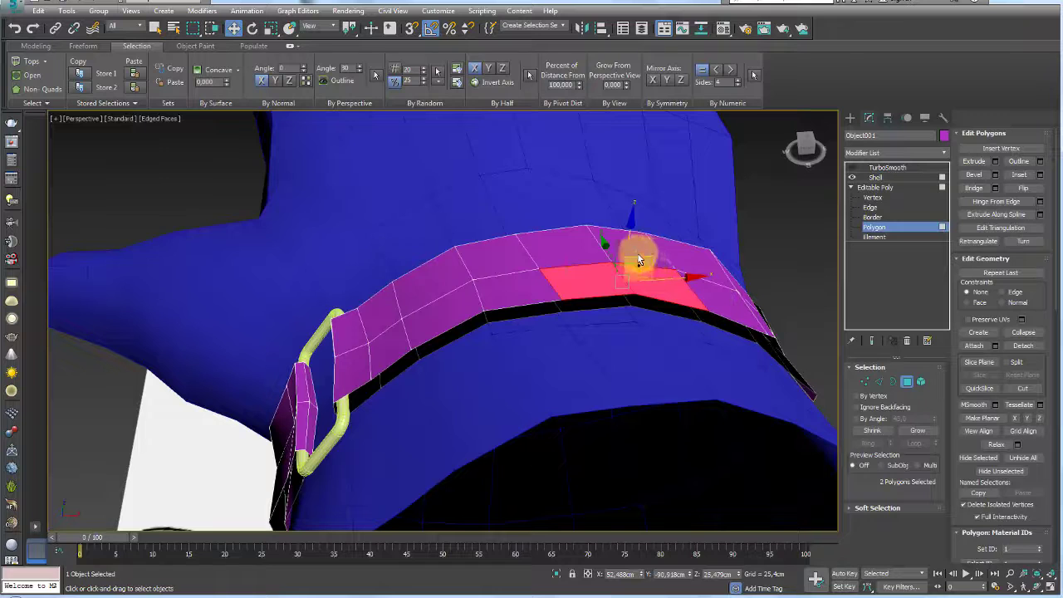
pyautogui.keyDown('ctrl'); pyautogui.click(440, 288); pyautogui.keyUp('ctrl')
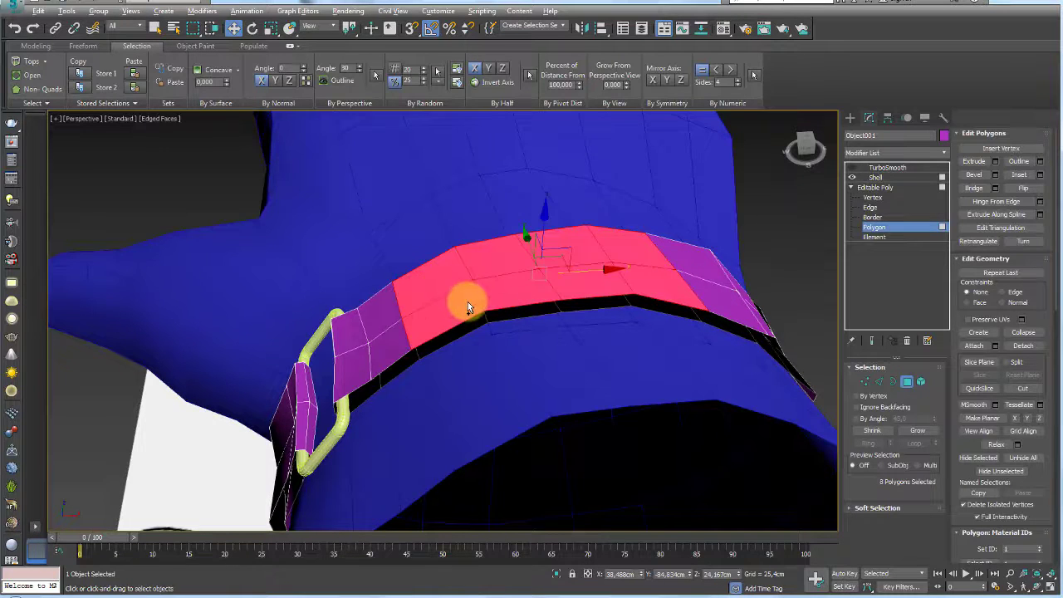
pyautogui.click(1014, 302)
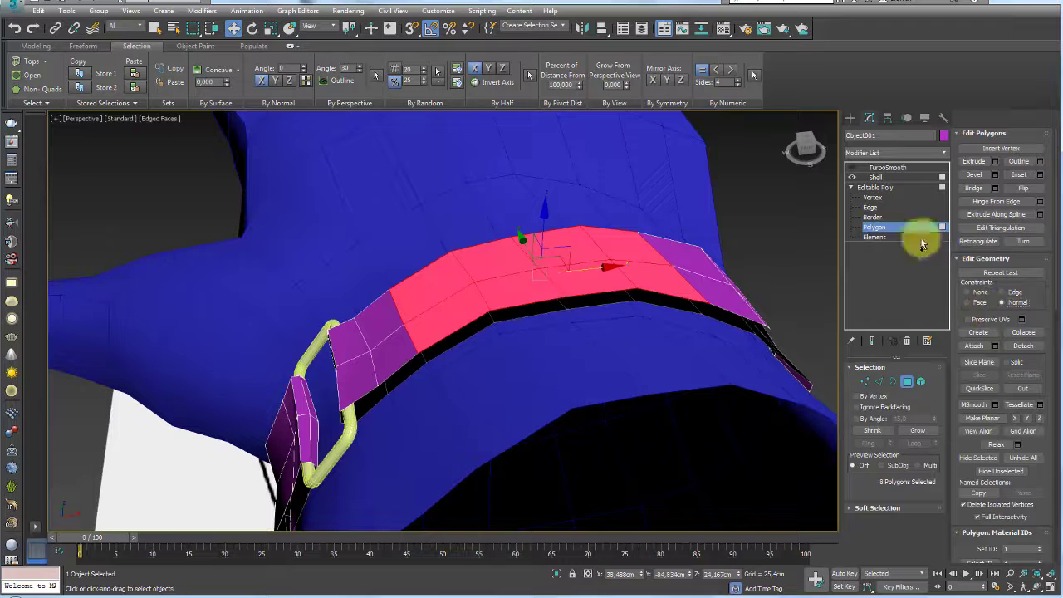
pyautogui.click(872, 342)
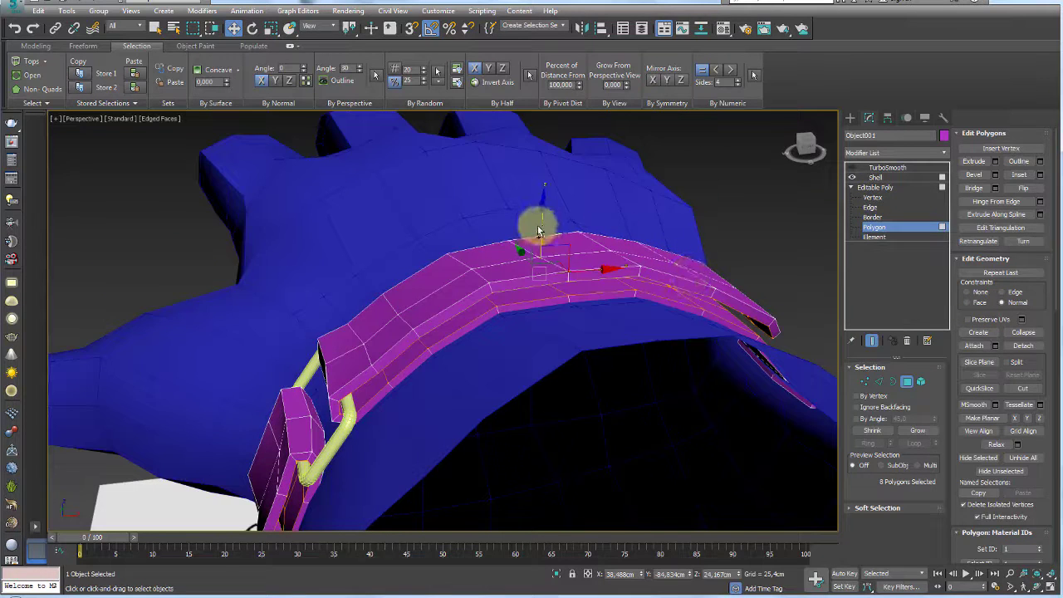
pyautogui.moveTo(542, 226); pyautogui.dragTo(548, 216)
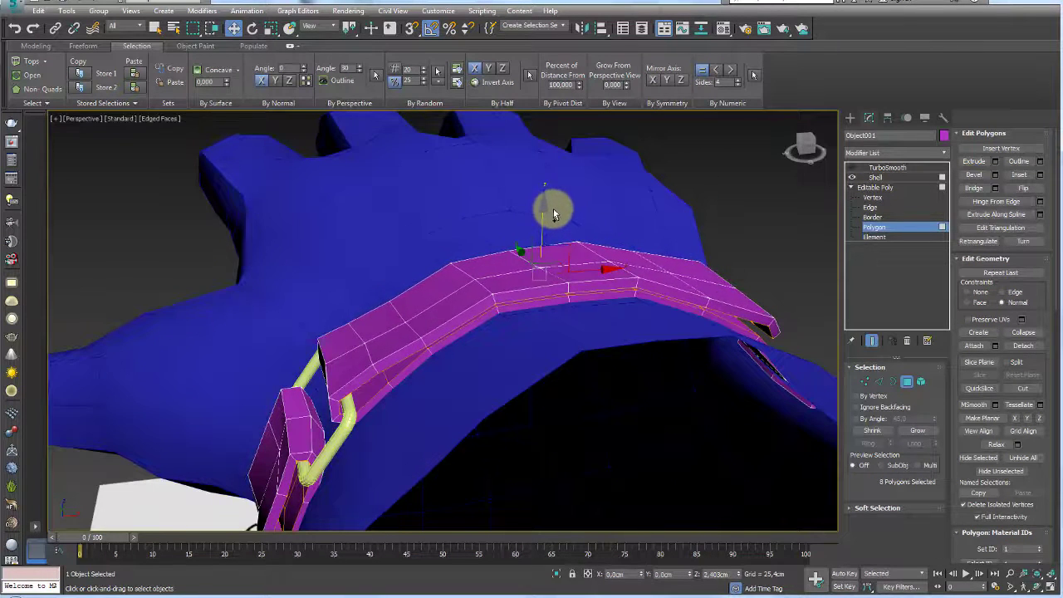
# Select the six strap polygons looping through the buckle and push them slightly outward.
pyautogui.moveTo(557, 220)
pyautogui.keyDown('alt'); pyautogui.mouseDown(button='middle')
pyautogui.moveTo(723, 296)
pyautogui.moveTo(702, 294)
pyautogui.moveTo(859, 344)
pyautogui.mouseUp(button='middle'); pyautogui.keyUp('alt')
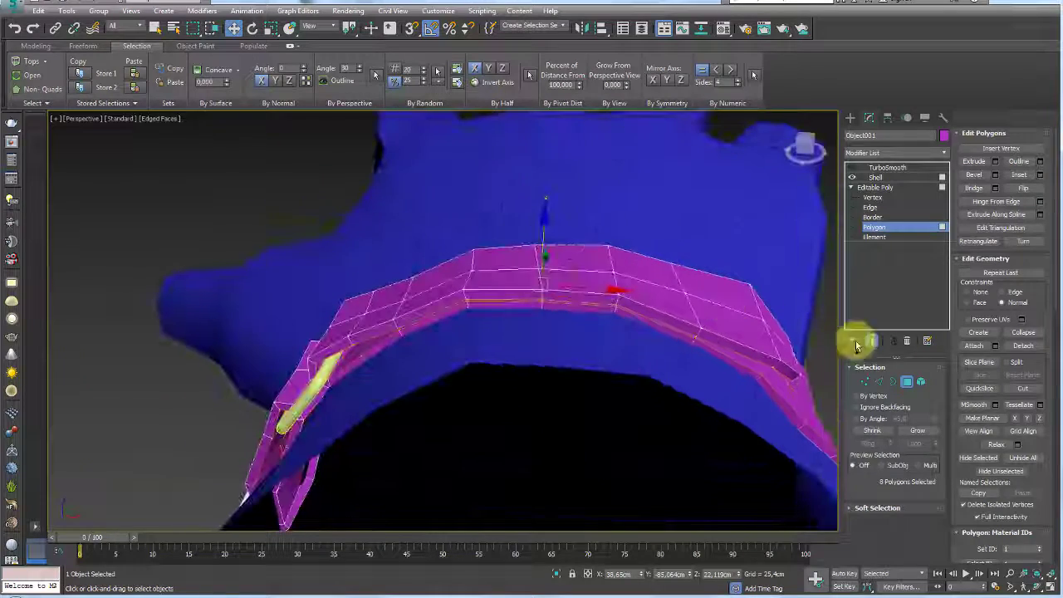
pyautogui.keyDown('alt'); pyautogui.moveTo(400, 347); pyautogui.dragTo(491, 197, button='middle'); pyautogui.keyUp('alt')
pyautogui.click(321, 411)
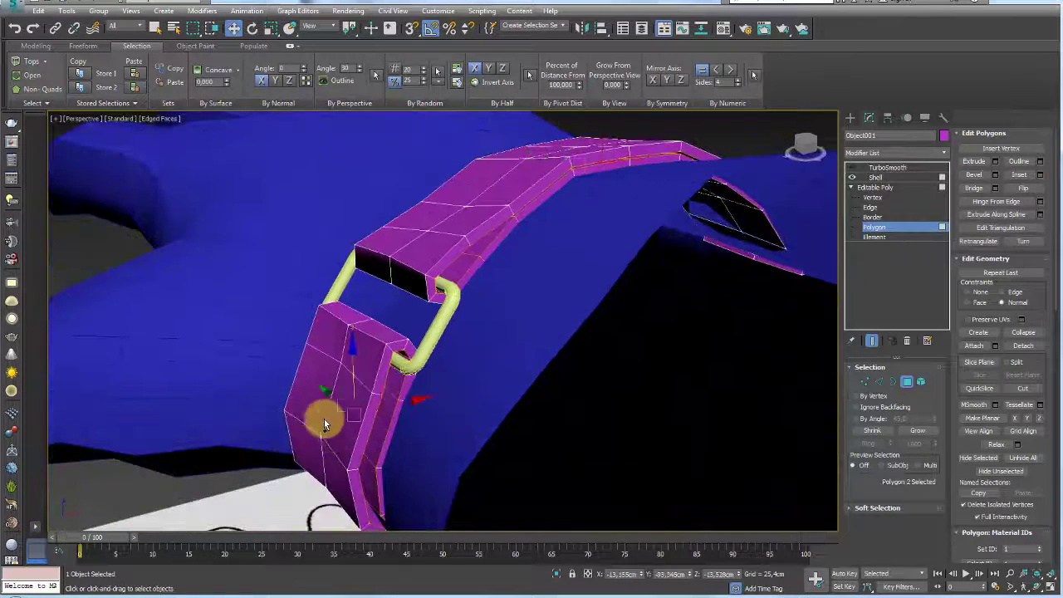
pyautogui.keyDown('alt'); pyautogui.moveTo(342, 455); pyautogui.dragTo(928, 210, button='middle'); pyautogui.keyUp('alt')
pyautogui.keyDown('ctrl'); pyautogui.click(321, 467); pyautogui.keyUp('ctrl')
pyautogui.click(851, 177)
pyautogui.moveTo(355, 359)
pyautogui.keyDown('alt'); pyautogui.mouseDown(button='middle')
pyautogui.moveTo(369, 352)
pyautogui.moveTo(366, 405)
pyautogui.mouseUp(button='middle'); pyautogui.keyUp('alt')
pyautogui.keyDown('ctrl'); pyautogui.click(366, 406); pyautogui.keyUp('ctrl')
pyautogui.keyDown('ctrl'); pyautogui.click(318, 410); pyautogui.keyUp('ctrl')
pyautogui.keyDown('alt'); pyautogui.moveTo(430, 371); pyautogui.dragTo(498, 348, button='middle'); pyautogui.keyUp('alt')
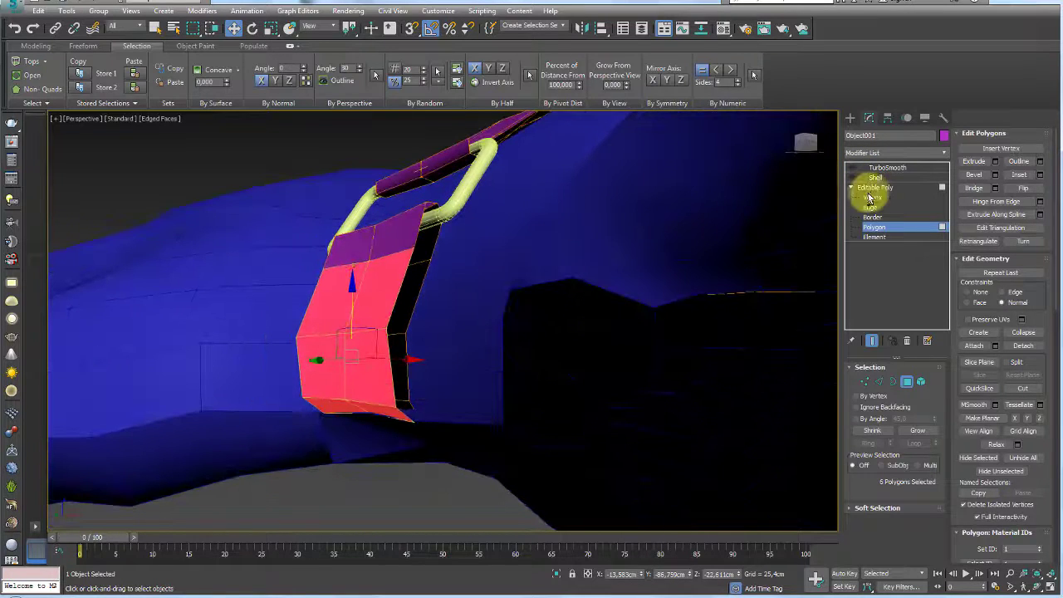
pyautogui.click(851, 177)
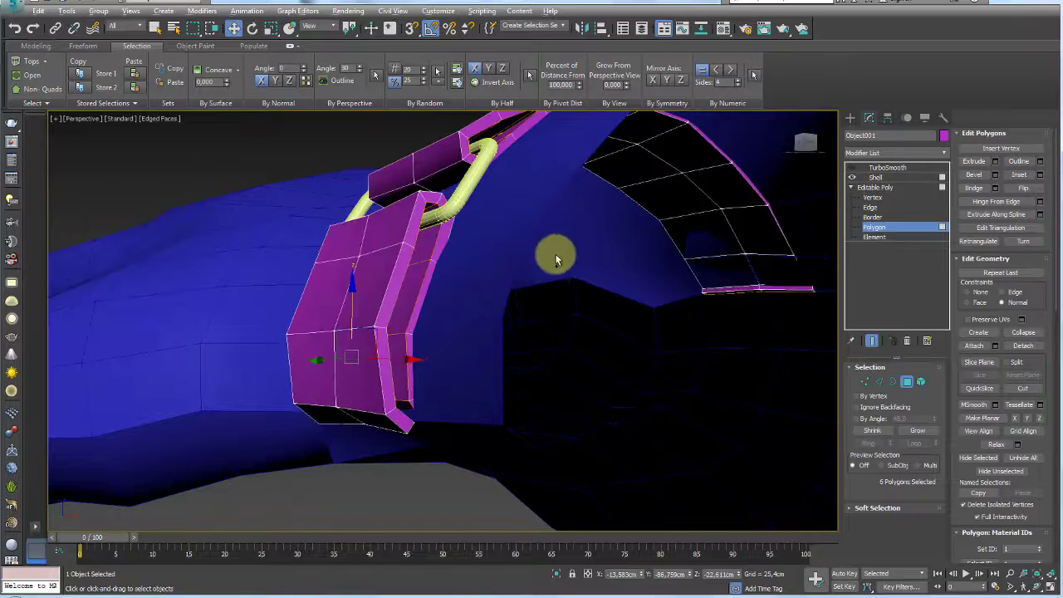
pyautogui.keyDown('alt'); pyautogui.moveTo(553, 249); pyautogui.dragTo(324, 339, button='middle'); pyautogui.keyUp('alt')
pyautogui.moveTo(353, 315); pyautogui.dragTo(355, 295)
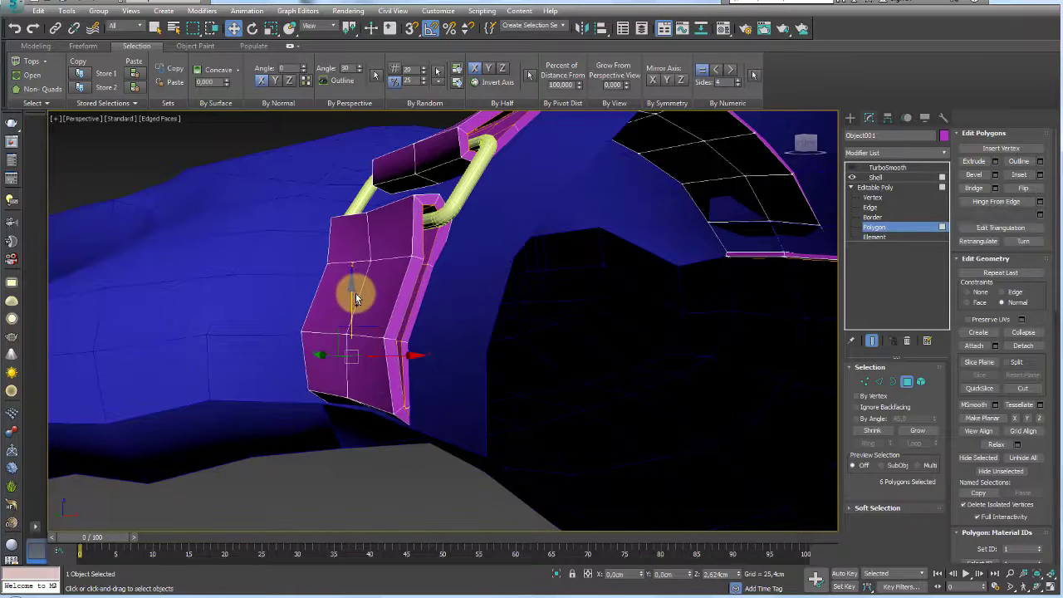
pyautogui.moveTo(356, 300)
pyautogui.keyDown('alt'); pyautogui.mouseDown(button='middle')
pyautogui.moveTo(435, 379)
pyautogui.moveTo(435, 396)
pyautogui.moveTo(434, 332)
pyautogui.moveTo(561, 376)
pyautogui.moveTo(623, 315)
pyautogui.moveTo(586, 332)
pyautogui.moveTo(817, 299)
pyautogui.mouseUp(button='middle'); pyautogui.keyUp('alt')
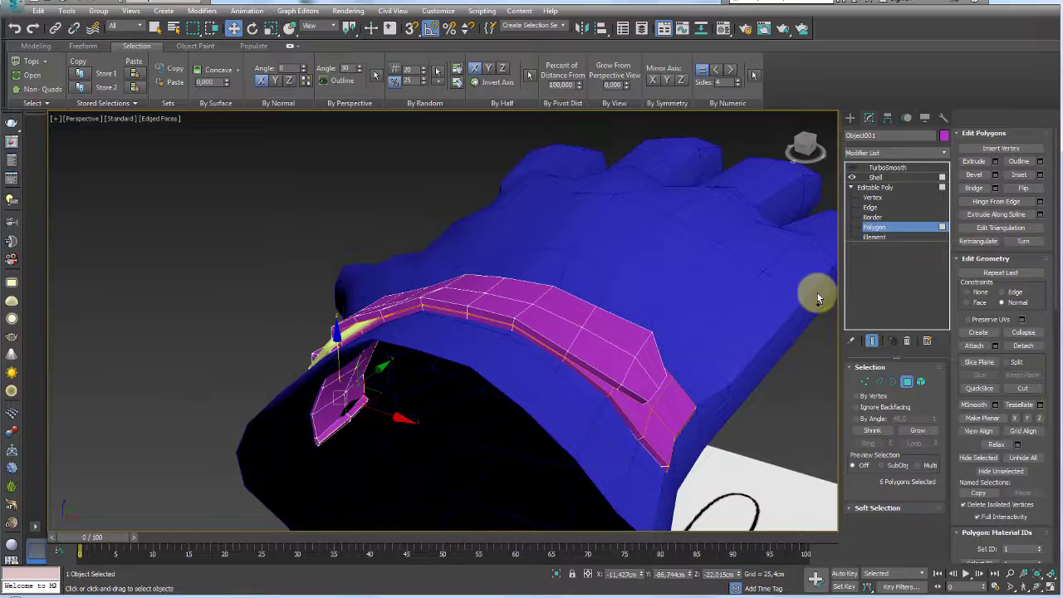
# Lower the strap's two end polygons onto the glove and set Constraints to None.
pyautogui.click(637, 388)
pyautogui.moveTo(651, 334); pyautogui.dragTo(655, 341)
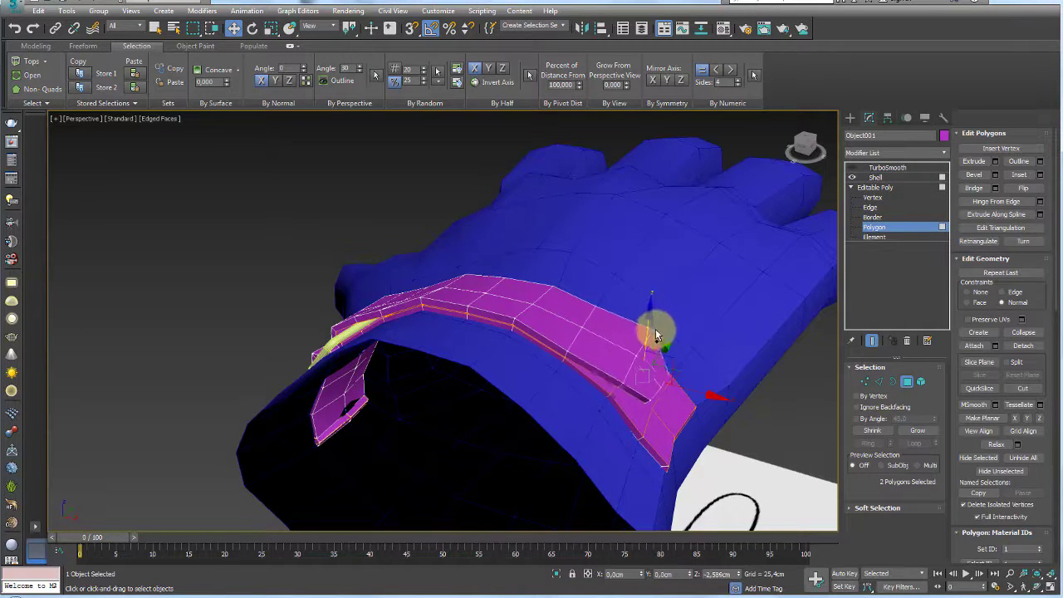
pyautogui.press('e')
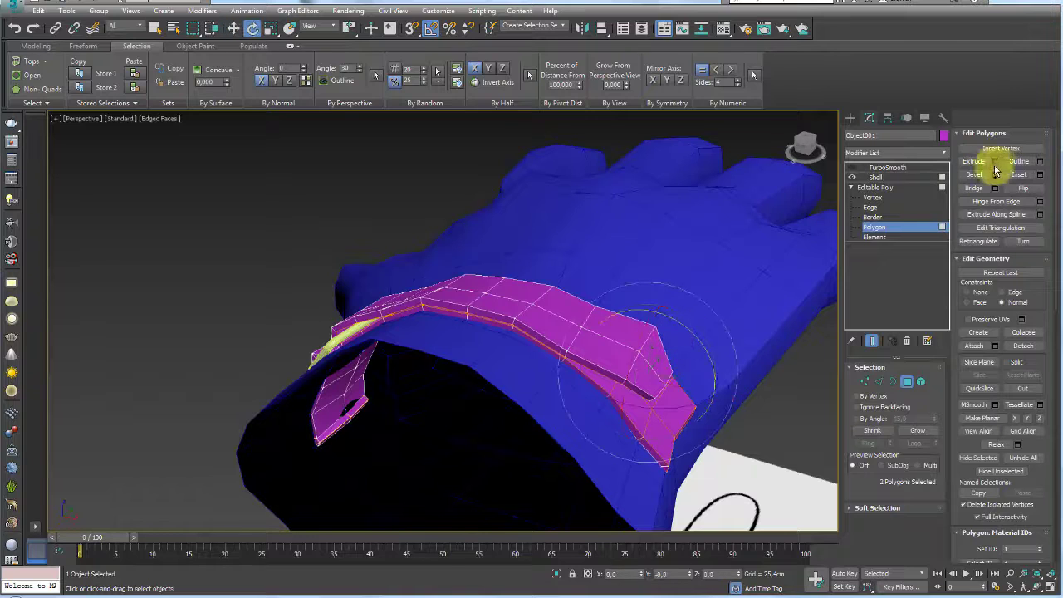
pyautogui.click(976, 294)
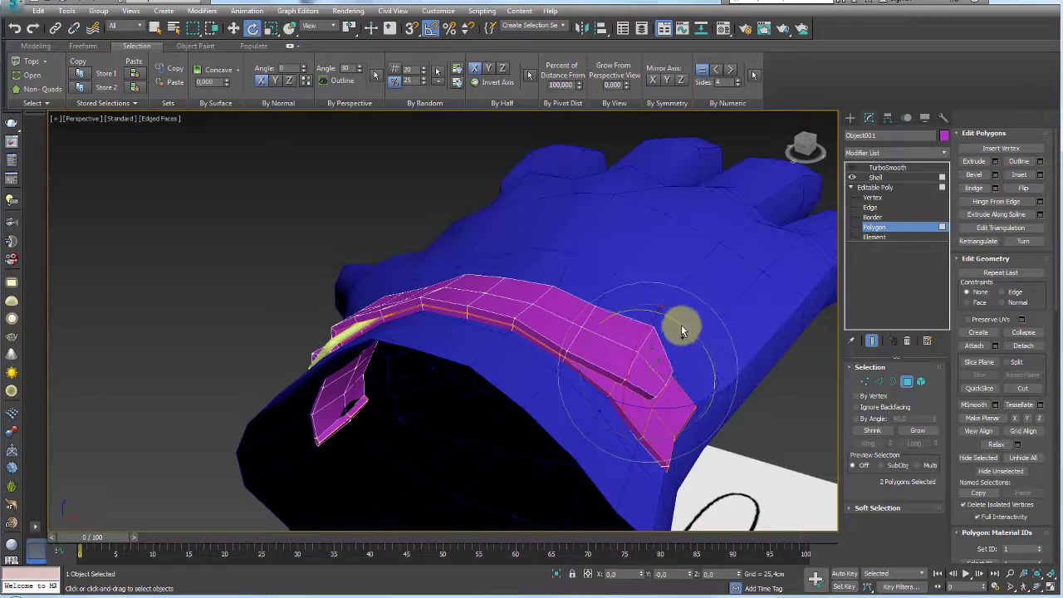
pyautogui.keyDown('alt'); pyautogui.moveTo(669, 320); pyautogui.dragTo(632, 359, button='middle'); pyautogui.keyUp('alt')
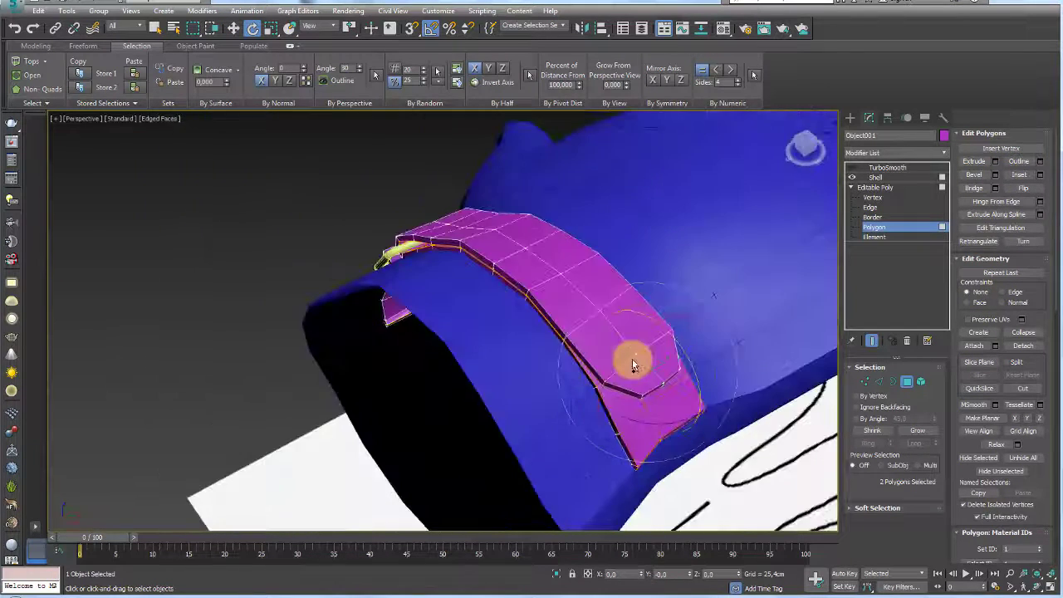
pyautogui.keyDown('alt'); pyautogui.moveTo(747, 261); pyautogui.dragTo(712, 290, button='middle'); pyautogui.keyUp('alt')
pyautogui.press('w')
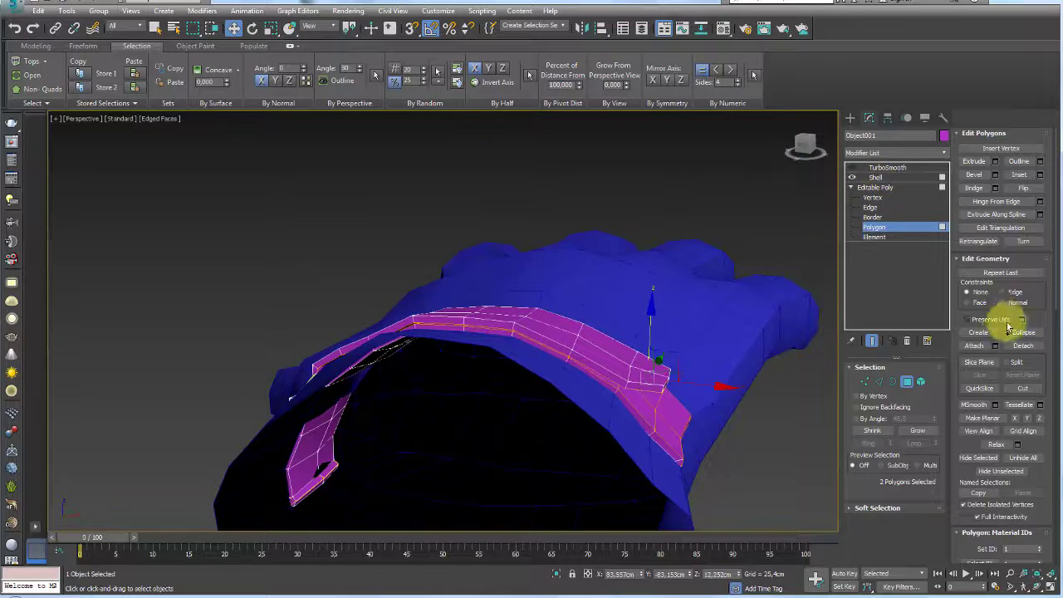
# Preview the strap with TurboSmooth, then delete TurboSmooth from the strap's modifier stack.
pyautogui.click(876, 177)
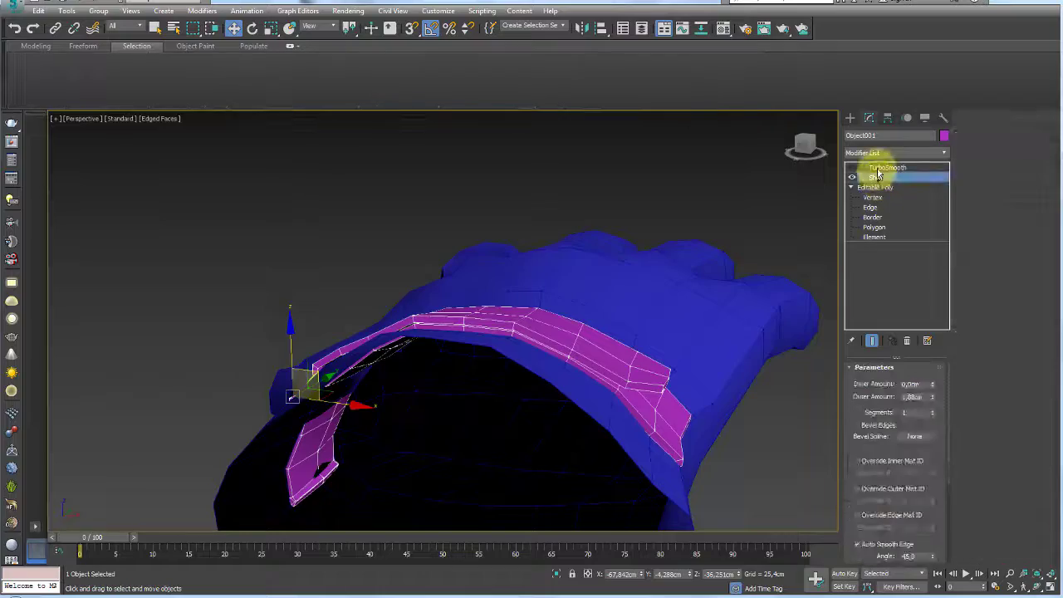
pyautogui.click(873, 167)
pyautogui.moveTo(689, 307)
pyautogui.keyDown('alt'); pyautogui.mouseDown(button='middle')
pyautogui.moveTo(654, 327)
pyautogui.moveTo(676, 325)
pyautogui.mouseUp(button='middle'); pyautogui.keyUp('alt')
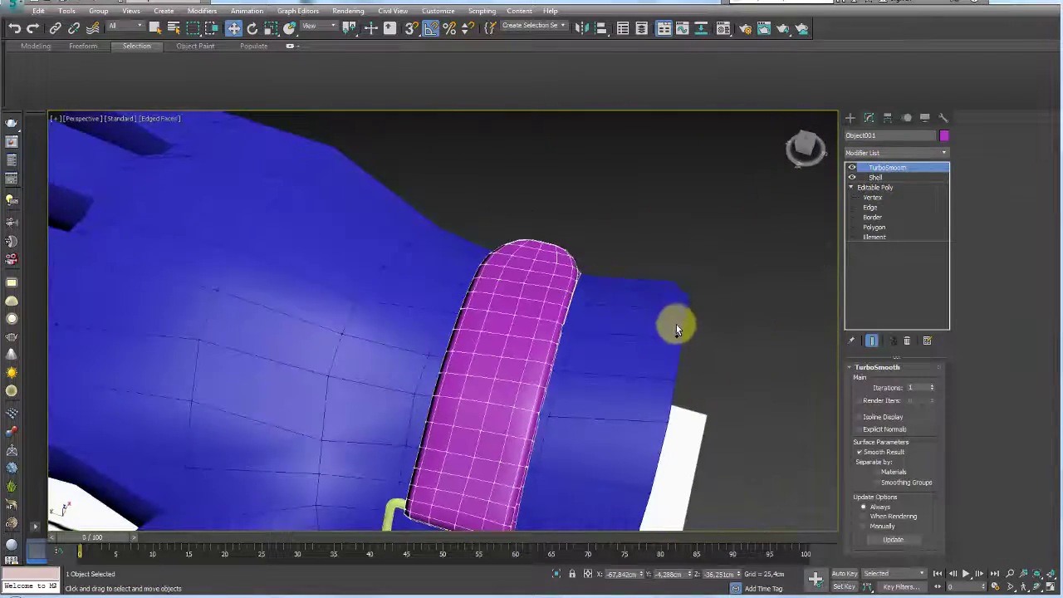
pyautogui.click(639, 355)
pyautogui.moveTo(639, 355)
pyautogui.keyDown('alt'); pyautogui.mouseDown(button='middle')
pyautogui.moveTo(682, 416)
pyautogui.moveTo(653, 433)
pyautogui.moveTo(646, 384)
pyautogui.moveTo(615, 342)
pyautogui.moveTo(559, 380)
pyautogui.moveTo(541, 315)
pyautogui.mouseUp(button='middle'); pyautogui.keyUp('alt')
pyautogui.click(550, 321)
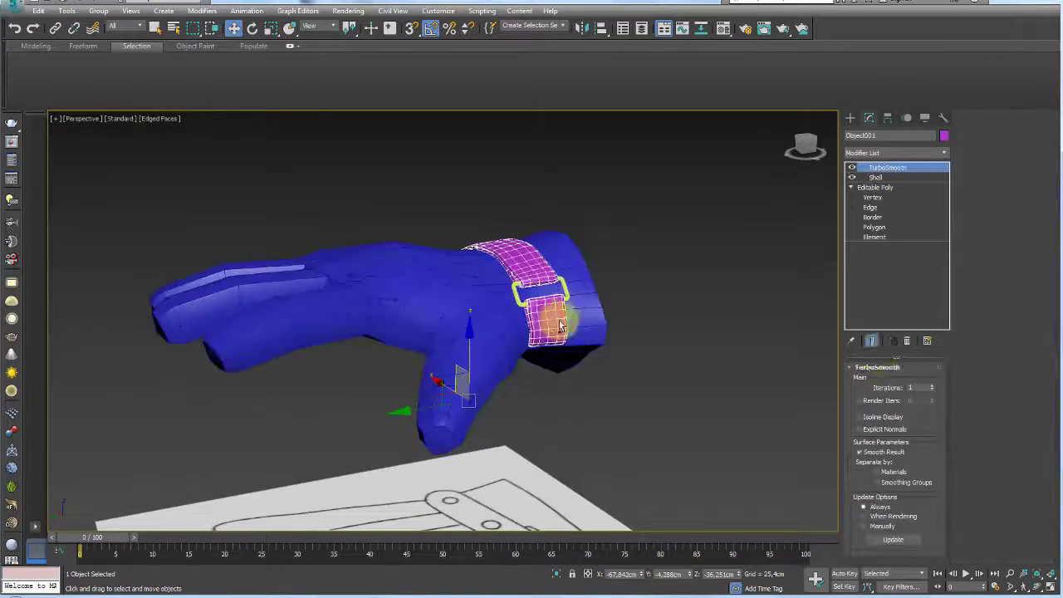
pyautogui.click(907, 341)
pyautogui.moveTo(678, 296)
pyautogui.keyDown('alt'); pyautogui.mouseDown(button='middle')
pyautogui.moveTo(581, 308)
pyautogui.moveTo(502, 335)
pyautogui.moveTo(534, 351)
pyautogui.mouseUp(button='middle'); pyautogui.keyUp('alt')
# Scale the buckle non-uniformly to 87% along its Local Y axis.
pyautogui.click(513, 334)
pyautogui.press('z')
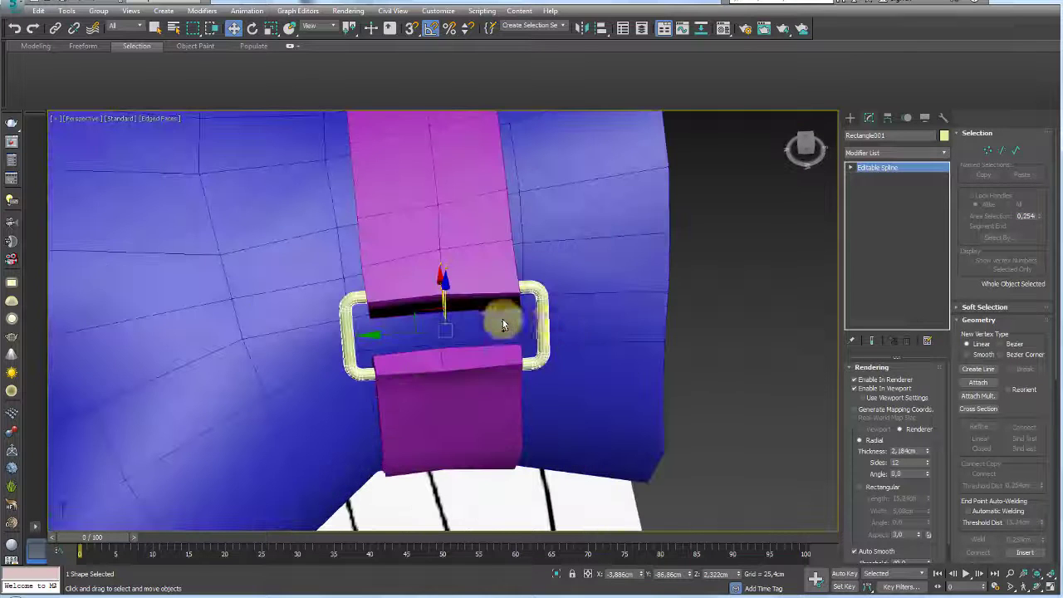
pyautogui.press('r')
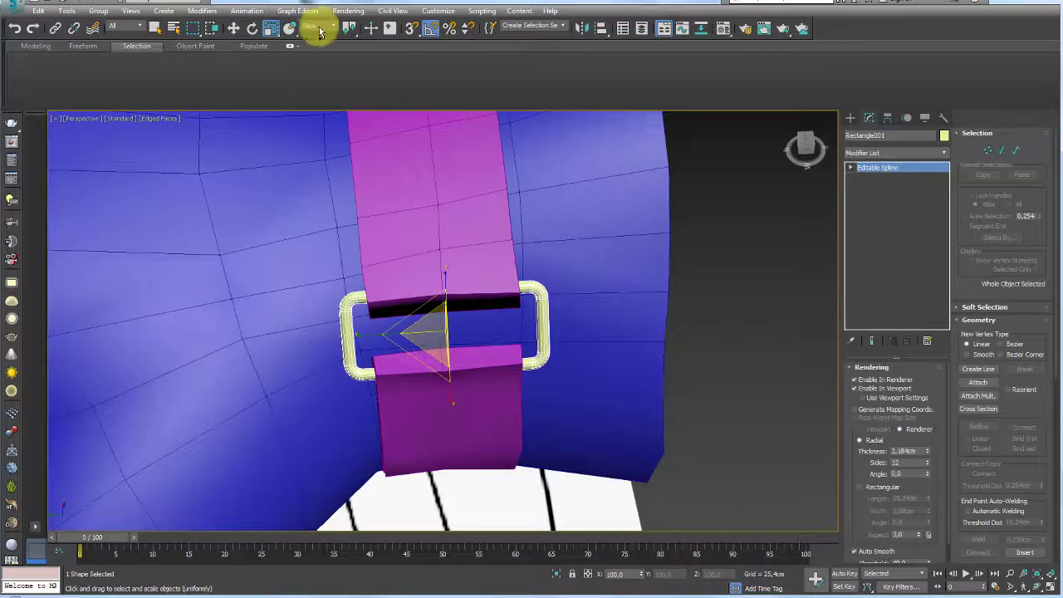
pyautogui.click(320, 30)
pyautogui.click(316, 66)
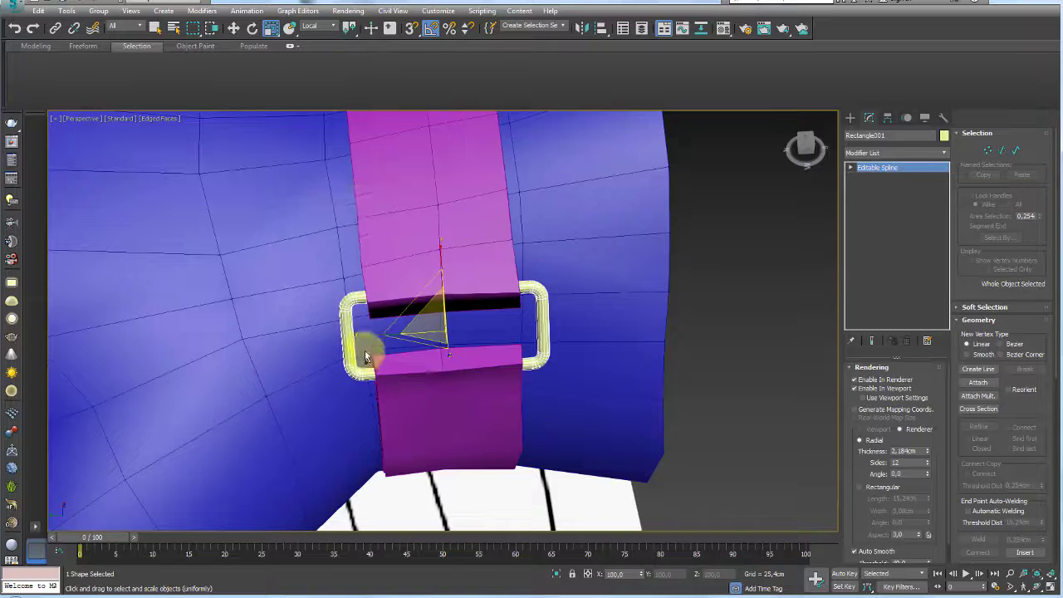
pyautogui.press('r')
pyautogui.moveTo(360, 335); pyautogui.dragTo(368, 341)
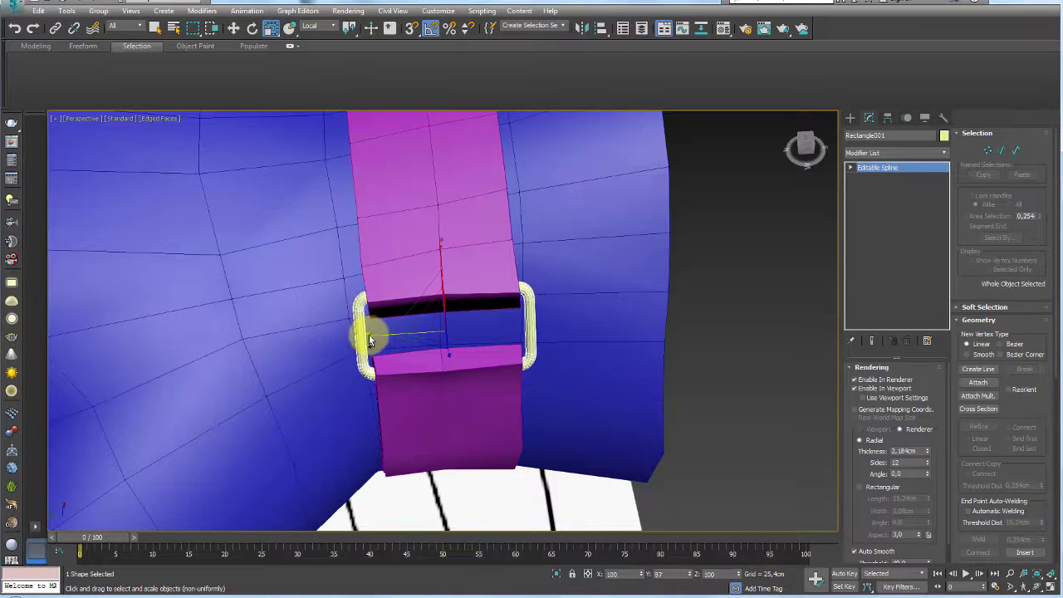
pyautogui.keyDown('alt'); pyautogui.moveTo(369, 333); pyautogui.dragTo(474, 291, button='middle'); pyautogui.keyUp('alt')
# Select six vertices on the strap's end and move them to fit the glove.
pyautogui.click(527, 286)
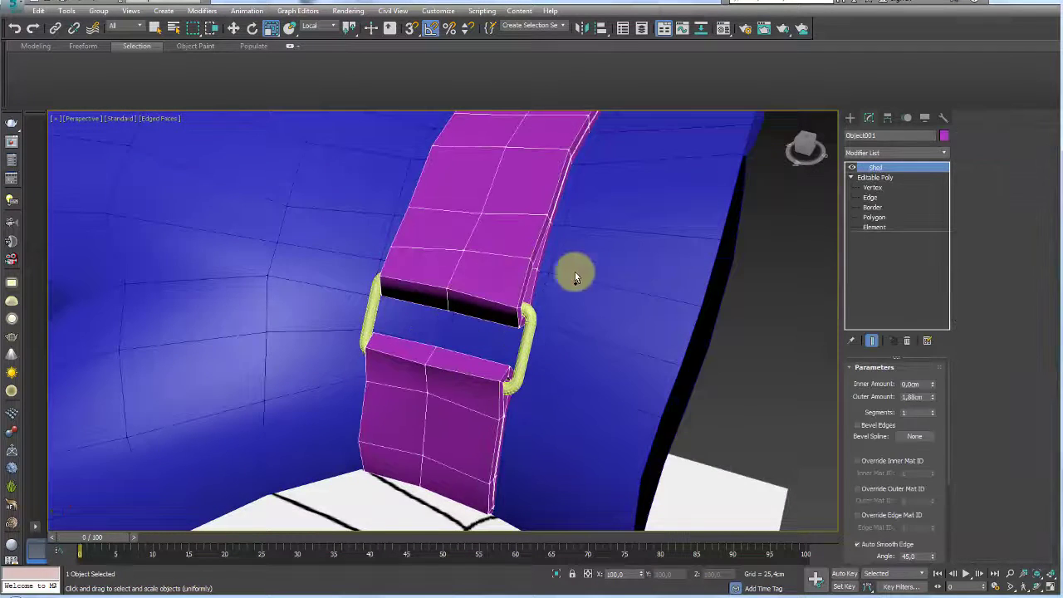
pyautogui.scroll(-3, 575, 271)
pyautogui.moveTo(571, 307)
pyautogui.keyDown('alt'); pyautogui.mouseDown(button='middle')
pyautogui.moveTo(505, 315)
pyautogui.moveTo(524, 342)
pyautogui.mouseUp(button='middle'); pyautogui.keyUp('alt')
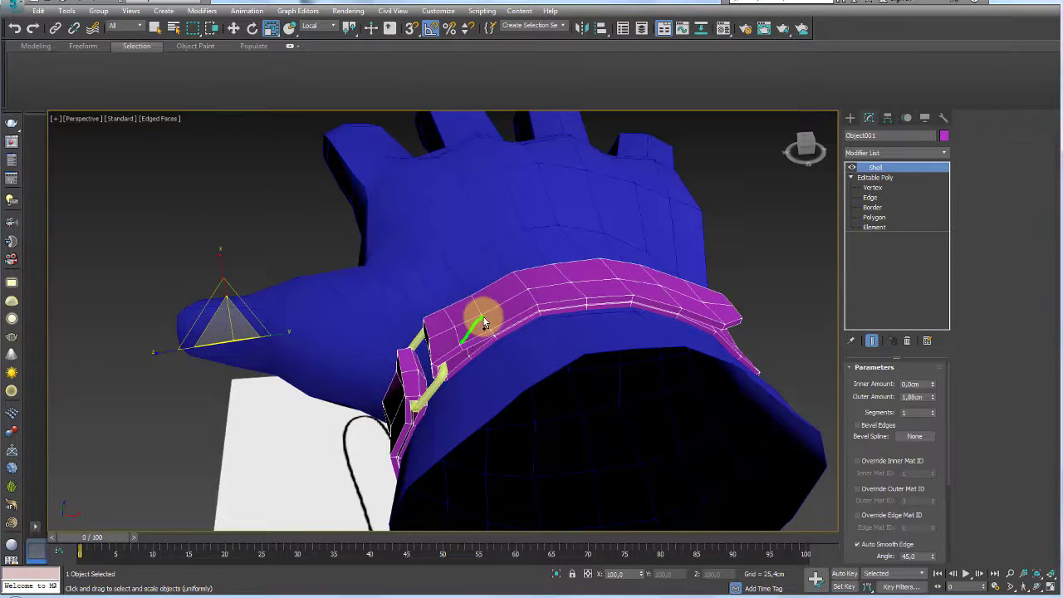
pyautogui.moveTo(484, 322); pyautogui.dragTo(579, 314)
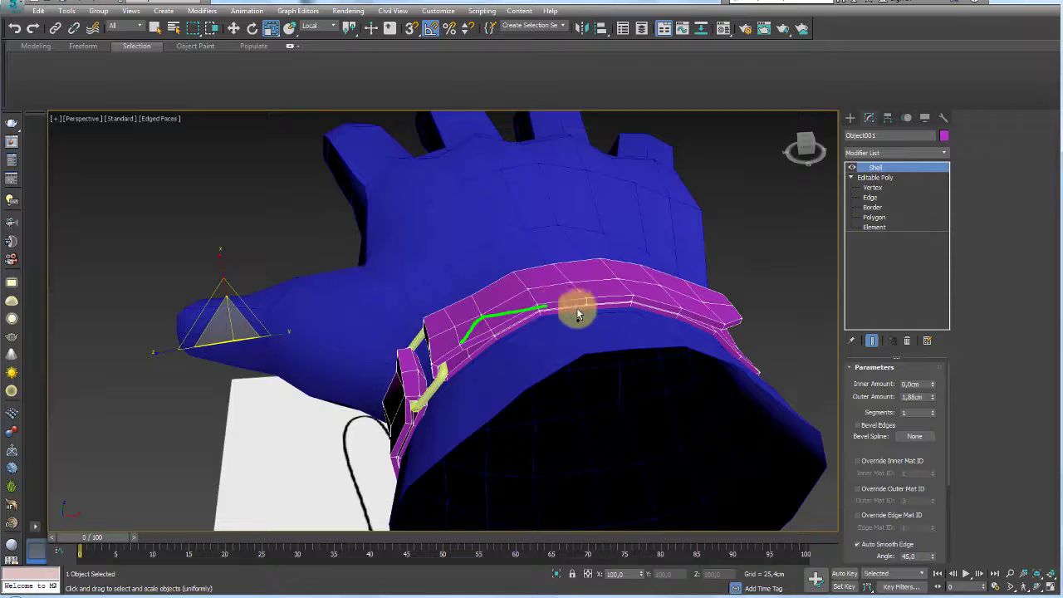
pyautogui.click(872, 188)
pyautogui.moveTo(495, 305)
pyautogui.keyDown('alt'); pyautogui.mouseDown(button='middle')
pyautogui.moveTo(479, 299)
pyautogui.moveTo(484, 263)
pyautogui.moveTo(598, 254)
pyautogui.moveTo(572, 348)
pyautogui.moveTo(562, 334)
pyautogui.mouseUp(button='middle'); pyautogui.keyUp('alt')
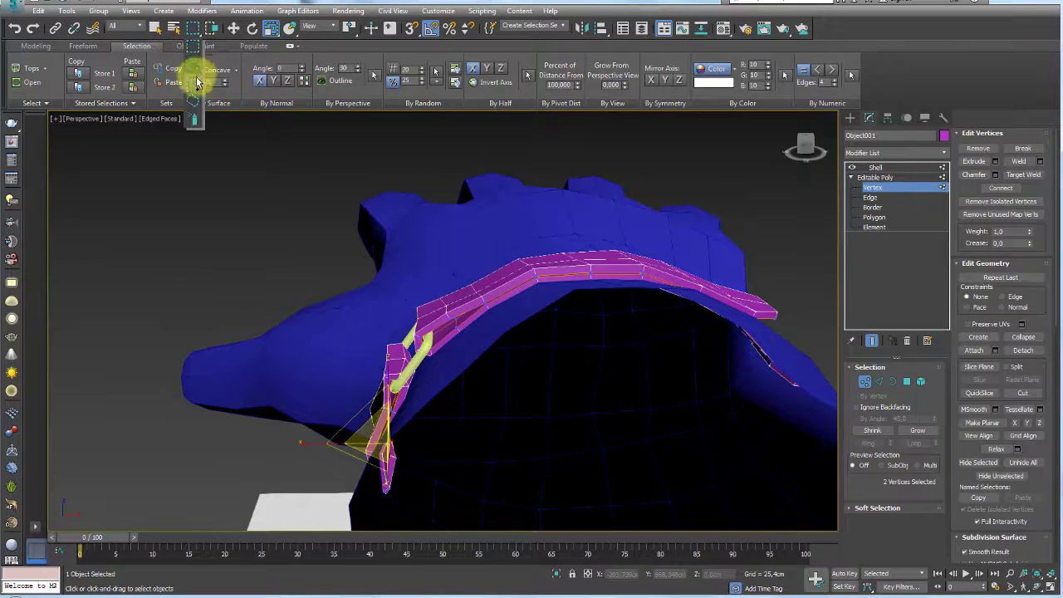
pyautogui.moveTo(408, 204)
pyautogui.keyDown('alt'); pyautogui.mouseDown(button='middle')
pyautogui.moveTo(496, 266)
pyautogui.moveTo(542, 341)
pyautogui.mouseUp(button='middle'); pyautogui.keyUp('alt')
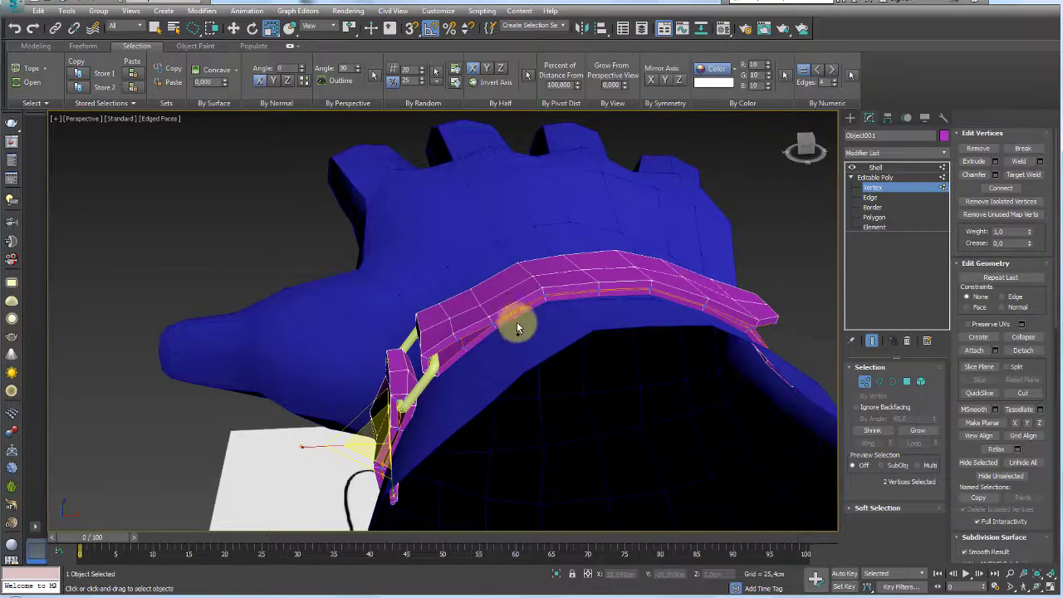
pyautogui.moveTo(452, 278); pyautogui.dragTo(517, 313)
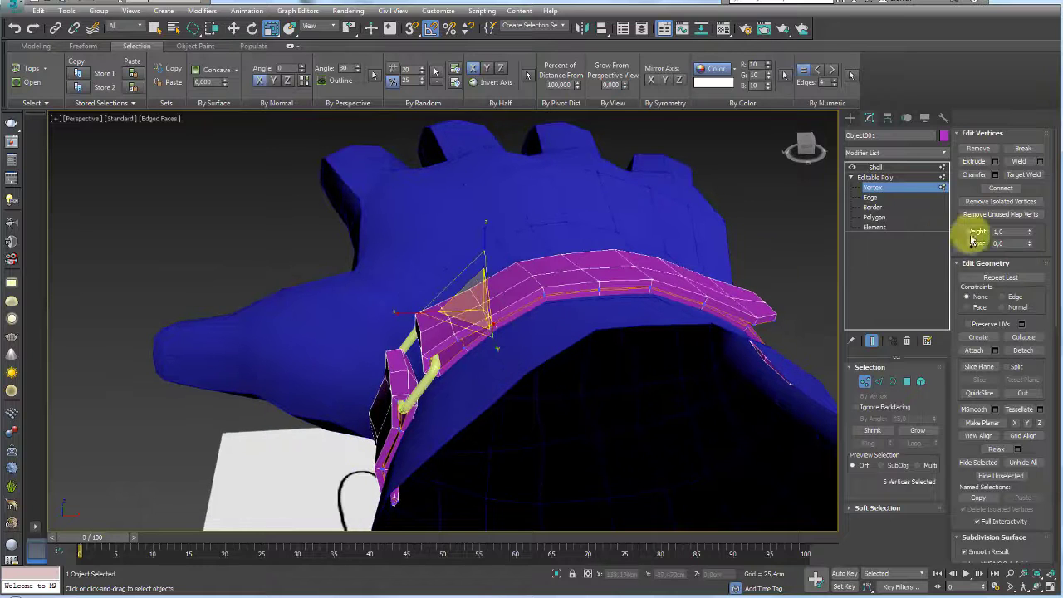
pyautogui.press('w')
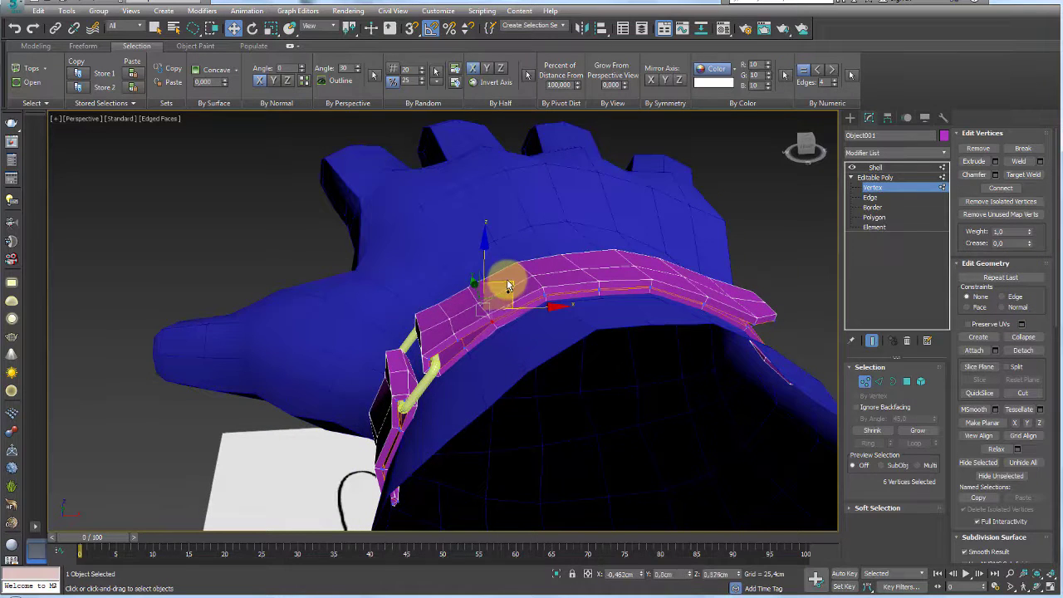
pyautogui.keyDown('alt'); pyautogui.moveTo(576, 285); pyautogui.dragTo(523, 287, button='middle'); pyautogui.keyUp('alt')
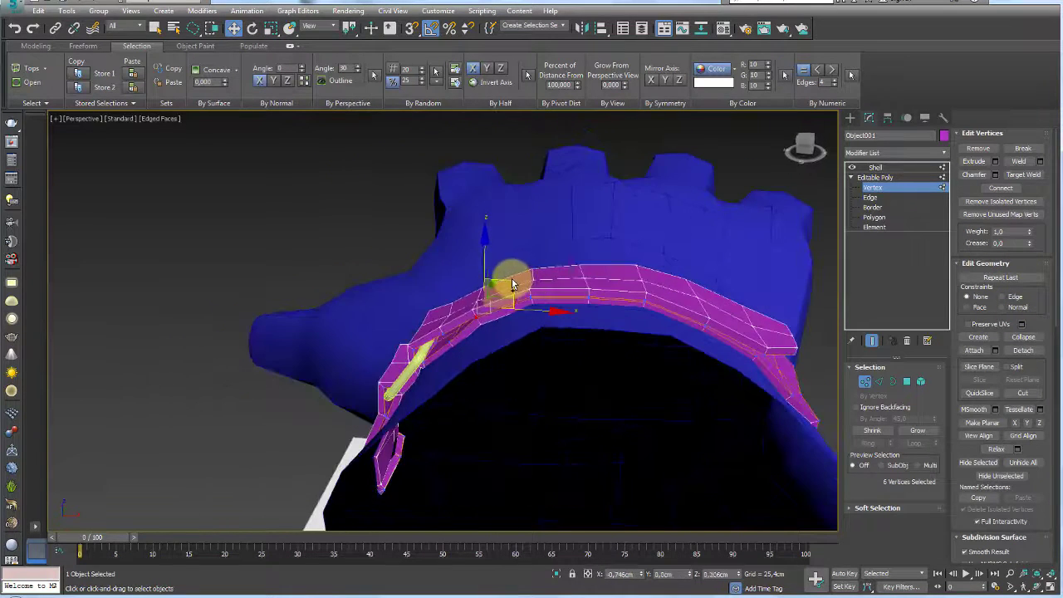
pyautogui.moveTo(512, 285); pyautogui.dragTo(611, 264)
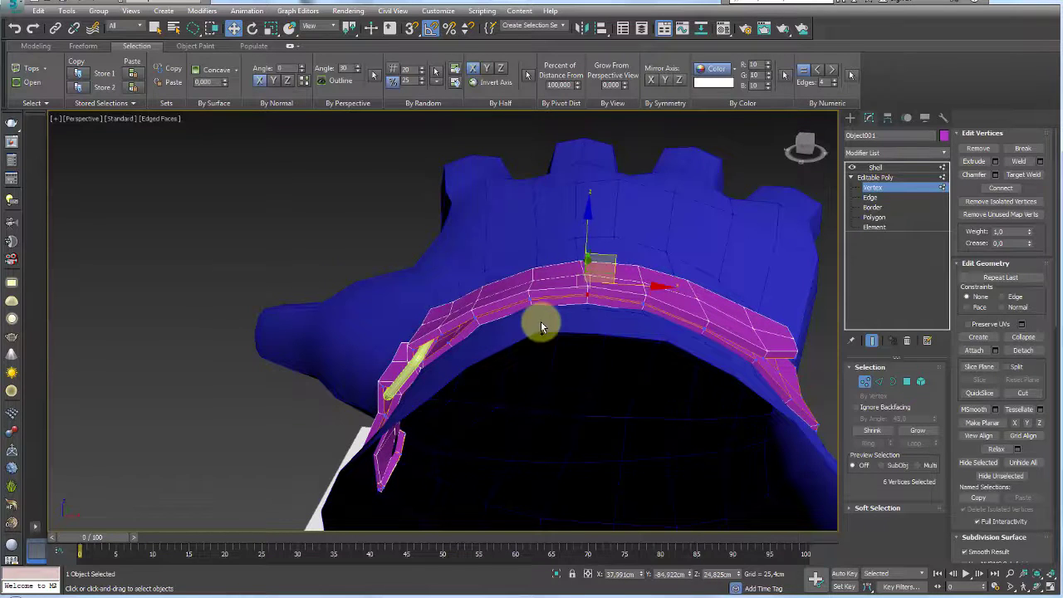
# Pull the strap's junction and lower-end vertices in so the strap hugs the wrist.
pyautogui.keyDown('alt'); pyautogui.moveTo(541, 320); pyautogui.dragTo(559, 318, button='middle'); pyautogui.keyUp('alt')
pyautogui.keyDown('ctrl'); pyautogui.moveTo(522, 315); pyautogui.dragTo(579, 268); pyautogui.keyUp('ctrl')
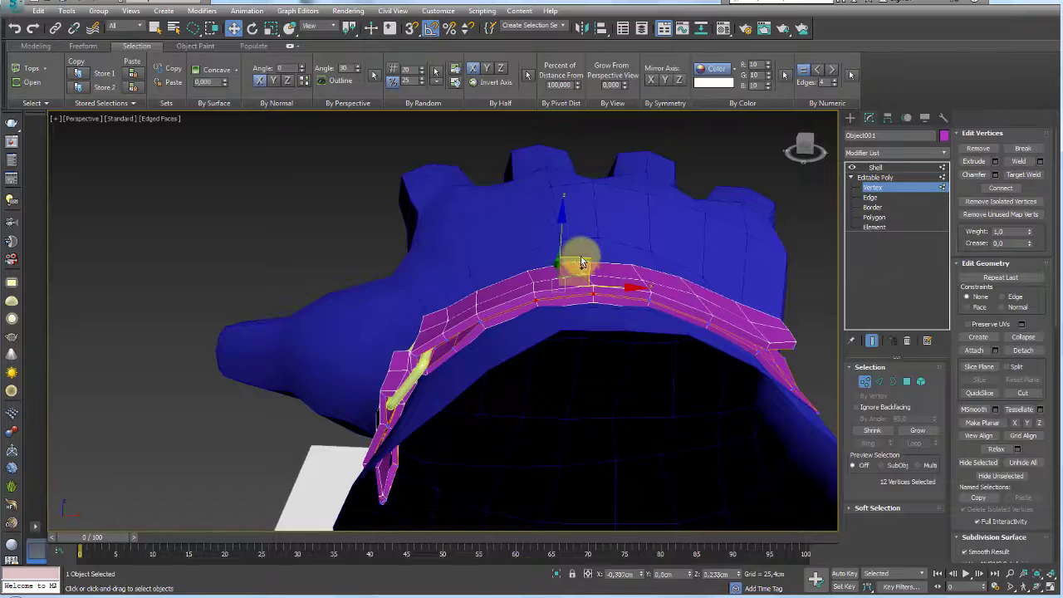
pyautogui.keyDown('alt'); pyautogui.moveTo(576, 254); pyautogui.dragTo(629, 283, button='middle'); pyautogui.keyUp('alt')
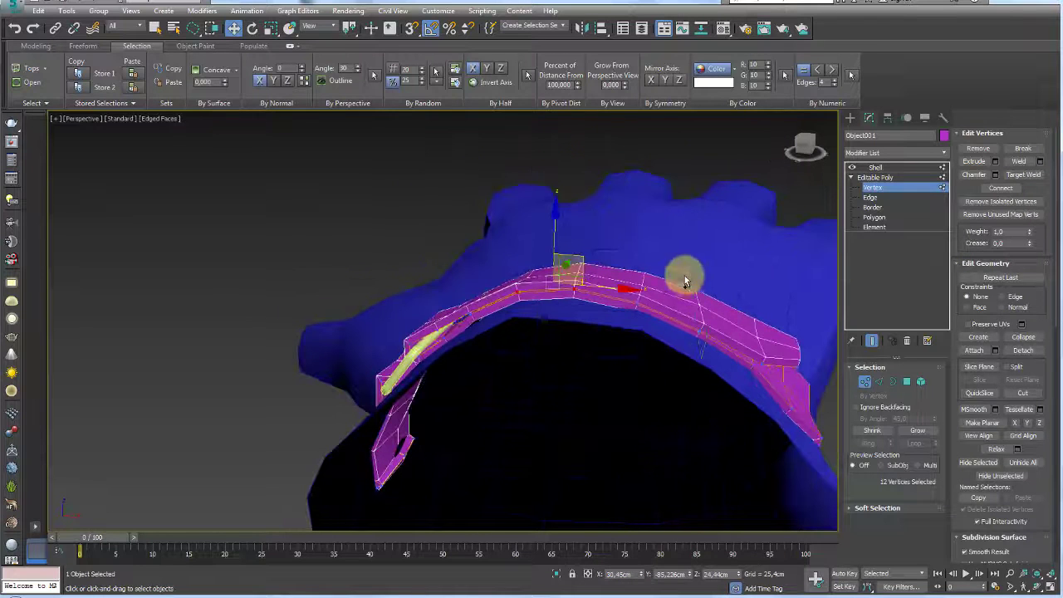
pyautogui.moveTo(684, 275); pyautogui.dragTo(724, 315)
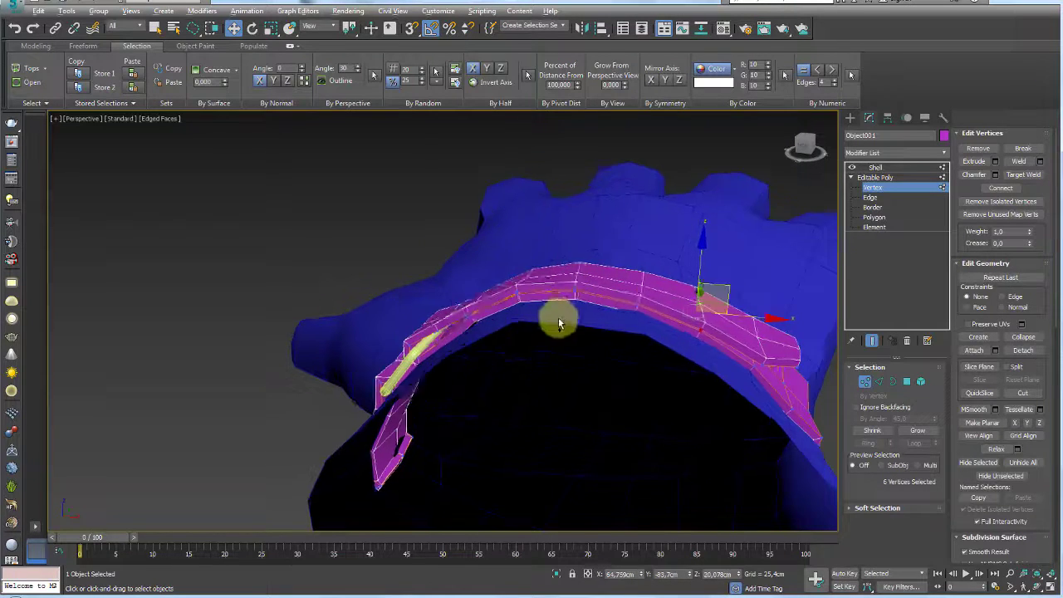
pyautogui.moveTo(557, 316)
pyautogui.keyDown('alt'); pyautogui.mouseDown(button='middle')
pyautogui.moveTo(426, 353)
pyautogui.moveTo(451, 354)
pyautogui.mouseUp(button='middle'); pyautogui.keyUp('alt')
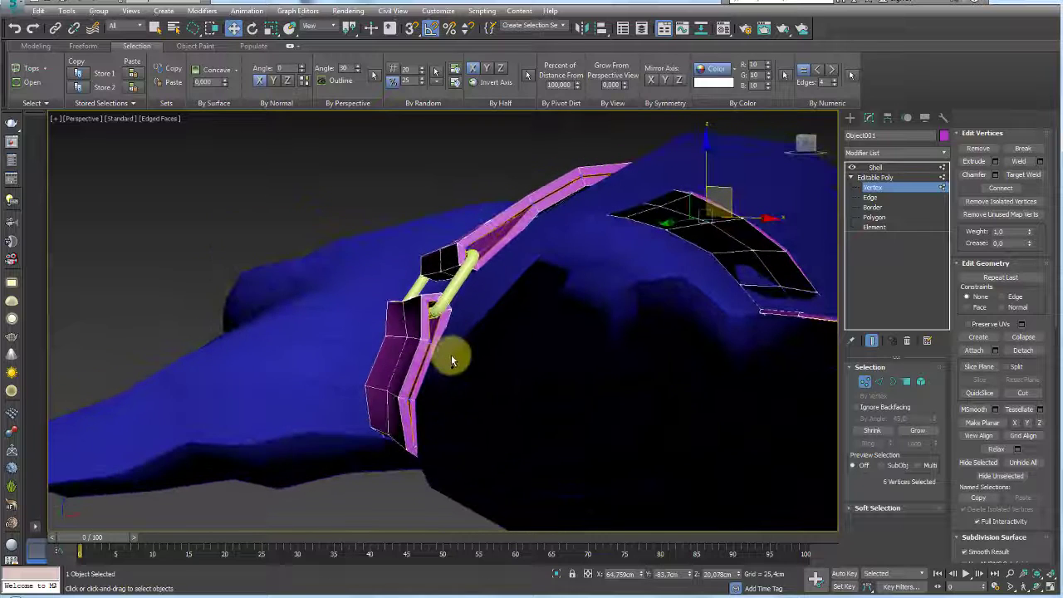
pyautogui.moveTo(390, 295); pyautogui.dragTo(463, 352)
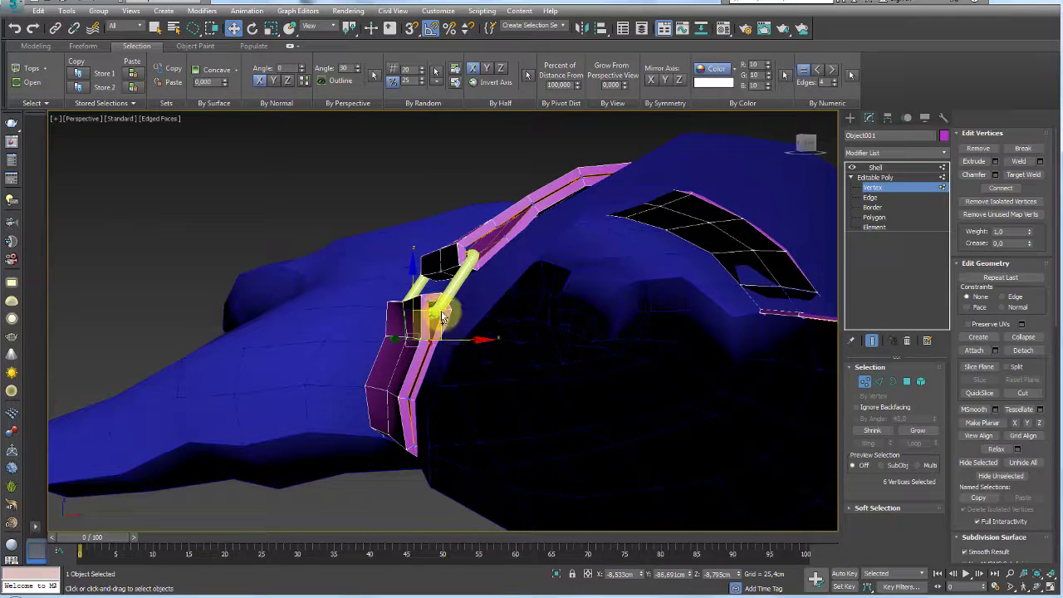
pyautogui.keyDown('alt'); pyautogui.moveTo(457, 398); pyautogui.dragTo(449, 386, button='middle'); pyautogui.keyUp('alt')
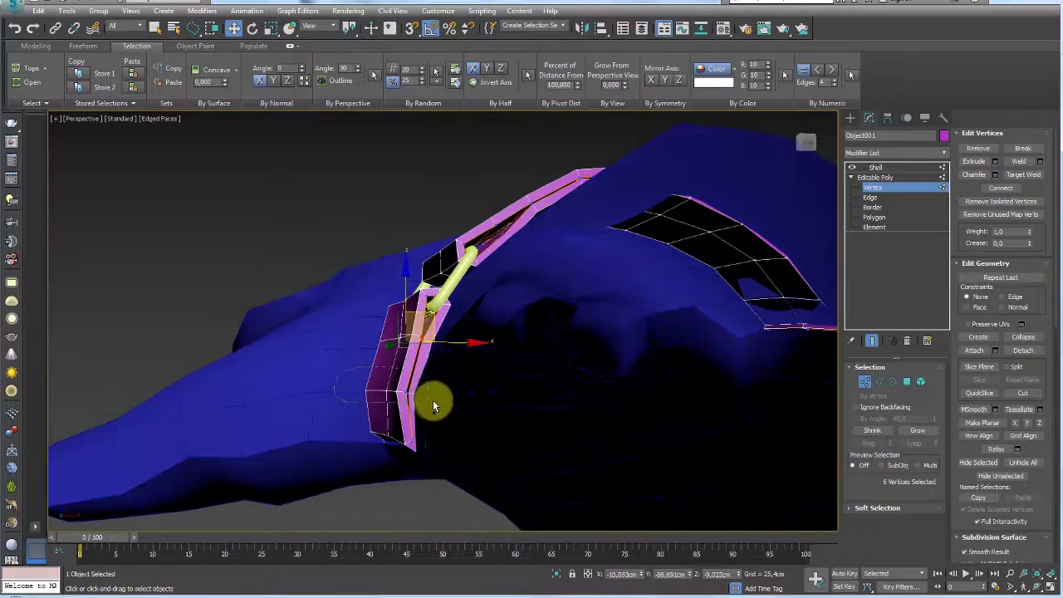
pyautogui.keyDown('alt'); pyautogui.moveTo(434, 426); pyautogui.dragTo(446, 411, button='middle'); pyautogui.keyUp('alt')
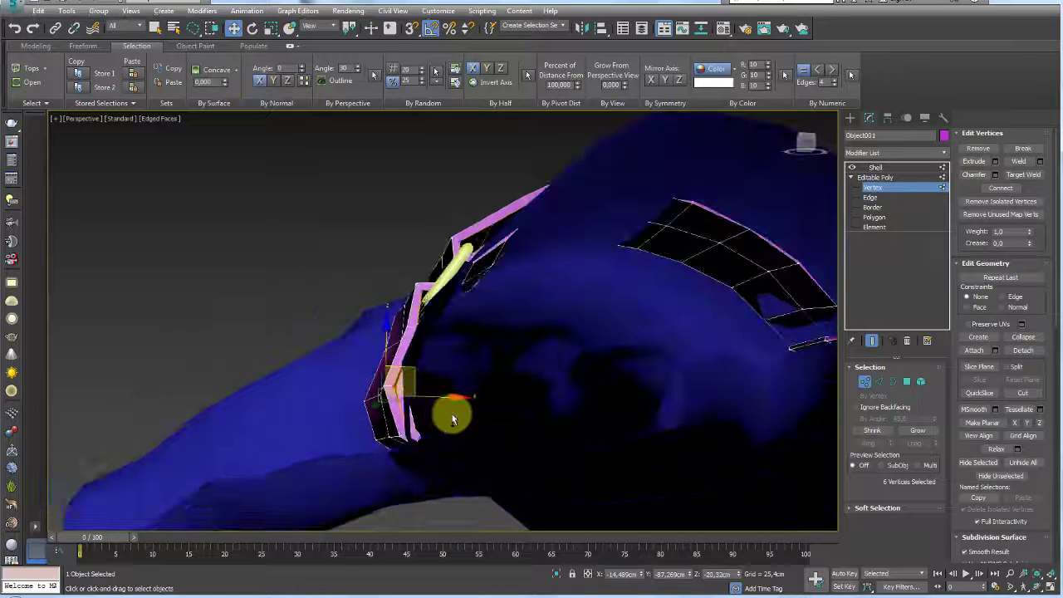
pyautogui.moveTo(368, 464); pyautogui.dragTo(425, 416)
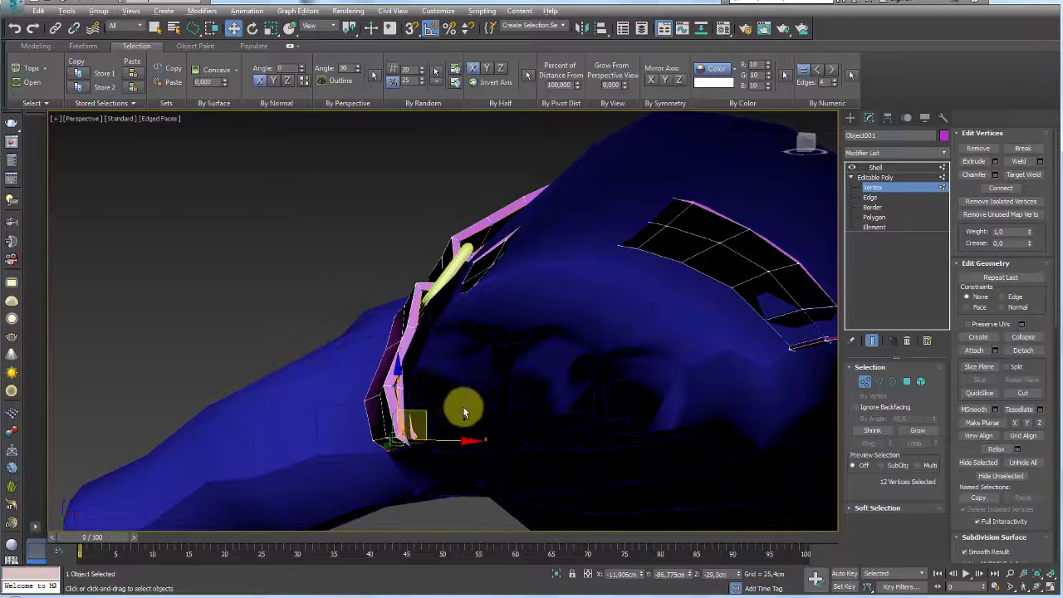
pyautogui.keyDown('alt'); pyautogui.moveTo(462, 406); pyautogui.dragTo(729, 217, button='middle'); pyautogui.keyUp('alt')
pyautogui.click(875, 176)
pyautogui.scroll(-5, 498, 332)
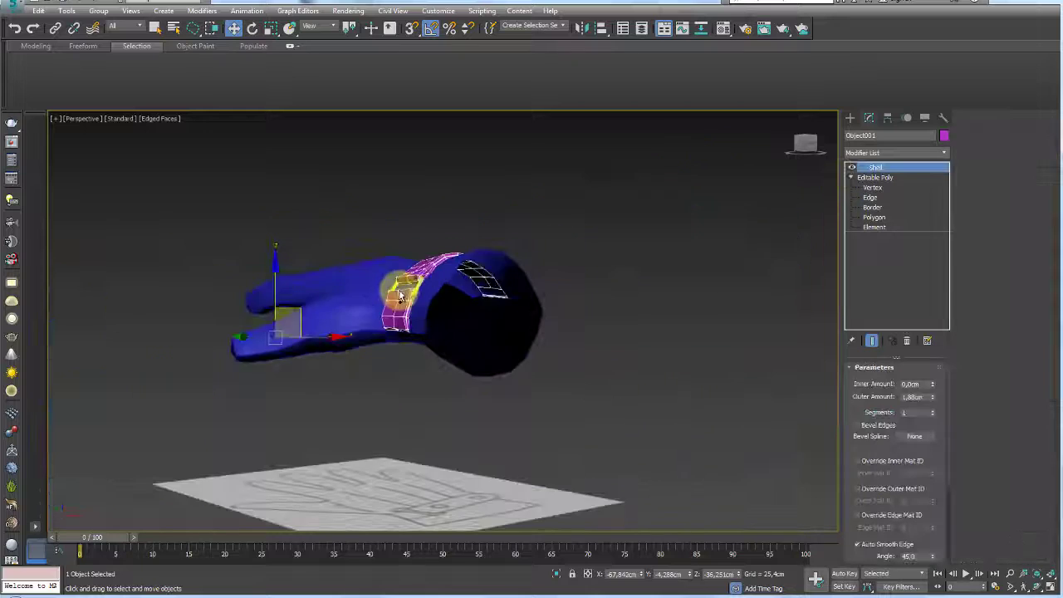
pyautogui.scroll(5, 510, 348)
# On Box005, ring-select the wrist edges and Connect them into a new cuff edge loop.
pyautogui.click(519, 328)
pyautogui.moveTo(525, 328)
pyautogui.keyDown('alt'); pyautogui.mouseDown(button='middle')
pyautogui.moveTo(490, 263)
pyautogui.moveTo(841, 349)
pyautogui.mouseUp(button='middle'); pyautogui.keyUp('alt')
pyautogui.click(879, 381)
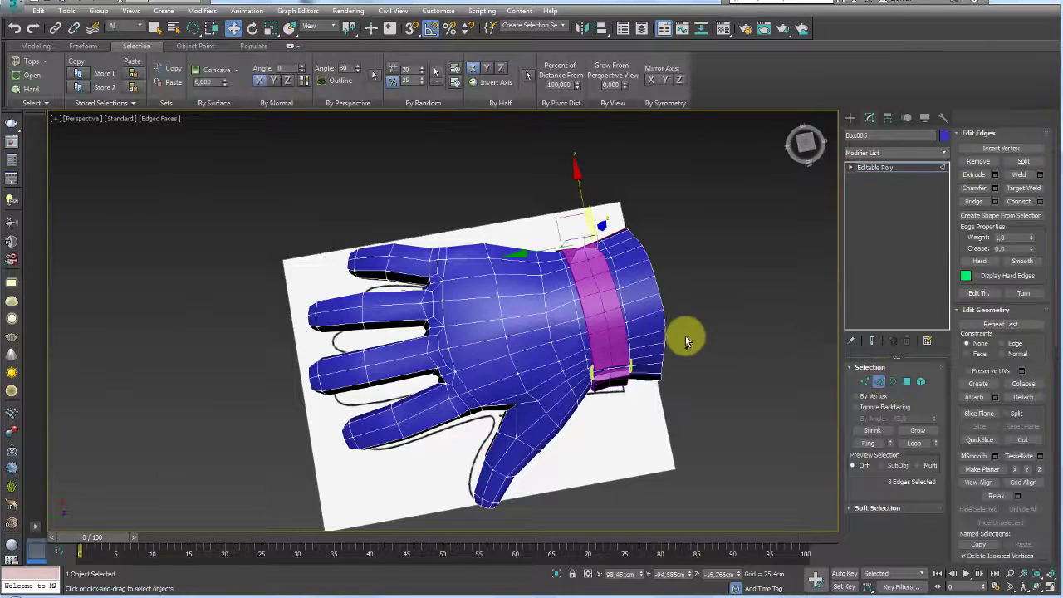
pyautogui.click(868, 442)
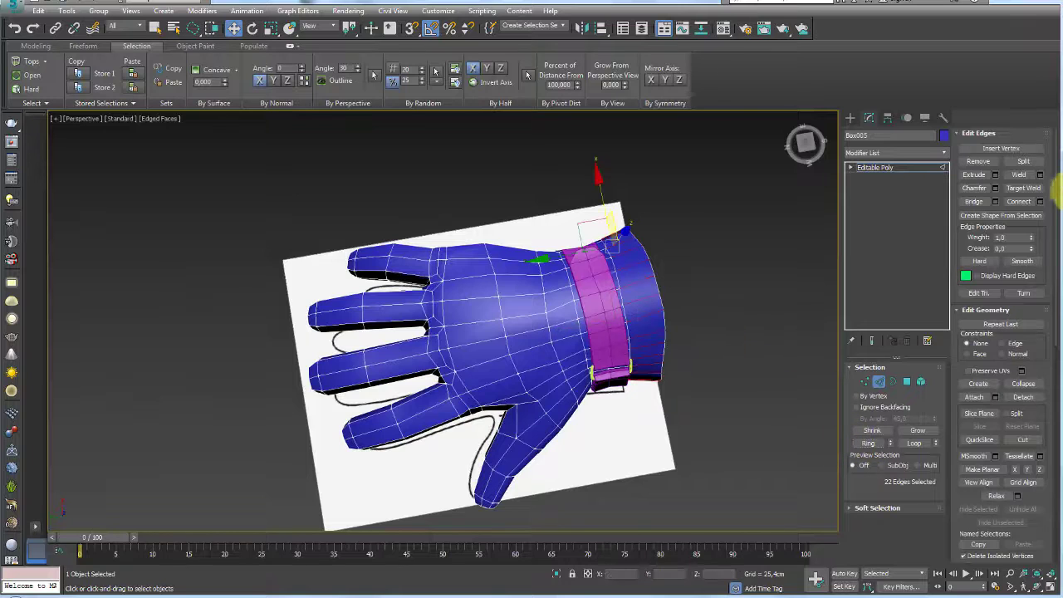
pyautogui.click(1040, 202)
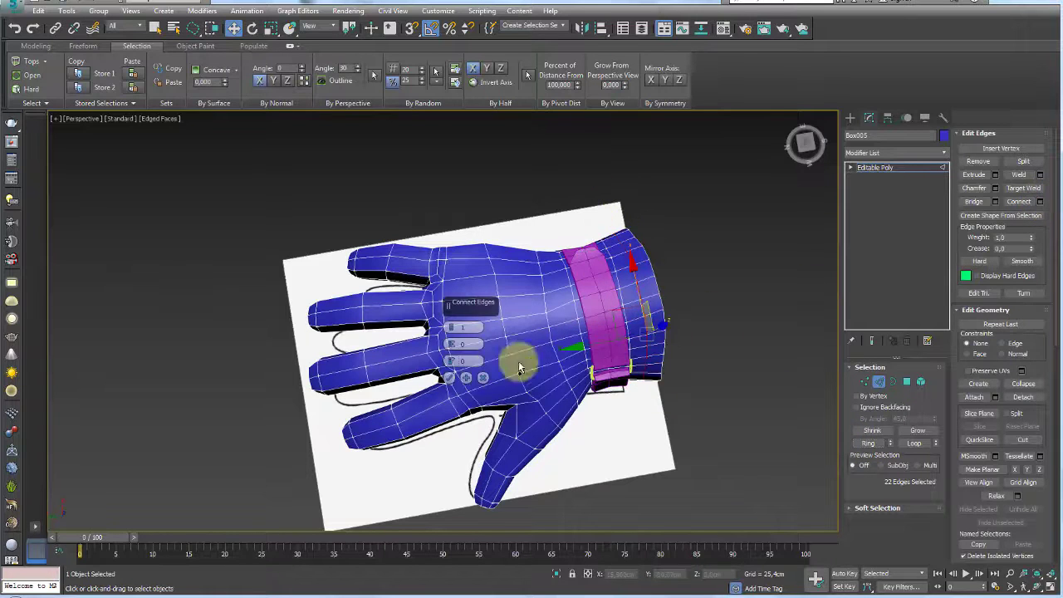
pyautogui.click(449, 378)
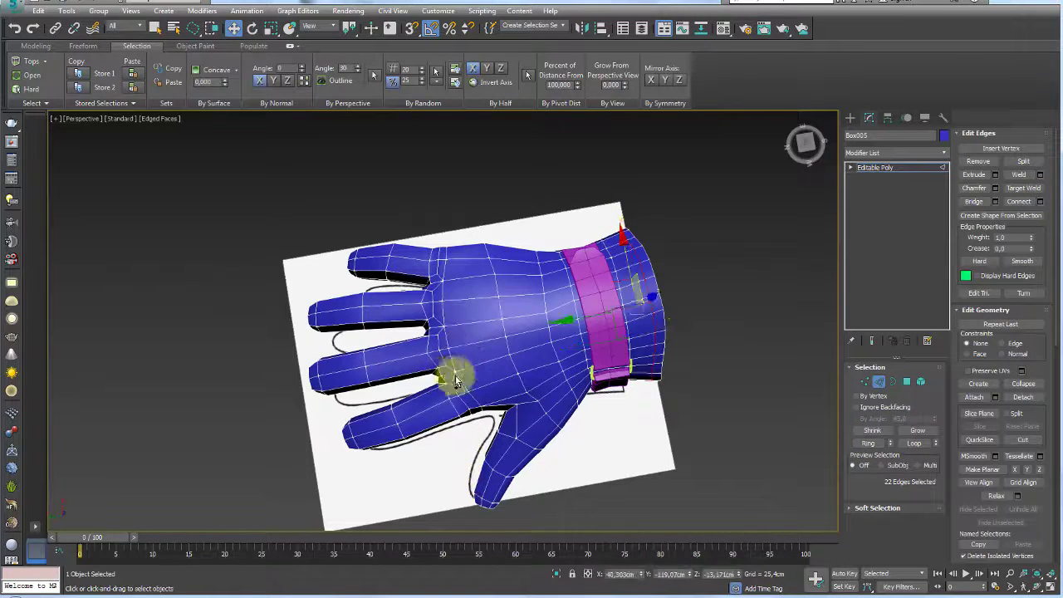
pyautogui.keyDown('ctrl'); pyautogui.click(907, 382); pyautogui.keyUp('ctrl')
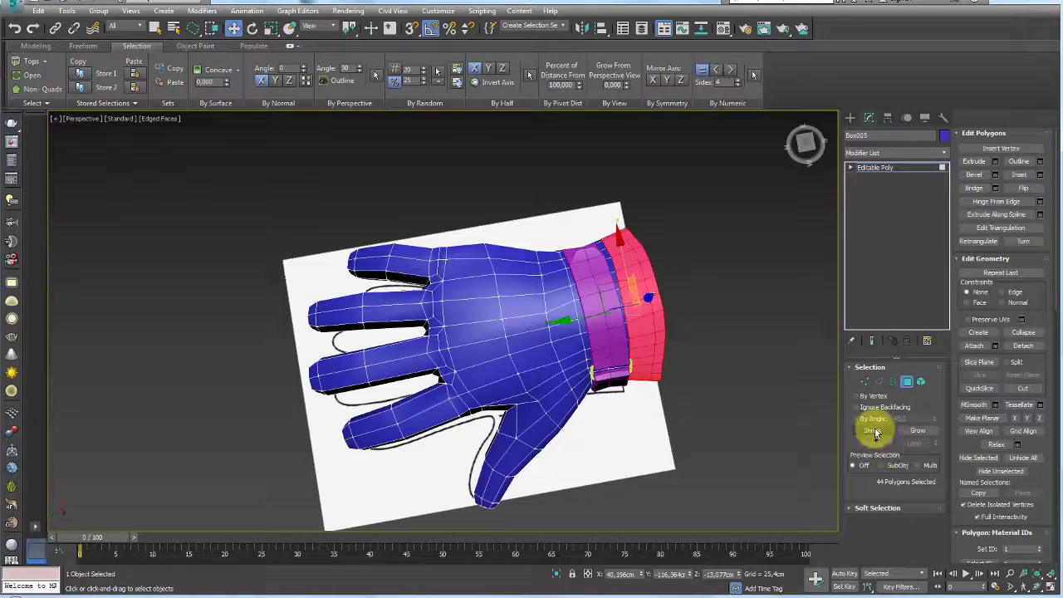
pyautogui.click(873, 431)
# Extrude the 22-polygon cuff ring by Local Normal about 5 cm into a raised rim.
pyautogui.moveTo(681, 346)
pyautogui.keyDown('alt'); pyautogui.mouseDown(button='middle')
pyautogui.moveTo(622, 247)
pyautogui.moveTo(652, 404)
pyautogui.mouseUp(button='middle'); pyautogui.keyUp('alt')
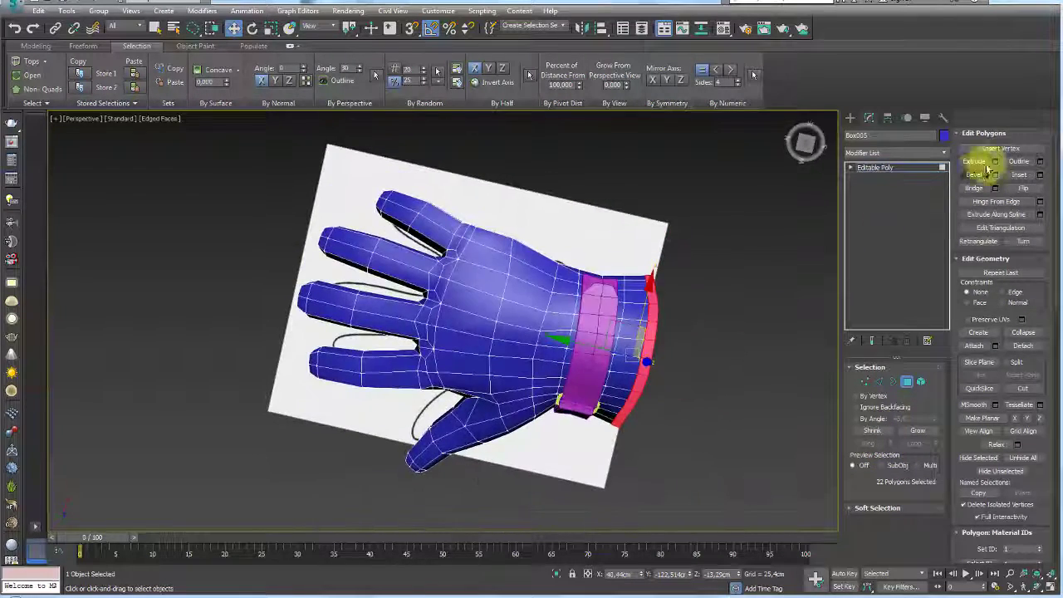
pyautogui.click(994, 162)
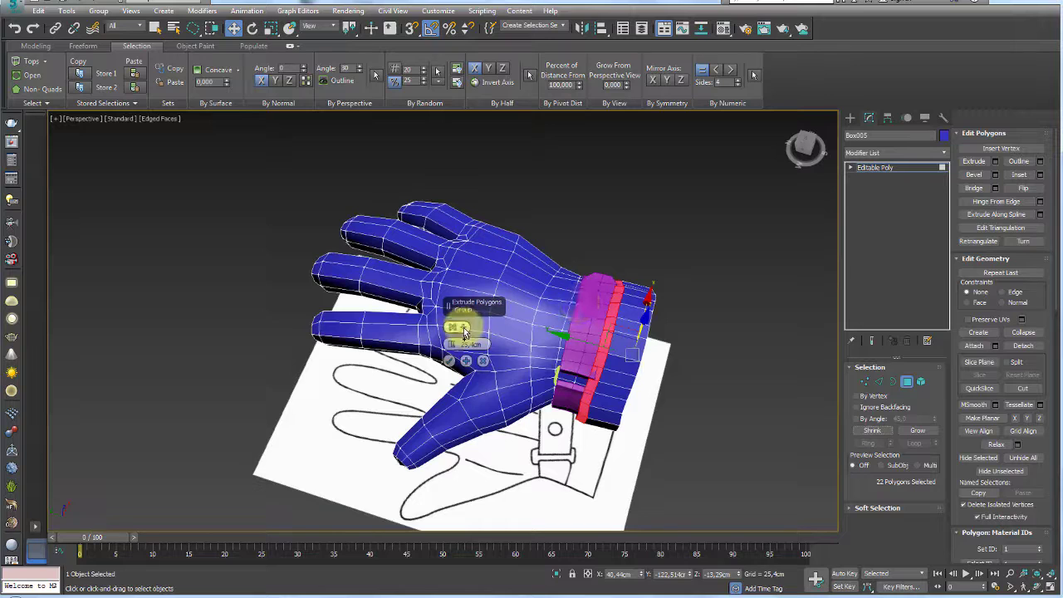
pyautogui.click(454, 326)
pyautogui.click(494, 349)
pyautogui.keyDown('alt'); pyautogui.moveTo(714, 331); pyautogui.dragTo(775, 302, button='middle'); pyautogui.keyUp('alt')
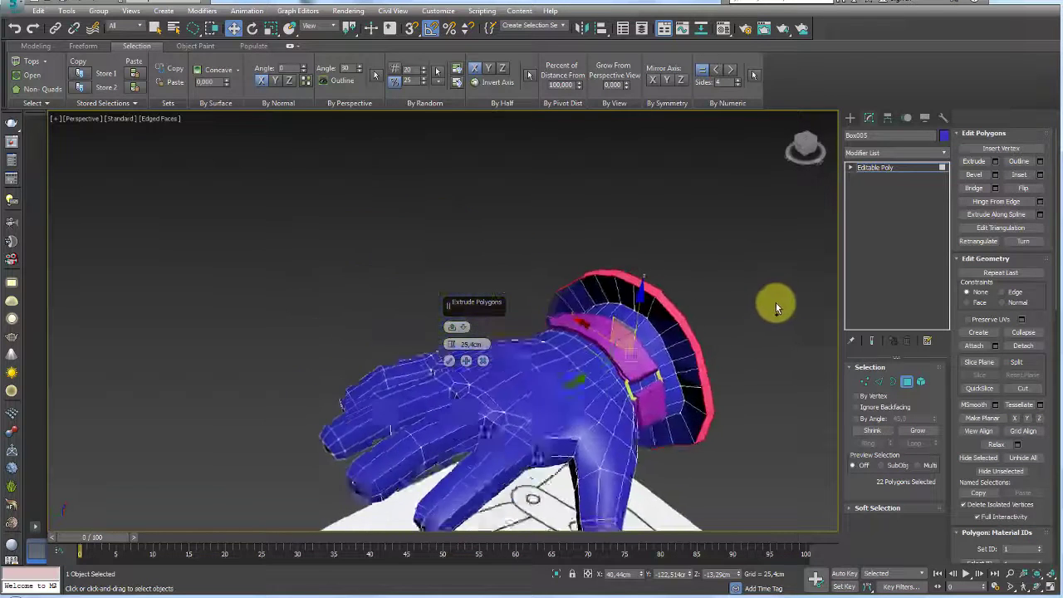
pyautogui.moveTo(455, 355); pyautogui.dragTo(455, 394)
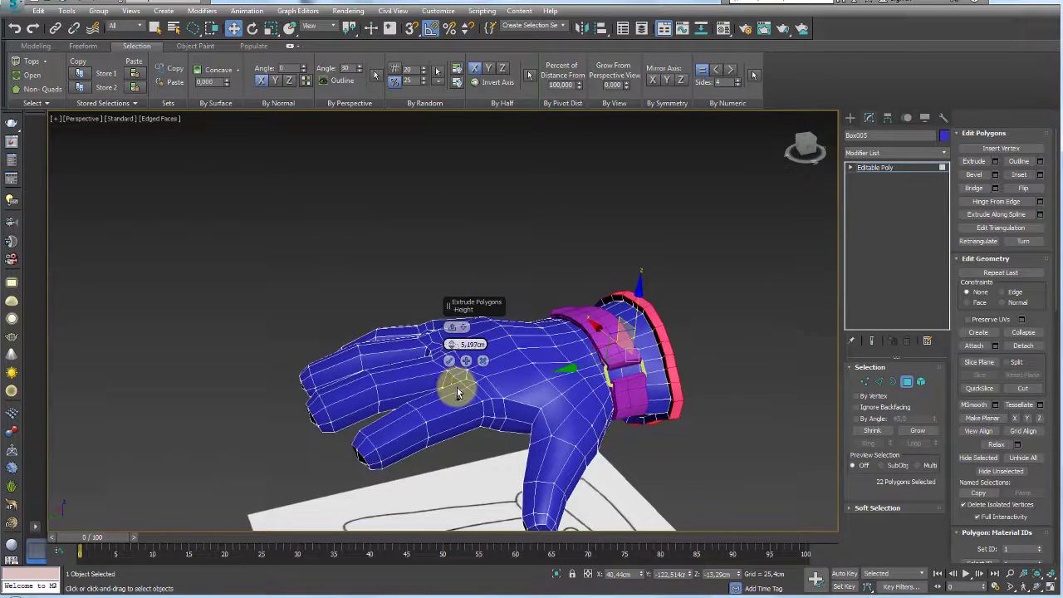
pyautogui.click(448, 361)
pyautogui.scroll(8, 533, 356)
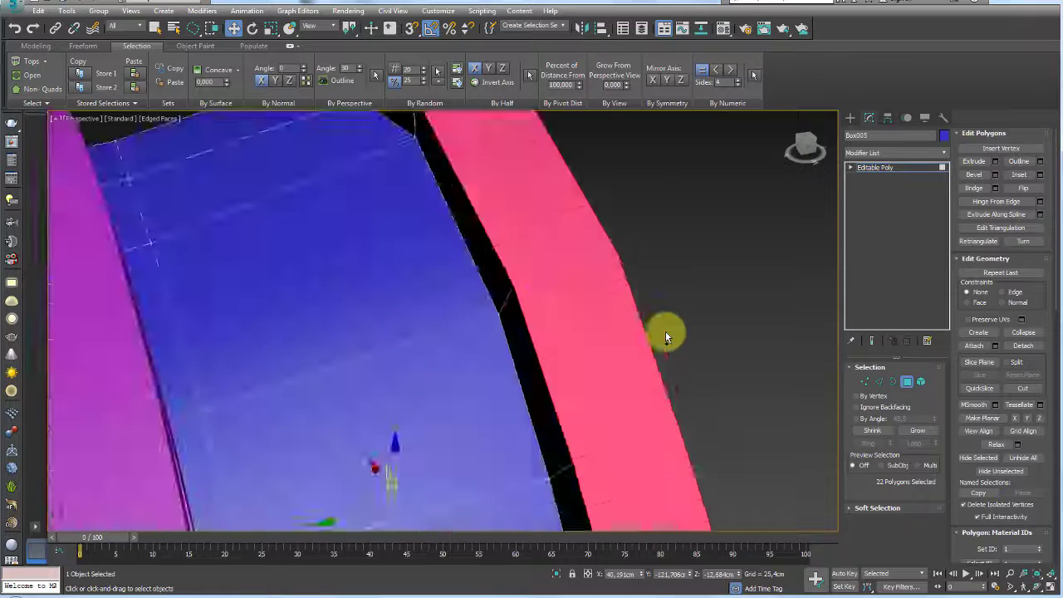
pyautogui.keyDown('alt'); pyautogui.moveTo(667, 332); pyautogui.dragTo(839, 376, button='middle'); pyautogui.keyUp('alt')
pyautogui.click(878, 381)
# Chamfer both rim edge loops (44 edges) by about 1.554 cm.
pyautogui.doubleClick(754, 324)
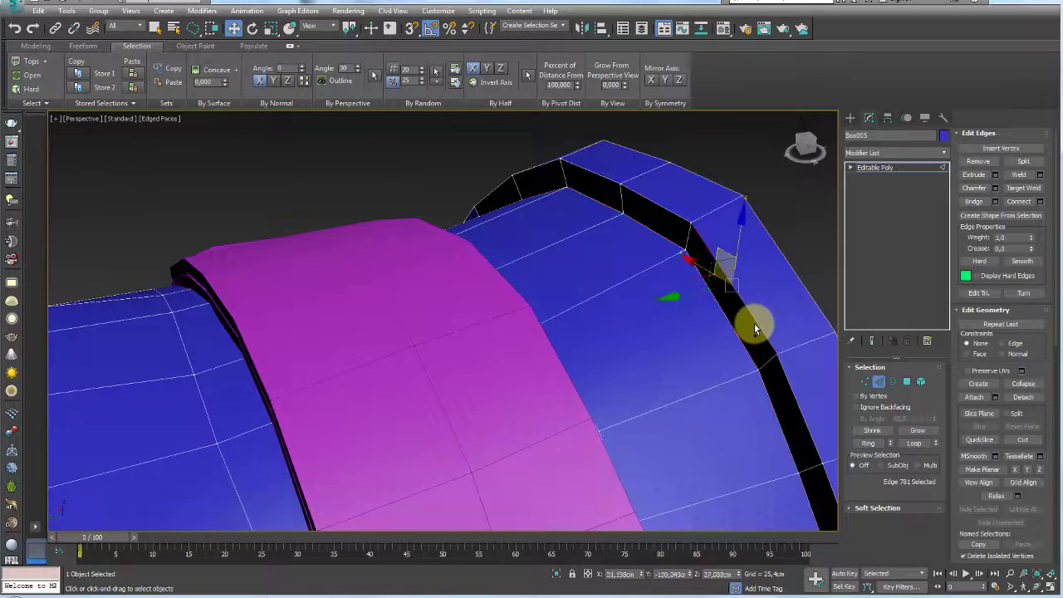
pyautogui.keyDown('alt'); pyautogui.moveTo(739, 332); pyautogui.dragTo(738, 292, button='middle'); pyautogui.keyUp('alt')
pyautogui.keyDown('ctrl'); pyautogui.doubleClick(738, 292); pyautogui.keyUp('ctrl')
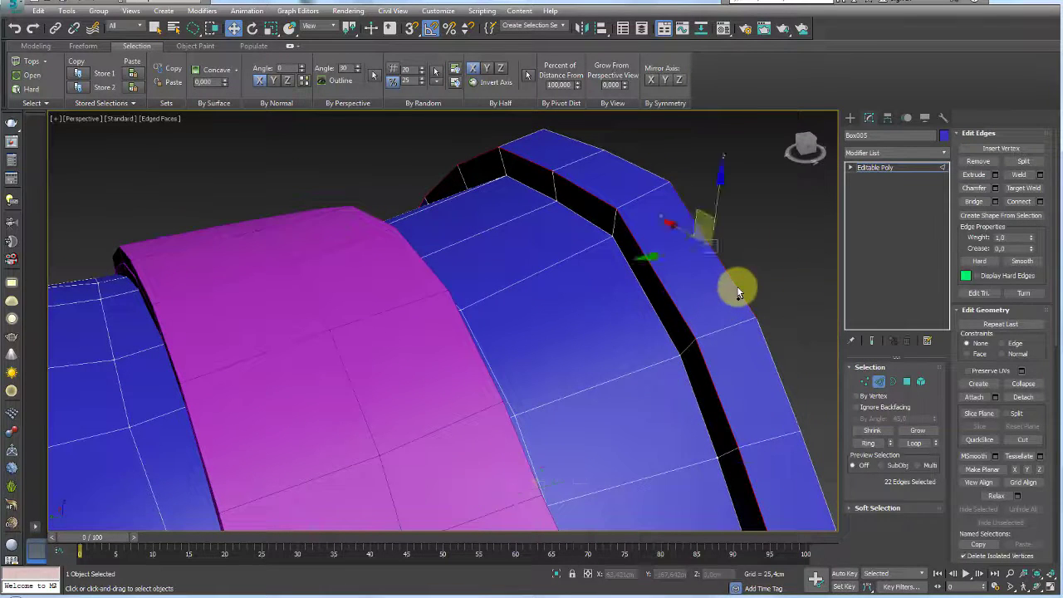
pyautogui.click(993, 189)
pyautogui.moveTo(451, 344); pyautogui.dragTo(457, 345)
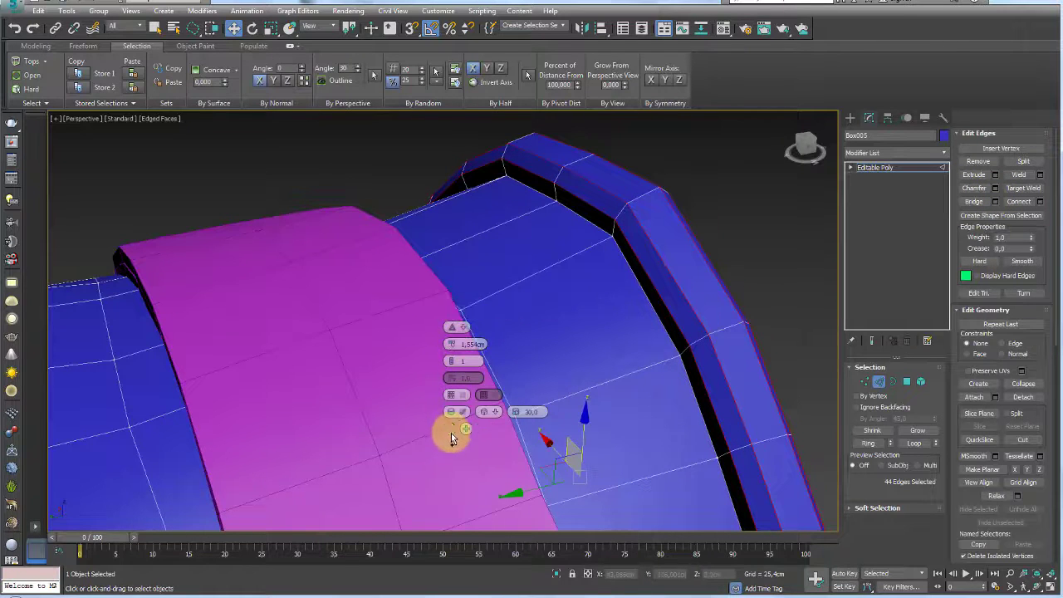
pyautogui.click(449, 428)
pyautogui.click(894, 165)
# Clear the selection, reselect the glove and orbit around it to review the finished model.
pyautogui.scroll(-5, 653, 266)
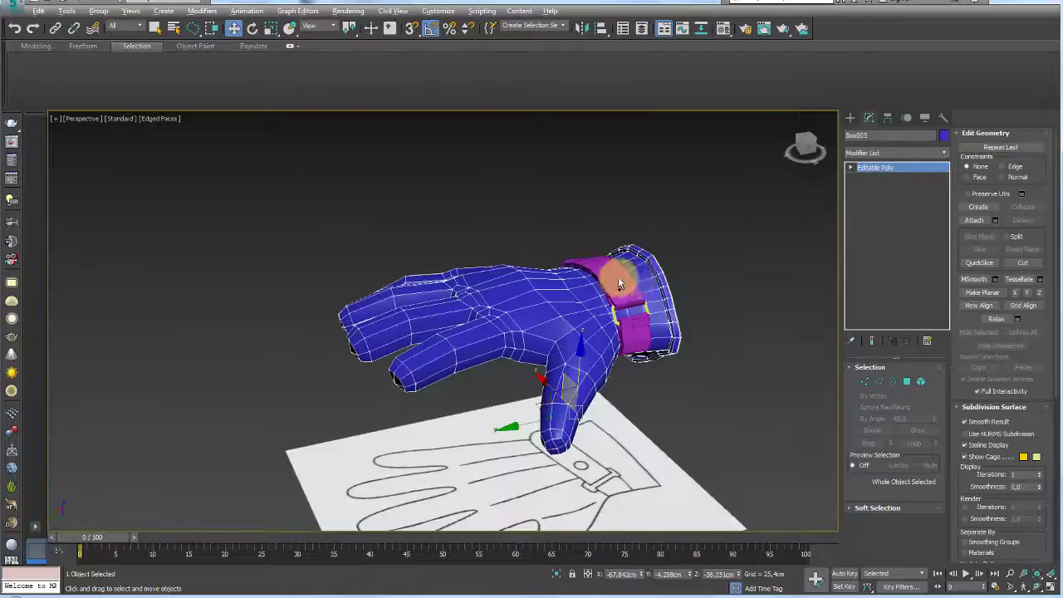
pyautogui.moveTo(621, 280)
pyautogui.keyDown('alt'); pyautogui.mouseDown(button='middle')
pyautogui.moveTo(465, 251)
pyautogui.moveTo(631, 319)
pyautogui.moveTo(685, 381)
pyautogui.moveTo(676, 250)
pyautogui.moveTo(656, 322)
pyautogui.moveTo(717, 293)
pyautogui.mouseUp(button='middle'); pyautogui.keyUp('alt')
pyautogui.click(717, 293)
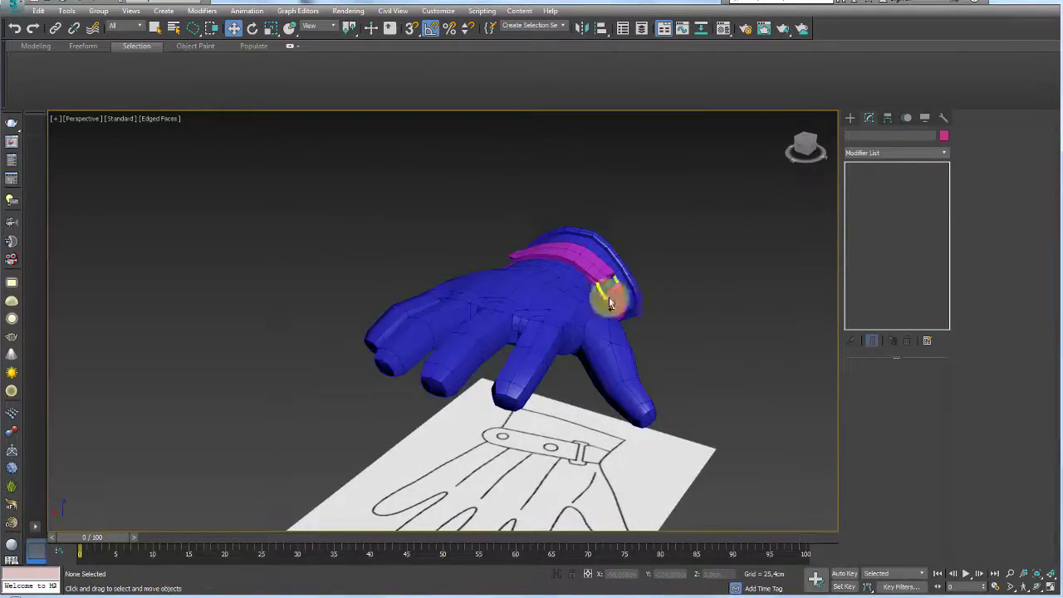
pyautogui.click(608, 304)
pyautogui.moveTo(681, 332)
pyautogui.keyDown('alt'); pyautogui.mouseDown(button='middle')
pyautogui.moveTo(665, 342)
pyautogui.moveTo(526, 324)
pyautogui.mouseUp(button='middle'); pyautogui.keyUp('alt')
pyautogui.scroll(3, 574, 348)
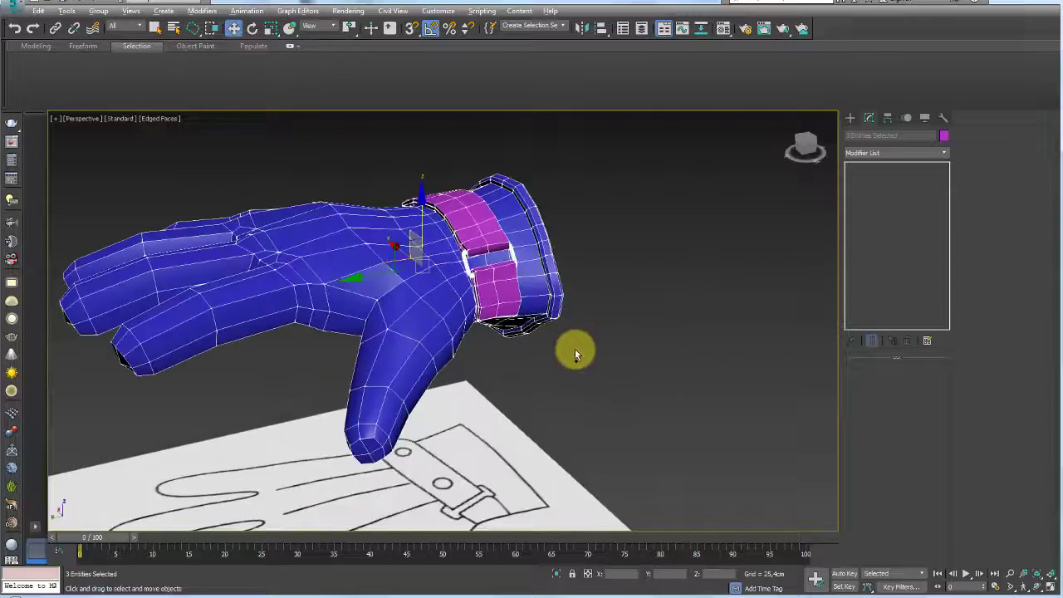
pyautogui.moveTo(574, 349)
pyautogui.keyDown('alt'); pyautogui.mouseDown(button='middle')
pyautogui.moveTo(560, 294)
pyautogui.moveTo(633, 351)
pyautogui.moveTo(605, 332)
pyautogui.moveTo(569, 388)
pyautogui.mouseUp(button='middle'); pyautogui.keyUp('alt')
pyautogui.scroll(-4, 605, 332)
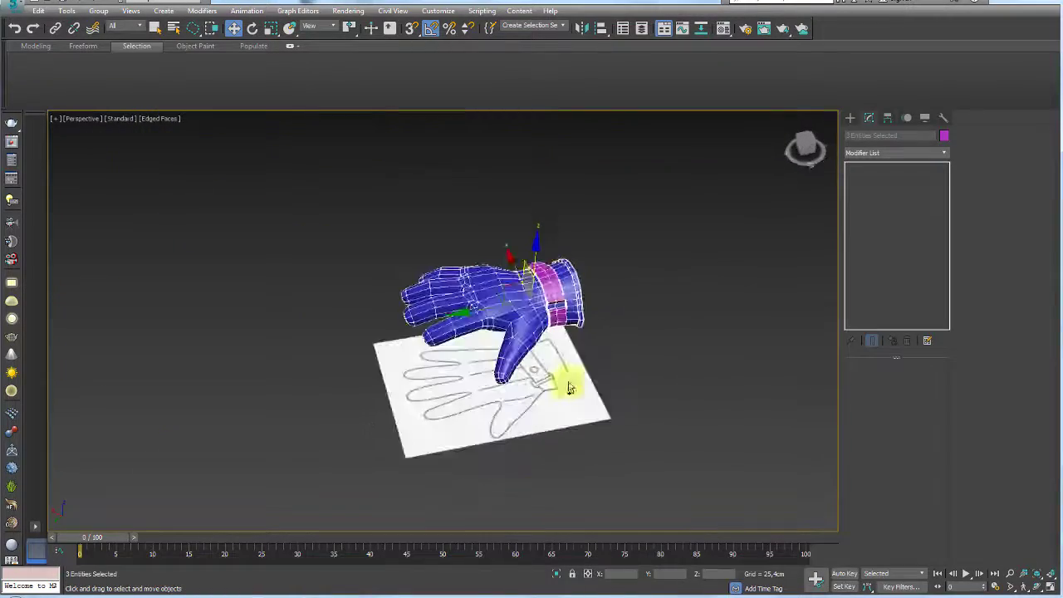
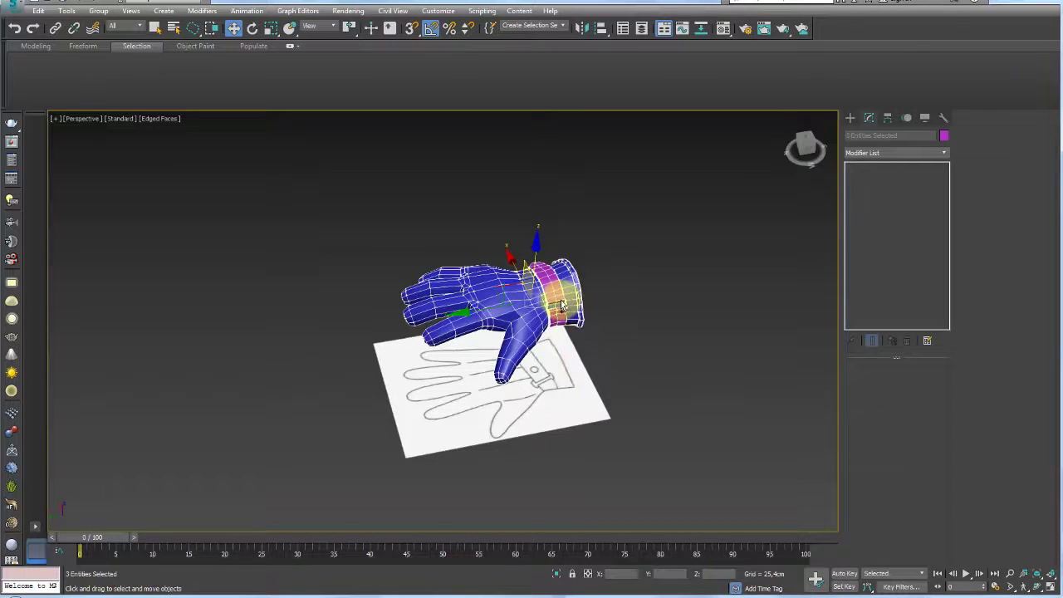
# Select Box005, pick an edge loop across the back of the hand, then bring up the reference photos.
pyautogui.scroll(3, 561, 305)
pyautogui.moveTo(562, 296)
pyautogui.keyDown('alt'); pyautogui.mouseDown(button='middle')
pyautogui.moveTo(556, 387)
pyautogui.moveTo(557, 361)
pyautogui.moveTo(412, 407)
pyautogui.moveTo(632, 278)
pyautogui.mouseUp(button='middle'); pyautogui.keyUp('alt')
pyautogui.click(549, 279)
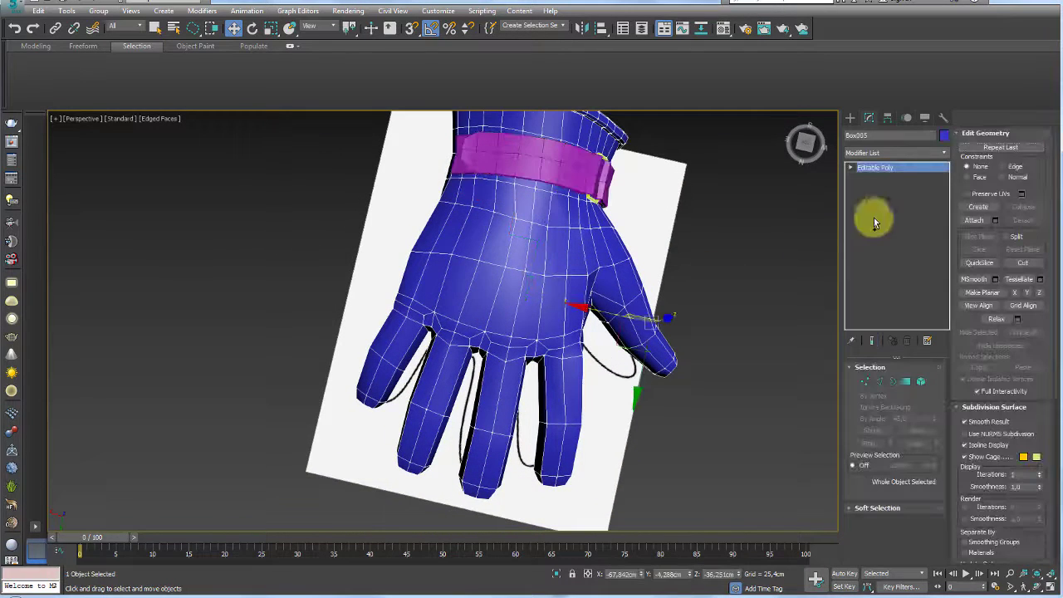
pyautogui.click(877, 384)
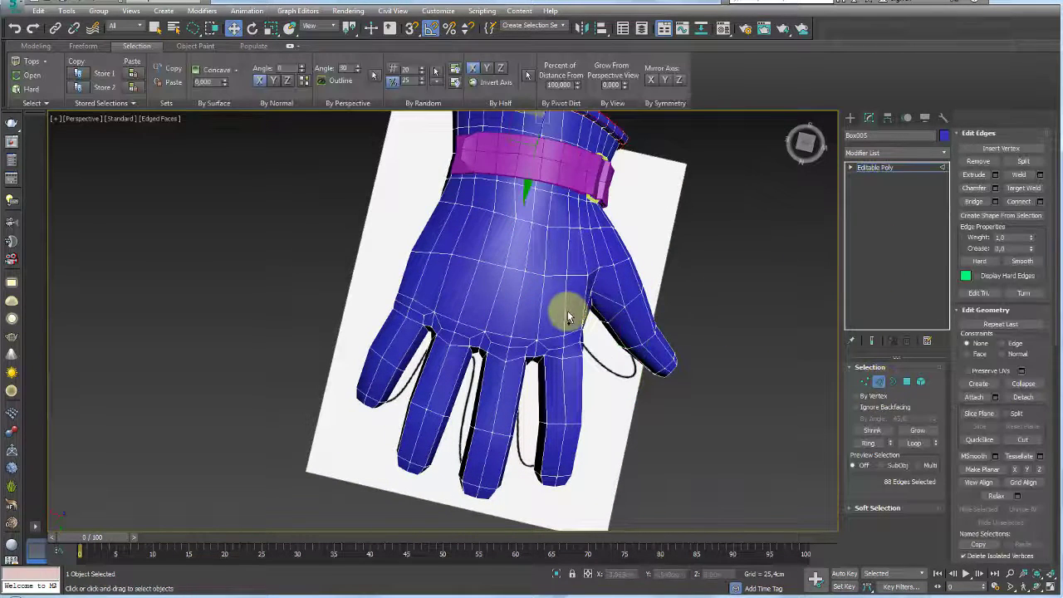
pyautogui.click(564, 305)
pyautogui.click(512, 304)
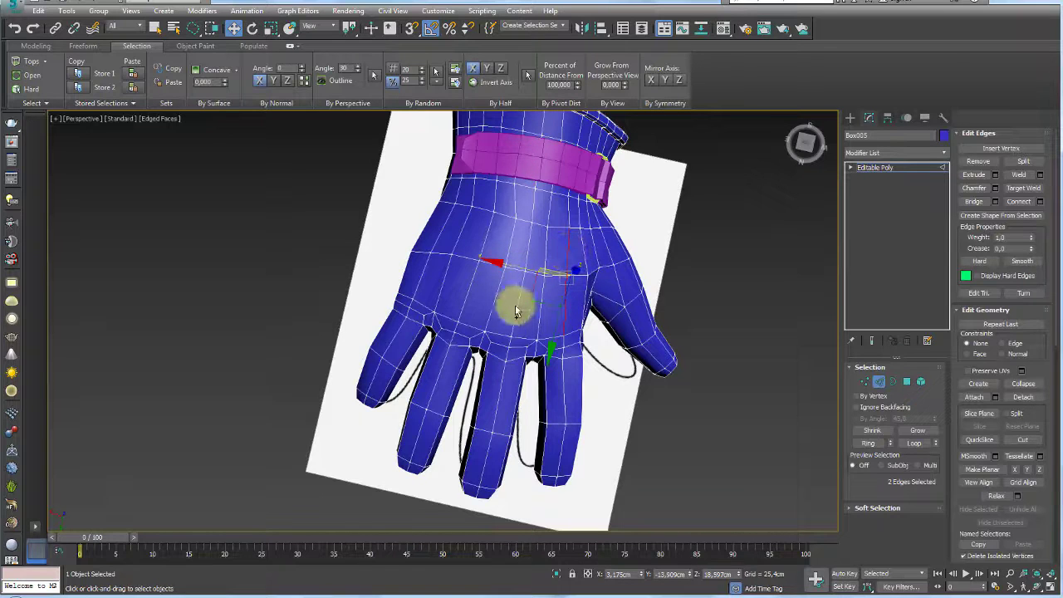
pyautogui.click(508, 587)
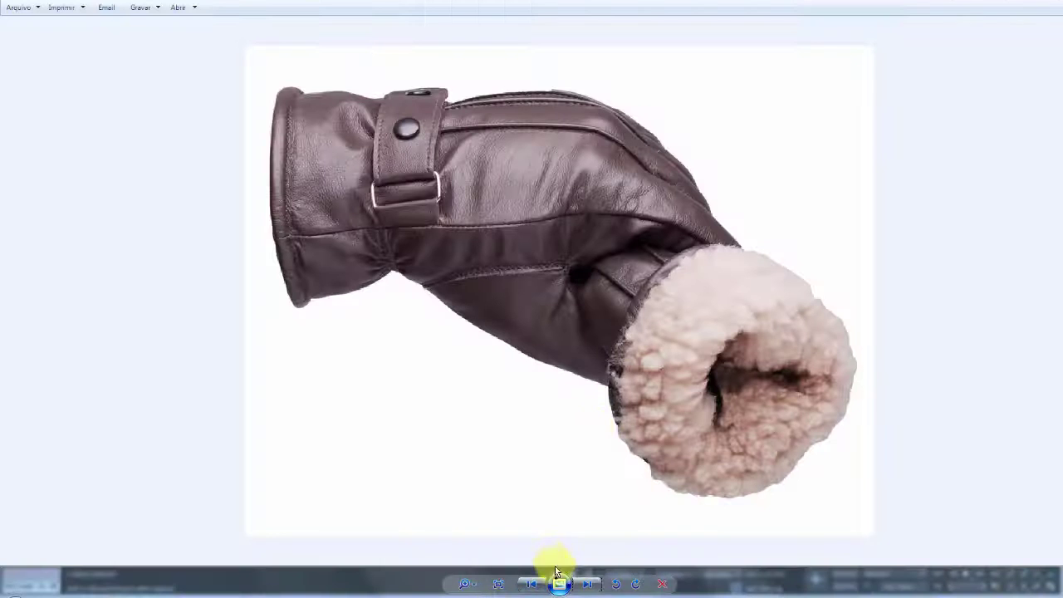
# Page to the brown leather glove photo, then return to the model and add an edge on its back.
pyautogui.click(527, 588)
pyautogui.click(534, 589)
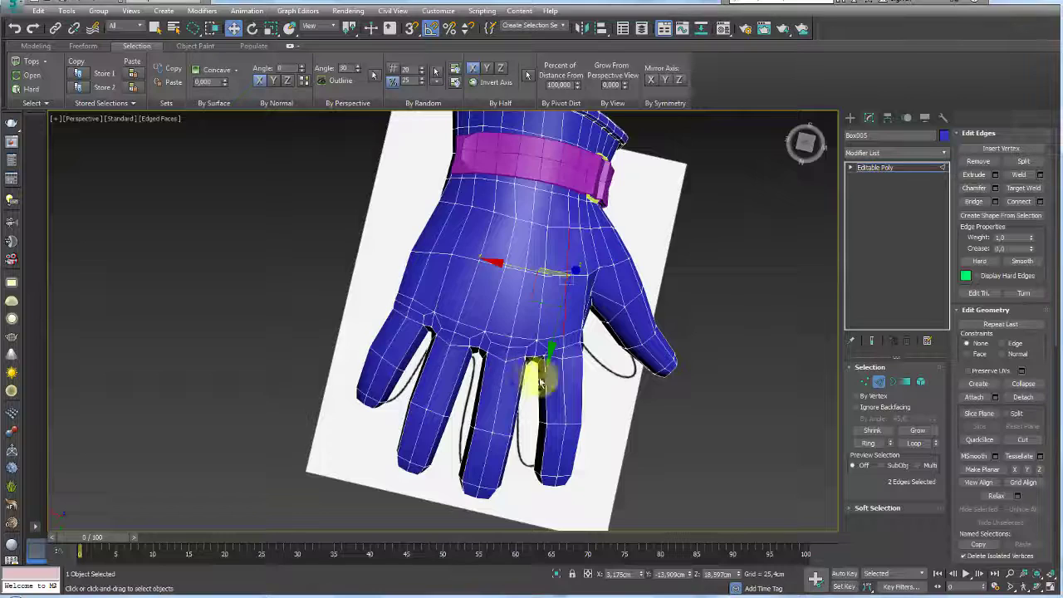
pyautogui.moveTo(540, 368)
pyautogui.keyDown('alt'); pyautogui.mouseDown(button='middle')
pyautogui.moveTo(564, 349)
pyautogui.moveTo(531, 315)
pyautogui.mouseUp(button='middle'); pyautogui.keyUp('alt')
pyautogui.keyDown('ctrl'); pyautogui.click(548, 276); pyautogui.keyUp('ctrl')
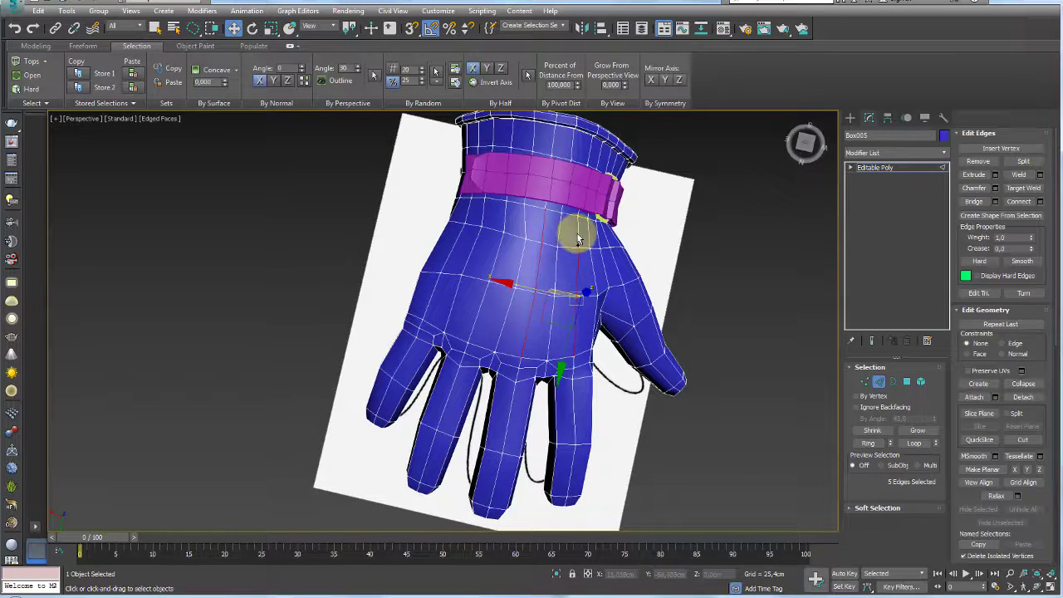
# Add edges along the back of the hand to build several seam lines.
pyautogui.keyDown('ctrl'); pyautogui.click(501, 299); pyautogui.keyUp('ctrl')
pyautogui.keyDown('ctrl'); pyautogui.click(478, 311); pyautogui.keyUp('ctrl')
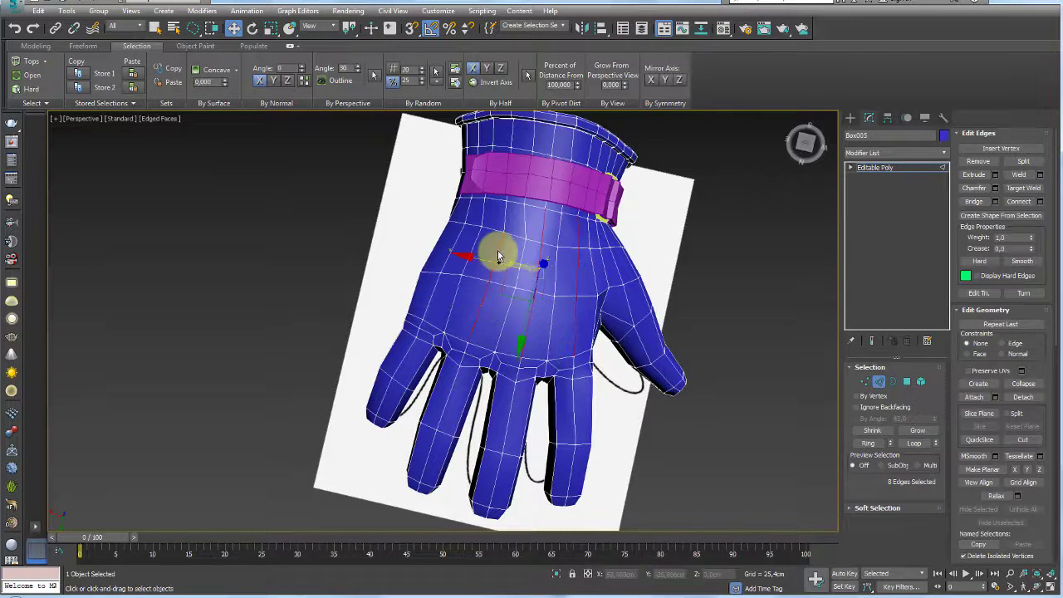
pyautogui.click(453, 303)
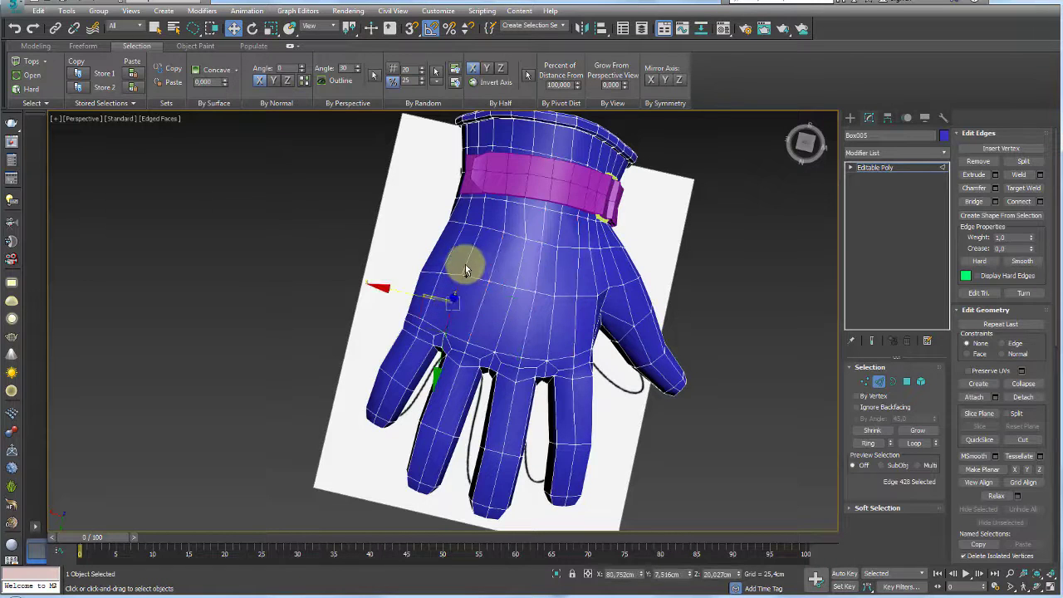
pyautogui.keyDown('ctrl'); pyautogui.click(492, 228); pyautogui.keyUp('ctrl')
pyautogui.keyDown('ctrl'); pyautogui.click(486, 219); pyautogui.keyUp('ctrl')
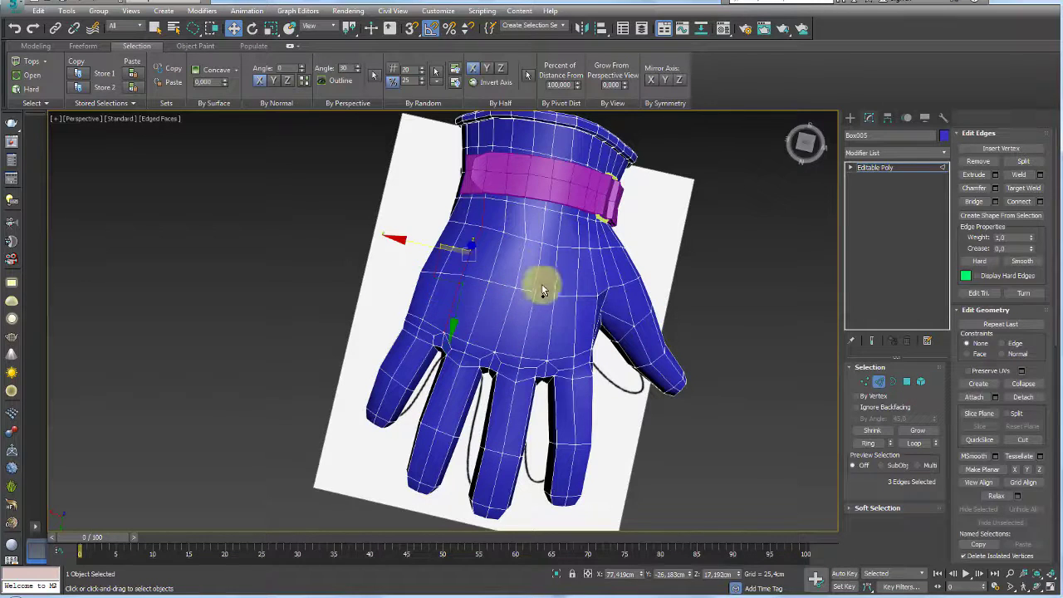
pyautogui.keyDown('ctrl'); pyautogui.click(501, 337); pyautogui.keyUp('ctrl')
pyautogui.keyDown('ctrl'); pyautogui.click(522, 244); pyautogui.keyUp('ctrl')
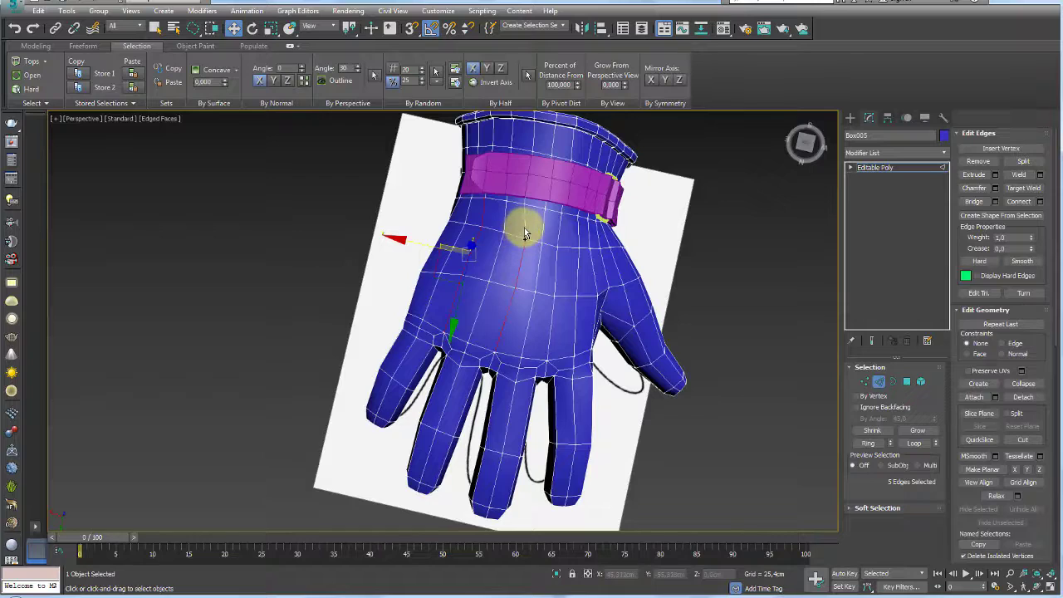
pyautogui.keyDown('ctrl'); pyautogui.click(560, 259); pyautogui.keyUp('ctrl')
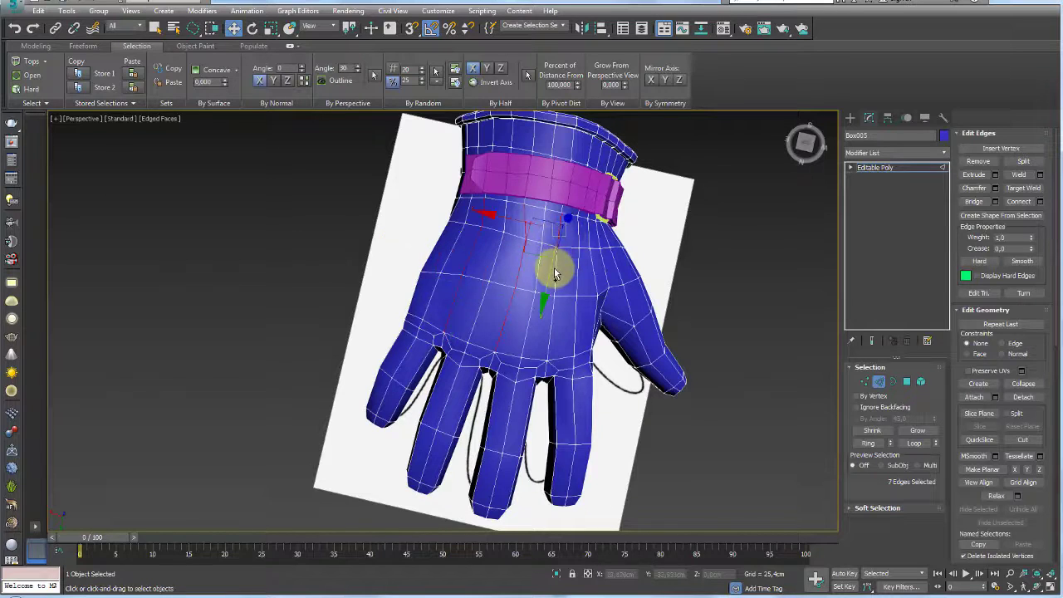
pyautogui.keyDown('ctrl'); pyautogui.click(555, 286); pyautogui.keyUp('ctrl')
# Orbit around the glove to check the selected seam edges, hand back and wristband.
pyautogui.moveTo(555, 332)
pyautogui.keyDown('alt'); pyautogui.mouseDown(button='middle')
pyautogui.moveTo(518, 327)
pyautogui.moveTo(551, 340)
pyautogui.moveTo(569, 387)
pyautogui.mouseUp(button='middle'); pyautogui.keyUp('alt')
pyautogui.scroll(3, 570, 387)
pyautogui.moveTo(574, 431)
pyautogui.keyDown('alt'); pyautogui.mouseDown(button='middle')
pyautogui.moveTo(610, 396)
pyautogui.moveTo(523, 395)
pyautogui.mouseUp(button='middle'); pyautogui.keyUp('alt')
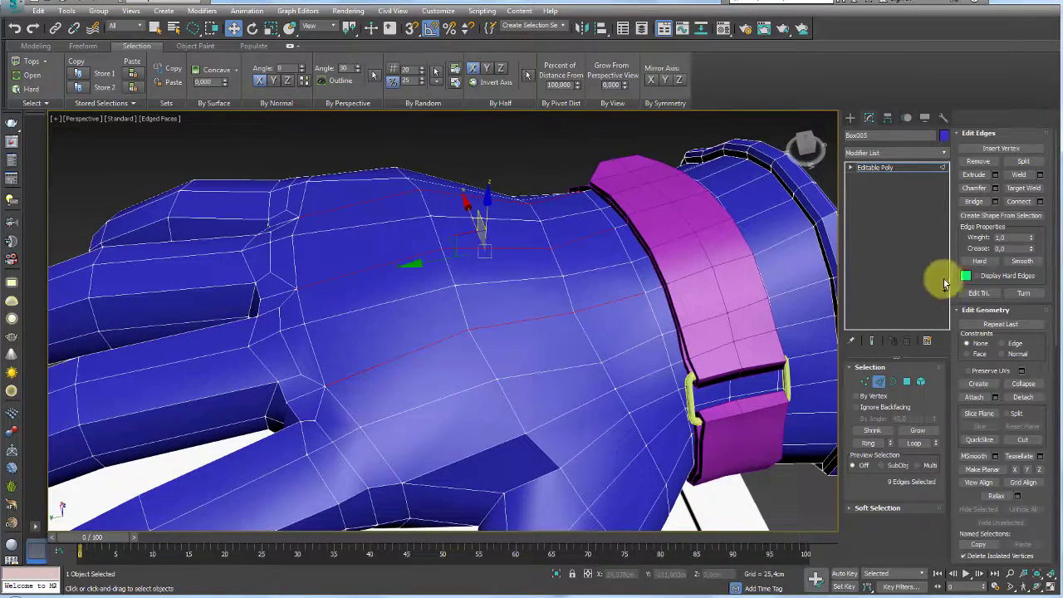
pyautogui.scroll(-5, 720, 258)
pyautogui.moveTo(593, 296)
pyautogui.keyDown('alt'); pyautogui.mouseDown(button='middle')
pyautogui.moveTo(598, 360)
pyautogui.moveTo(510, 294)
pyautogui.mouseUp(button='middle'); pyautogui.keyUp('alt')
pyautogui.scroll(5, 630, 329)
pyautogui.keyDown('alt'); pyautogui.moveTo(629, 328); pyautogui.dragTo(699, 254, button='middle'); pyautogui.keyUp('alt')
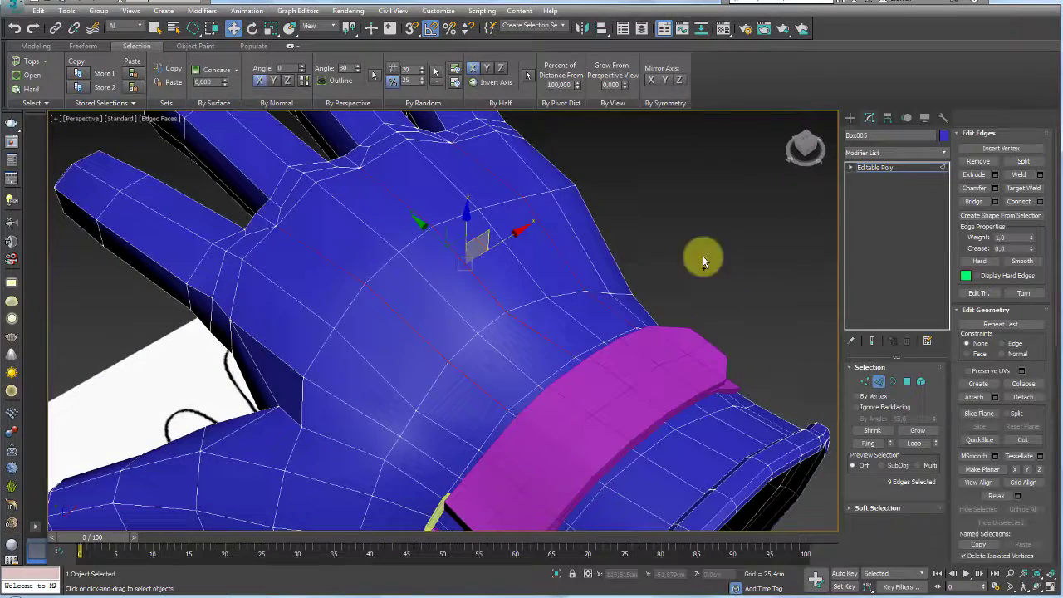
# Extrude the seam edges inward with zero width and negative height, including edges by the strap.
pyautogui.click(996, 181)
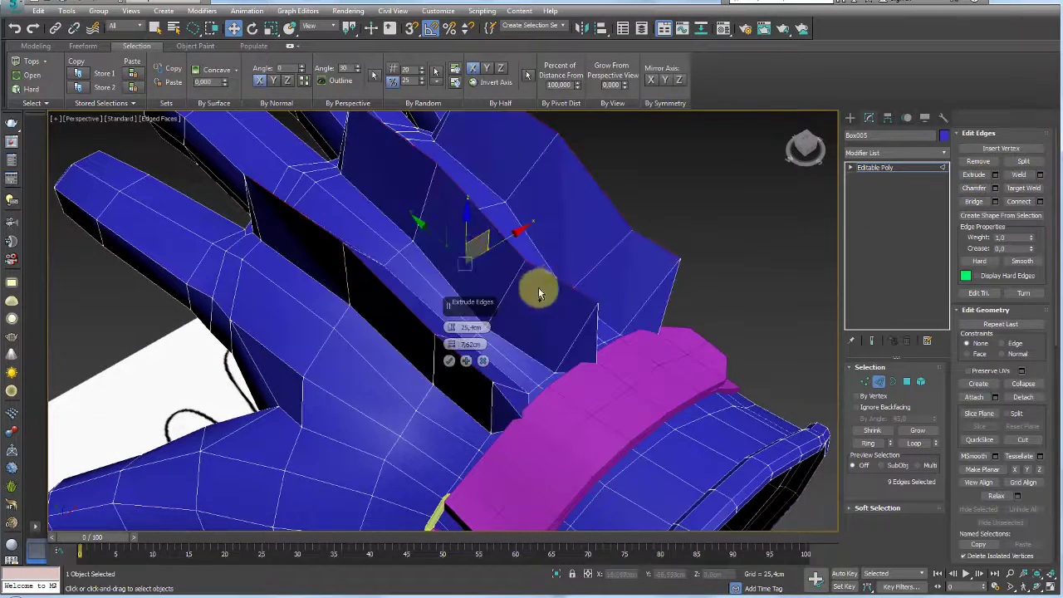
pyautogui.rightClick(450, 345)
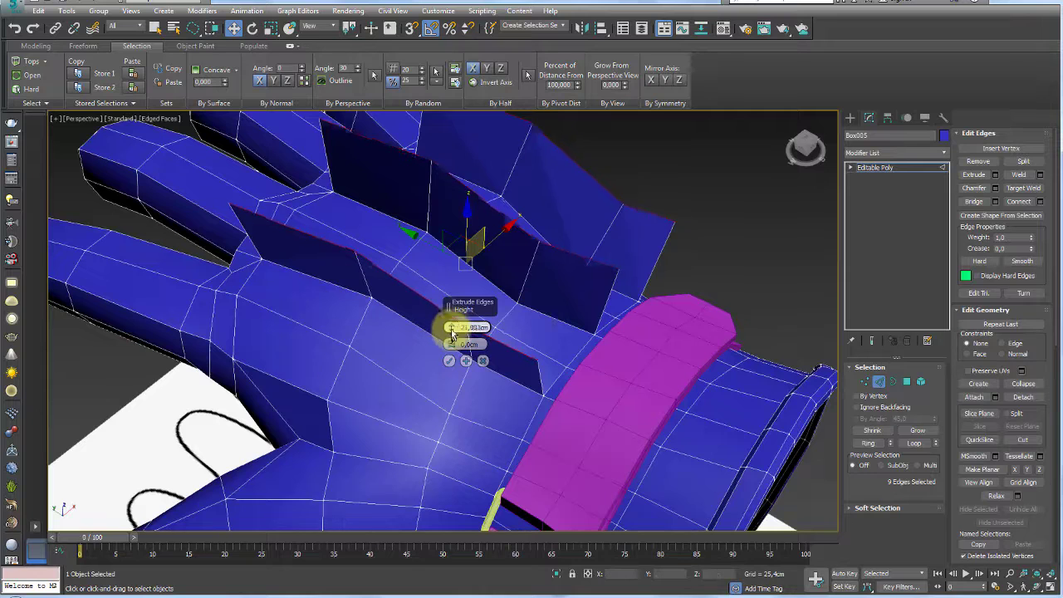
pyautogui.moveTo(453, 328)
pyautogui.mouseDown()
pyautogui.moveTo(457, 366)
pyautogui.moveTo(453, 353)
pyautogui.mouseUp()
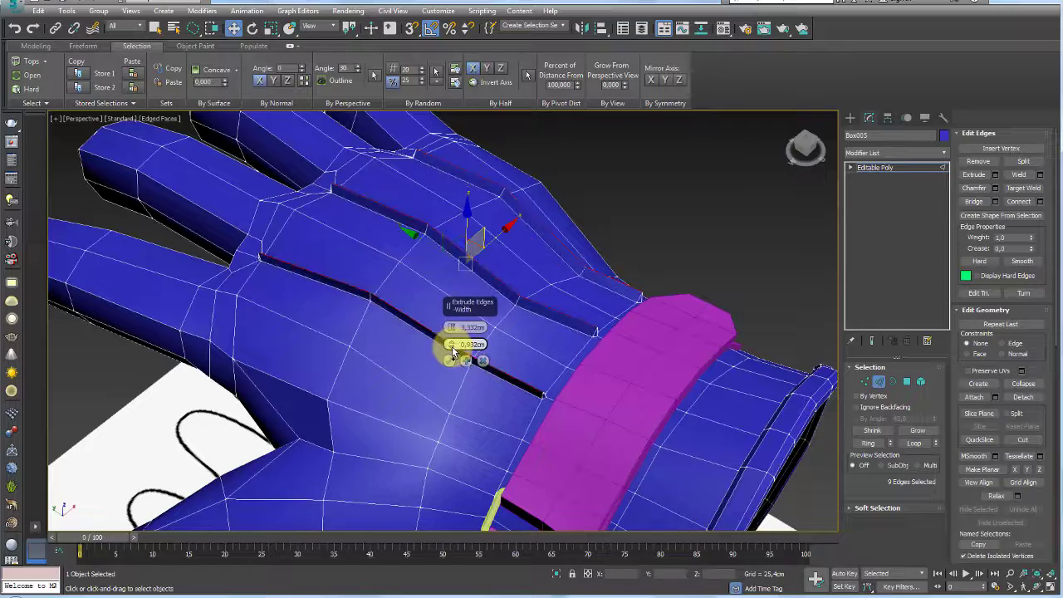
pyautogui.moveTo(454, 327)
pyautogui.keyDown('alt'); pyautogui.mouseDown(button='middle')
pyautogui.moveTo(594, 395)
pyautogui.moveTo(624, 382)
pyautogui.moveTo(635, 355)
pyautogui.moveTo(623, 319)
pyautogui.mouseUp(button='middle'); pyautogui.keyUp('alt')
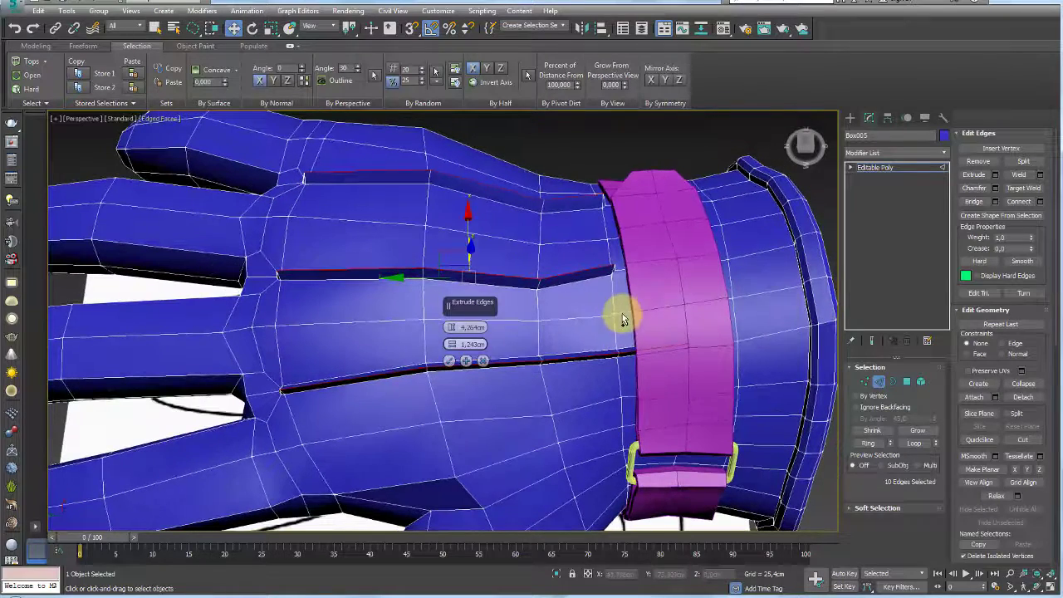
pyautogui.keyDown('ctrl'); pyautogui.click(622, 269); pyautogui.keyUp('ctrl')
pyautogui.keyDown('ctrl'); pyautogui.click(610, 206); pyautogui.keyUp('ctrl')
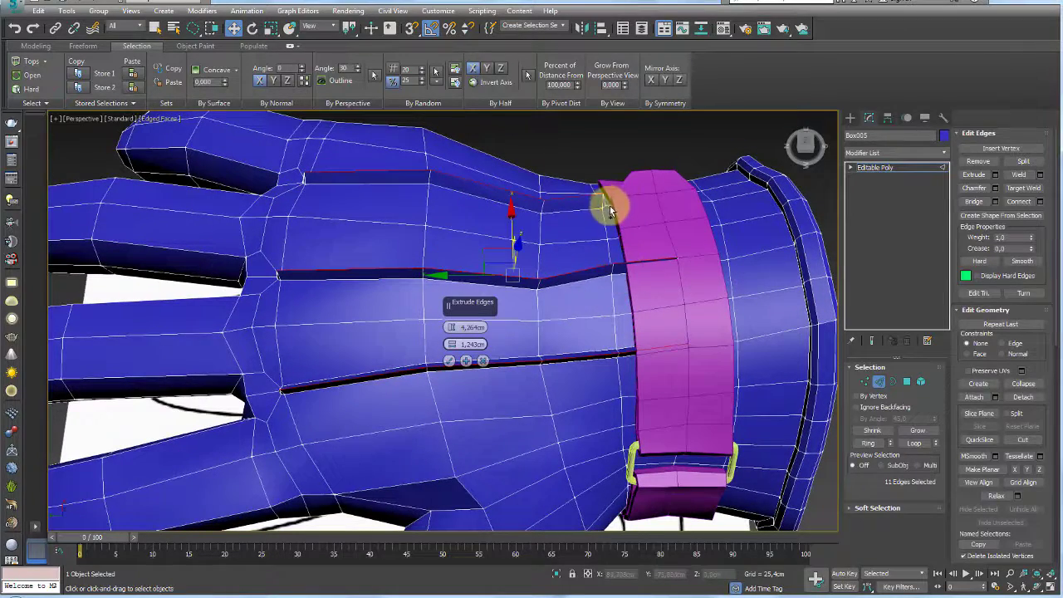
pyautogui.keyDown('alt'); pyautogui.moveTo(609, 205); pyautogui.dragTo(614, 240, button='middle'); pyautogui.keyUp('alt')
pyautogui.click(470, 357)
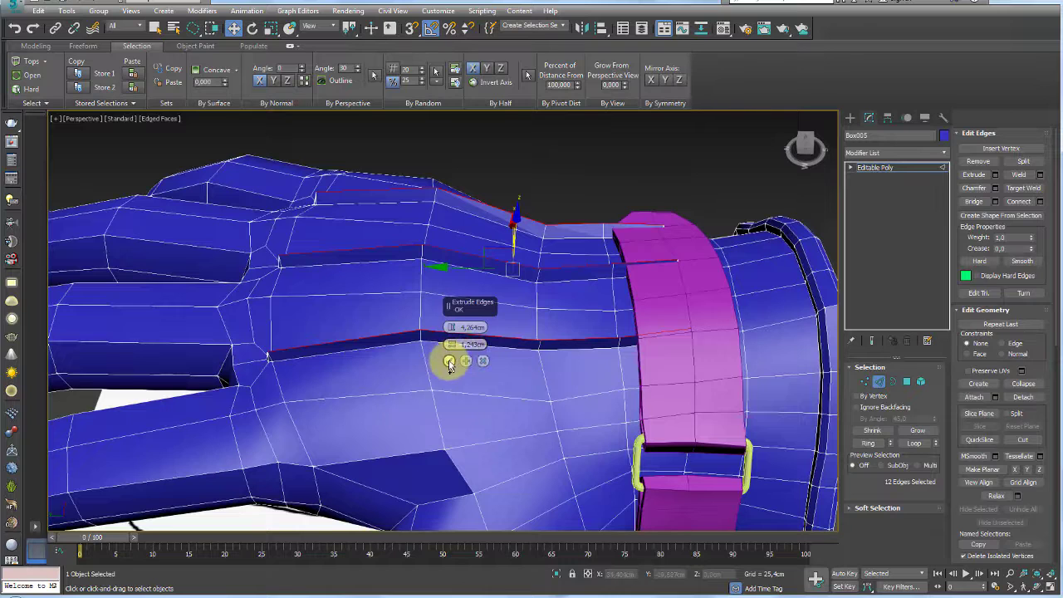
pyautogui.click(449, 363)
# Select two vertices on the strap's top edge in Vertex mode.
pyautogui.click(865, 380)
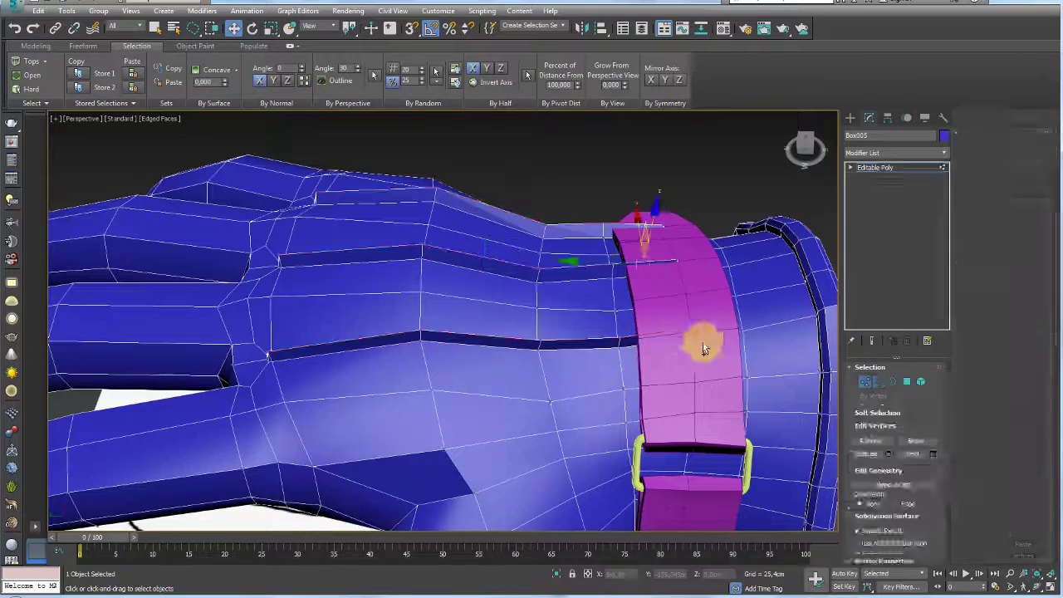
pyautogui.click(691, 330)
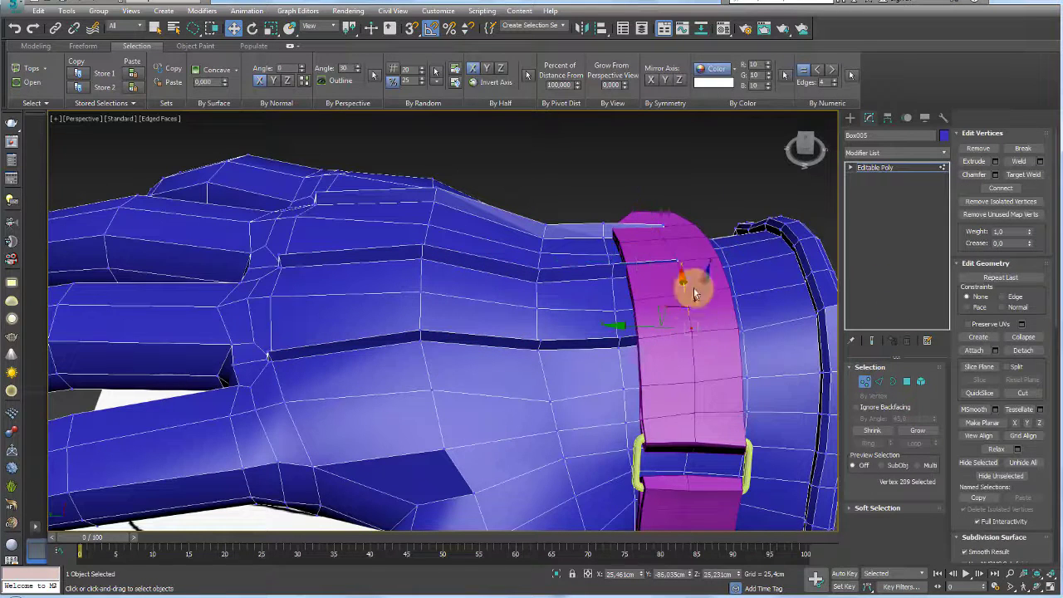
pyautogui.keyDown('ctrl'); pyautogui.click(668, 231); pyautogui.keyUp('ctrl')
pyautogui.keyDown('alt'); pyautogui.moveTo(676, 238); pyautogui.dragTo(887, 279, button='middle'); pyautogui.keyUp('alt')
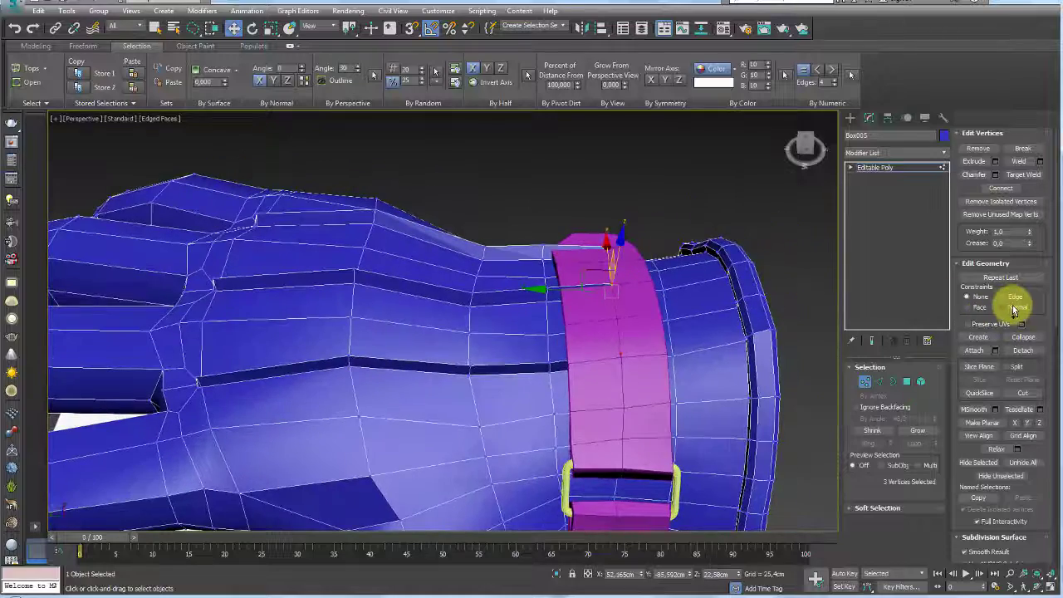
pyautogui.moveTo(727, 311)
pyautogui.keyDown('alt'); pyautogui.mouseDown(button='middle')
pyautogui.moveTo(636, 249)
pyautogui.moveTo(617, 310)
pyautogui.mouseUp(button='middle'); pyautogui.keyUp('alt')
pyautogui.scroll(5, 622, 275)
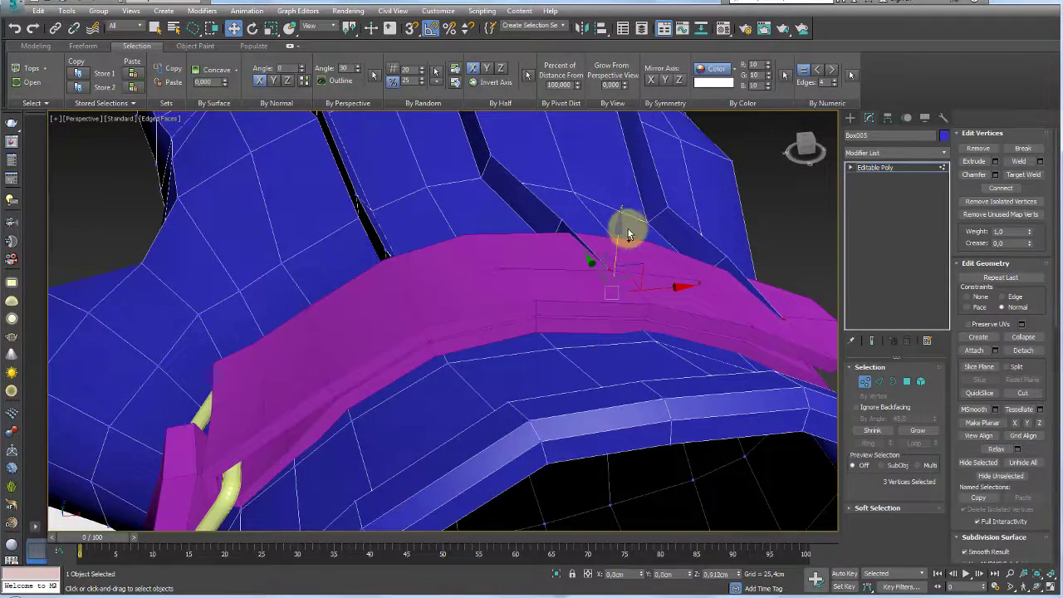
# In wireframe with Edge constraints, slide the strap vertices up along their edges, then exit to object level.
pyautogui.press('F3')
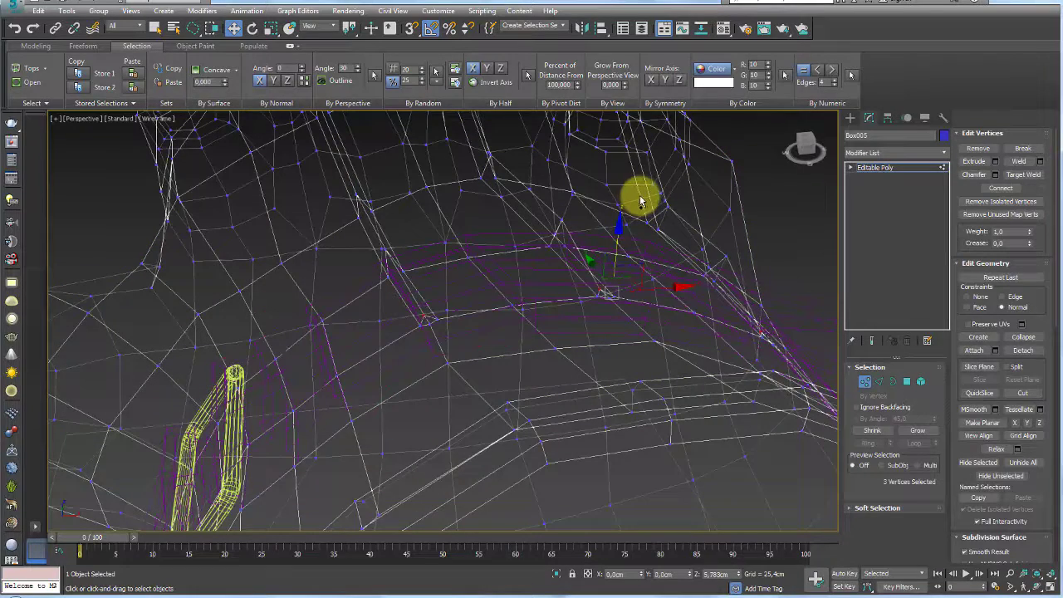
pyautogui.moveTo(640, 199)
pyautogui.keyDown('alt'); pyautogui.mouseDown(button='middle')
pyautogui.moveTo(628, 280)
pyautogui.moveTo(816, 308)
pyautogui.mouseUp(button='middle'); pyautogui.keyUp('alt')
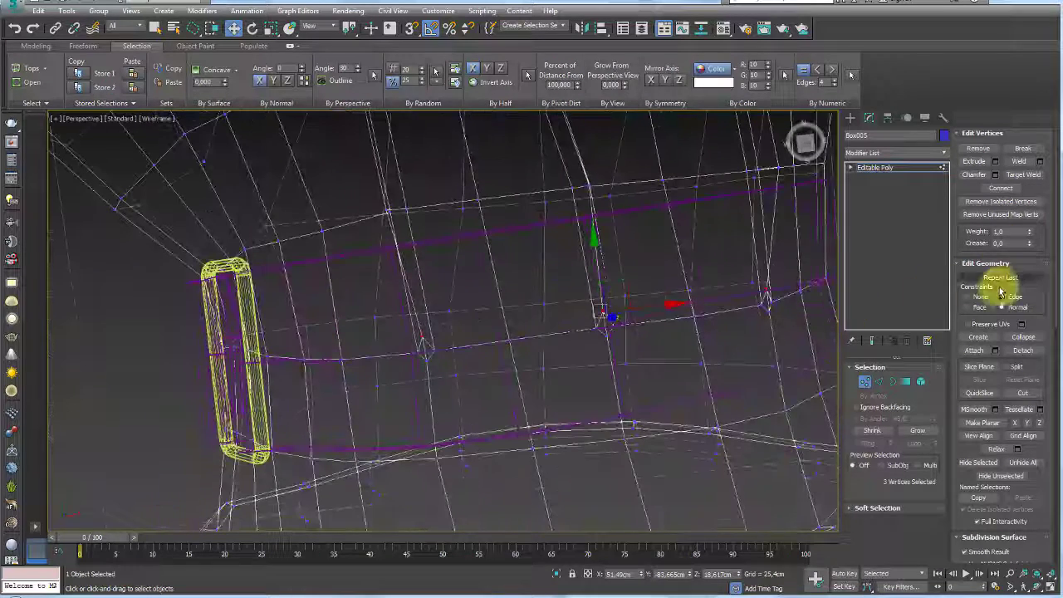
pyautogui.click(1002, 300)
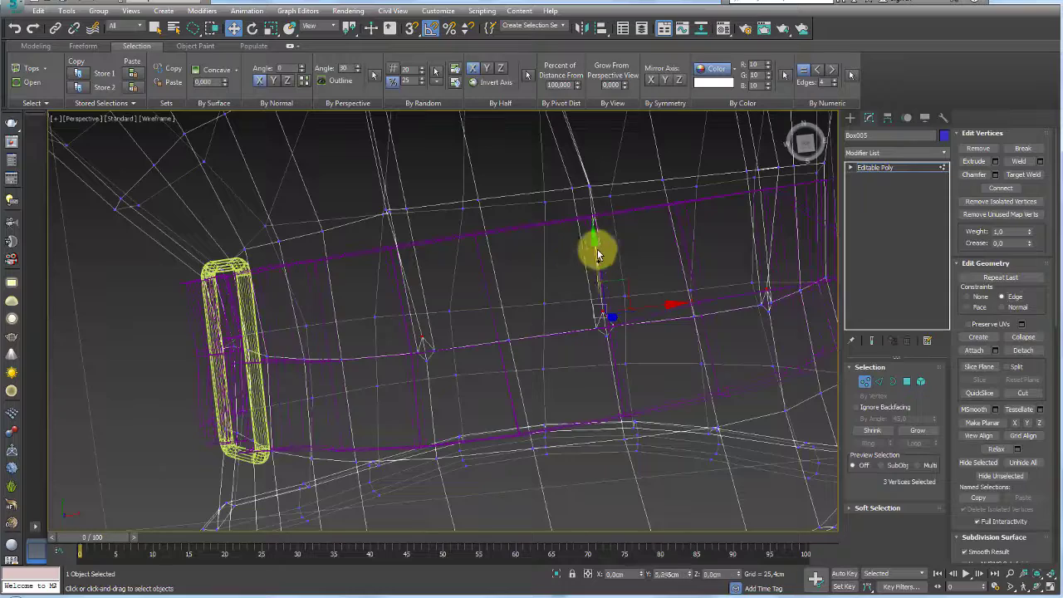
pyautogui.moveTo(596, 253); pyautogui.dragTo(596, 209)
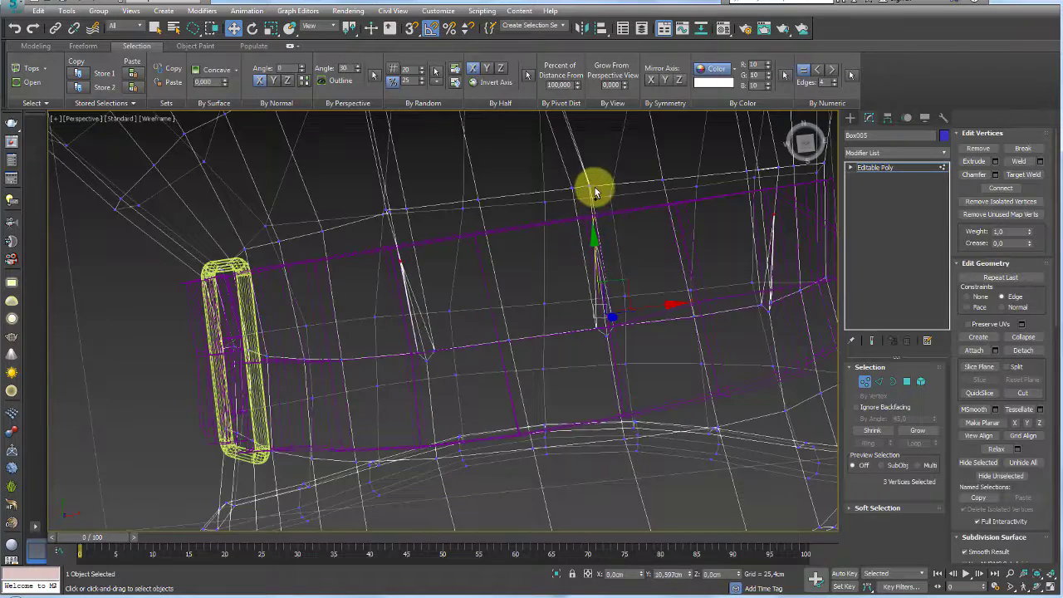
pyautogui.keyDown('alt'); pyautogui.moveTo(595, 192); pyautogui.dragTo(704, 204, button='middle'); pyautogui.keyUp('alt')
pyautogui.click(874, 167)
pyautogui.scroll(-5, 617, 324)
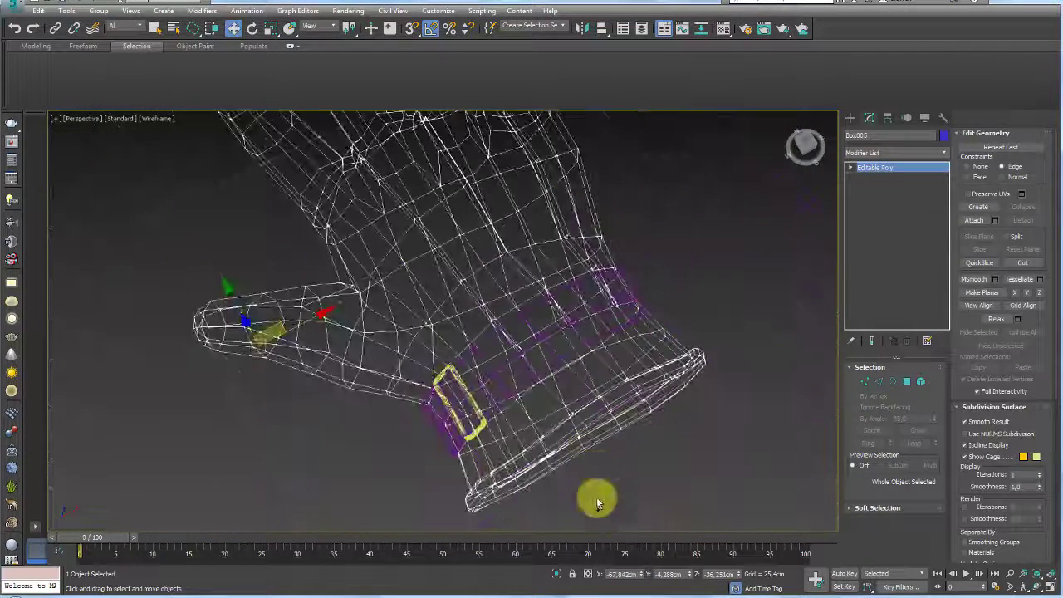
pyautogui.scroll(-4, 599, 383)
# Return to shaded view, add a TurboSmooth modifier with Ctrl+T, and turn on Edged Faces.
pyautogui.press('F3')
pyautogui.scroll(3, 507, 353)
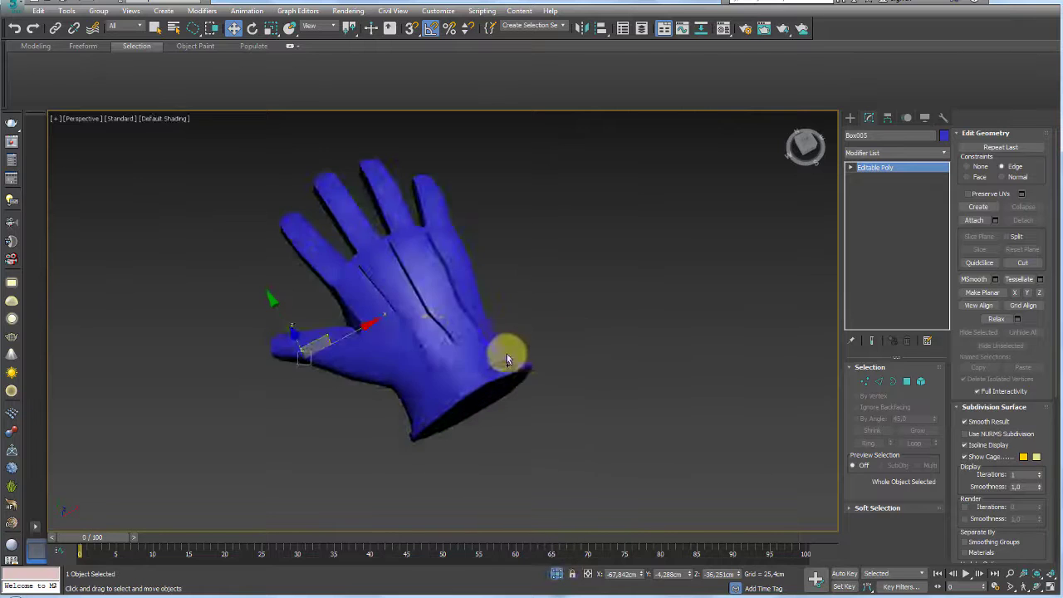
pyautogui.scroll(2, 459, 326)
pyautogui.scroll(-2, 473, 343)
pyautogui.scroll(-1, 470, 339)
pyautogui.hotkey('ctrl', 't')
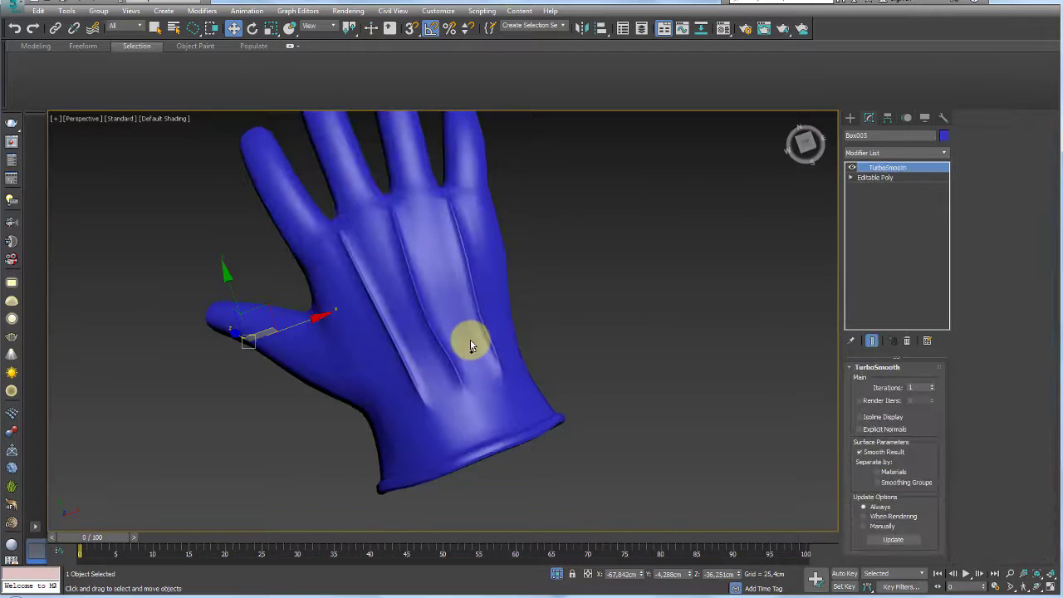
pyautogui.moveTo(785, 218)
pyautogui.keyDown('alt'); pyautogui.mouseDown(button='middle')
pyautogui.moveTo(415, 285)
pyautogui.moveTo(456, 374)
pyautogui.moveTo(510, 299)
pyautogui.moveTo(543, 310)
pyautogui.moveTo(507, 335)
pyautogui.moveTo(427, 273)
pyautogui.mouseUp(button='middle'); pyautogui.keyUp('alt')
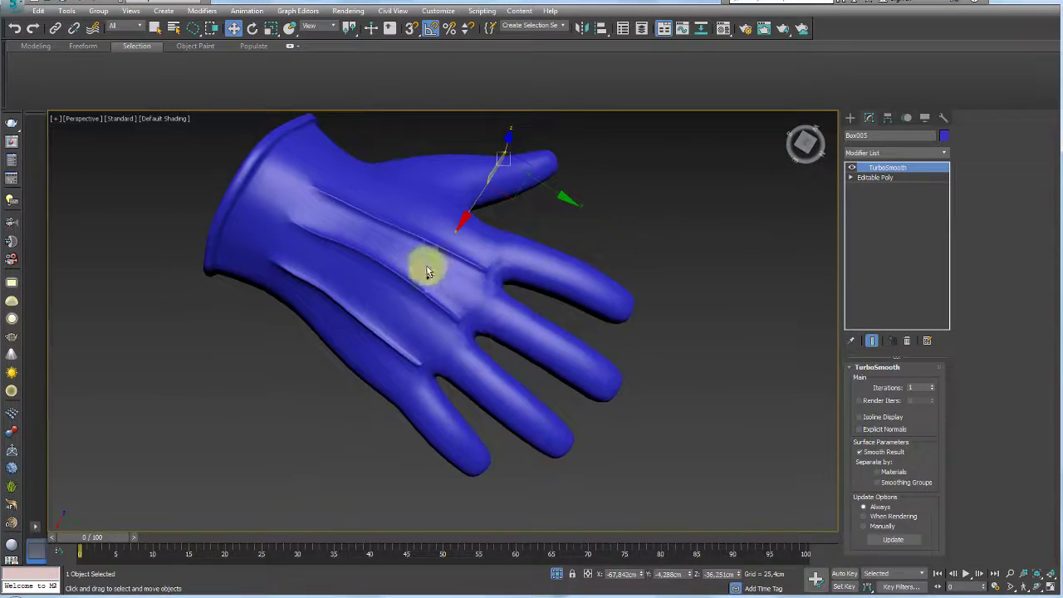
pyautogui.press('F4')
pyautogui.scroll(3, 438, 336)
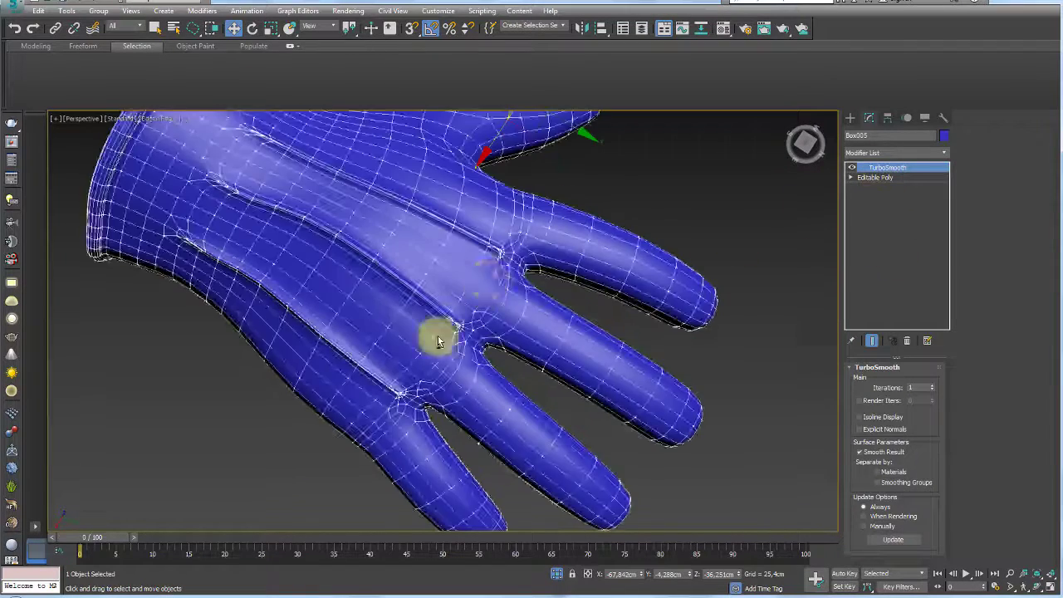
pyautogui.scroll(3, 511, 251)
pyautogui.scroll(3, 510, 248)
pyautogui.scroll(2, 493, 238)
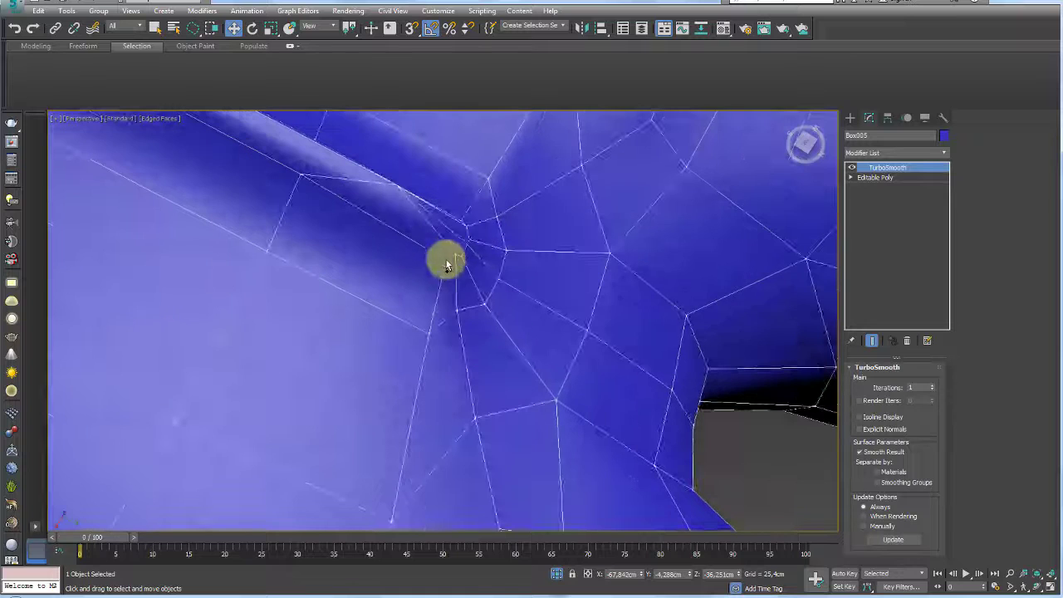
# Set TurboSmooth iterations to 2 and go back to the Editable Poly level.
pyautogui.click(931, 390)
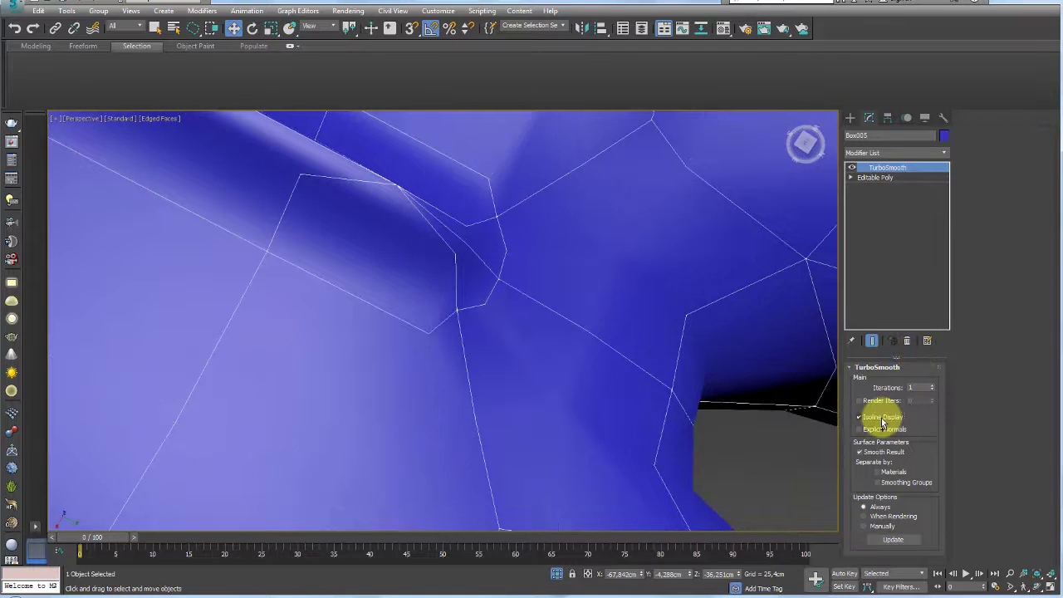
pyautogui.click(930, 384)
pyautogui.click(930, 384)
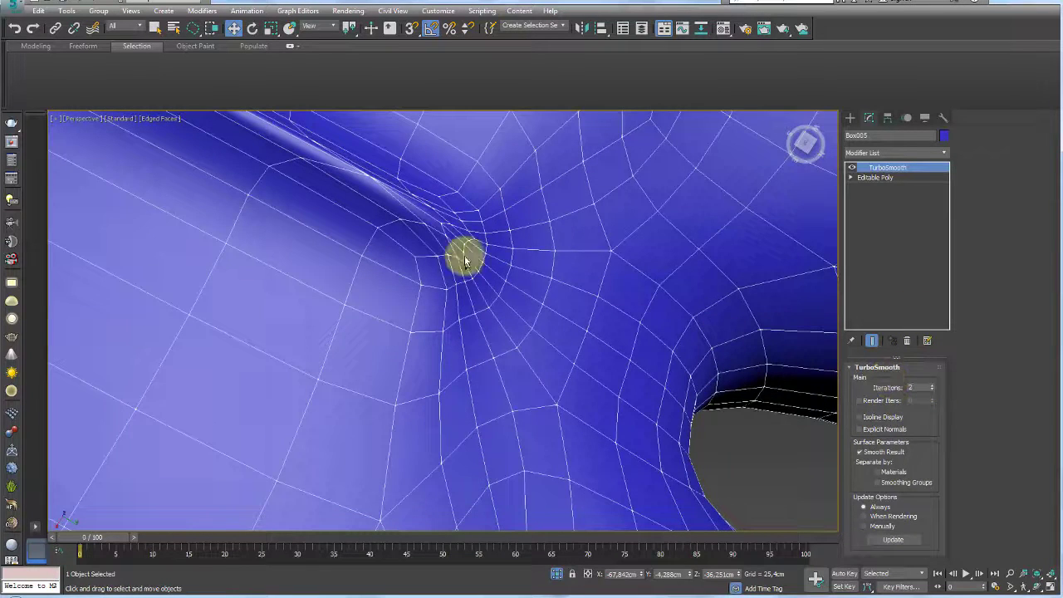
pyautogui.scroll(-2, 462, 252)
pyautogui.scroll(-2, 505, 273)
pyautogui.click(874, 177)
# Select the vertices at the seam groove ends on the back of the hand.
pyautogui.scroll(3, 562, 349)
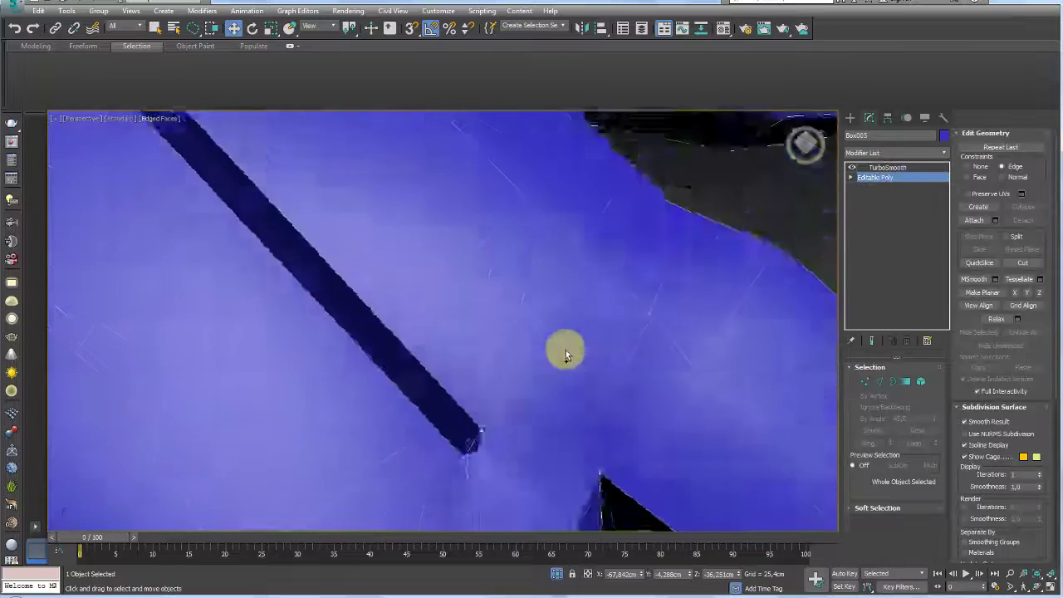
pyautogui.scroll(-2, 500, 332)
pyautogui.scroll(2, 498, 361)
pyautogui.scroll(-2, 498, 359)
pyautogui.moveTo(493, 346)
pyautogui.keyDown('alt'); pyautogui.mouseDown(button='middle')
pyautogui.moveTo(550, 379)
pyautogui.moveTo(493, 361)
pyautogui.mouseUp(button='middle'); pyautogui.keyUp('alt')
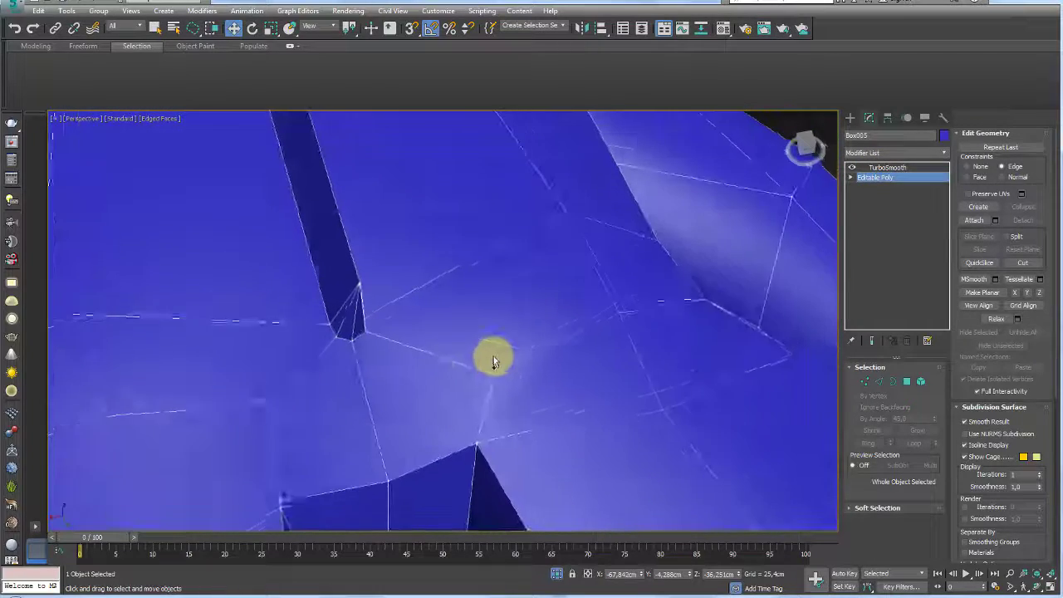
pyautogui.click(864, 381)
pyautogui.click(383, 289)
pyautogui.scroll(-3, 384, 288)
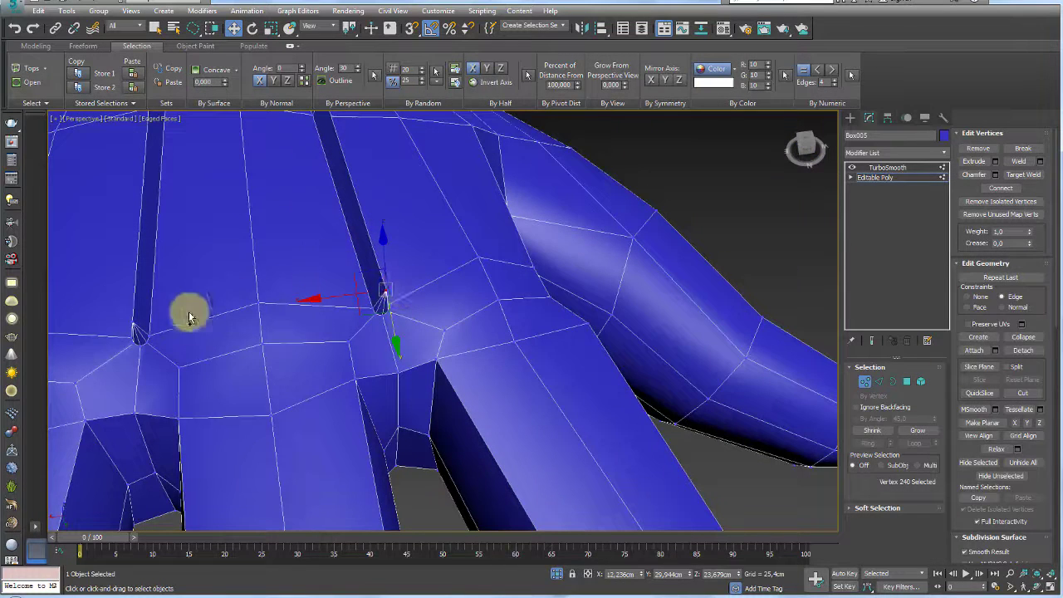
pyautogui.keyDown('alt'); pyautogui.moveTo(132, 327); pyautogui.dragTo(316, 343, button='middle'); pyautogui.keyUp('alt')
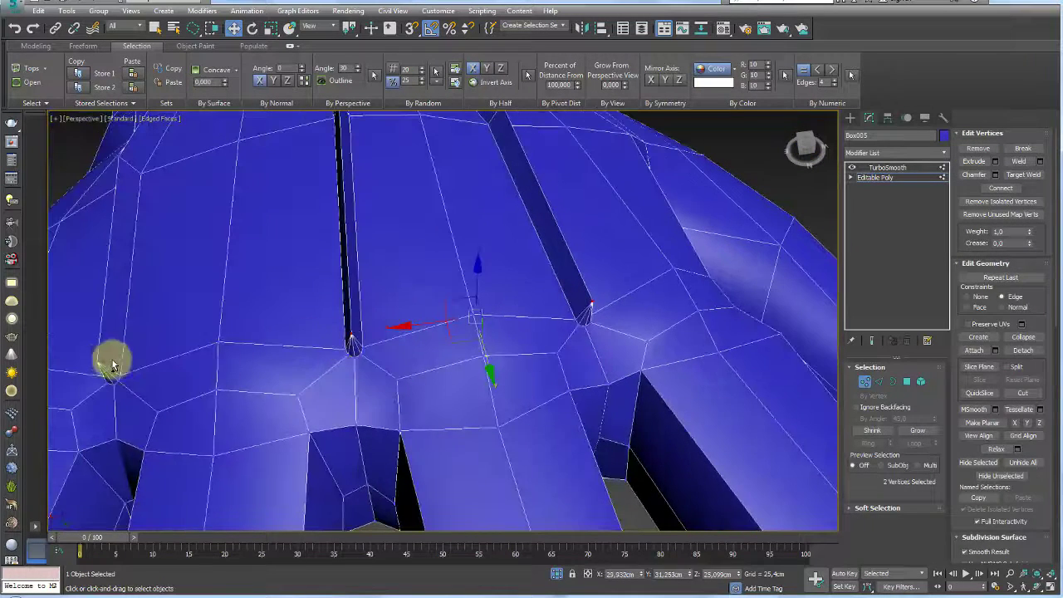
pyautogui.keyDown('ctrl'); pyautogui.click(97, 367); pyautogui.keyUp('ctrl')
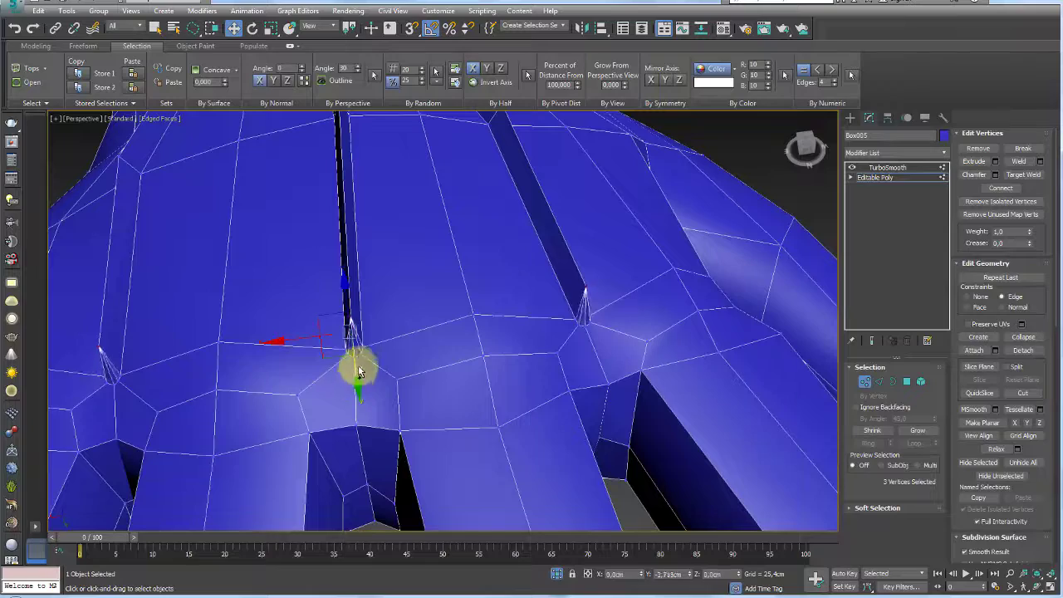
pyautogui.moveTo(413, 327)
pyautogui.keyDown('alt'); pyautogui.mouseDown(button='middle')
pyautogui.moveTo(380, 325)
pyautogui.moveTo(503, 351)
pyautogui.moveTo(539, 375)
pyautogui.moveTo(526, 373)
pyautogui.moveTo(544, 428)
pyautogui.moveTo(541, 413)
pyautogui.moveTo(607, 356)
pyautogui.mouseUp(button='middle'); pyautogui.keyUp('alt')
pyautogui.scroll(3, 439, 329)
# Select the groove-tip edges, scale them, and cut new edges with Alt+C.
pyautogui.keyDown('ctrl'); pyautogui.click(878, 381); pyautogui.keyUp('ctrl')
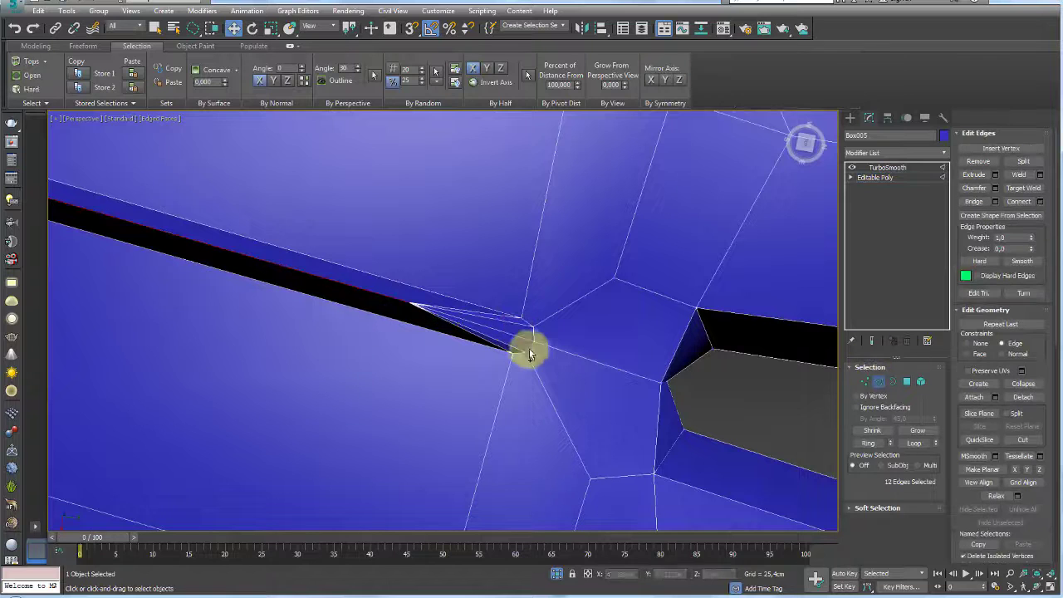
pyautogui.keyDown('alt'); pyautogui.moveTo(529, 352); pyautogui.dragTo(534, 327, button='middle'); pyautogui.keyUp('alt')
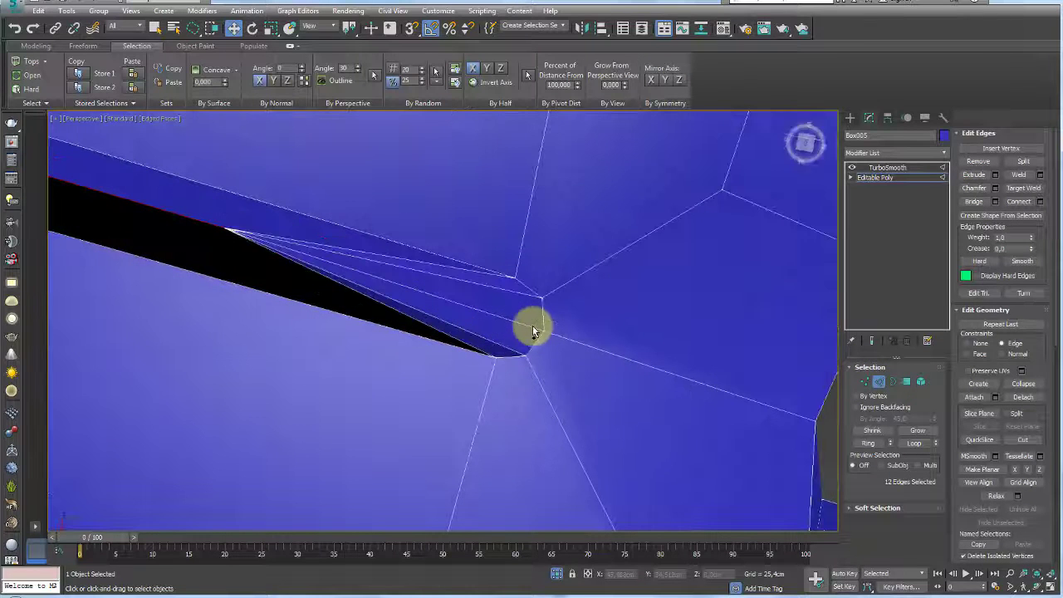
pyautogui.click(485, 283)
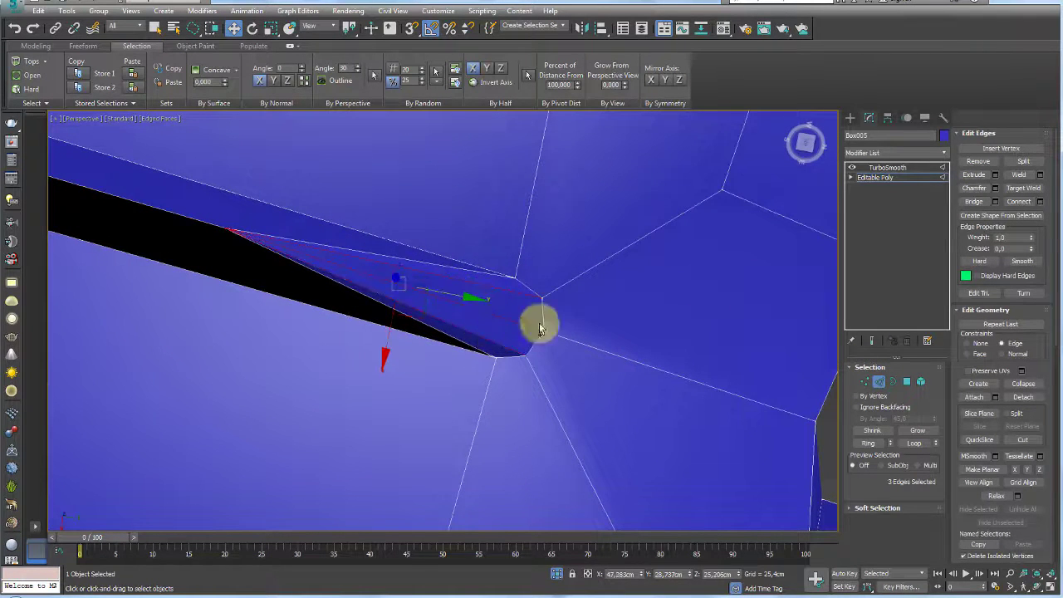
pyautogui.click(1008, 202)
pyautogui.press('r')
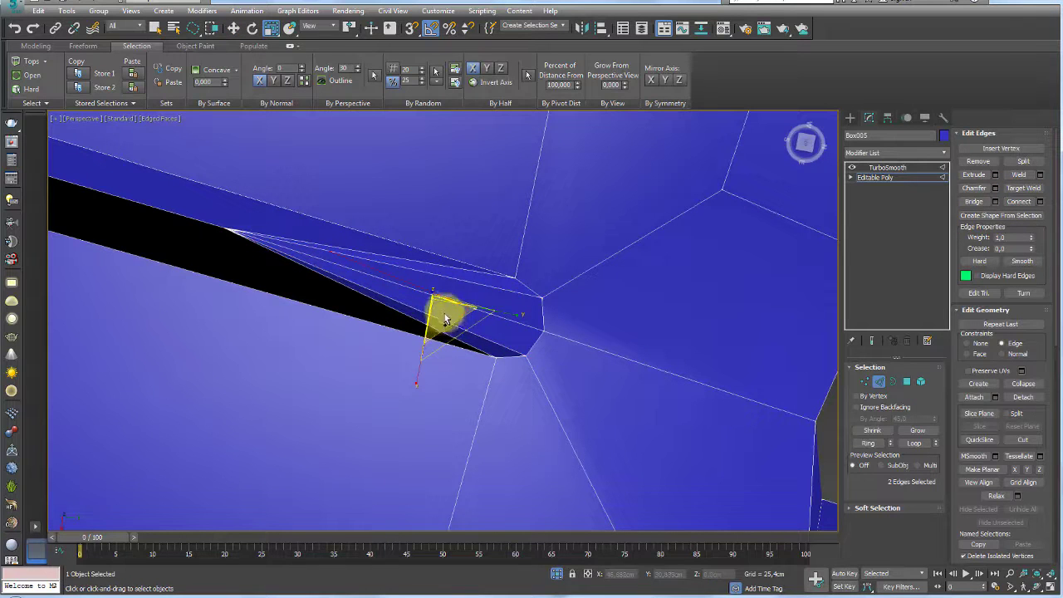
pyautogui.moveTo(509, 327)
pyautogui.keyDown('alt'); pyautogui.mouseDown(button='middle')
pyautogui.moveTo(450, 322)
pyautogui.moveTo(463, 308)
pyautogui.moveTo(434, 308)
pyautogui.moveTo(445, 360)
pyautogui.moveTo(515, 352)
pyautogui.mouseUp(button='middle'); pyautogui.keyUp('alt')
pyautogui.keyDown('ctrl'); pyautogui.click(511, 354); pyautogui.keyUp('ctrl')
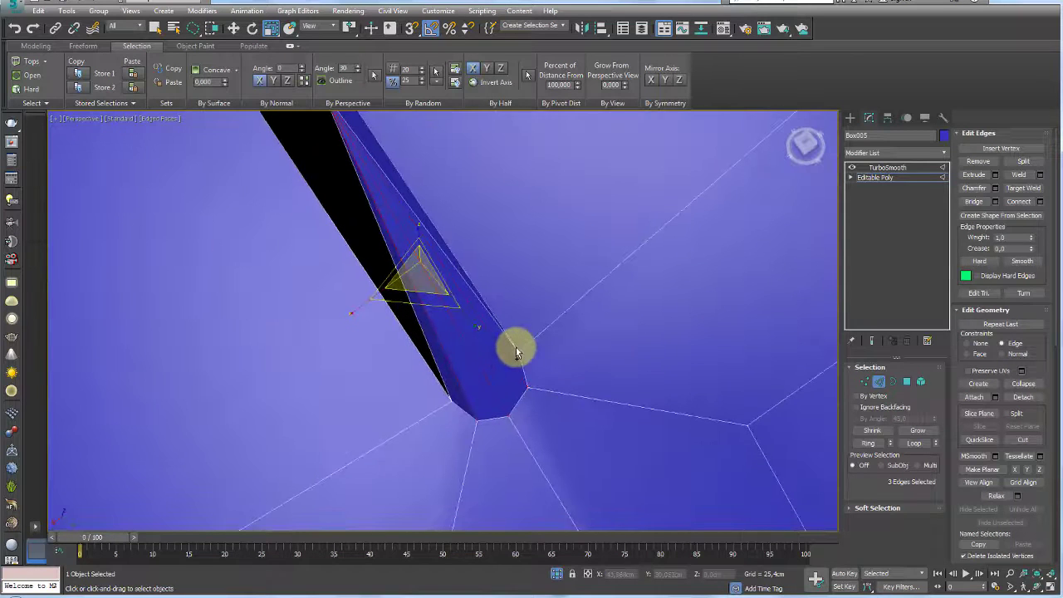
pyautogui.hotkey('alt', 'c')
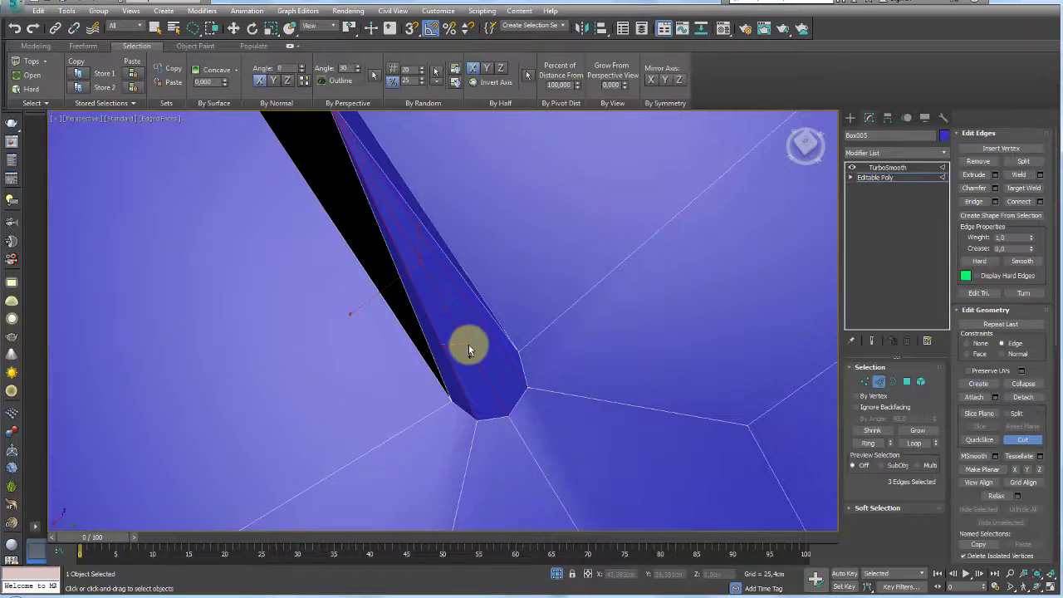
pyautogui.rightClick(497, 335)
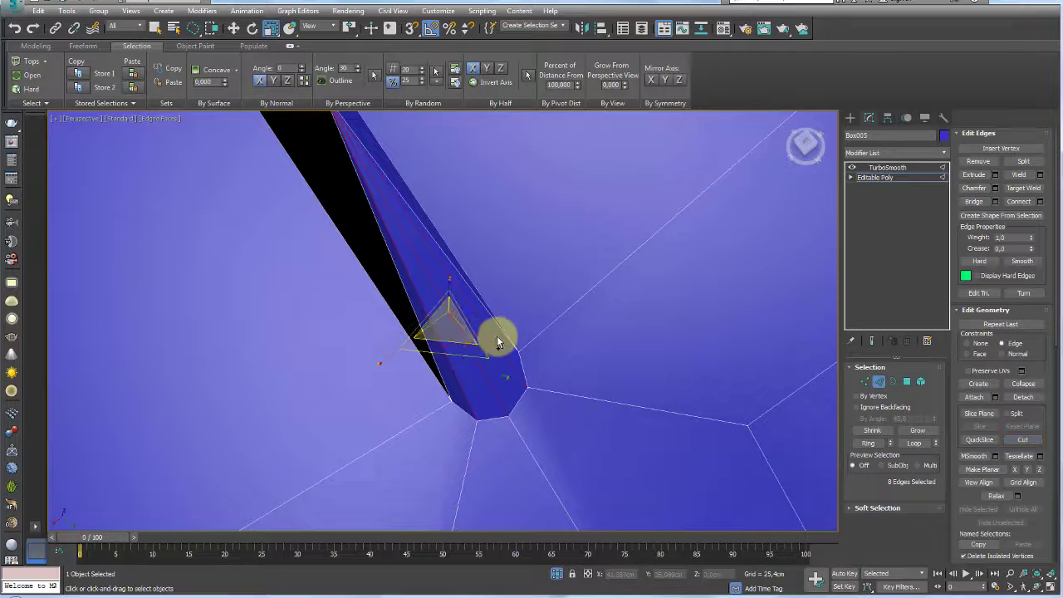
# Rotate the two groove-tip edges to flatten the groove end.
pyautogui.click(477, 340)
pyautogui.press('e')
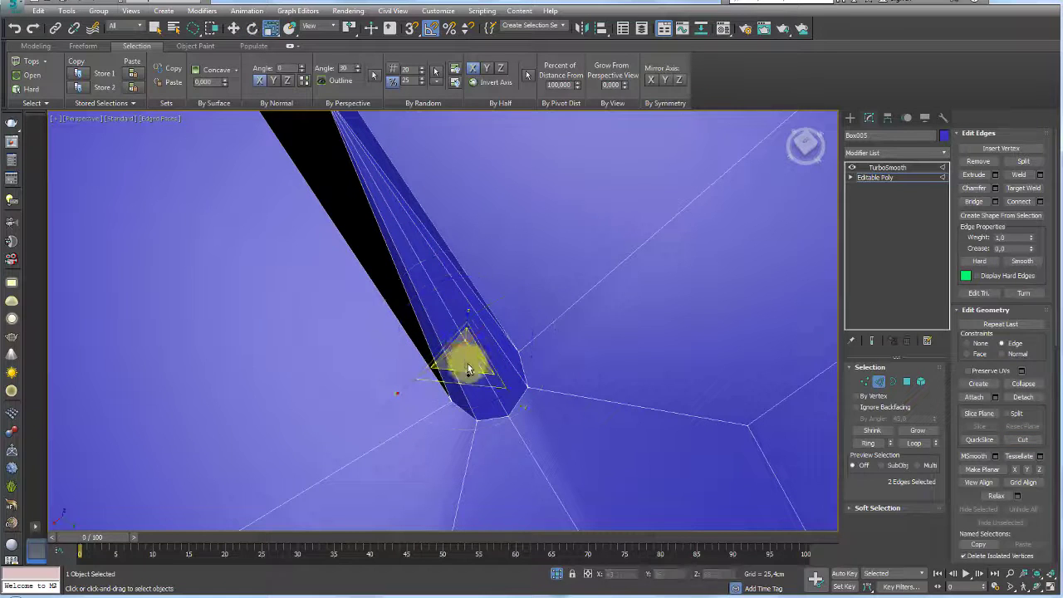
pyautogui.moveTo(467, 369)
pyautogui.keyDown('alt'); pyautogui.mouseDown(button='middle')
pyautogui.moveTo(486, 350)
pyautogui.moveTo(473, 395)
pyautogui.mouseUp(button='middle'); pyautogui.keyUp('alt')
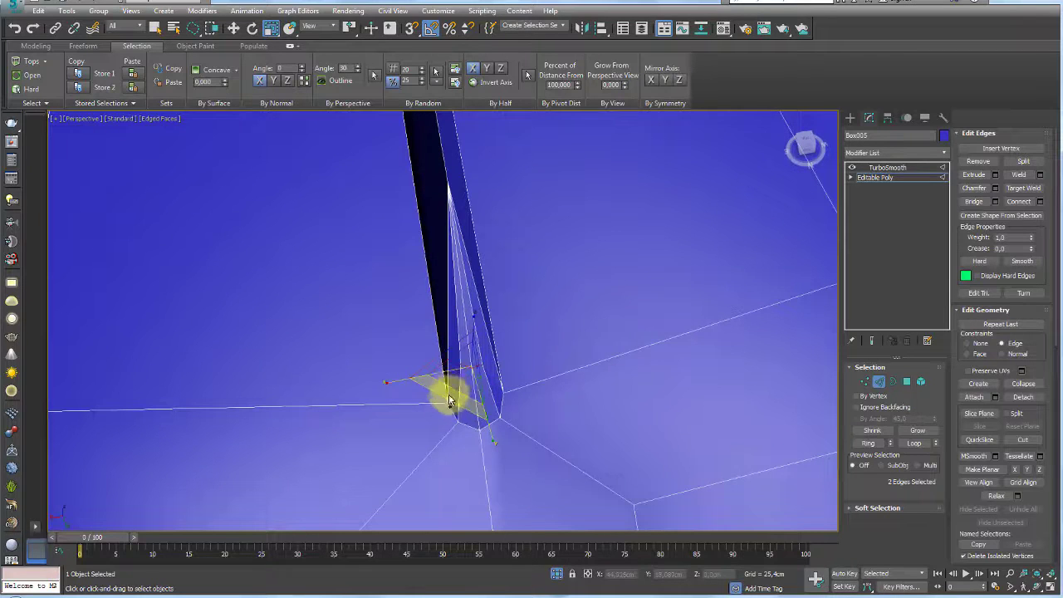
pyautogui.moveTo(443, 390); pyautogui.dragTo(445, 337)
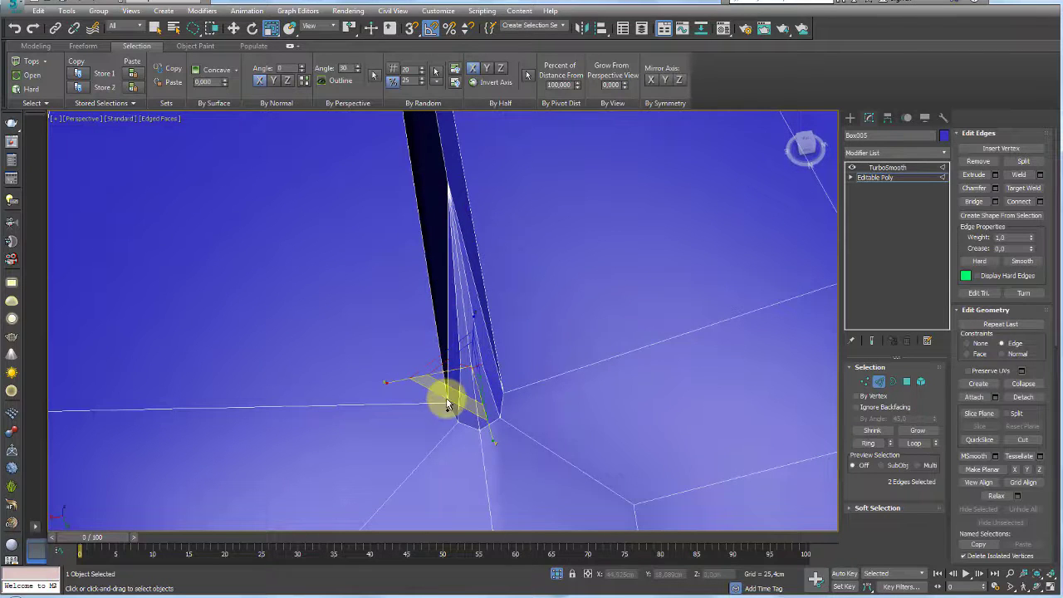
pyautogui.moveTo(439, 390); pyautogui.dragTo(457, 363)
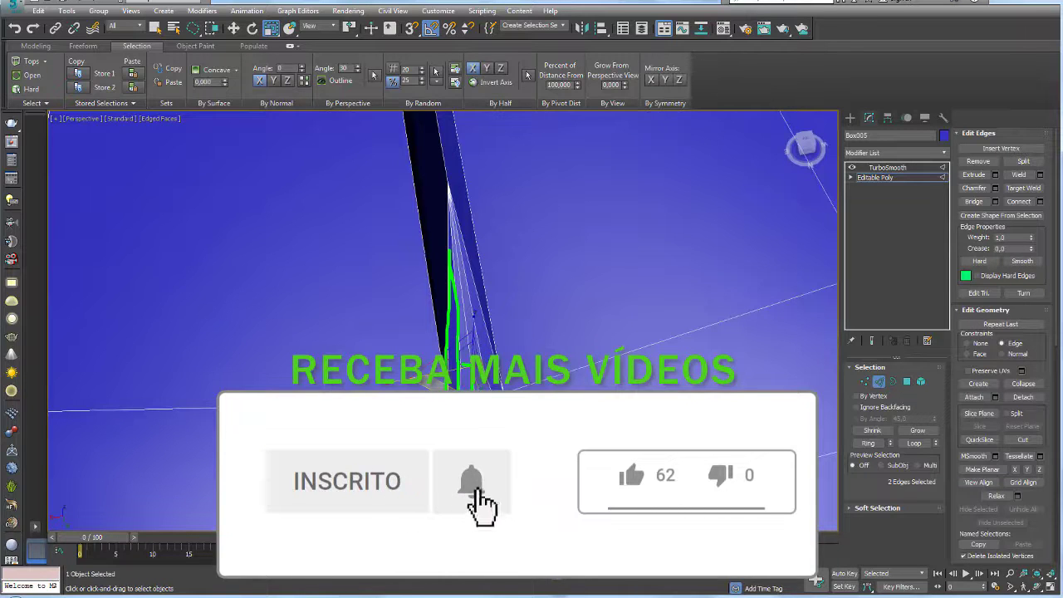
pyautogui.moveTo(474, 384)
pyautogui.mouseDown()
pyautogui.moveTo(446, 218)
pyautogui.moveTo(462, 314)
pyautogui.mouseUp()
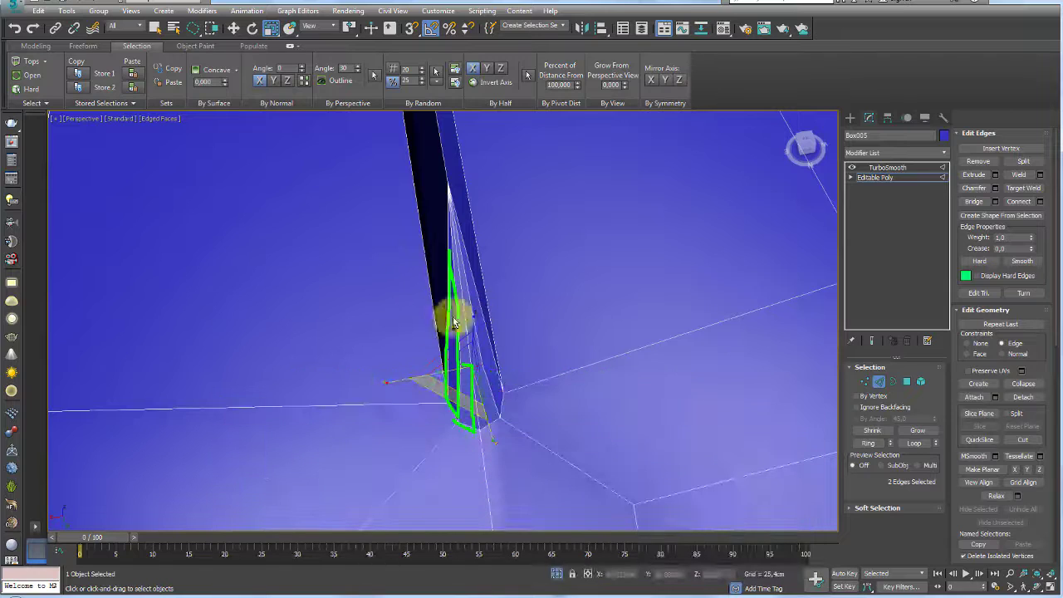
# Deselect the edges and orbit to a side view to check the groove ends.
pyautogui.click(988, 161)
pyautogui.scroll(-3, 470, 285)
pyautogui.scroll(-3, 474, 332)
pyautogui.moveTo(474, 339)
pyautogui.keyDown('alt'); pyautogui.mouseDown(button='middle')
pyautogui.moveTo(592, 325)
pyautogui.moveTo(536, 292)
pyautogui.moveTo(552, 339)
pyautogui.moveTo(598, 315)
pyautogui.mouseUp(button='middle'); pyautogui.keyUp('alt')
pyautogui.scroll(5, 536, 293)
pyautogui.scroll(-4, 523, 285)
# Preview the smoothed glove, then return to the Editable Poly edges.
pyautogui.click(897, 169)
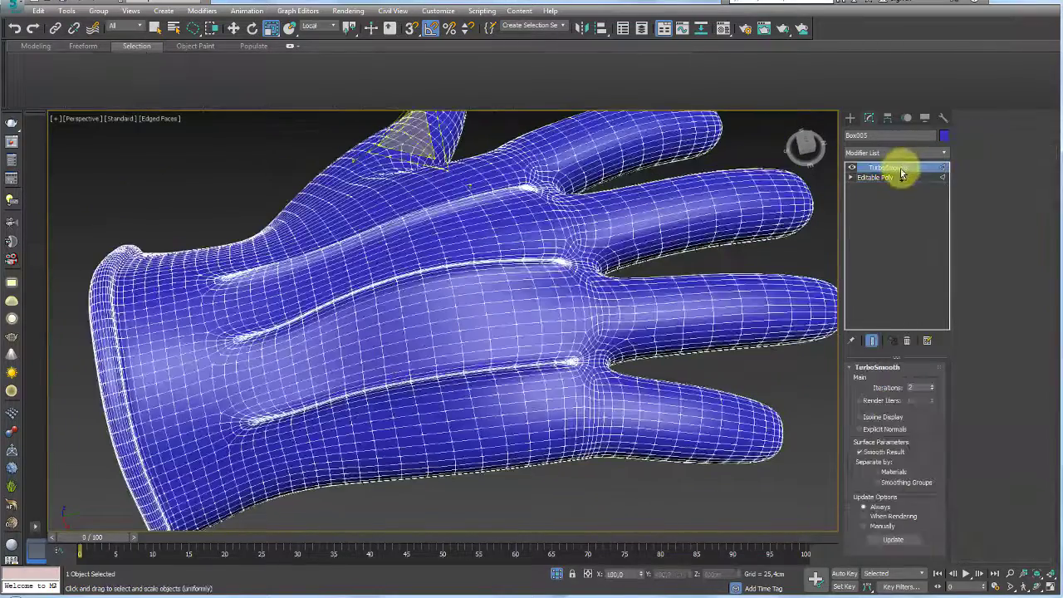
pyautogui.click(883, 177)
pyautogui.keyDown('alt'); pyautogui.moveTo(704, 301); pyautogui.dragTo(393, 288, button='middle'); pyautogui.keyUp('alt')
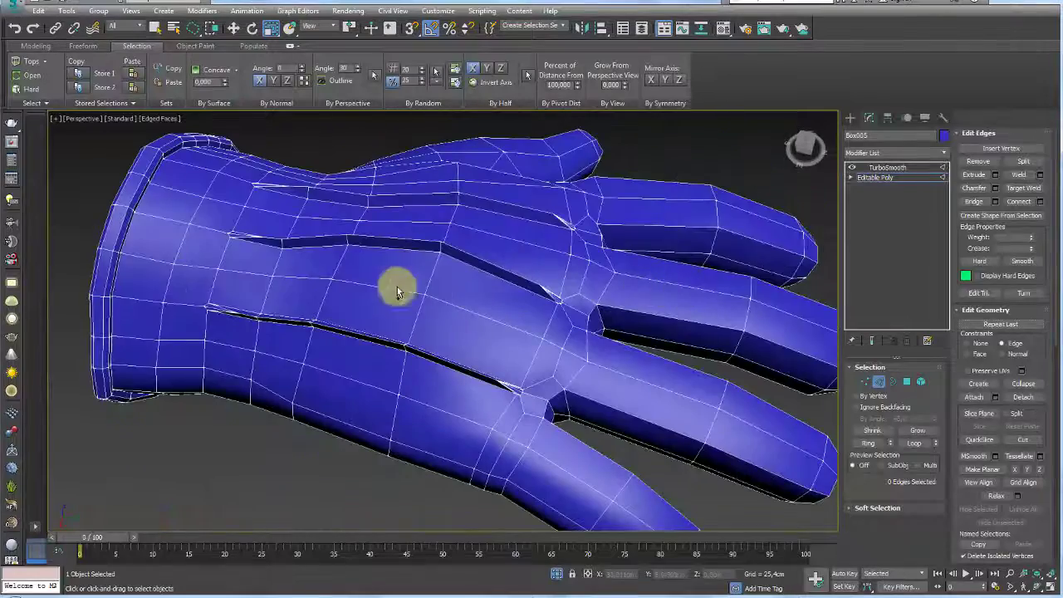
# Remove TurboSmooth, turn off Edged Faces, and view the glove over the sketch.
pyautogui.click(887, 167)
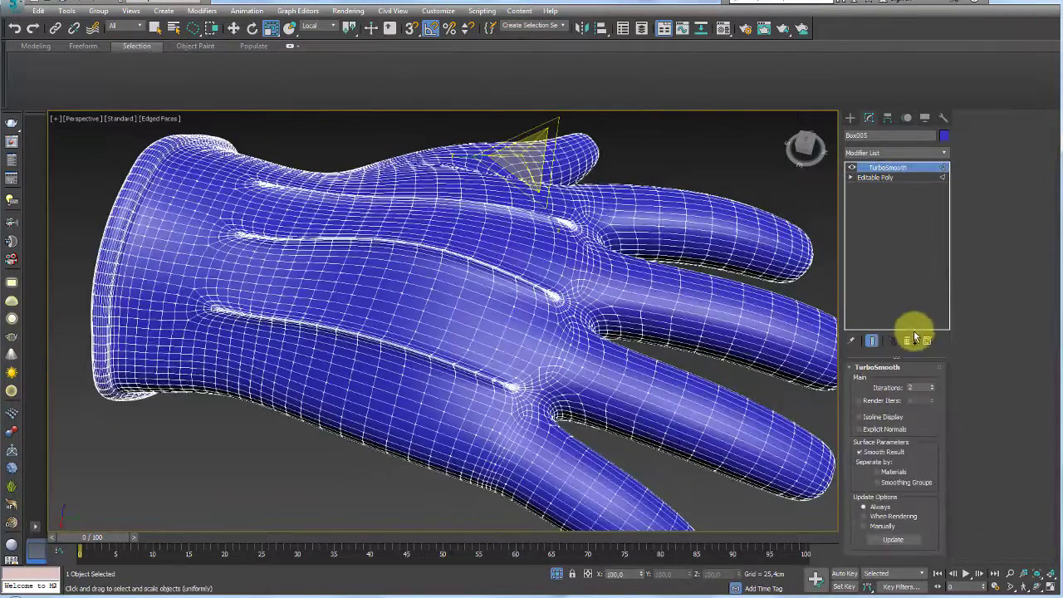
pyautogui.click(906, 341)
pyautogui.scroll(-5, 581, 304)
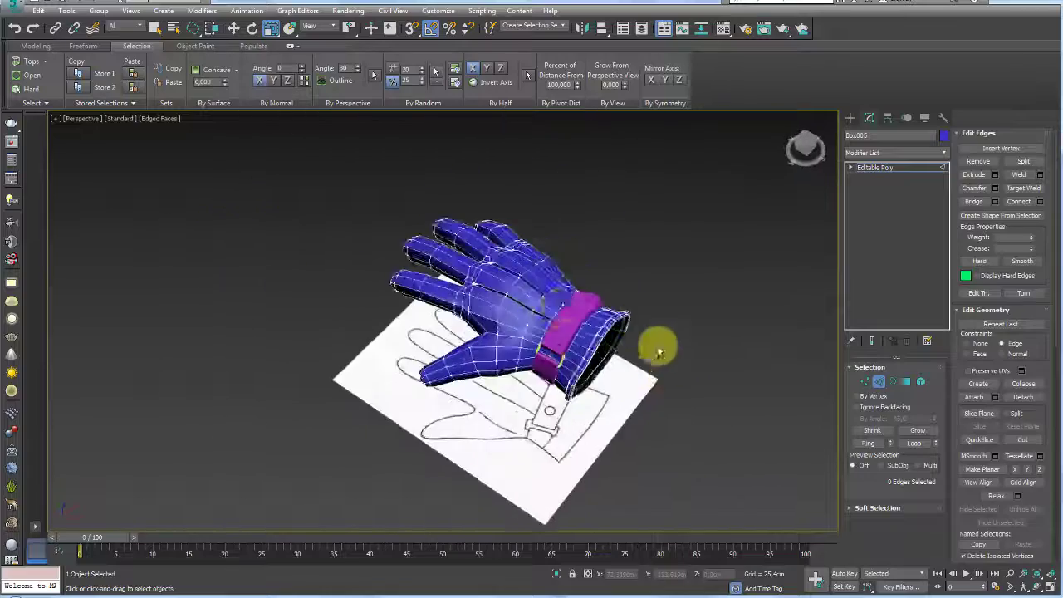
pyautogui.press('F4')
pyautogui.moveTo(524, 345)
pyautogui.keyDown('alt'); pyautogui.mouseDown(button='middle')
pyautogui.moveTo(614, 315)
pyautogui.moveTo(614, 292)
pyautogui.moveTo(719, 301)
pyautogui.moveTo(569, 296)
pyautogui.moveTo(592, 285)
pyautogui.moveTo(588, 352)
pyautogui.mouseUp(button='middle'); pyautogui.keyUp('alt')
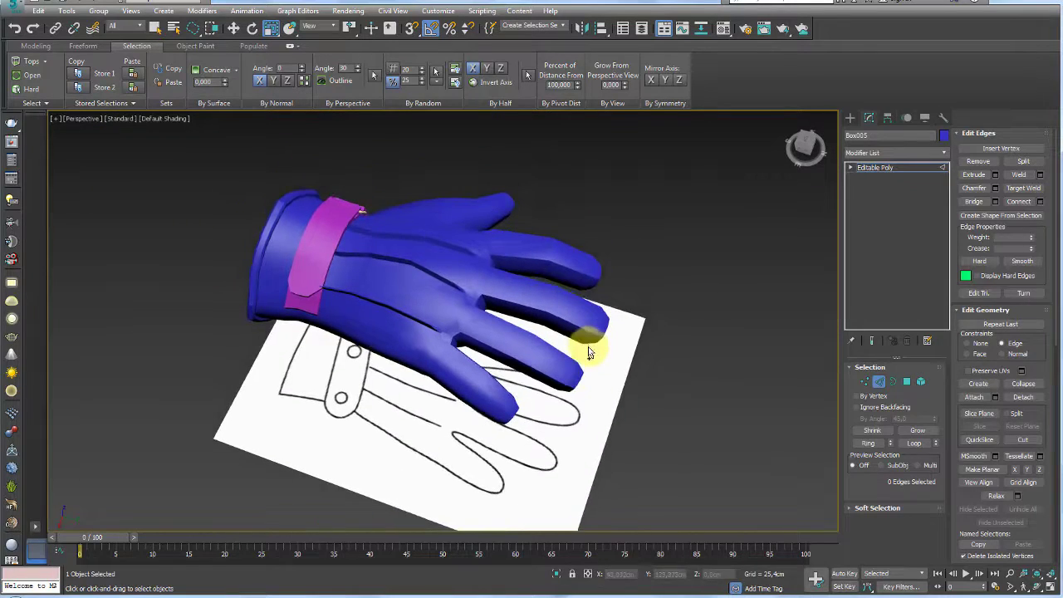